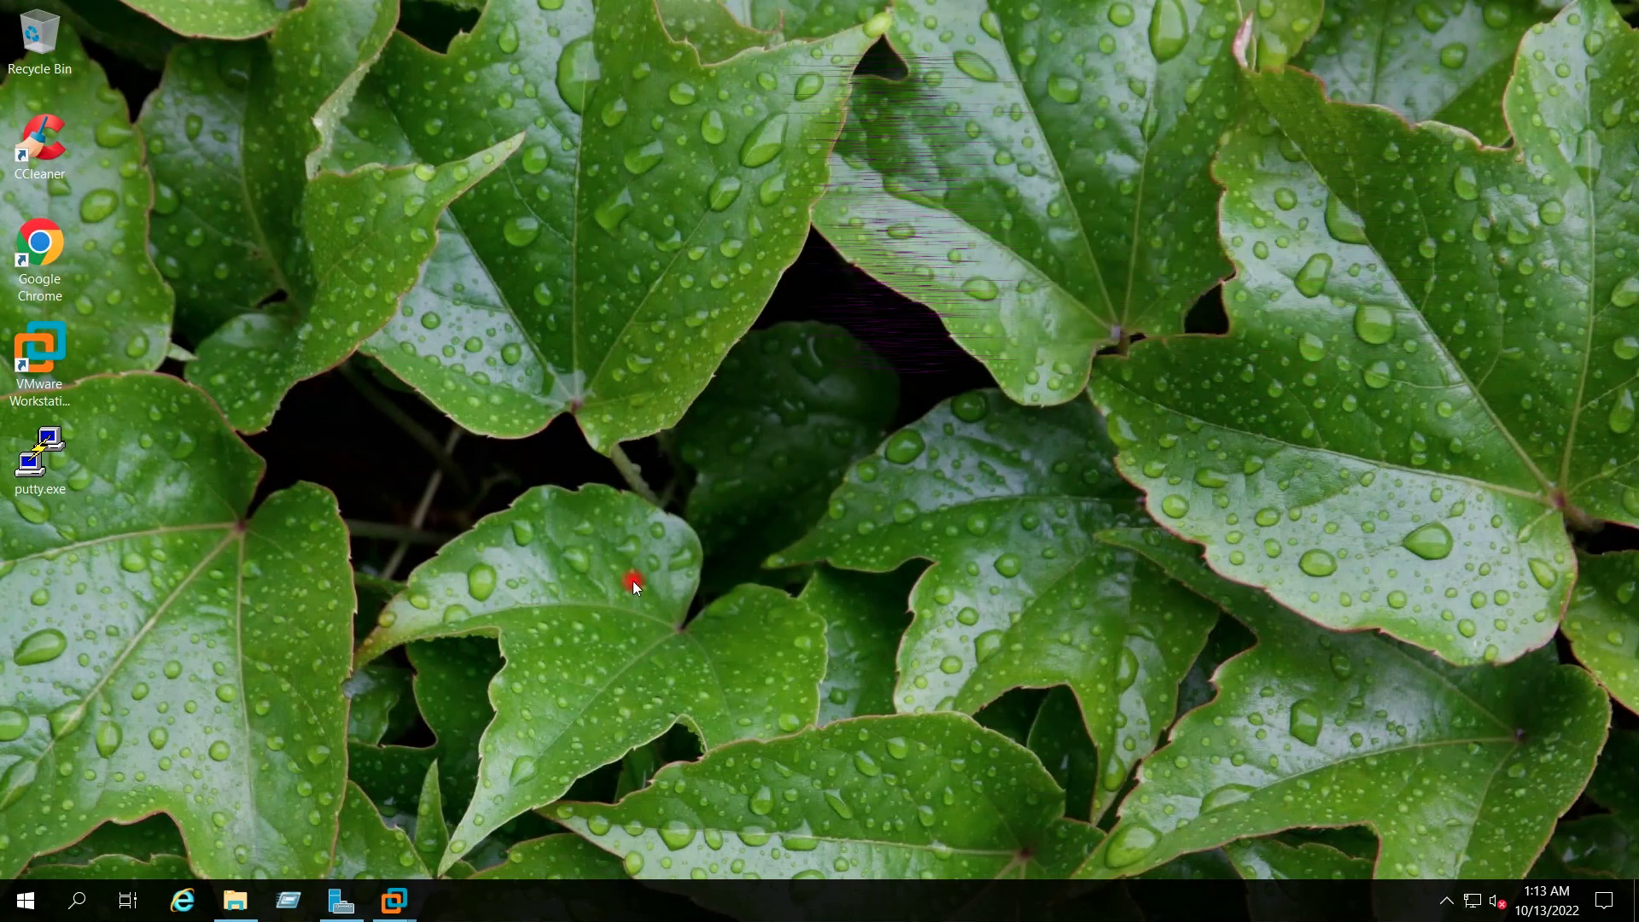
From the Workstation home page, begin a custom new virtual machine with Workstation 16.x hardware compatibility
left_click(236, 901)
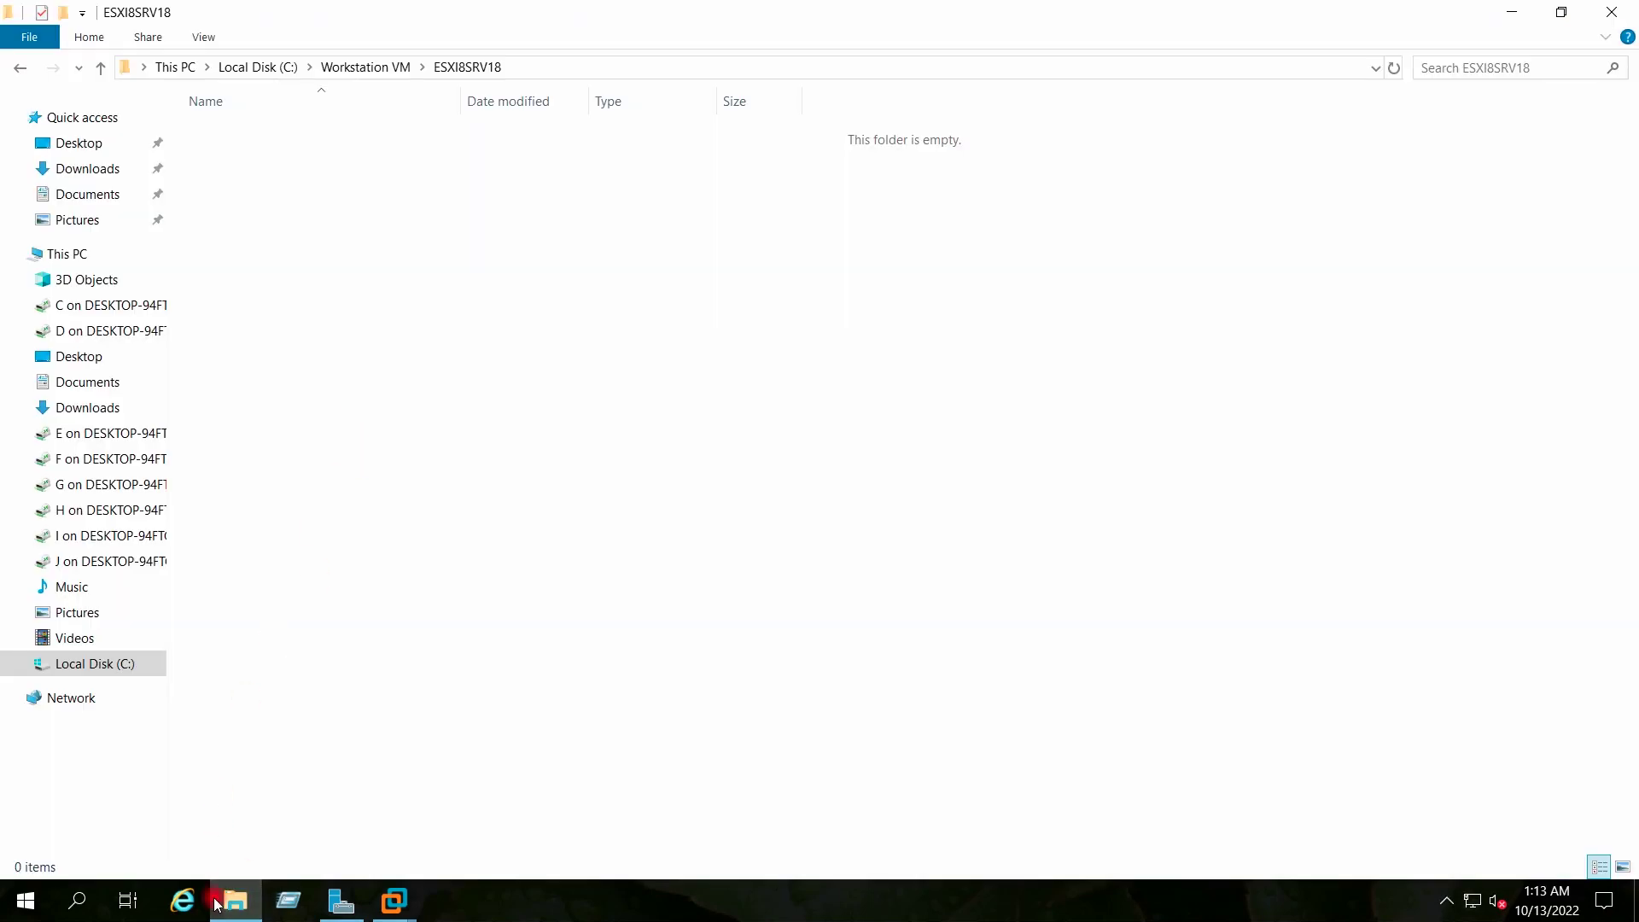
left_click(237, 901)
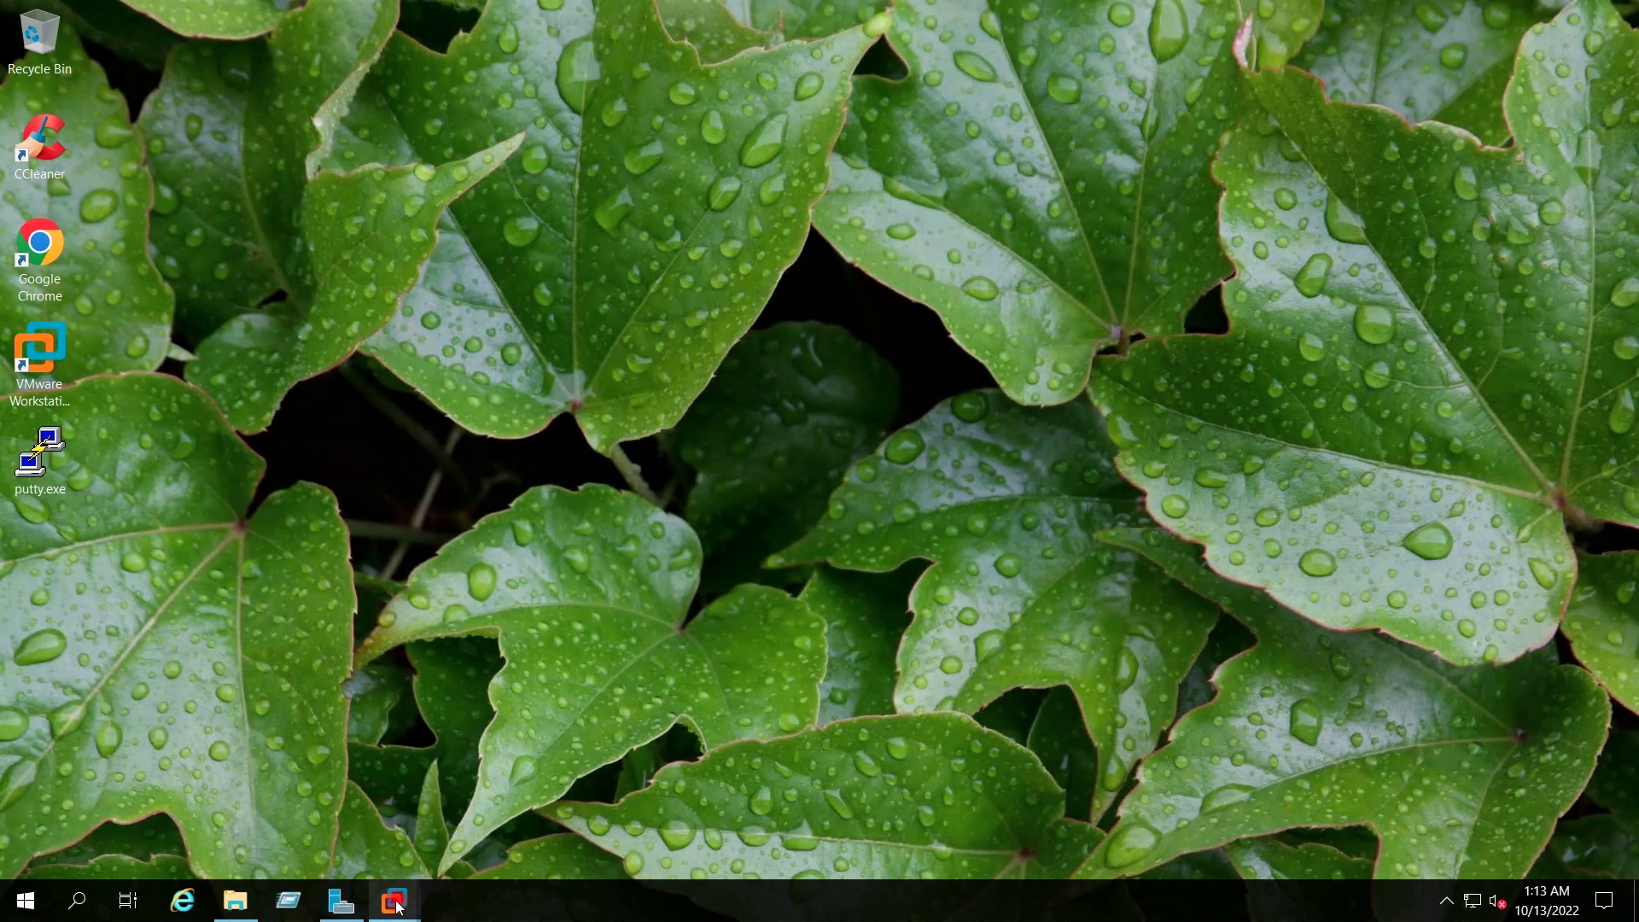
mouse_move(397, 906)
left_click(452, 775)
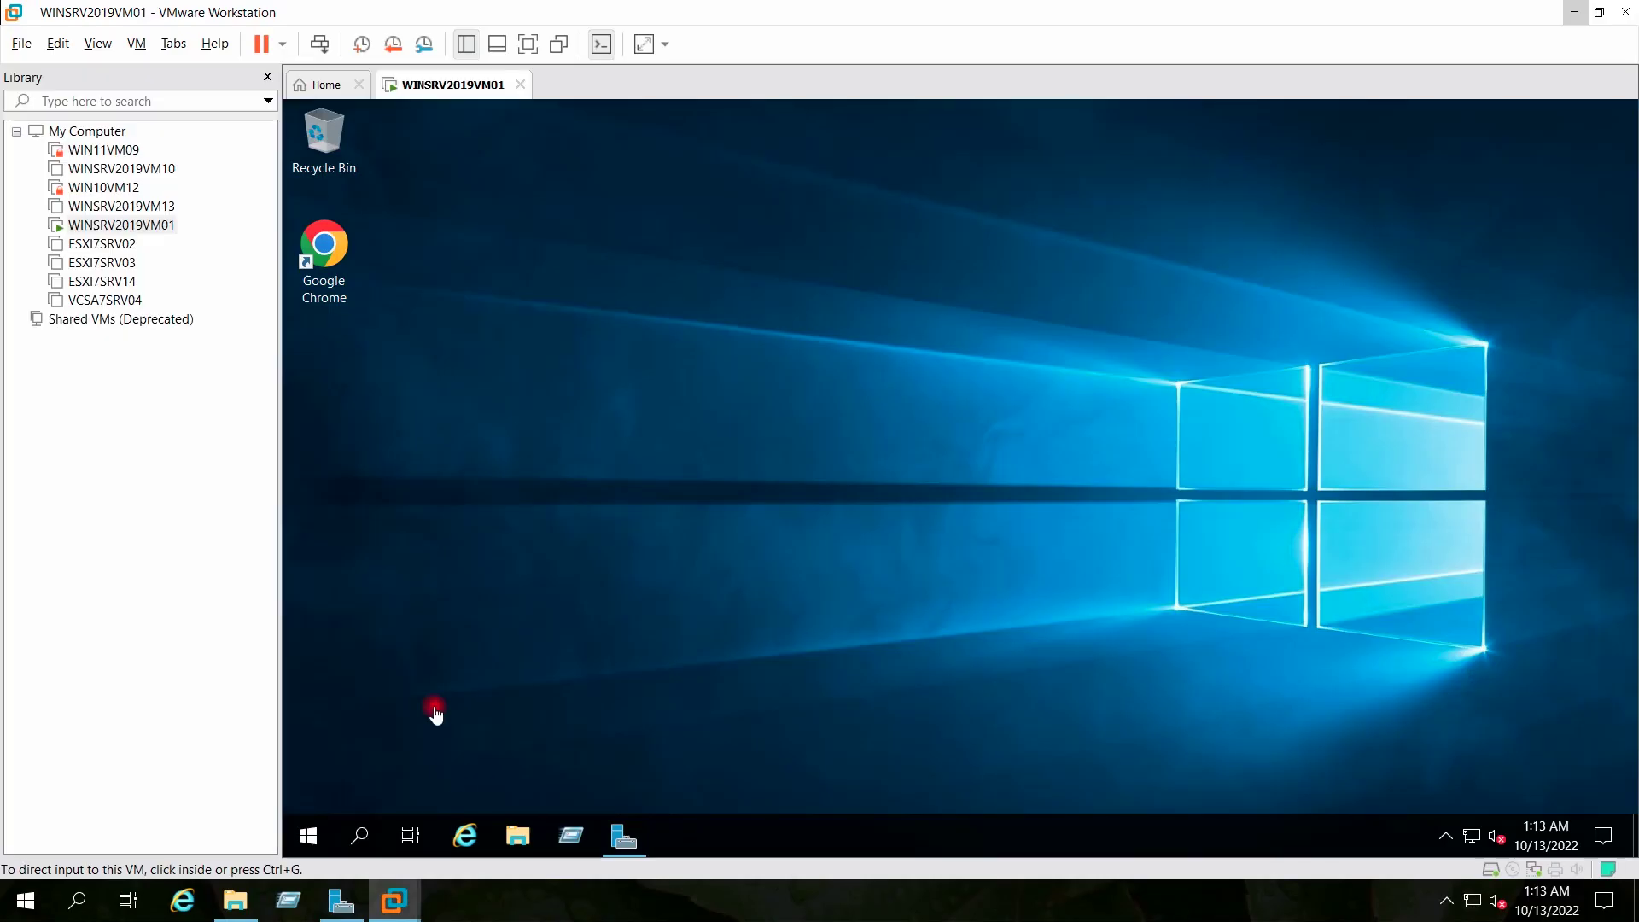
left_click(322, 83)
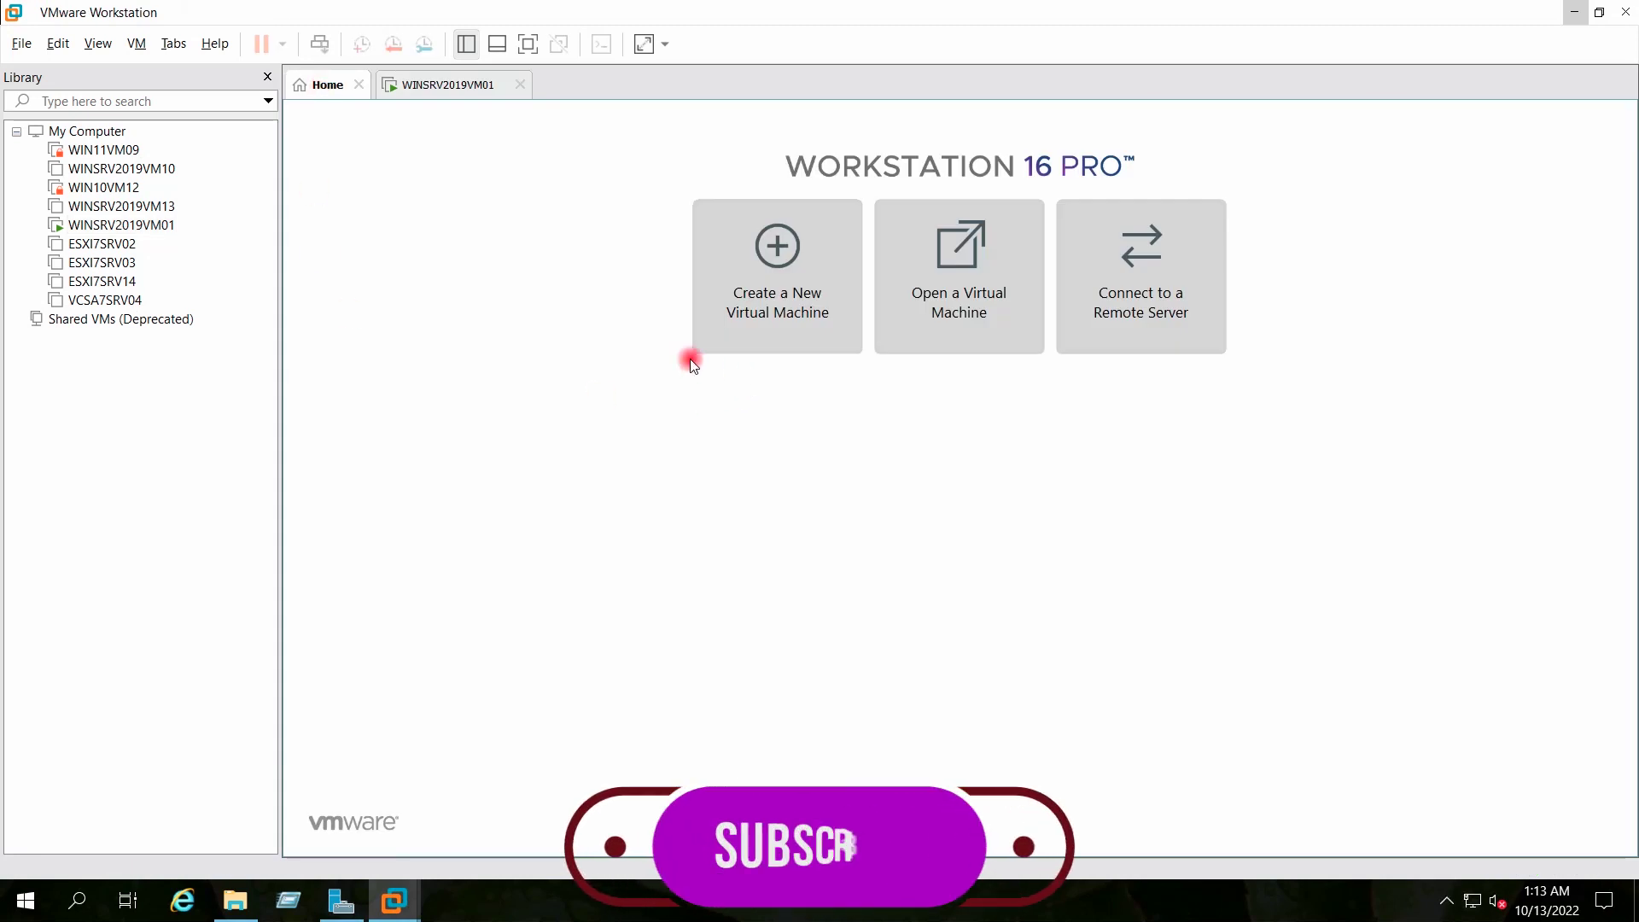
left_click(749, 290)
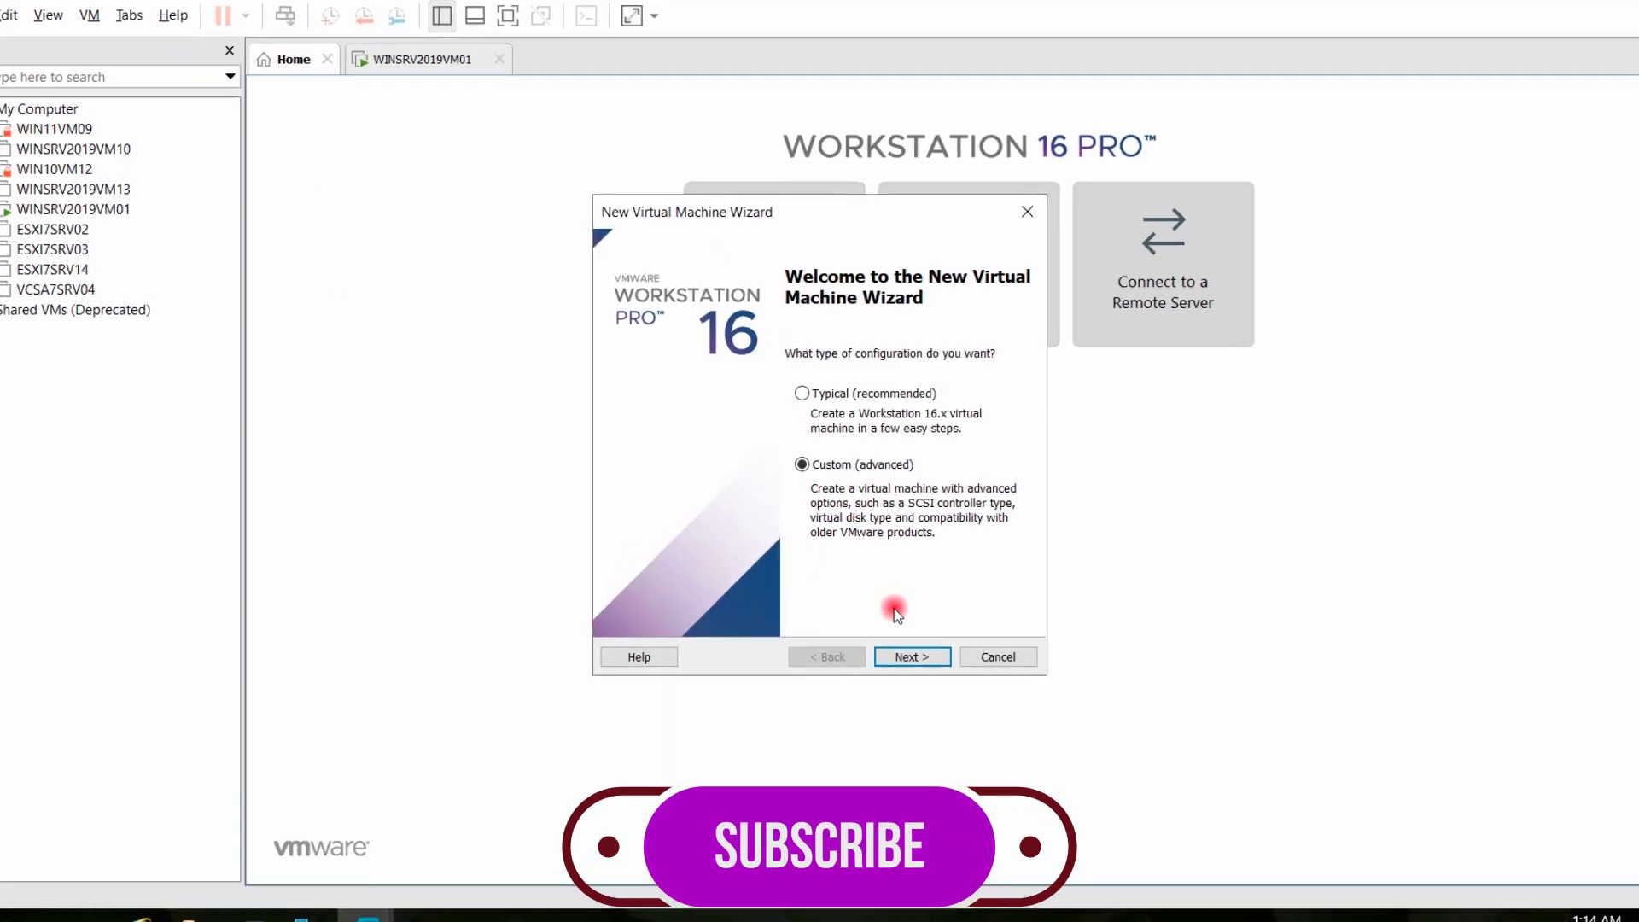
left_click(912, 657)
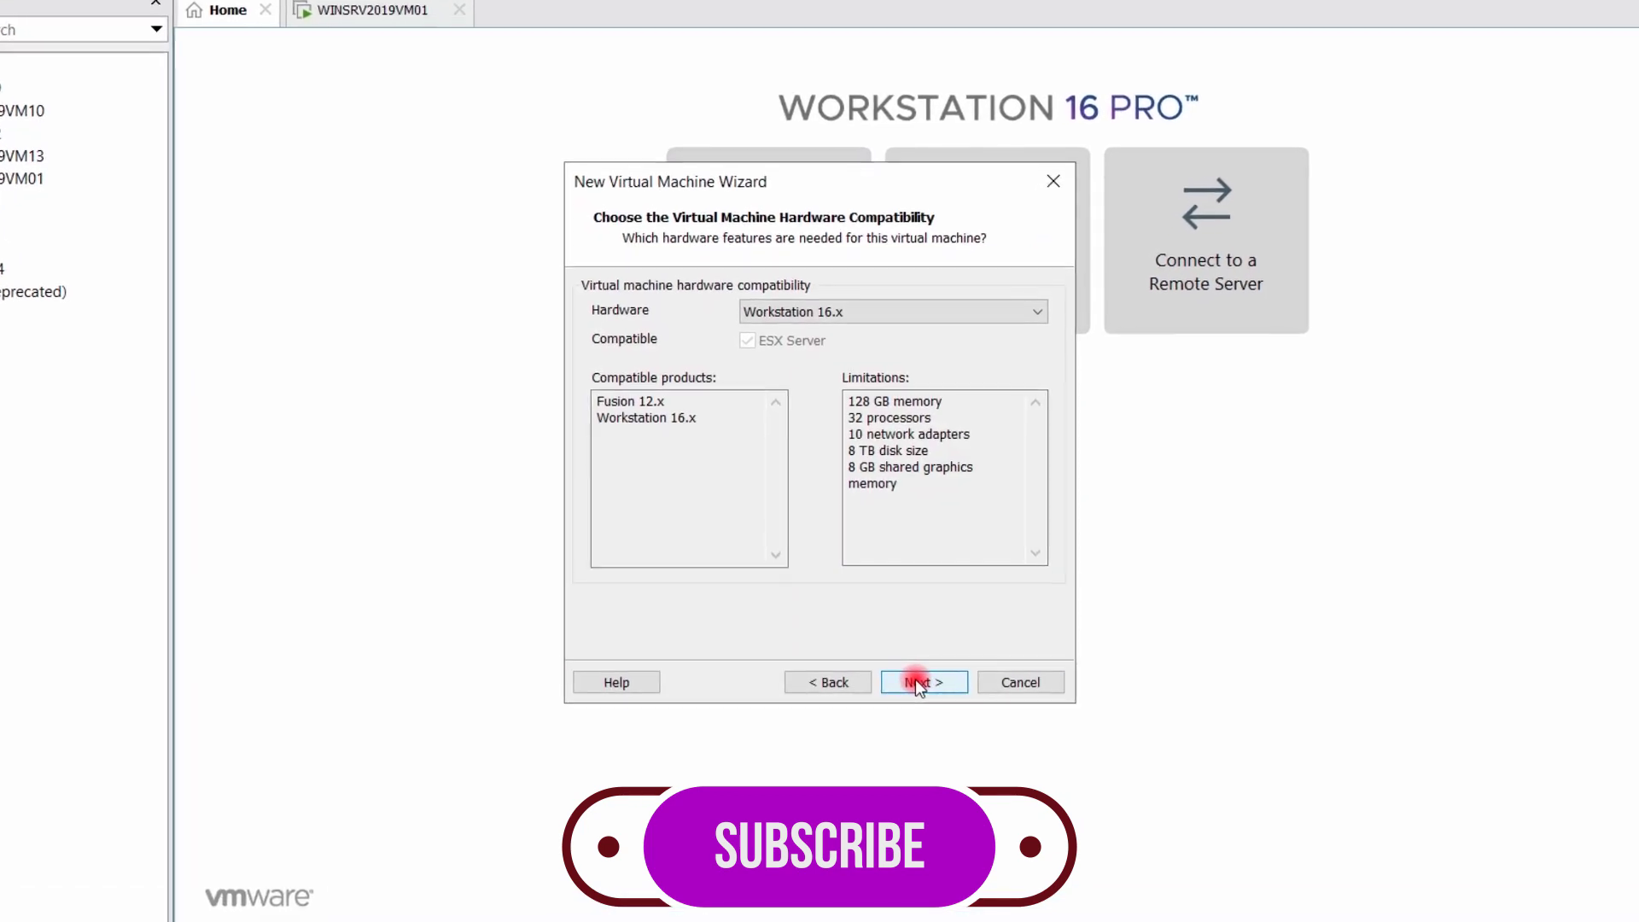
left_click(917, 683)
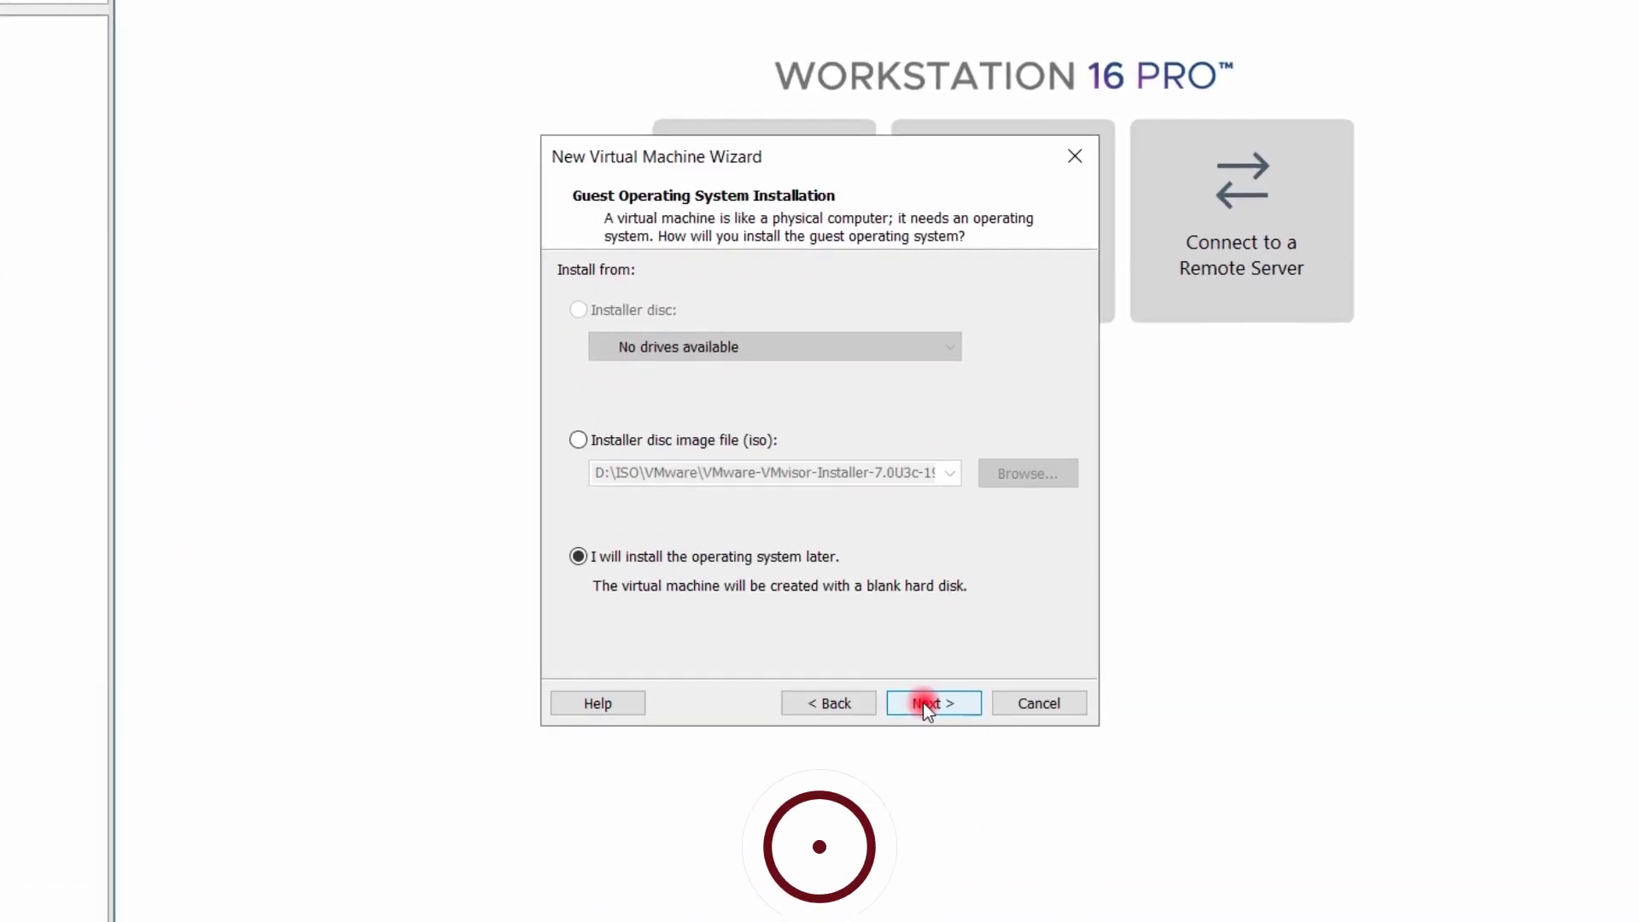
Use the VMvisor 8.0 ISO from Downloads as the installer disc image
left_click(624, 439)
left_click(1043, 480)
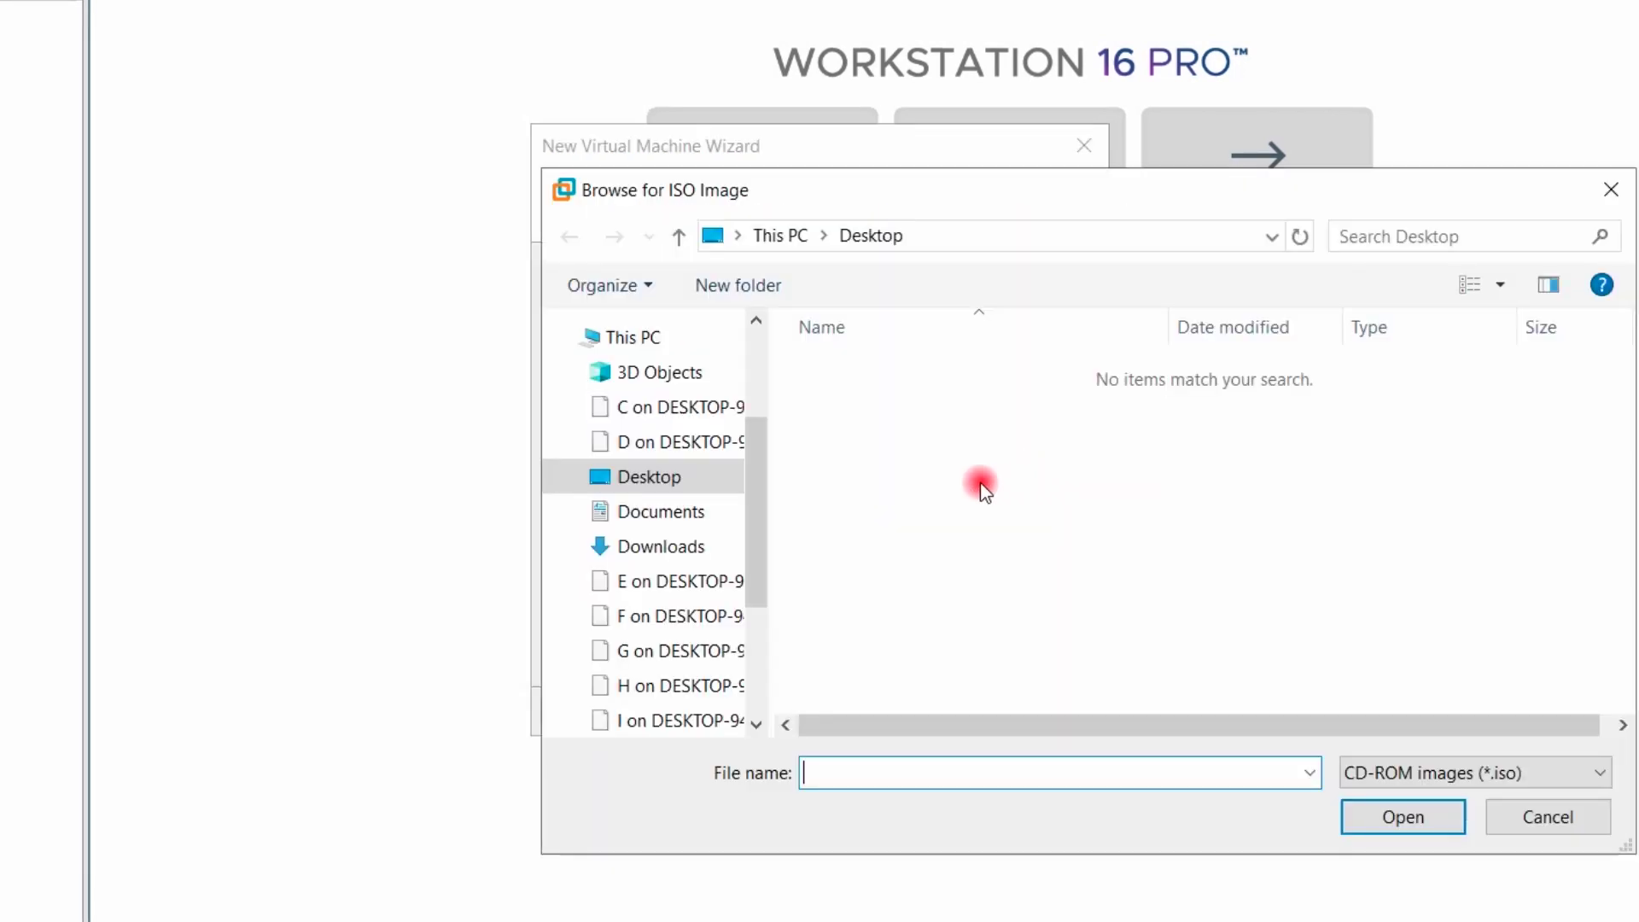
scroll(683, 392, "up", 3)
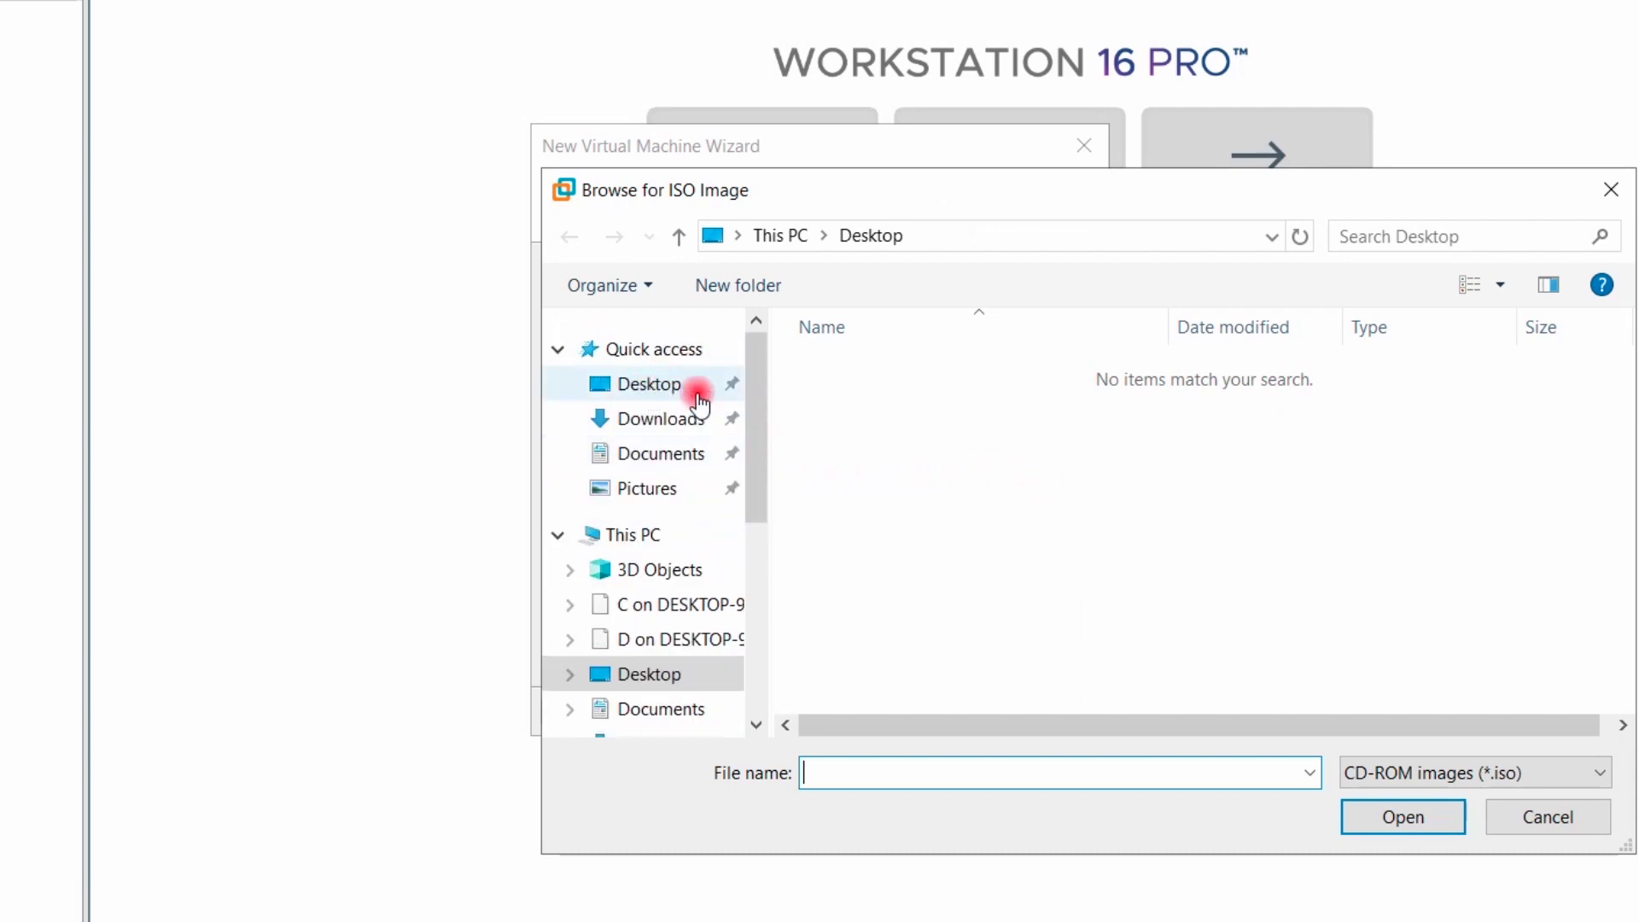
left_click(669, 419)
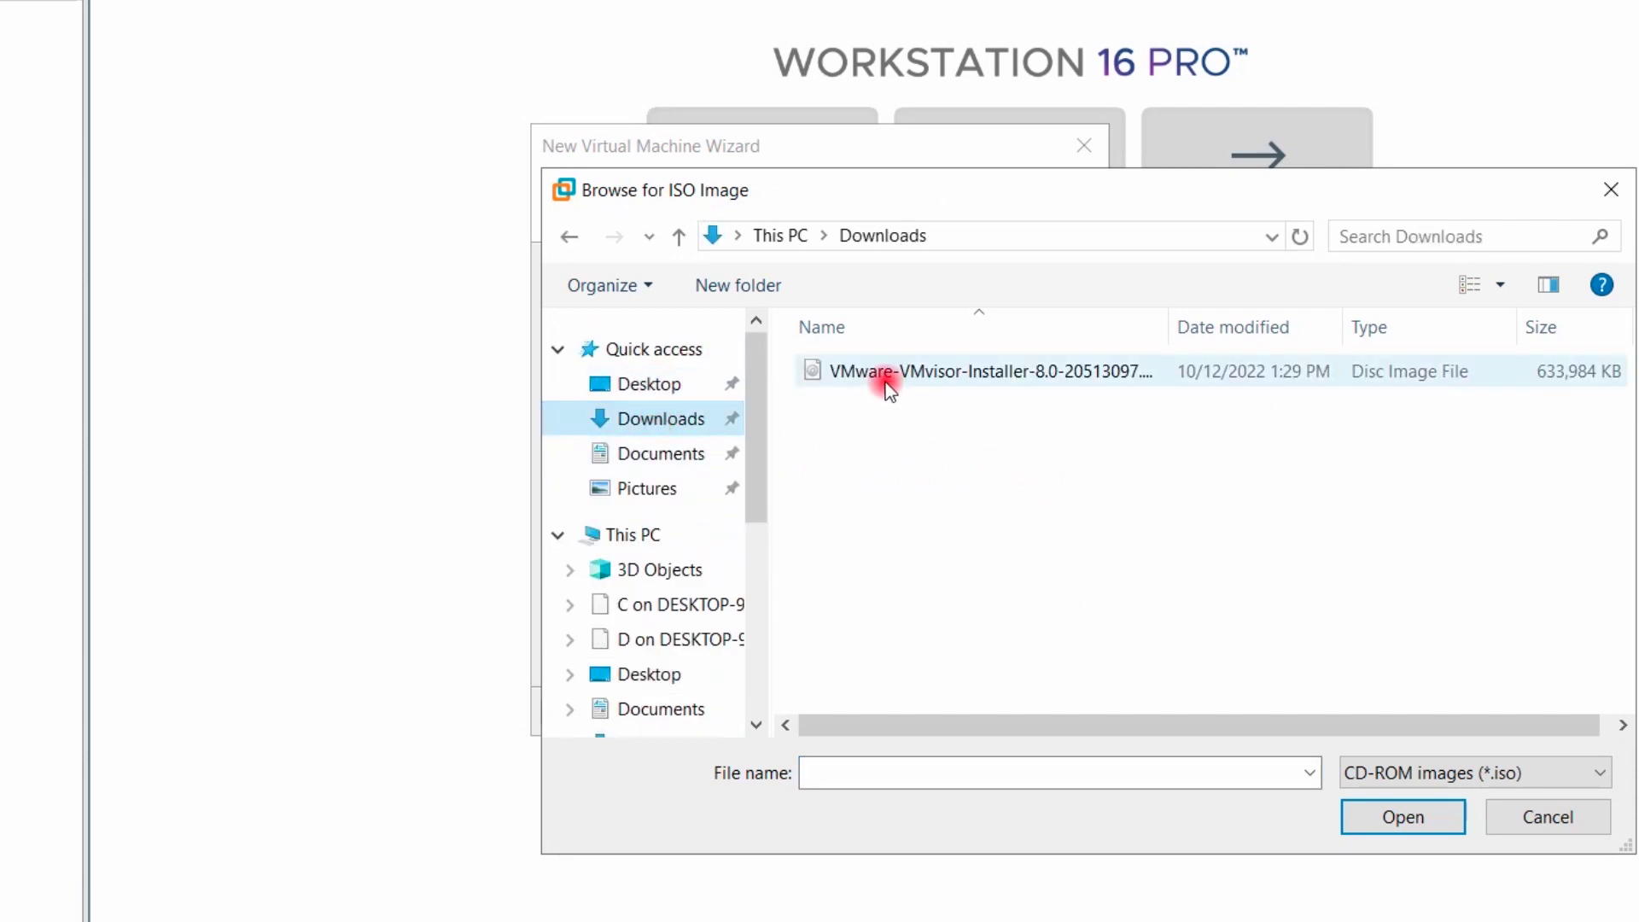
left_click(882, 376)
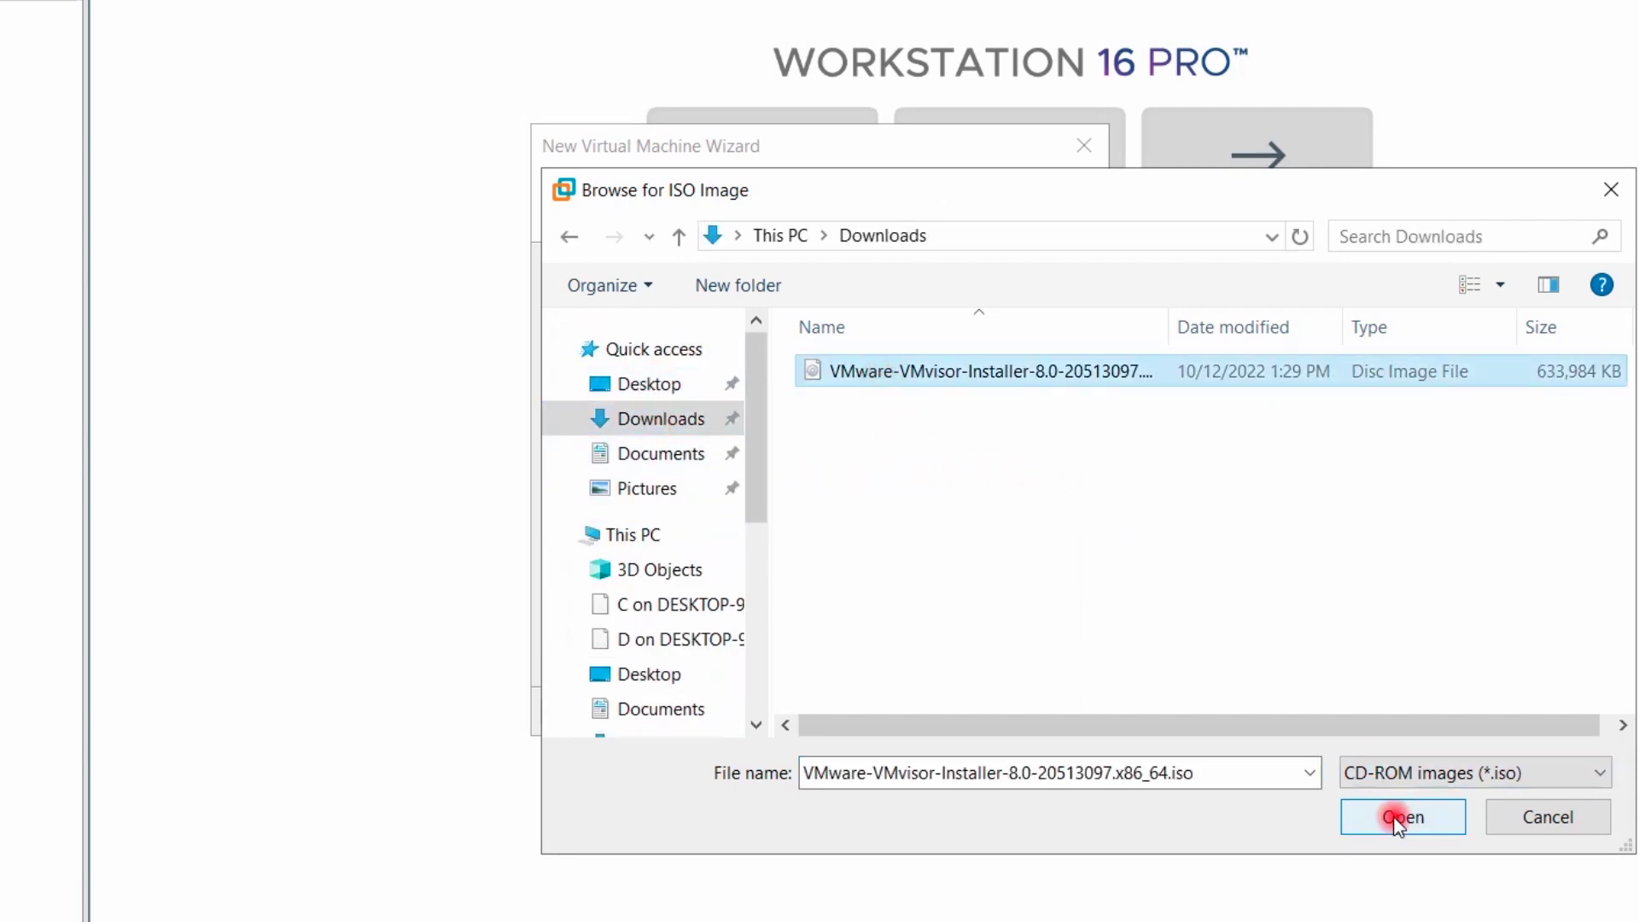
left_click(1401, 817)
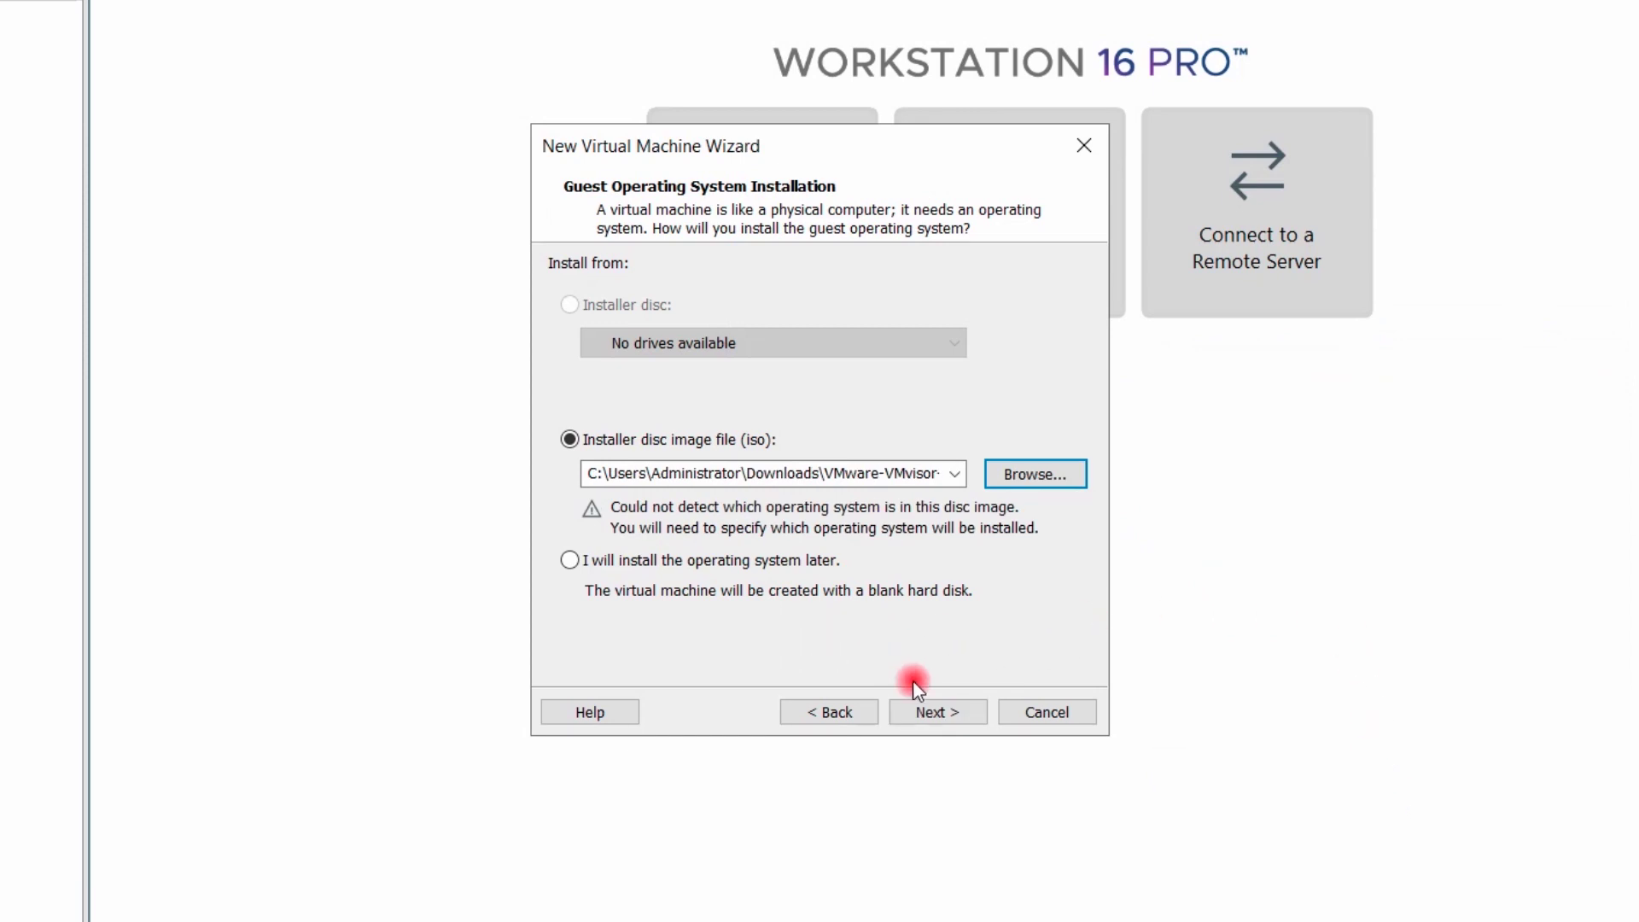
left_click(931, 713)
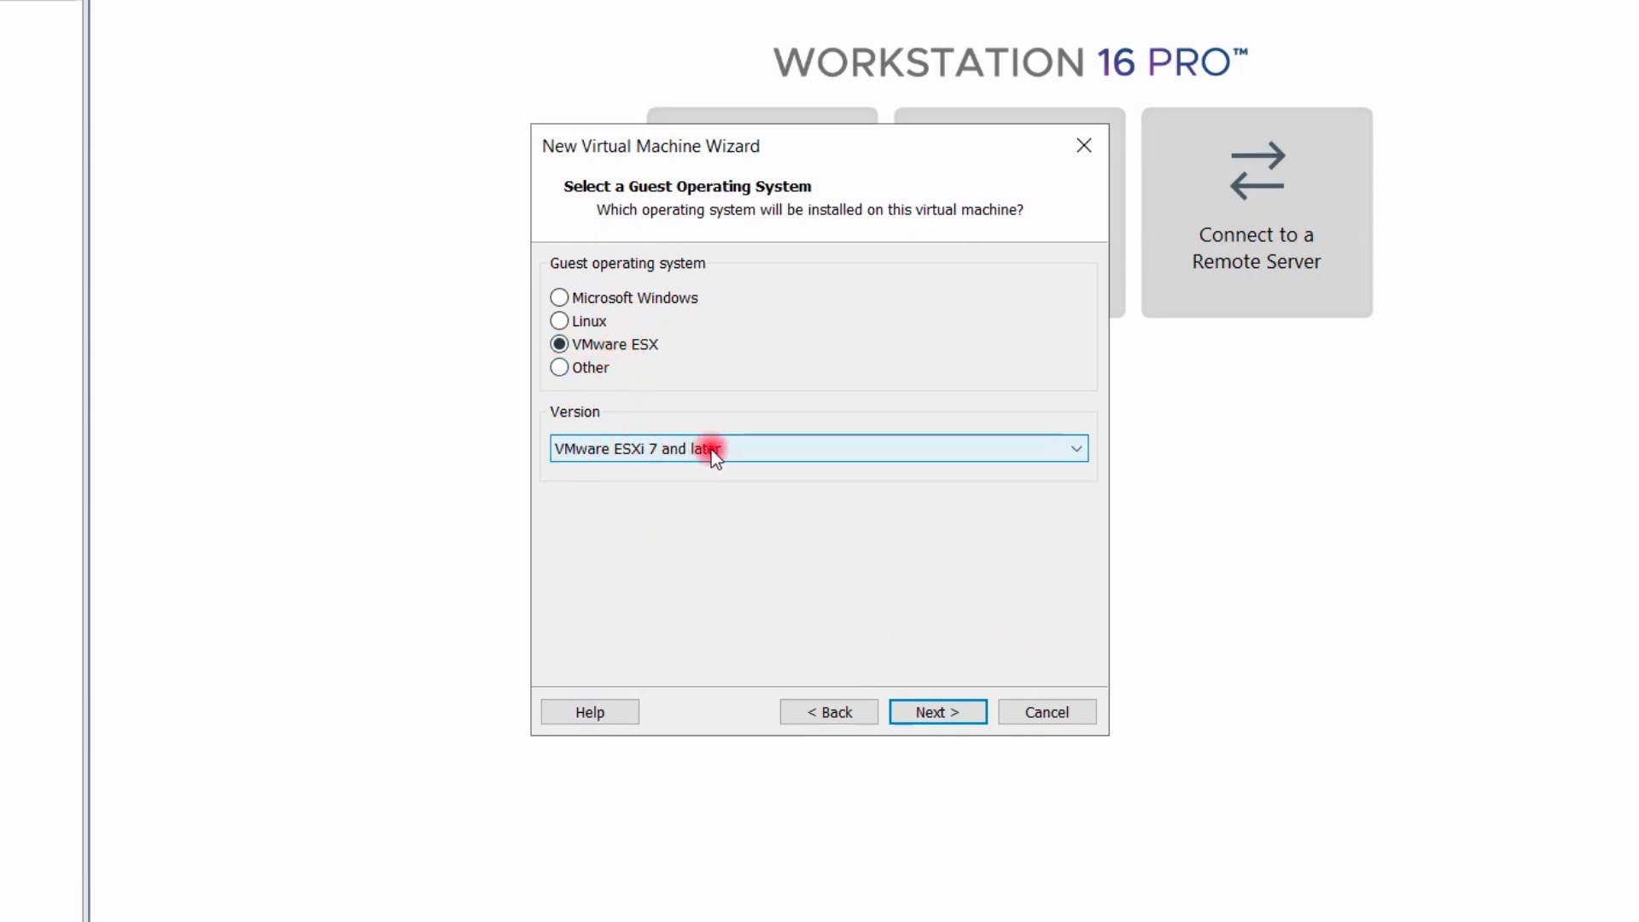
Keep guest VMware ESXi 7 and later, name the VM ESXI8SRV18, location C:\Workstation VM\ESXI8SRV18
left_click(947, 716)
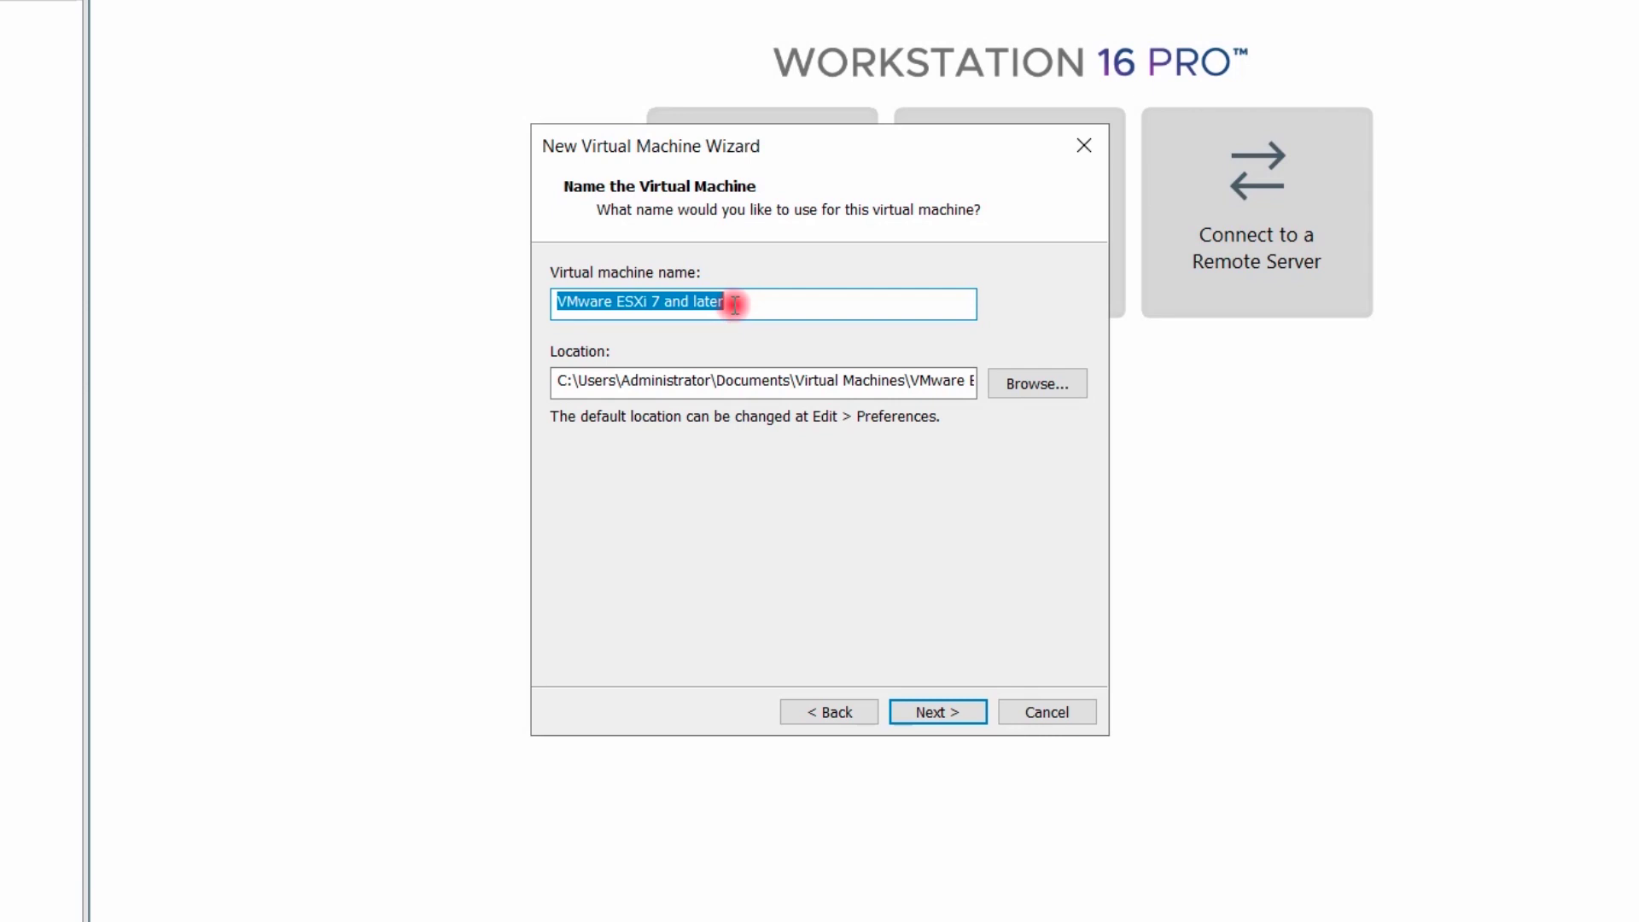
type("ESXI8SRV18")
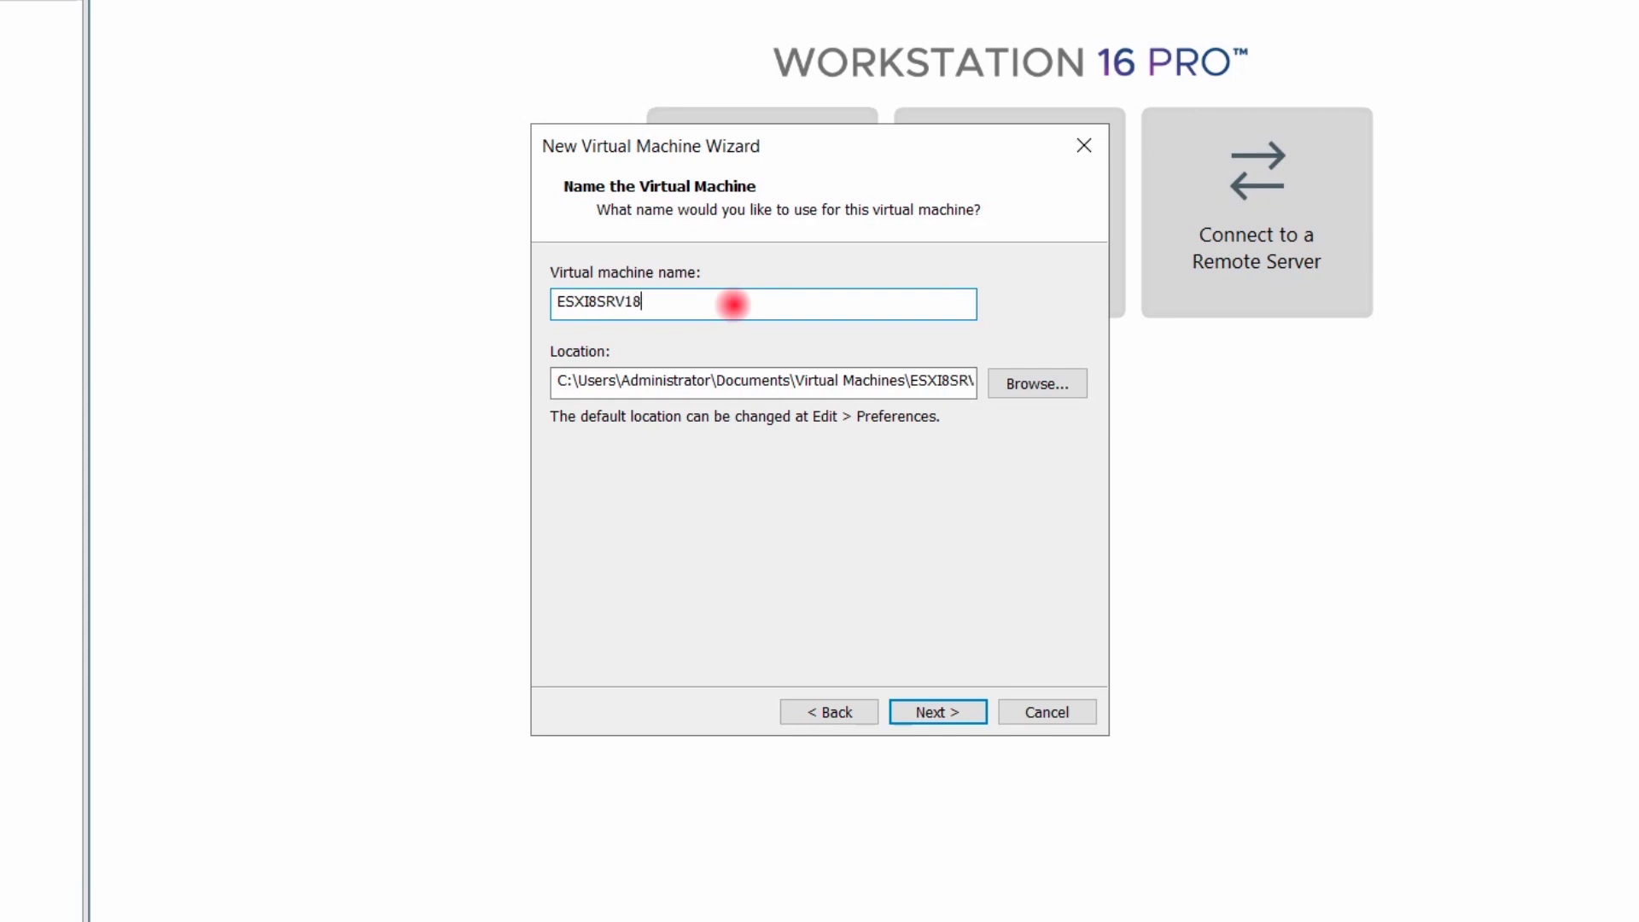
left_click(728, 380)
key("ctrl+a")
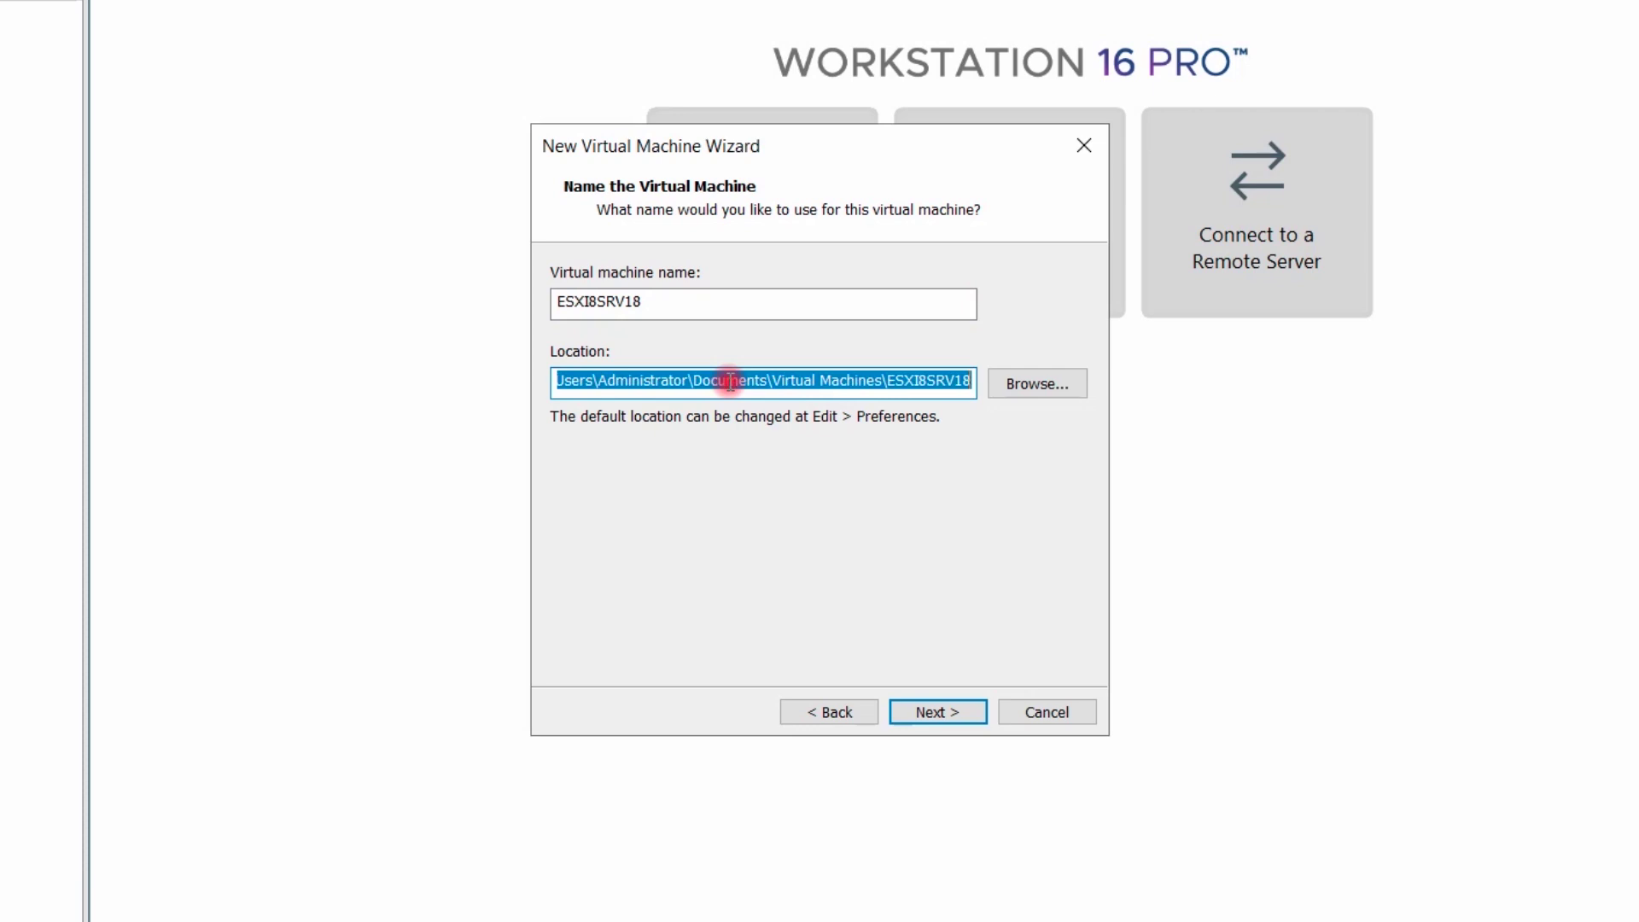
type("C:\\Workstation VM\\ESXI8SRV18")
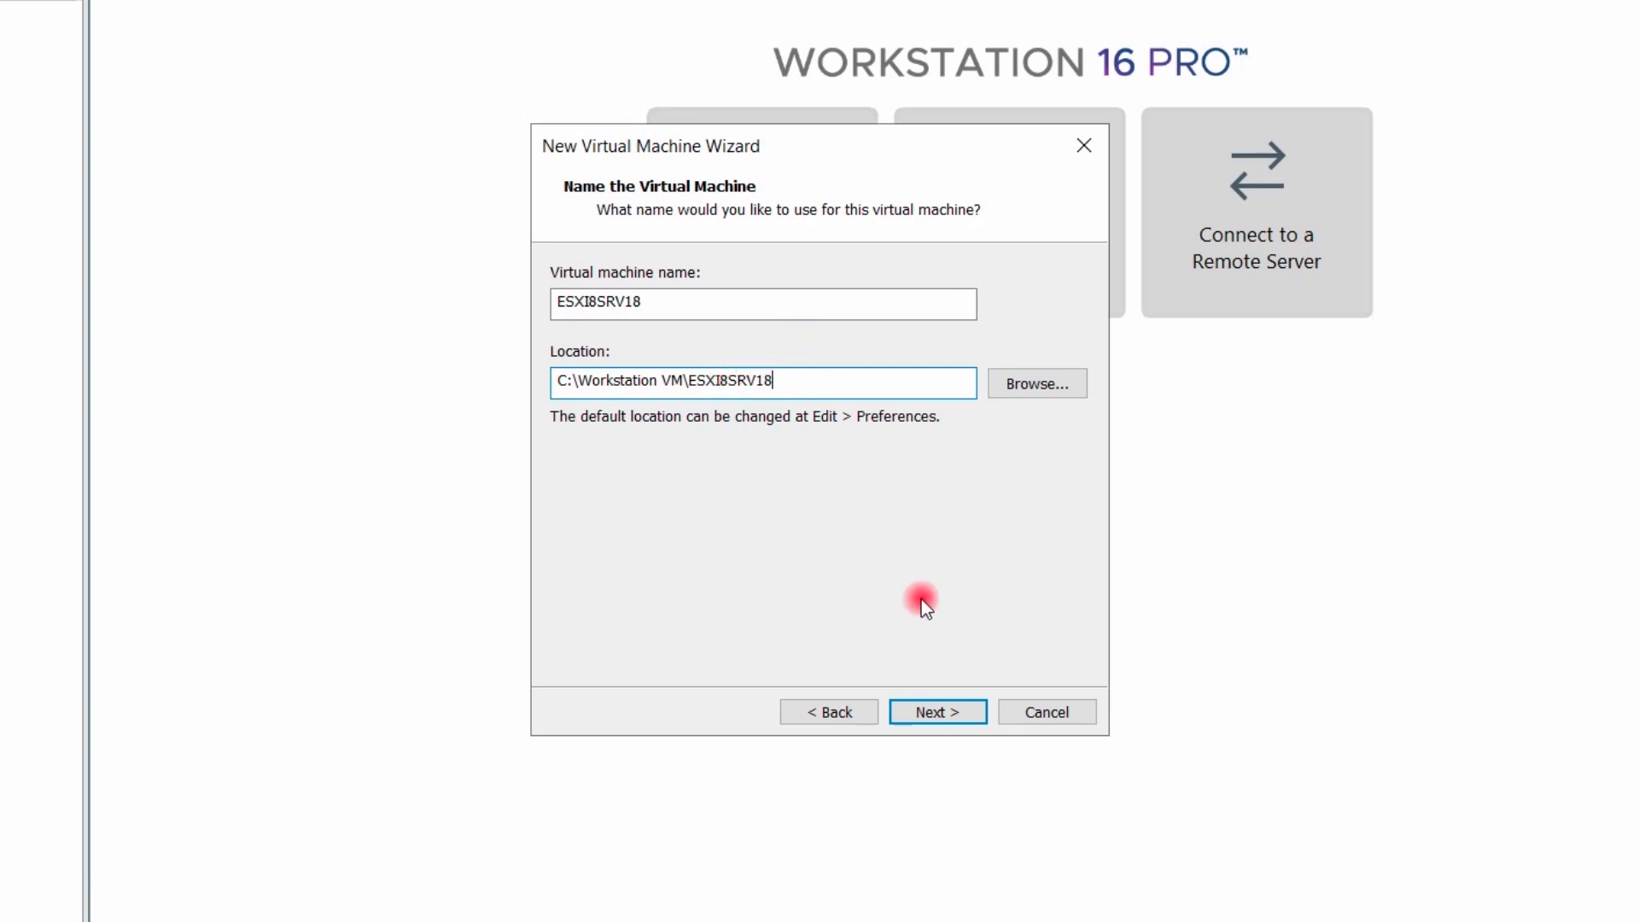
left_click(939, 714)
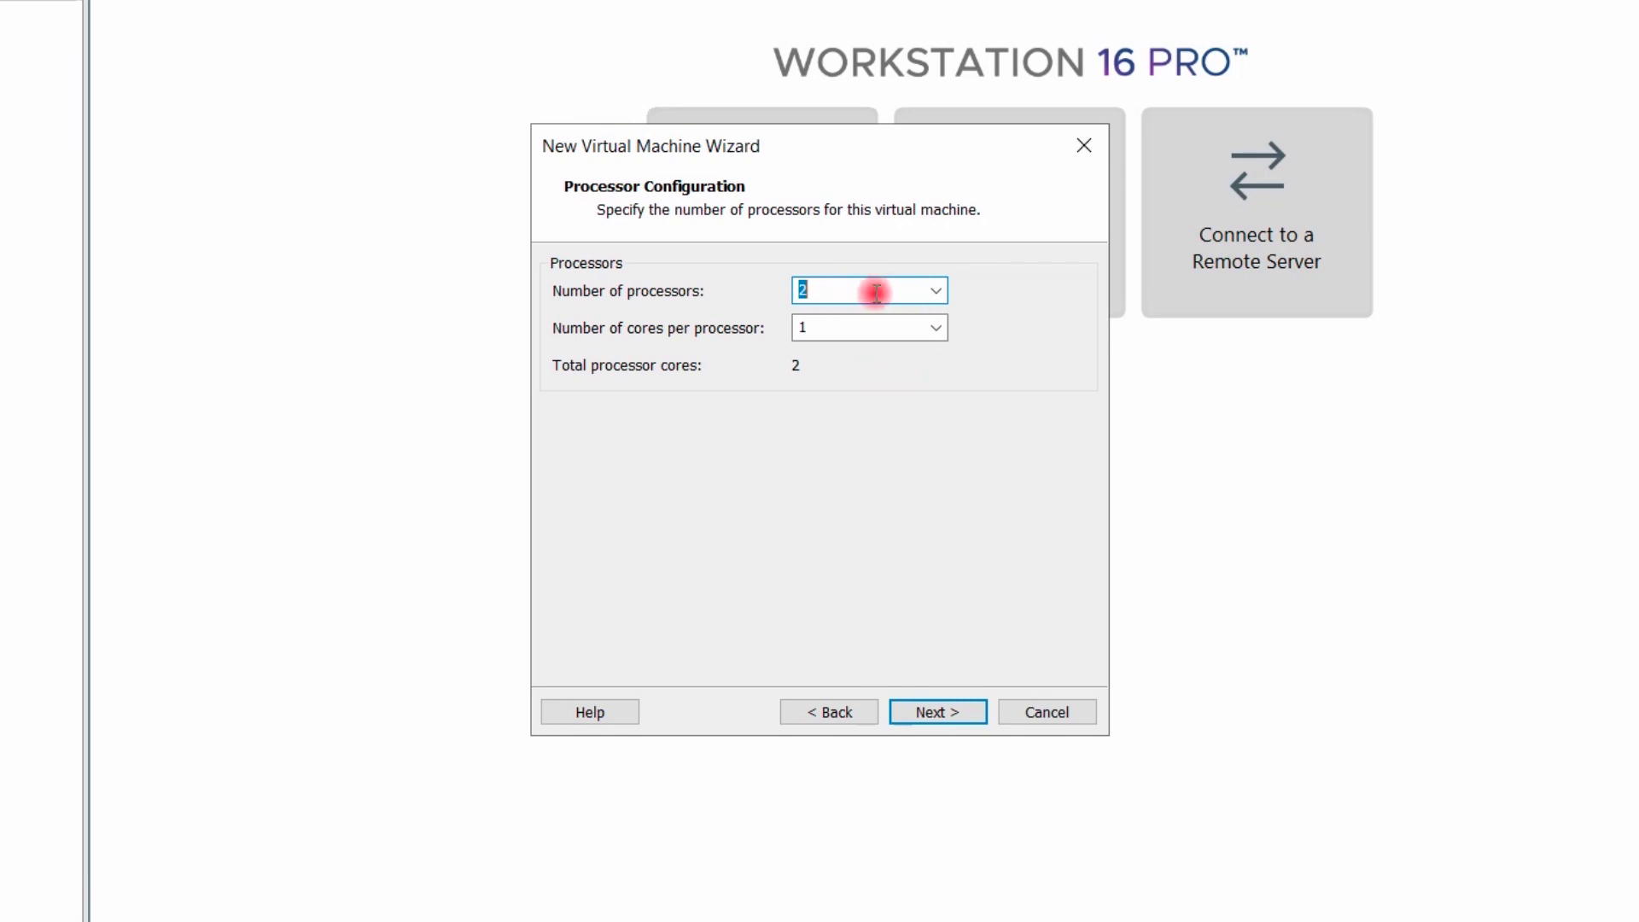
Configure 1 processor with 4 cores and 8 GB (8192 MB) of memory
left_click(919, 325)
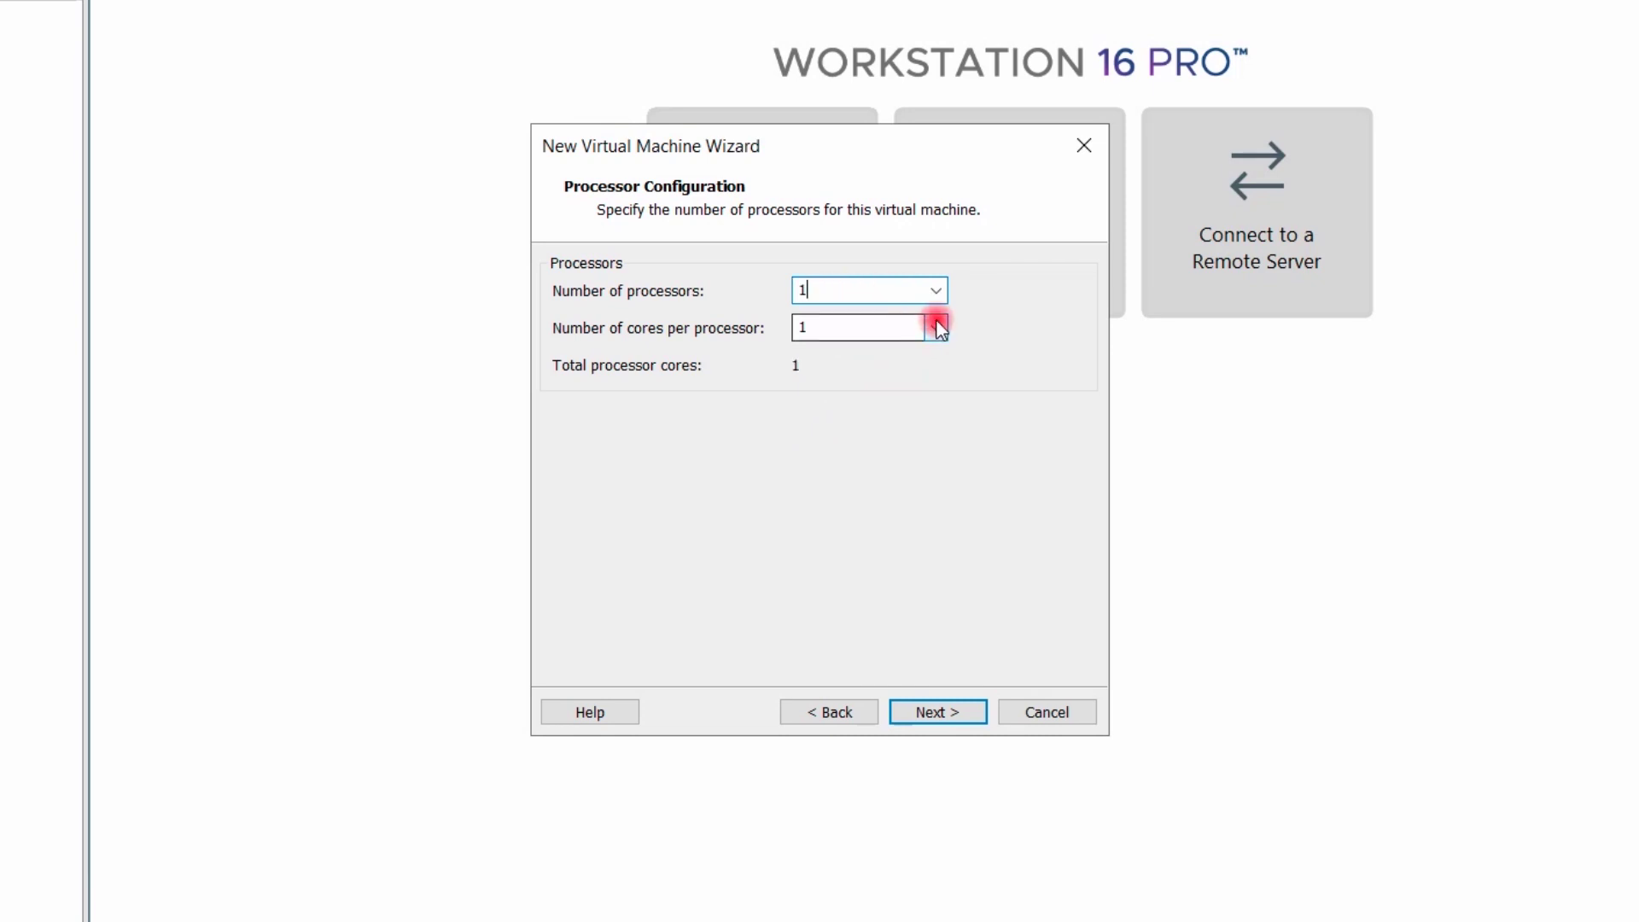
left_click(936, 322)
left_click(847, 409)
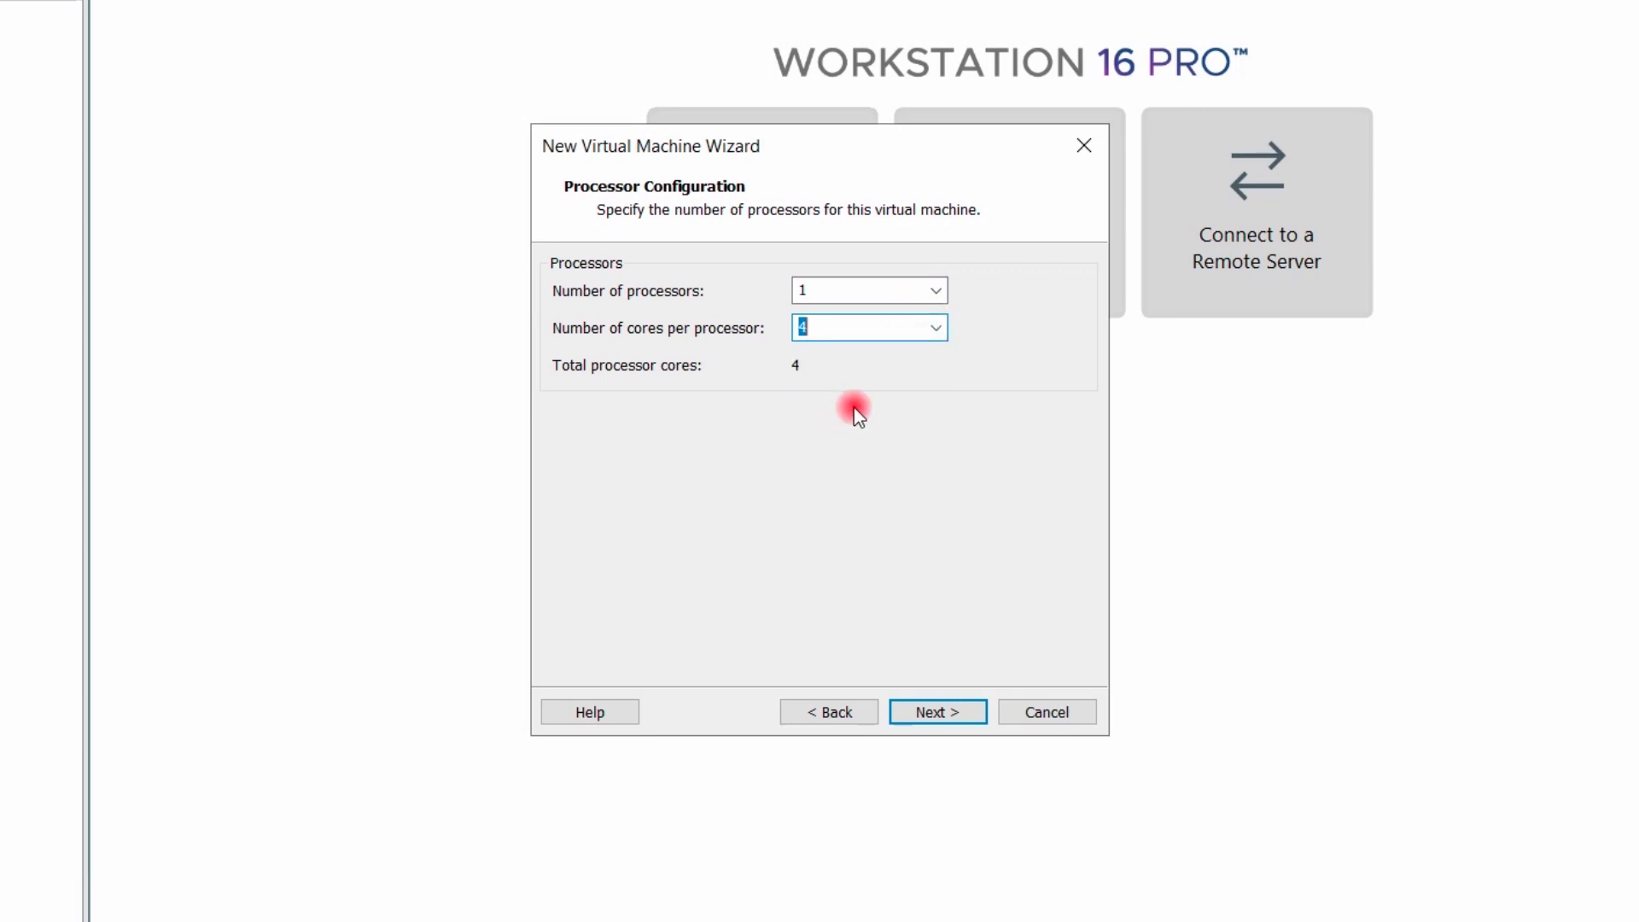
left_click(939, 708)
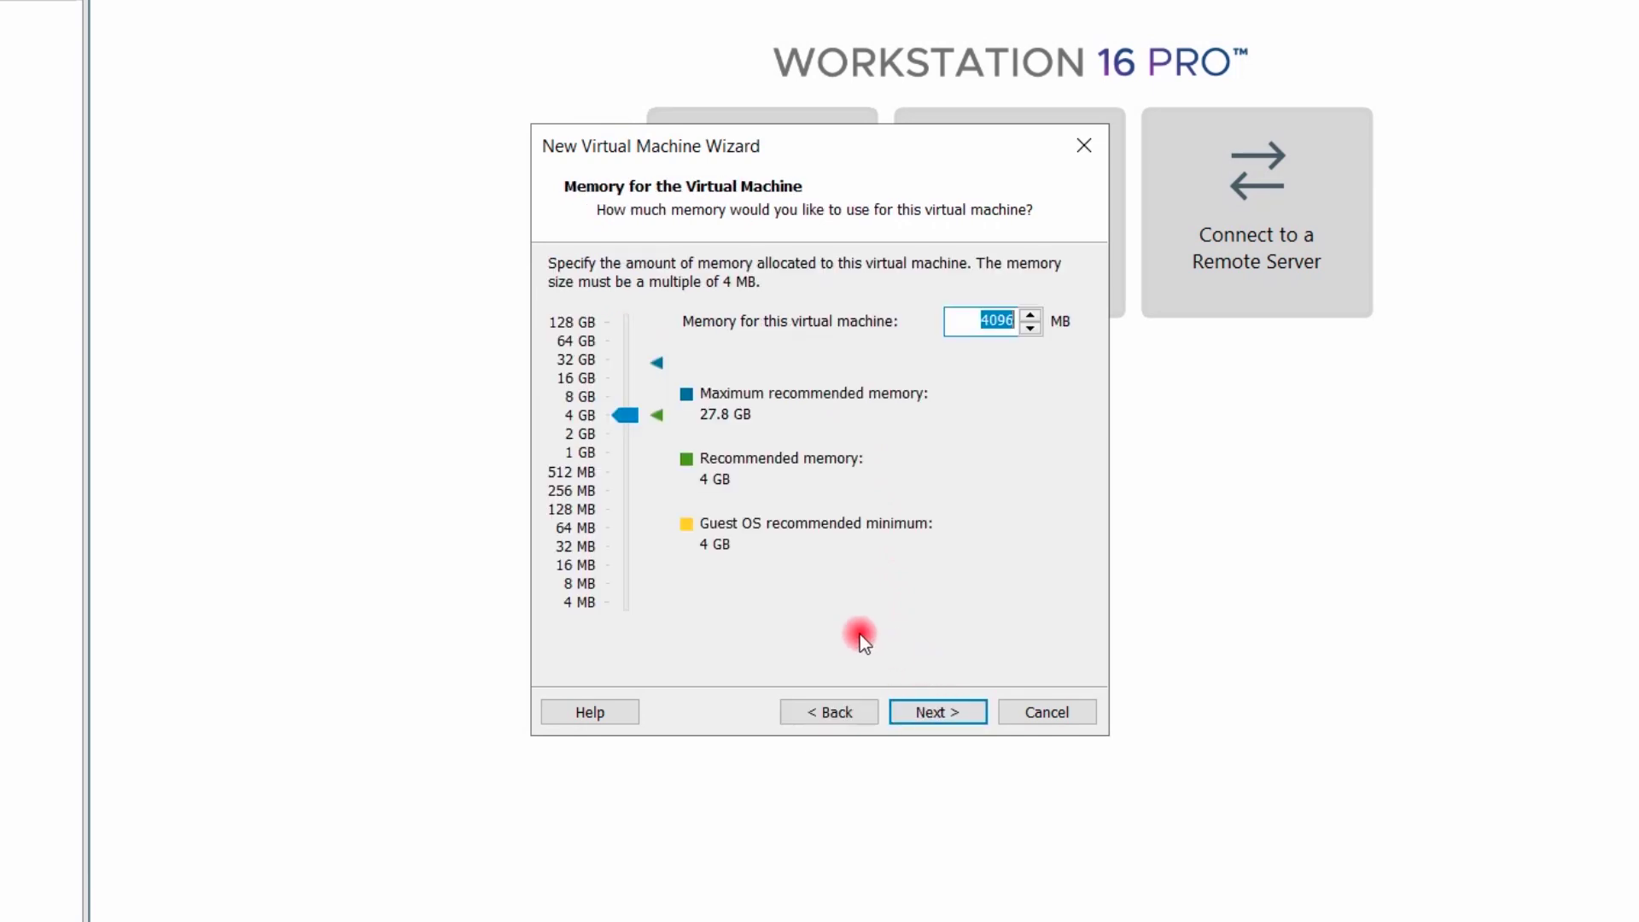
left_click(585, 397)
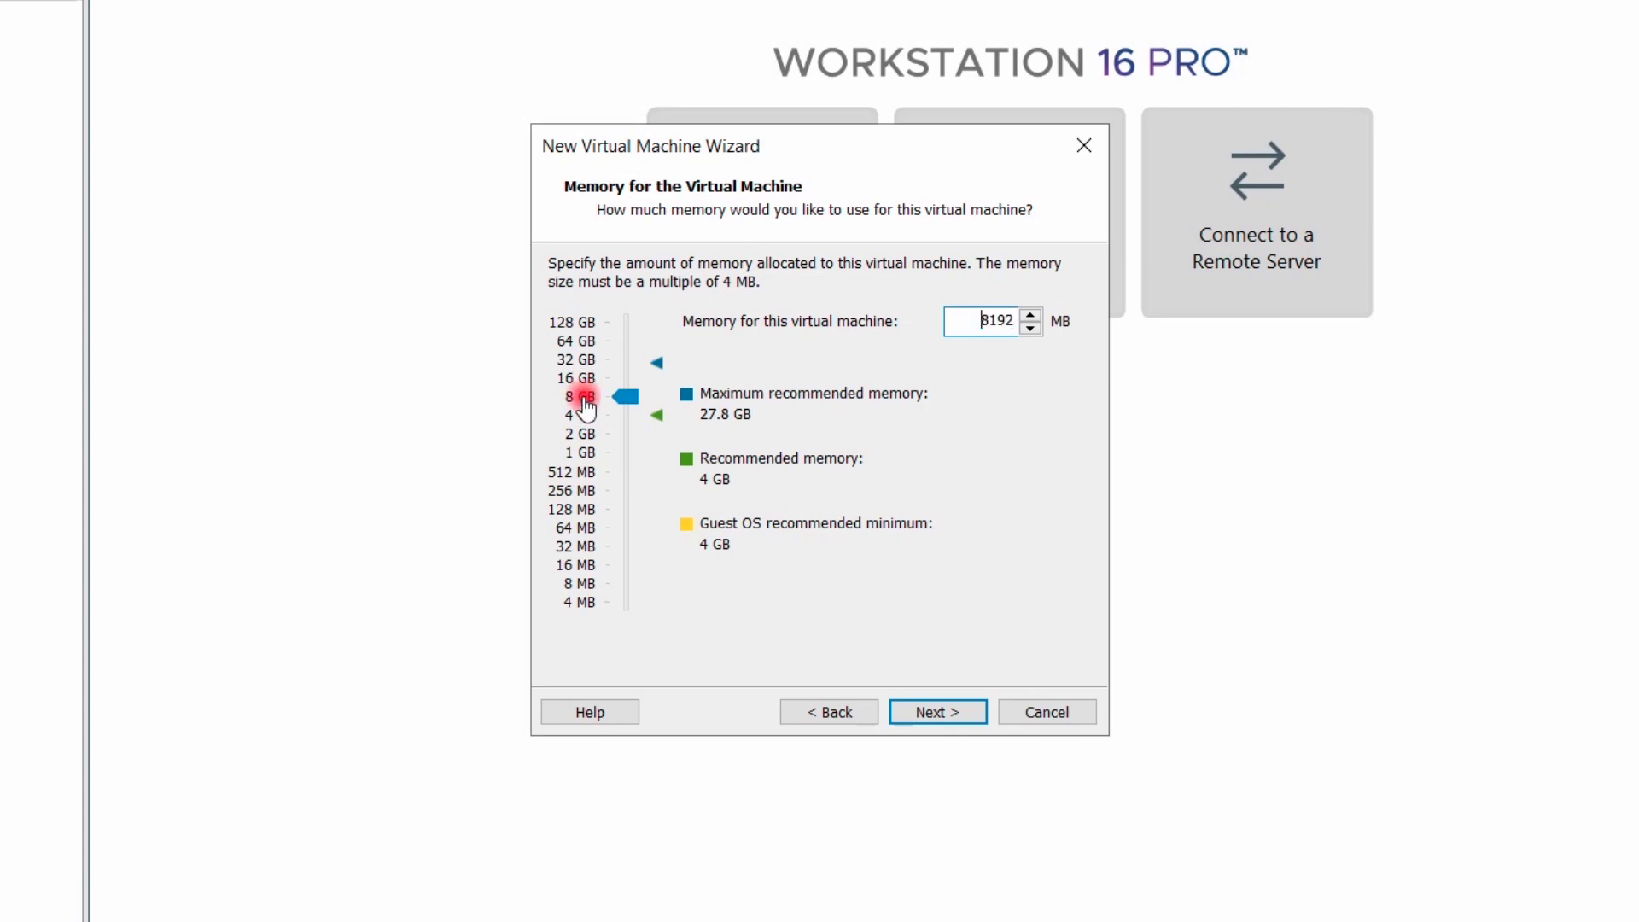
left_click(929, 713)
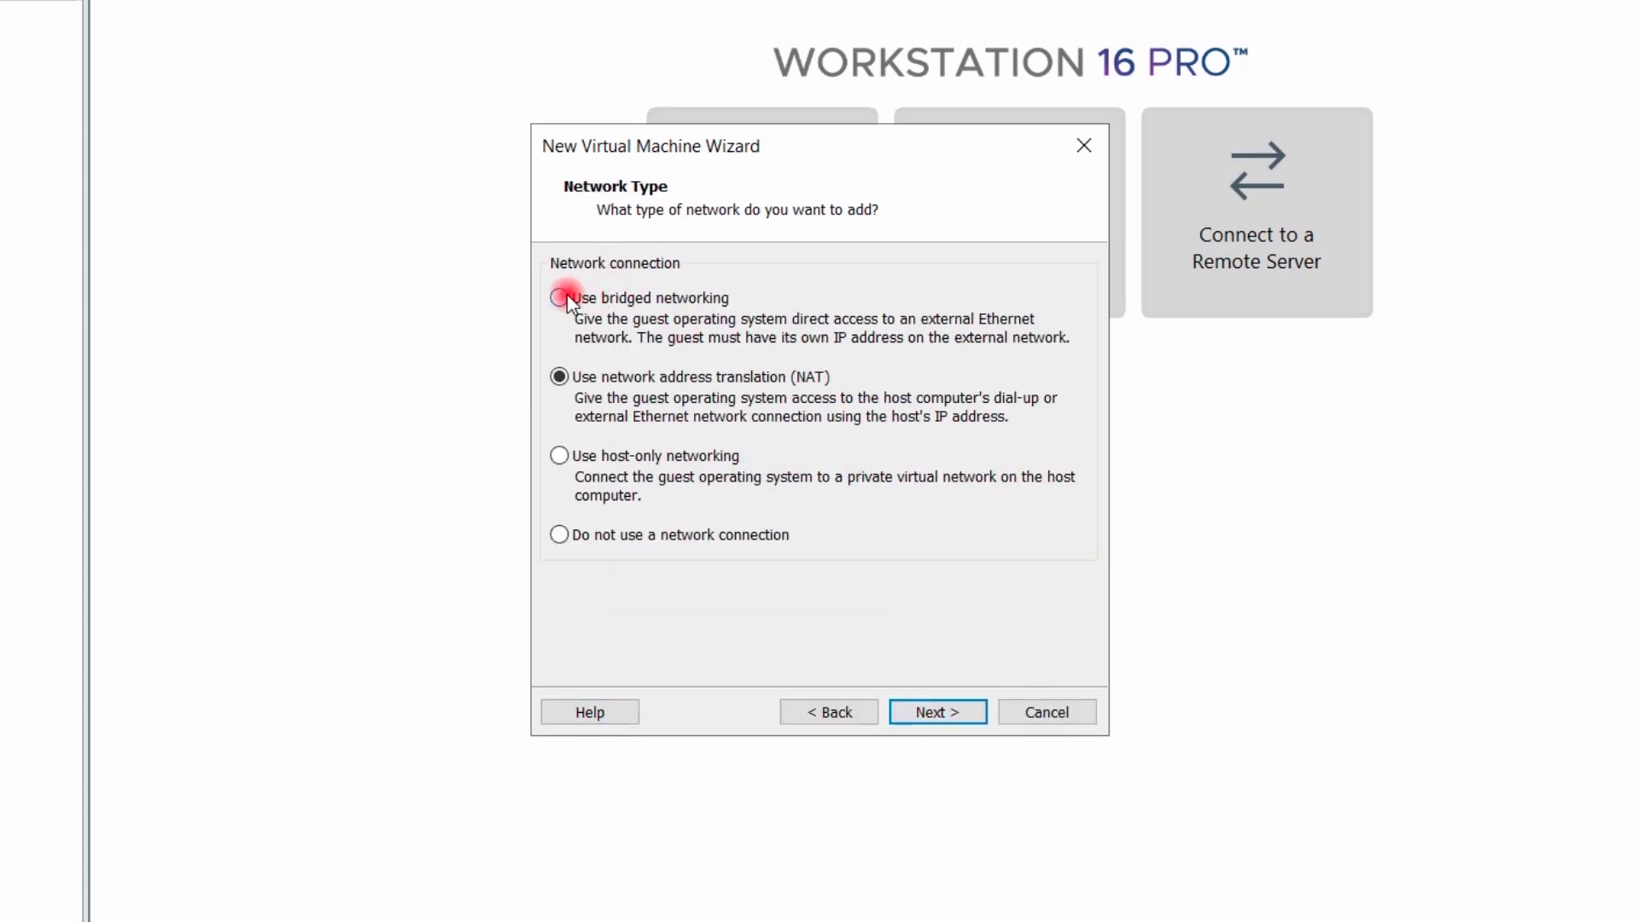
Choose bridged networking, Paravirtualized SCSI controller, SCSI disk type, and a new virtual disk
left_click(942, 704)
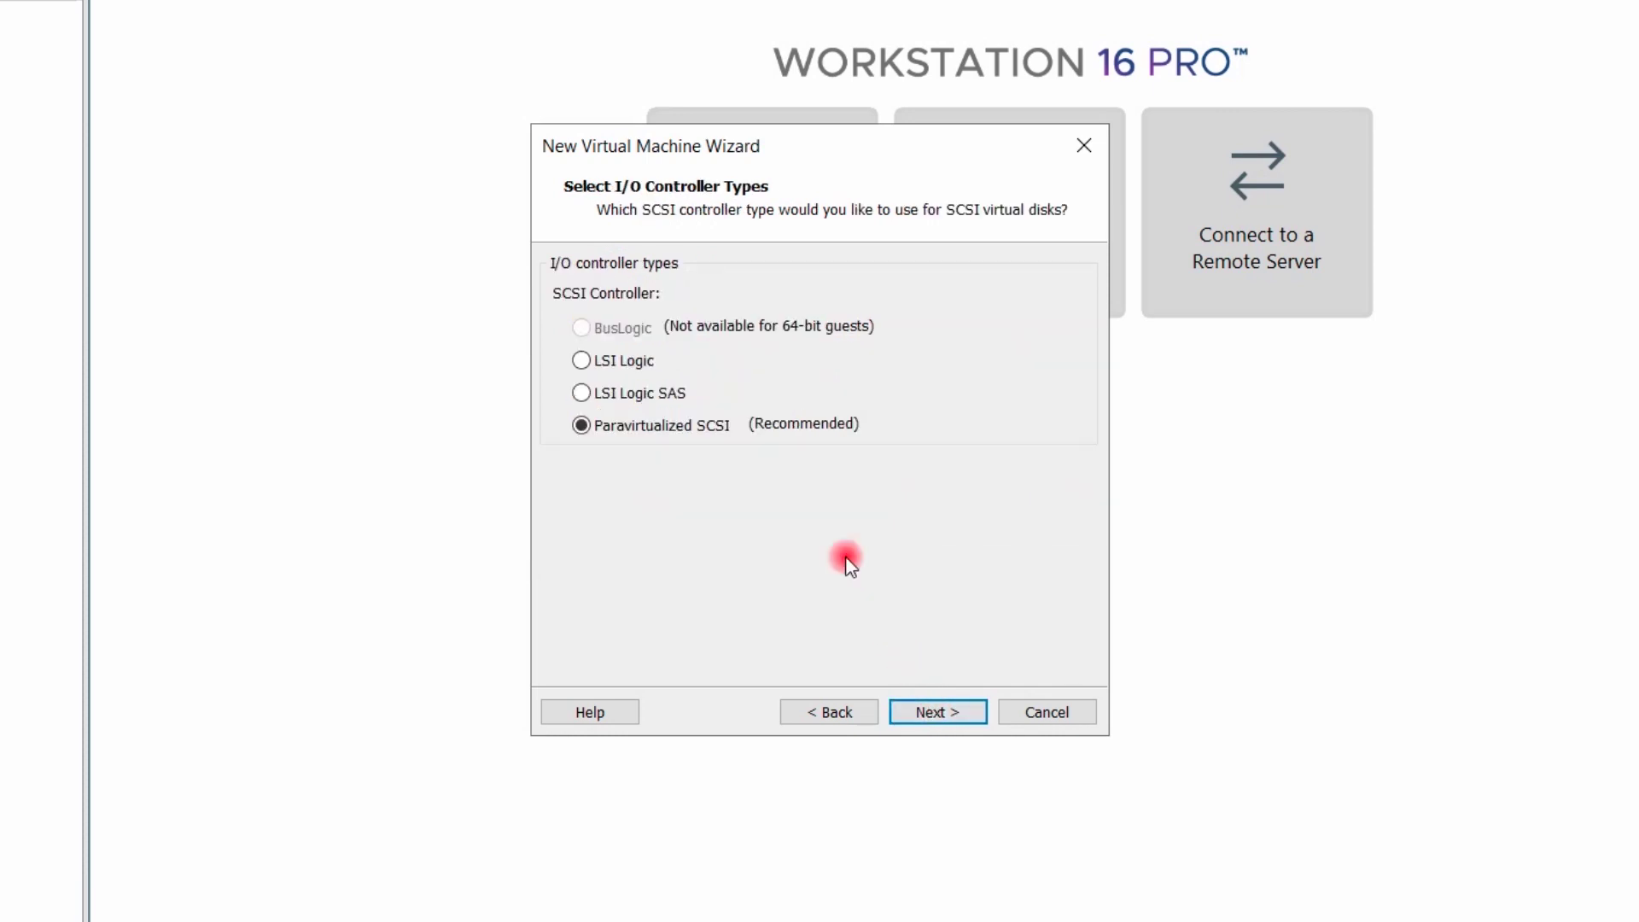
left_click(932, 714)
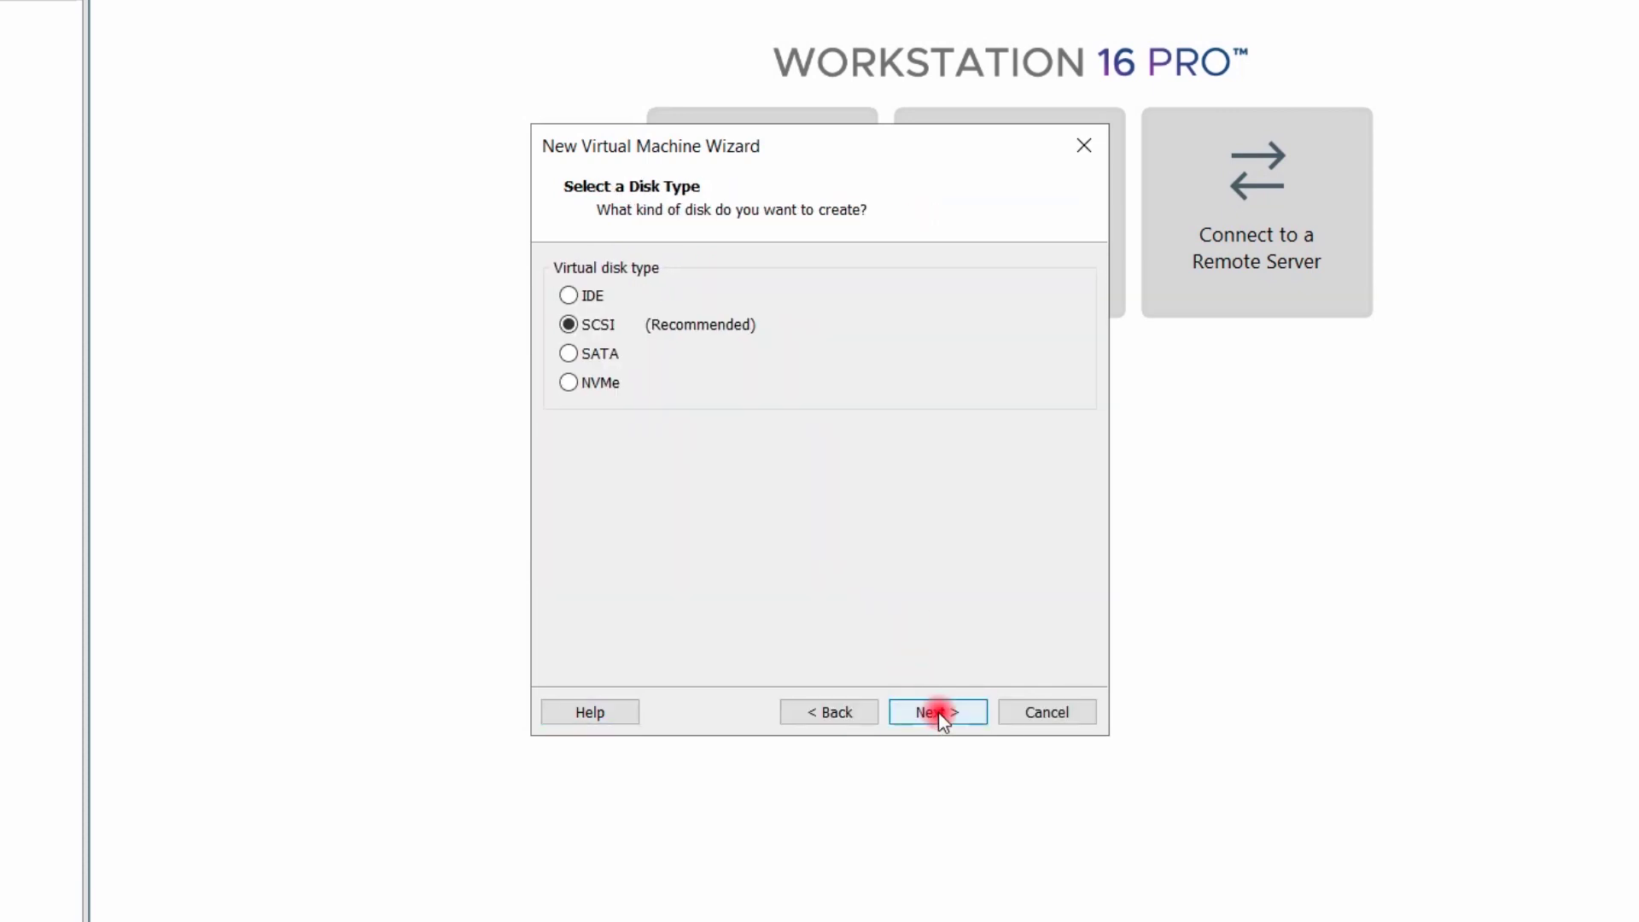
left_click(943, 712)
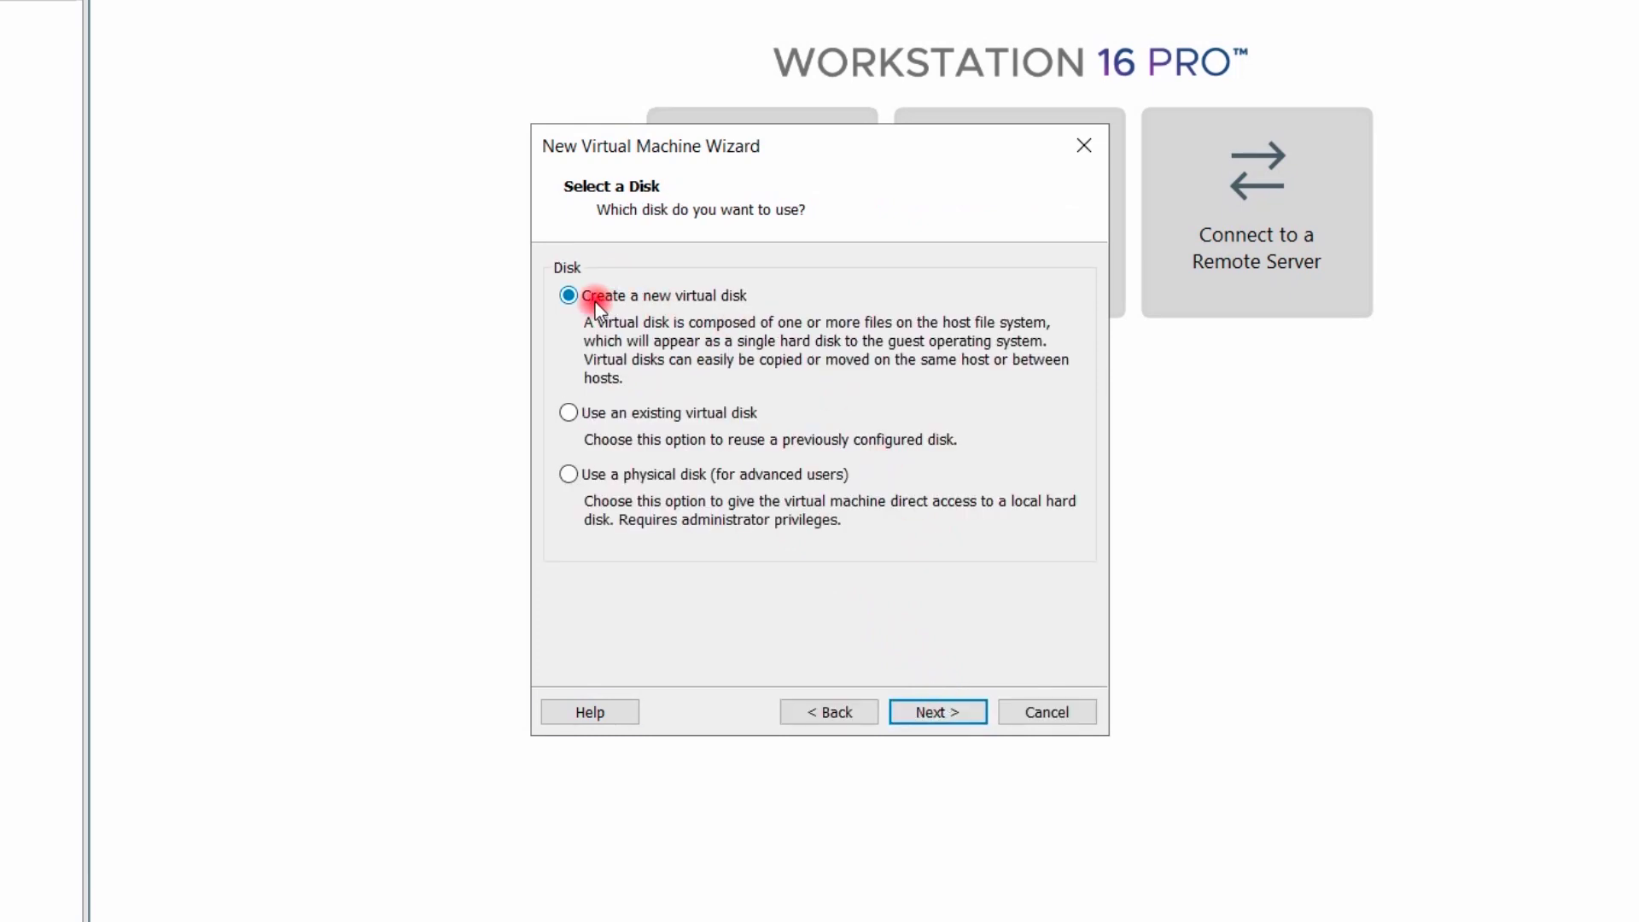
left_click(935, 718)
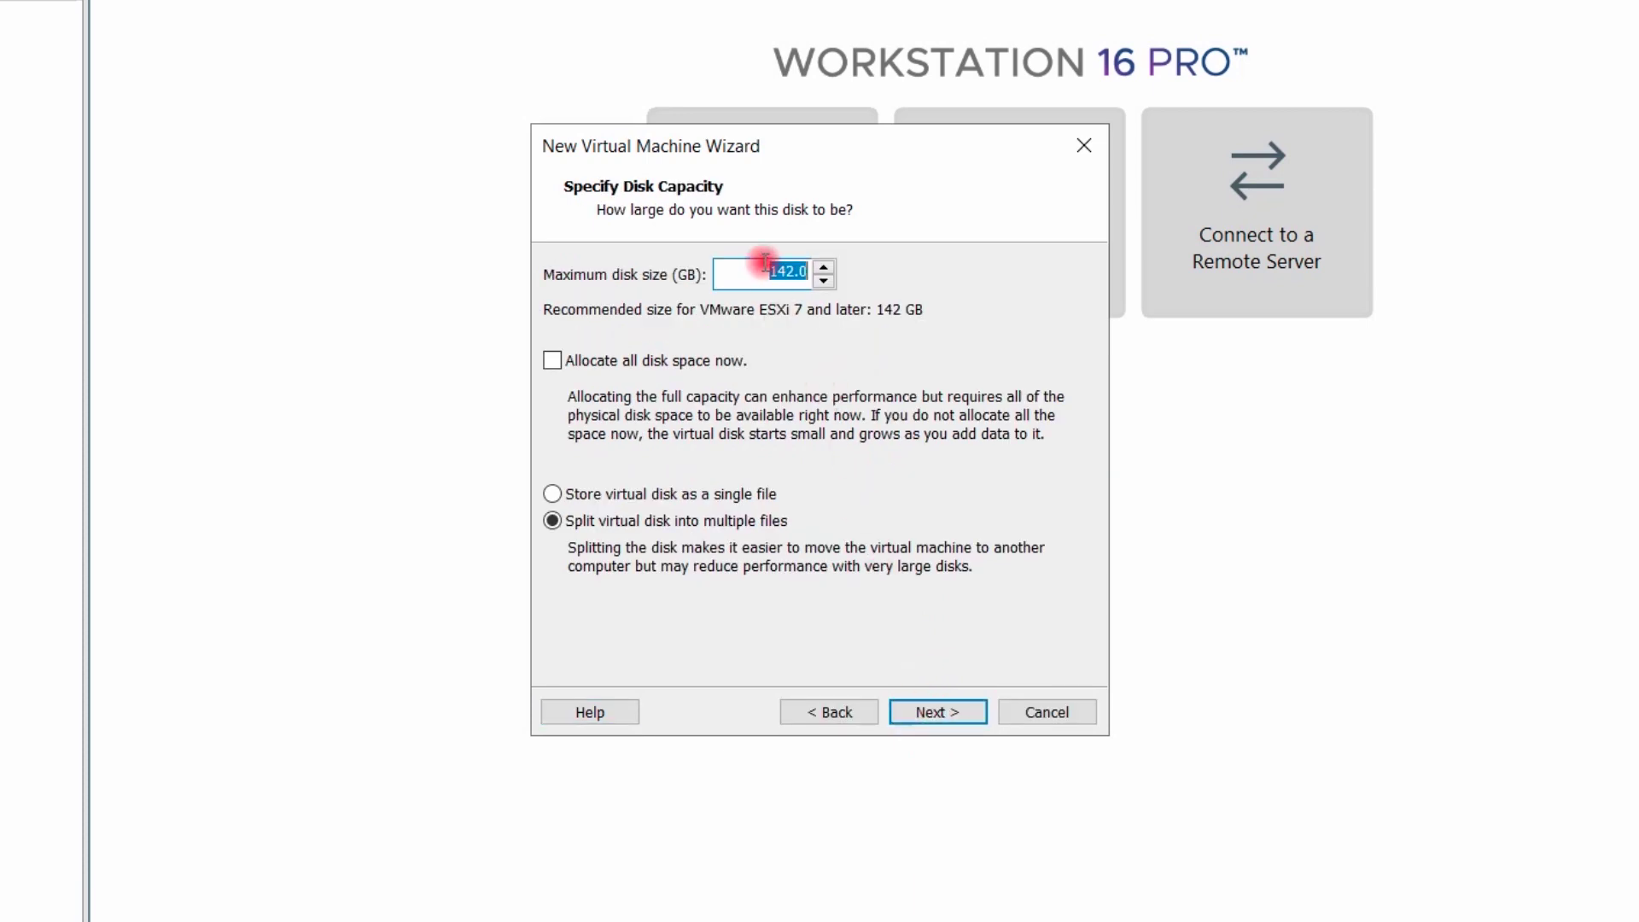
Make the disk 50 GB stored as a single file, keeping ESXI8SRV18.vmdk
left_click(794, 272)
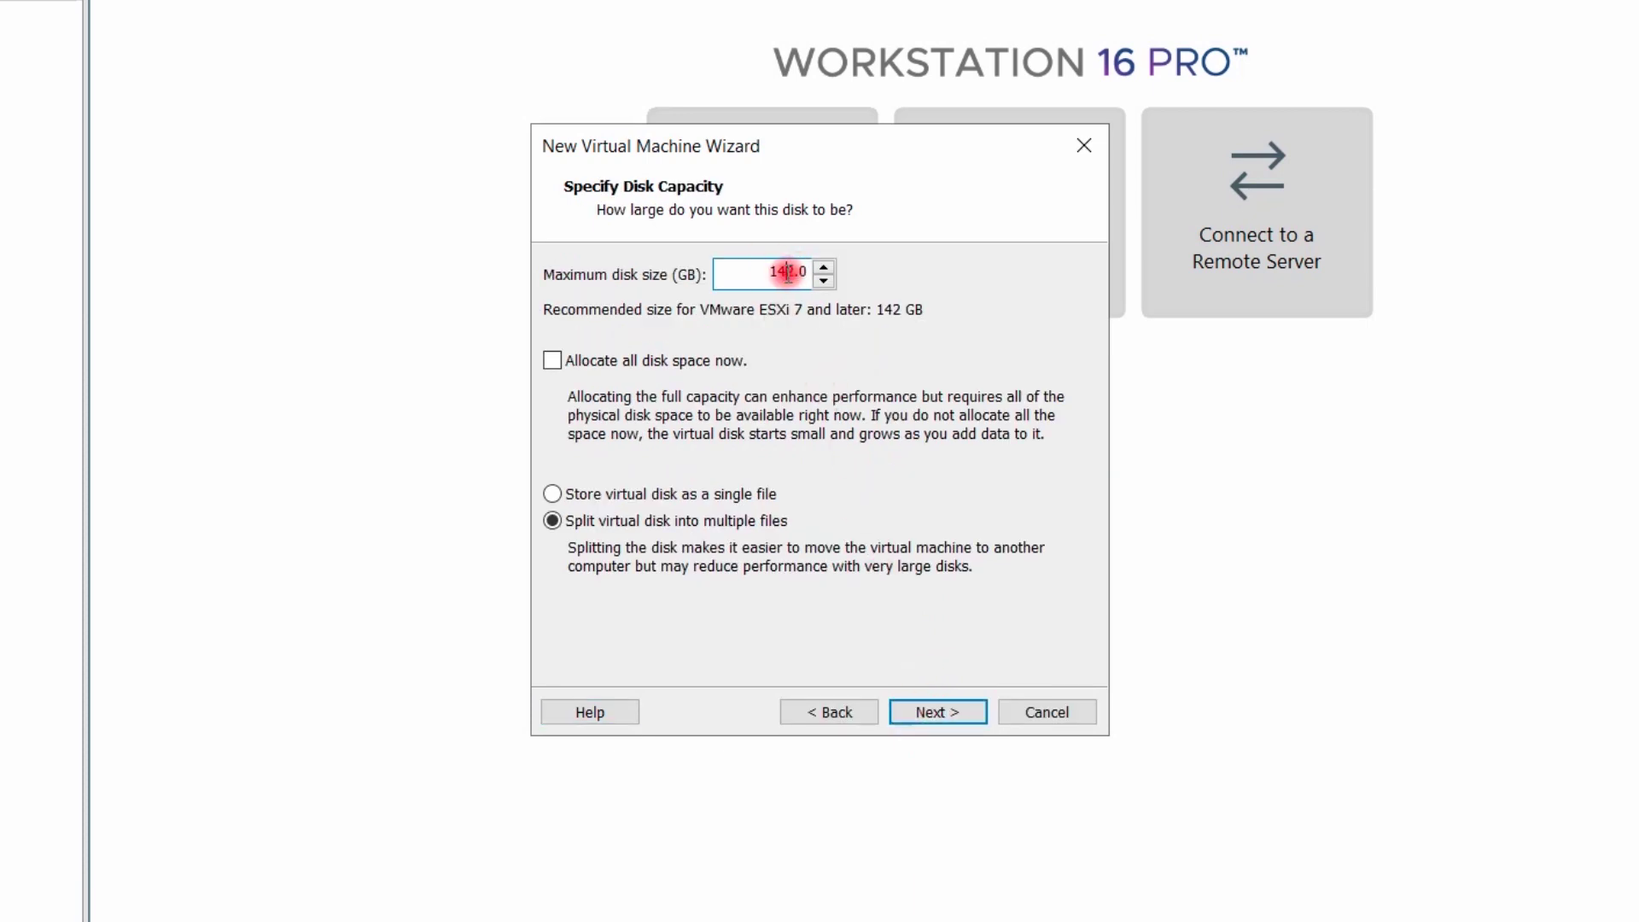
left_click_drag(794, 271, 760, 270)
left_click(561, 494)
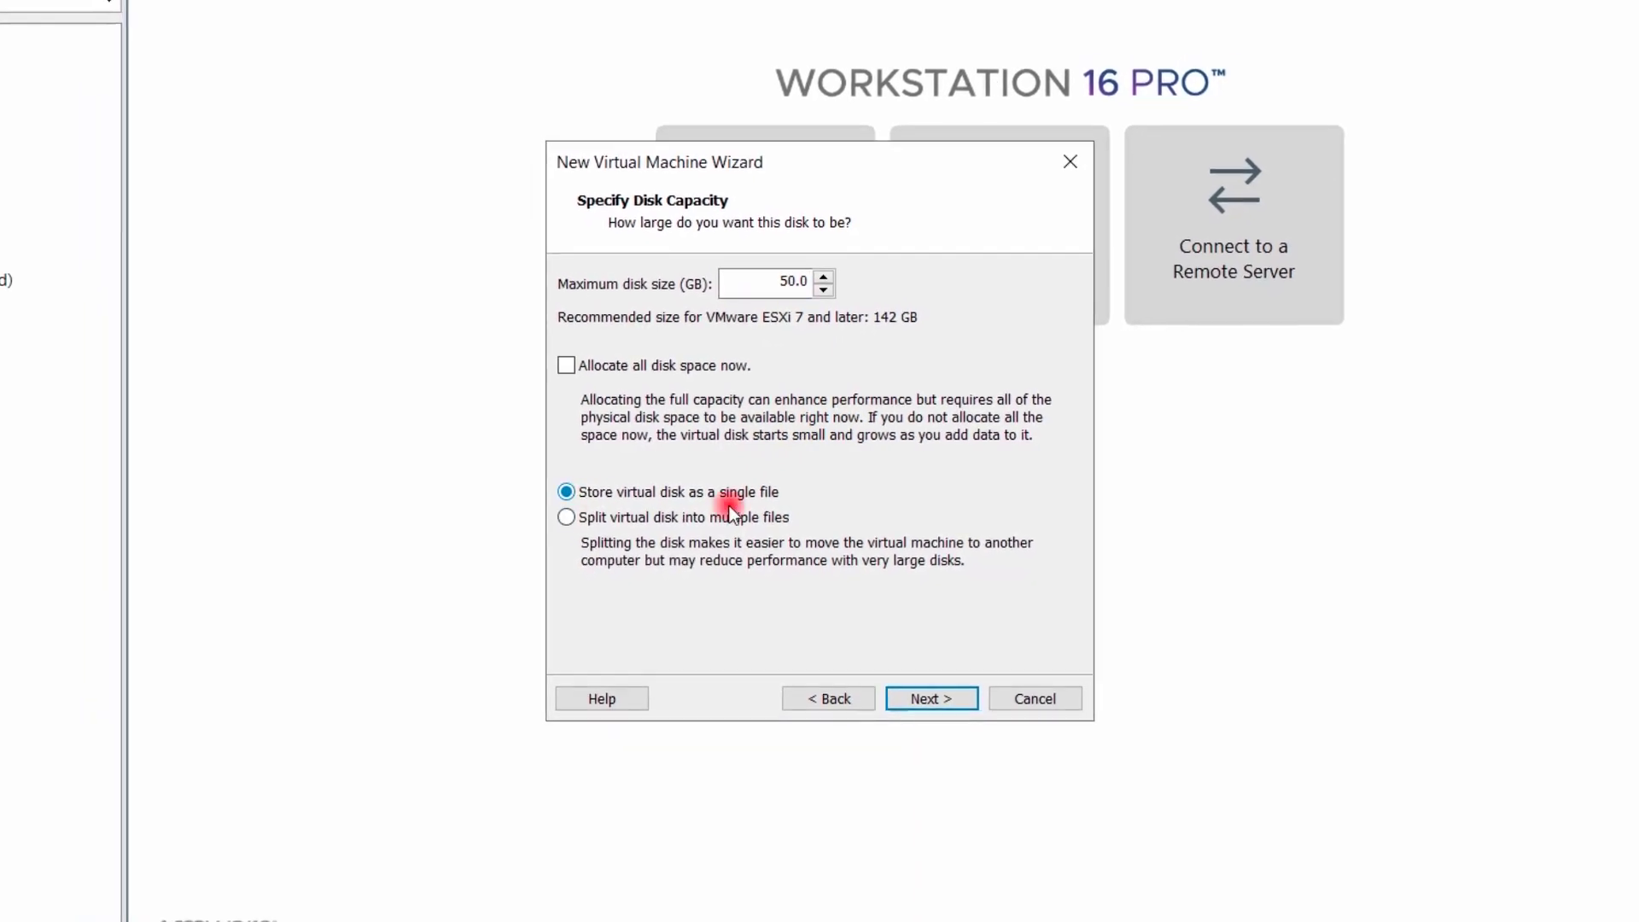
left_click(931, 702)
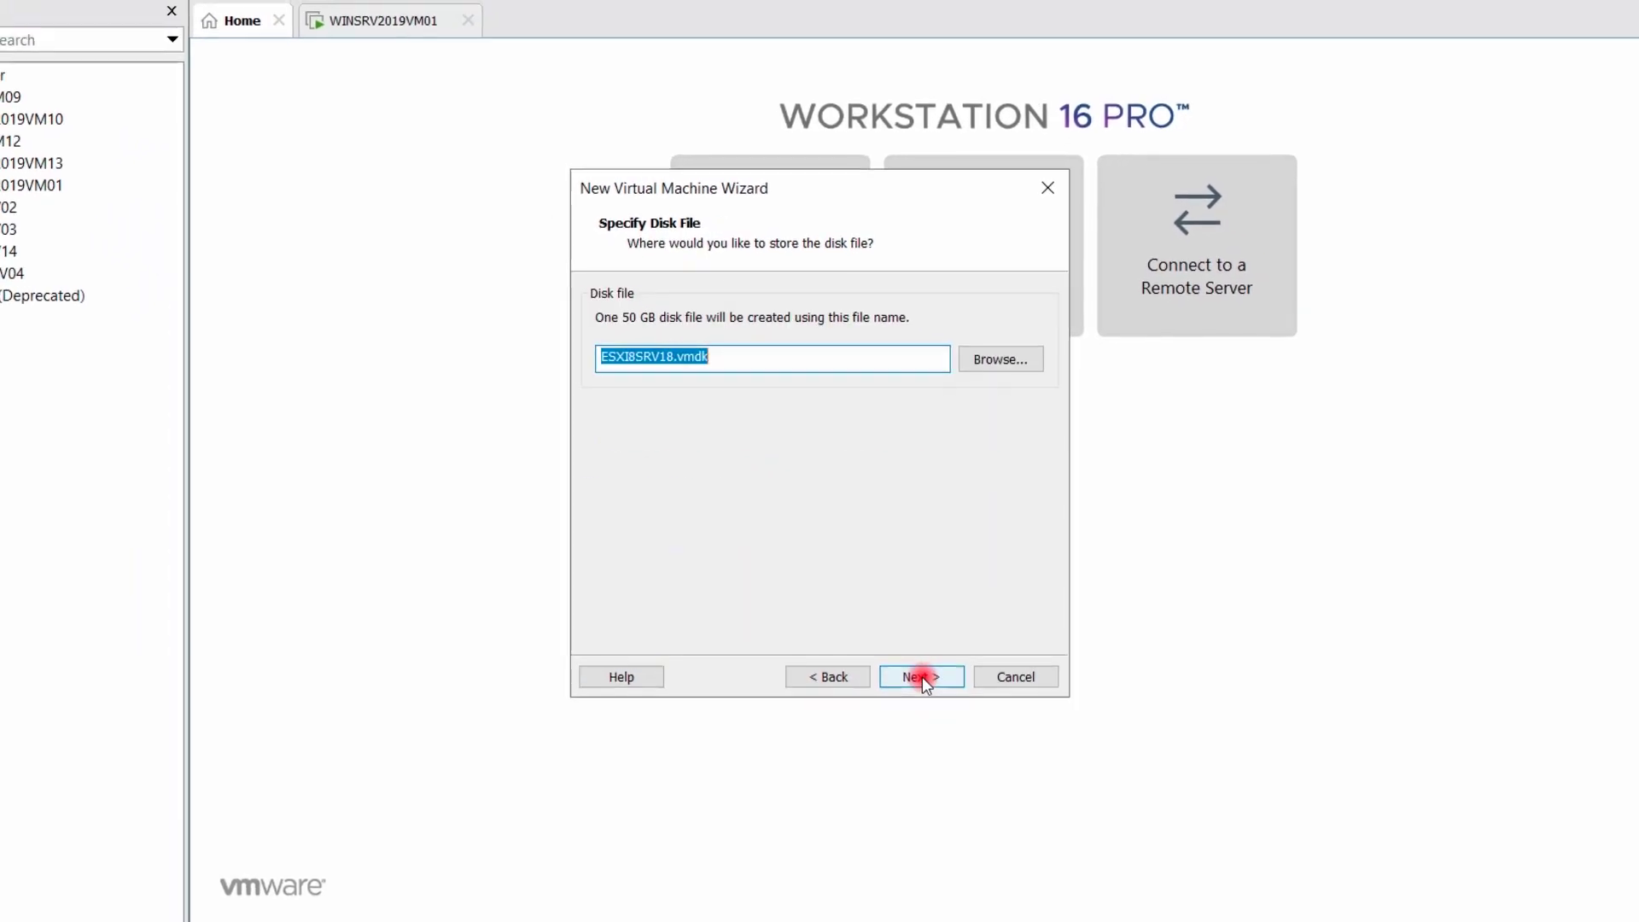
left_click(912, 658)
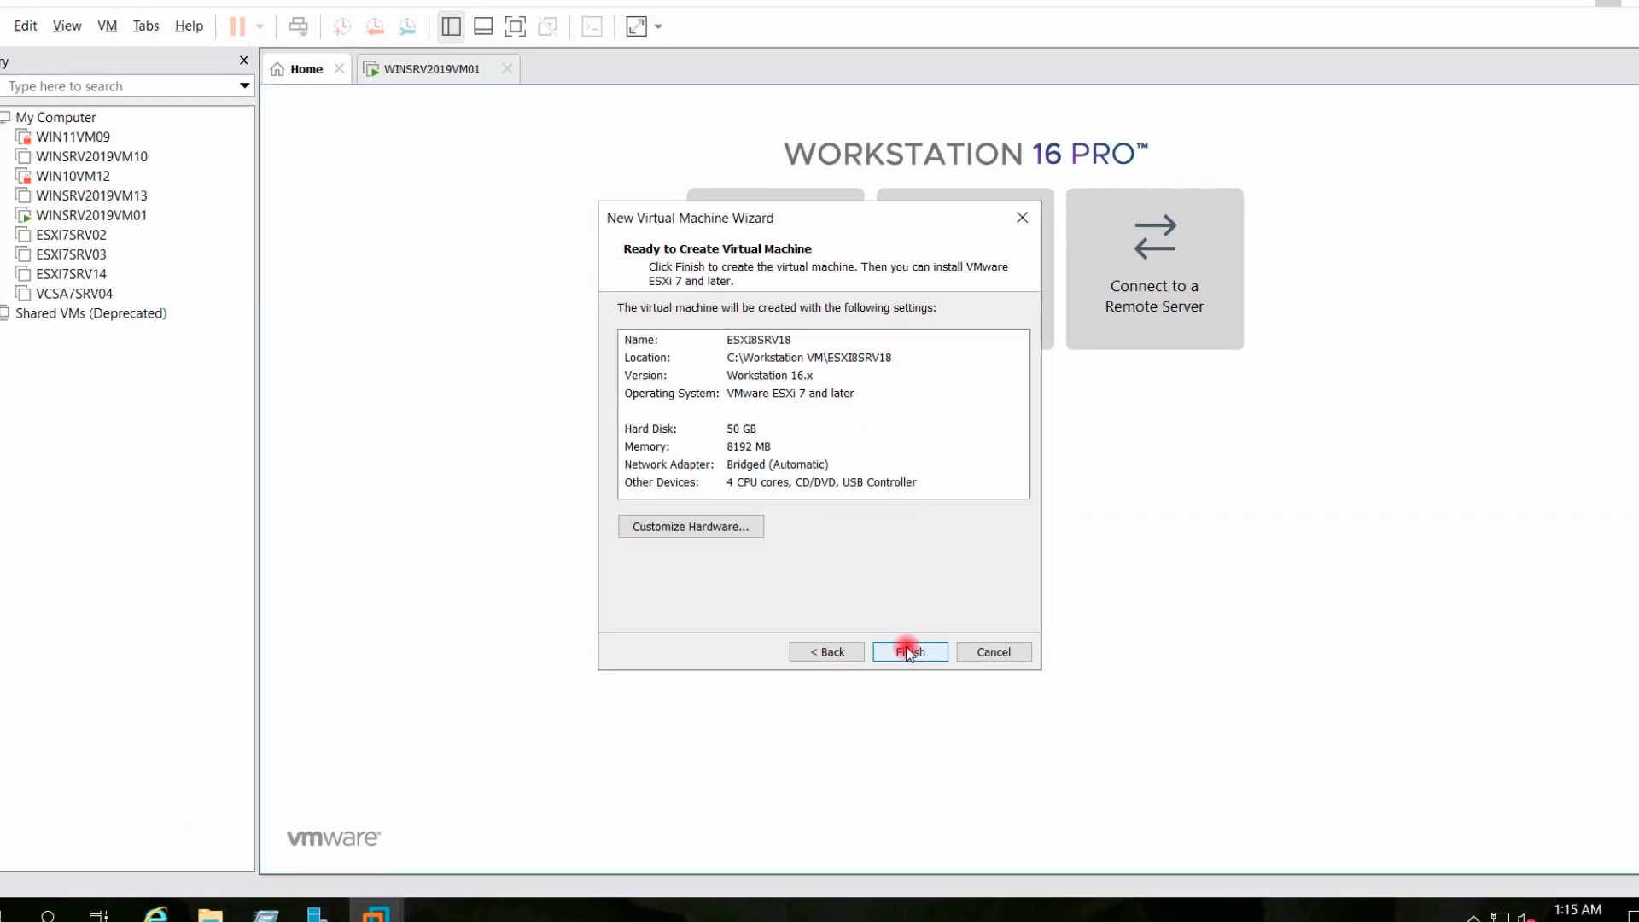
Finish creating ESXI8SRV18, power it on, and dismiss the install hint bar
left_click(905, 643)
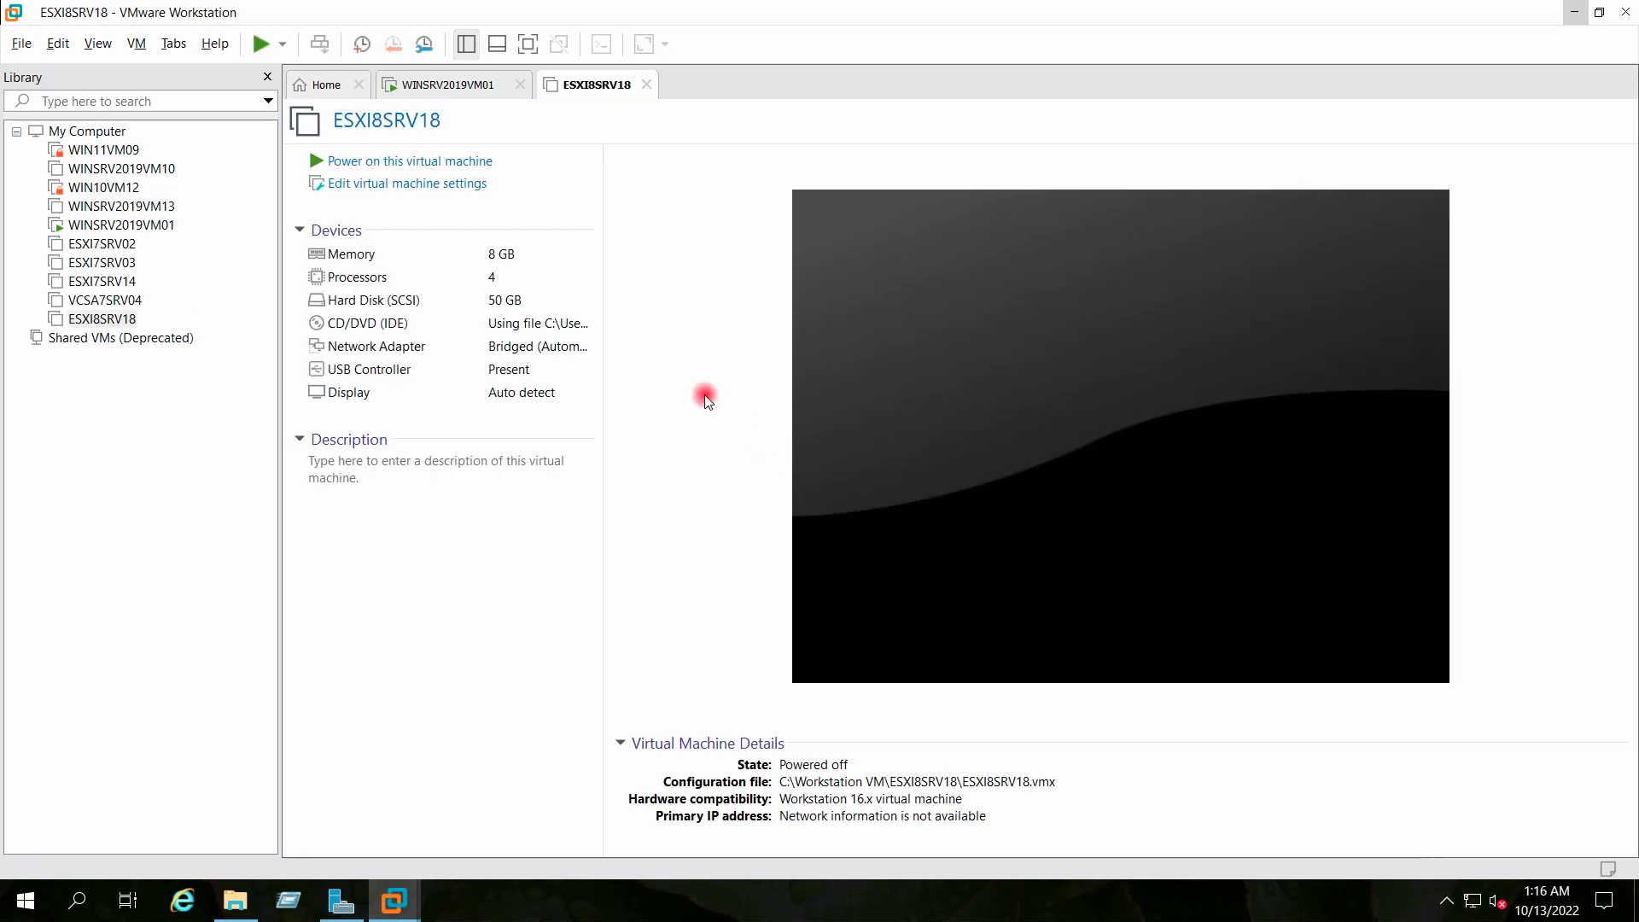
left_click(376, 161)
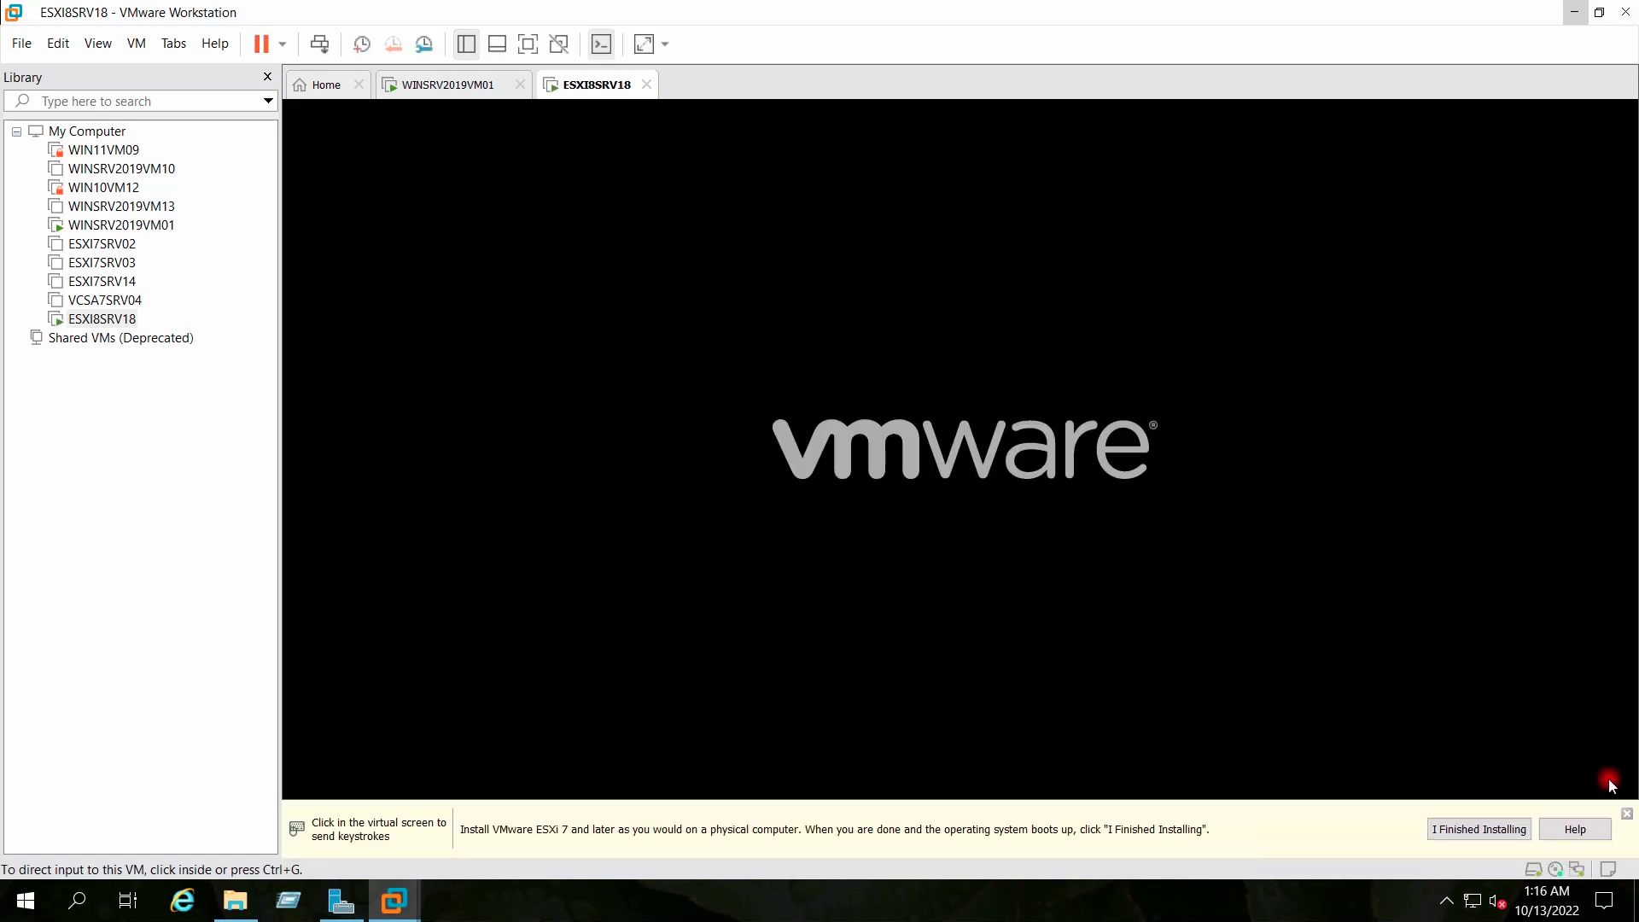
left_click(1628, 814)
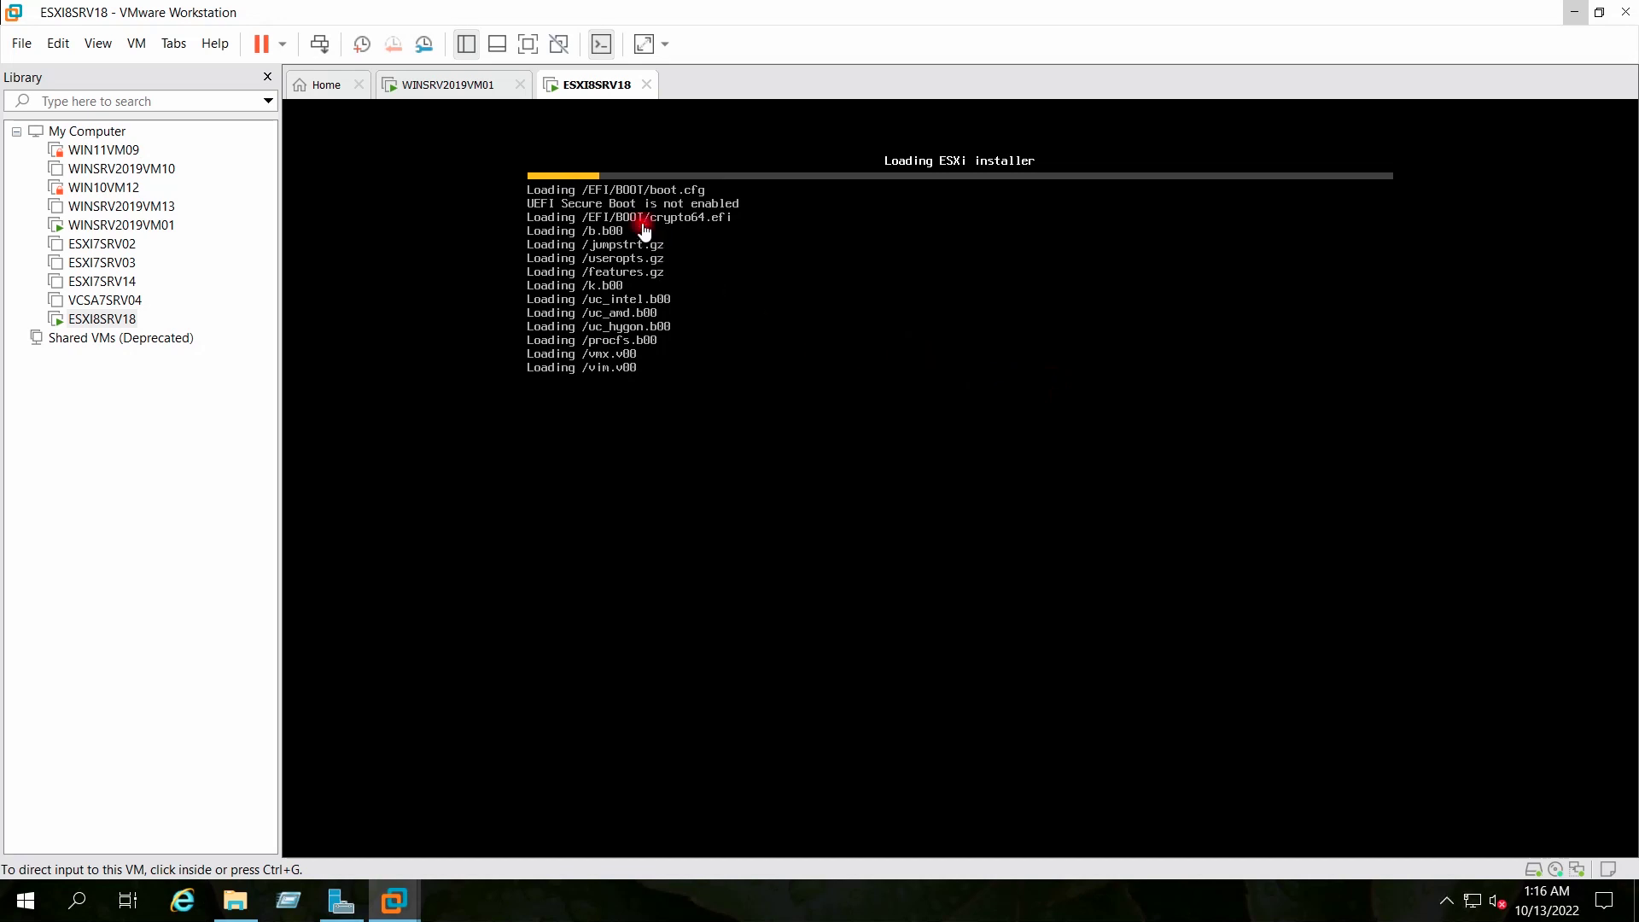
Switch the console to full screen, pass the welcome screen, and accept the ESXi 8.0.0 EULA
left_click(530, 46)
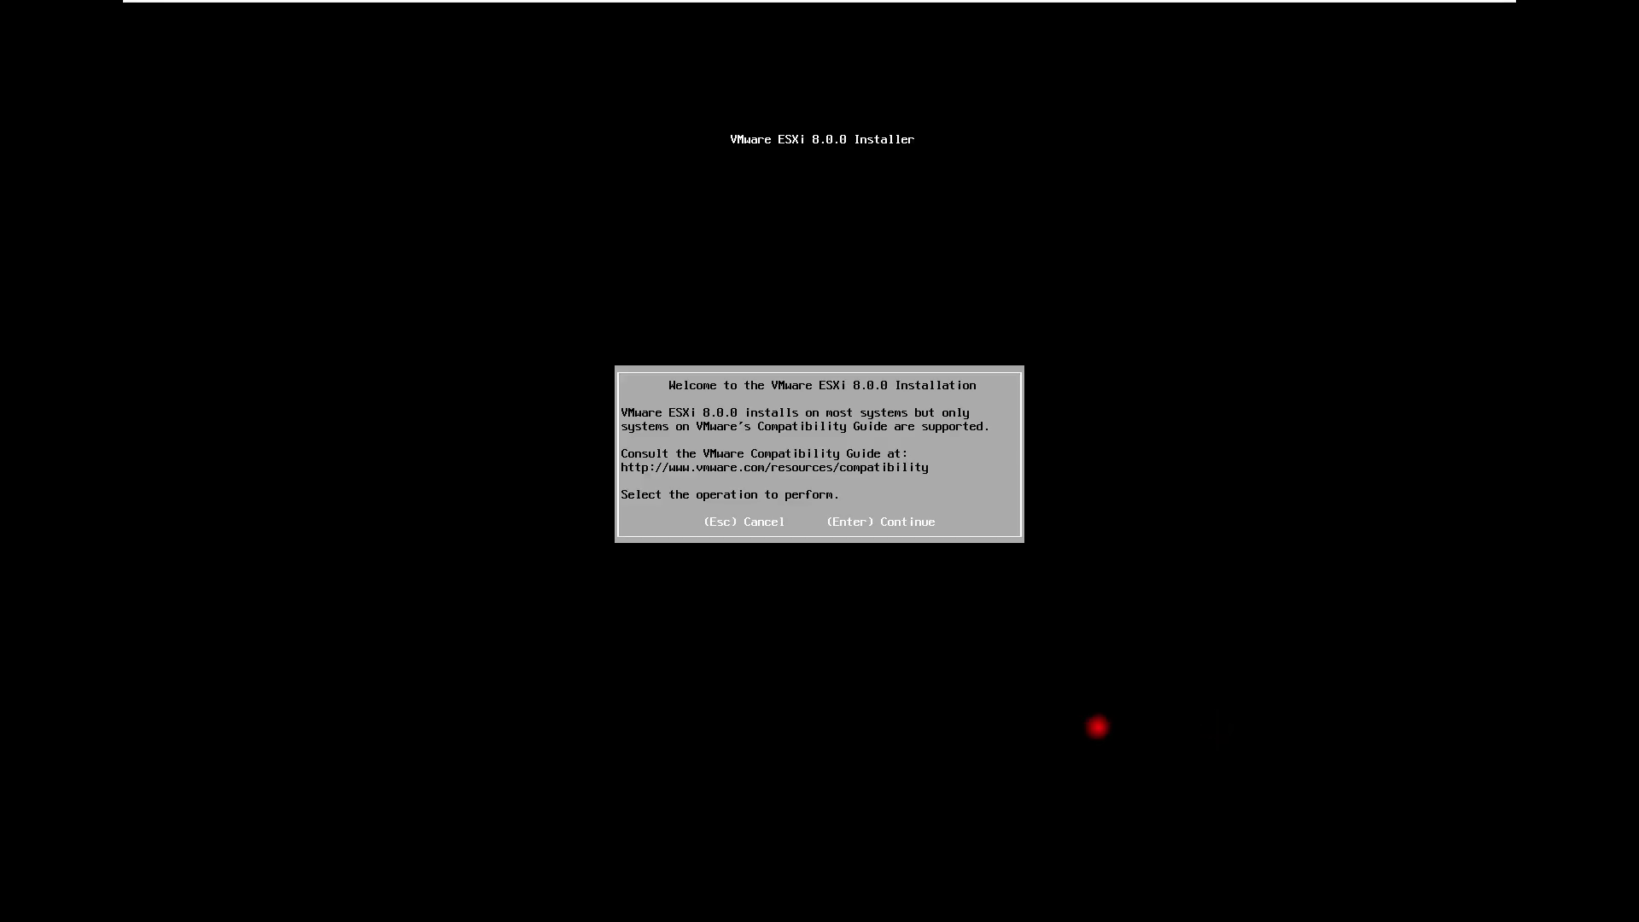
key("Return")
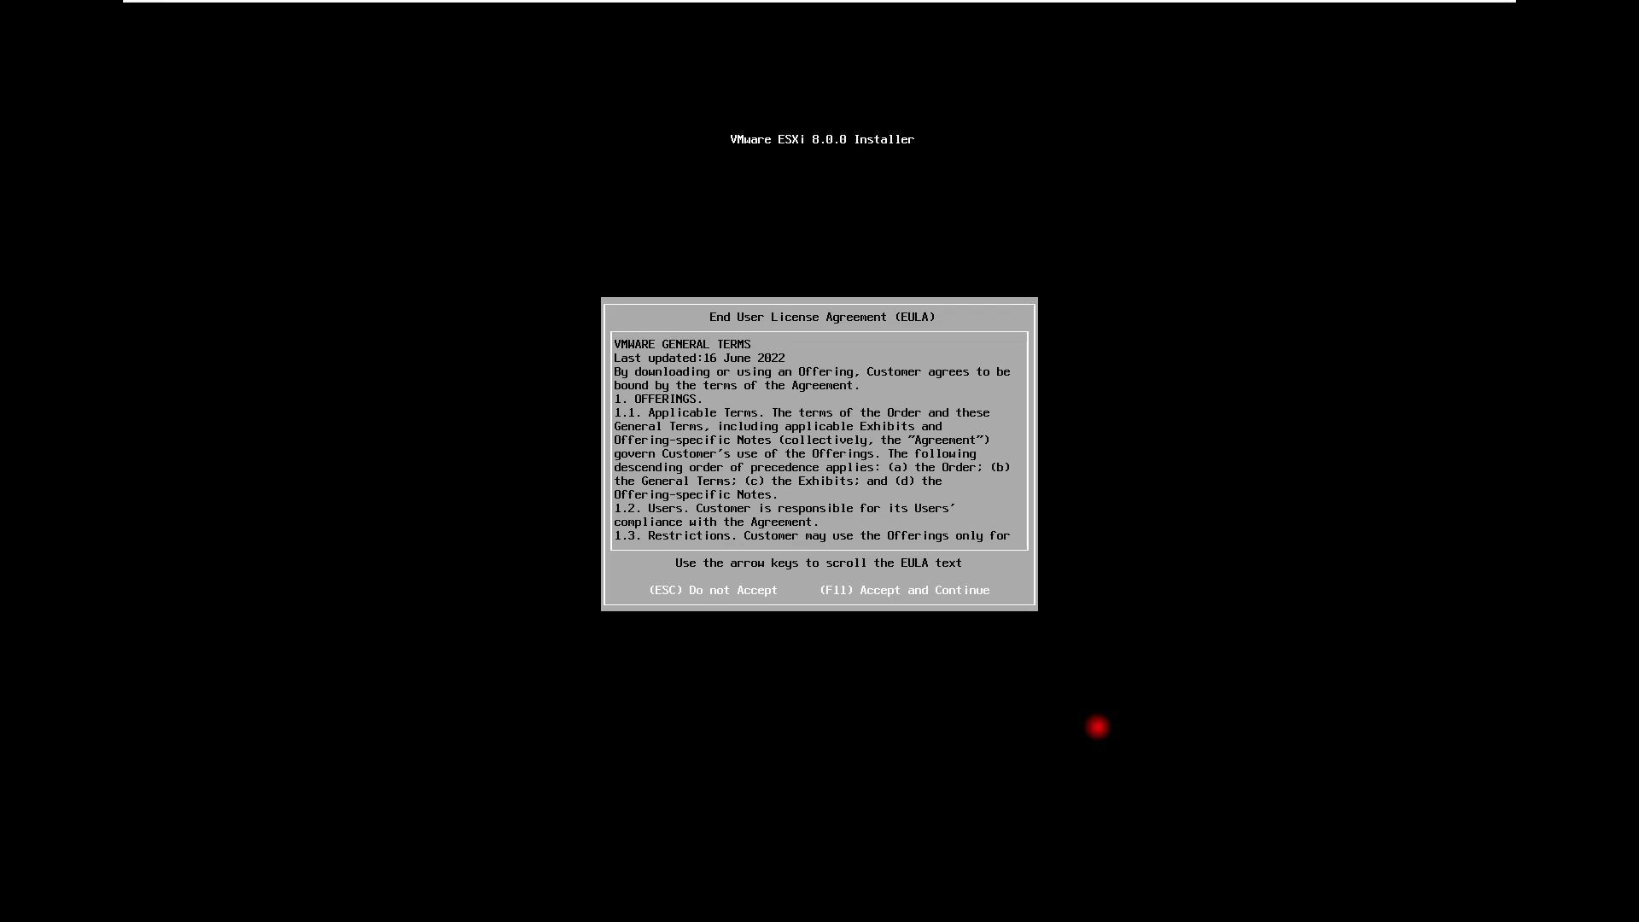
key("F11")
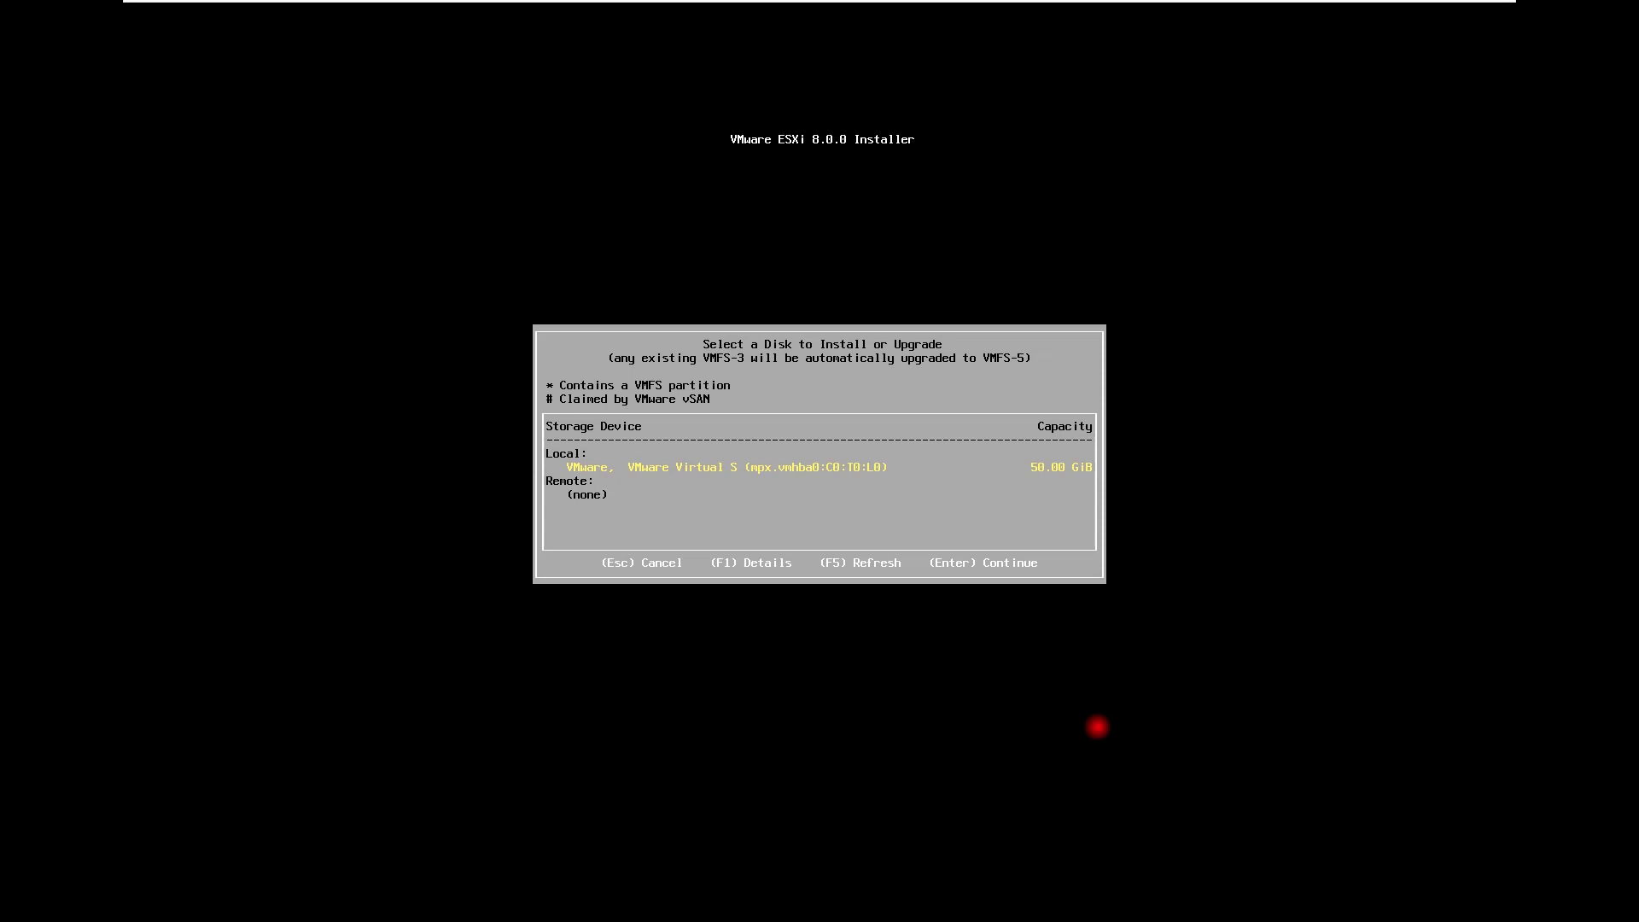
Install ESXi on the 50 GiB local disk with US Default keyboard and the root password
key("Return")
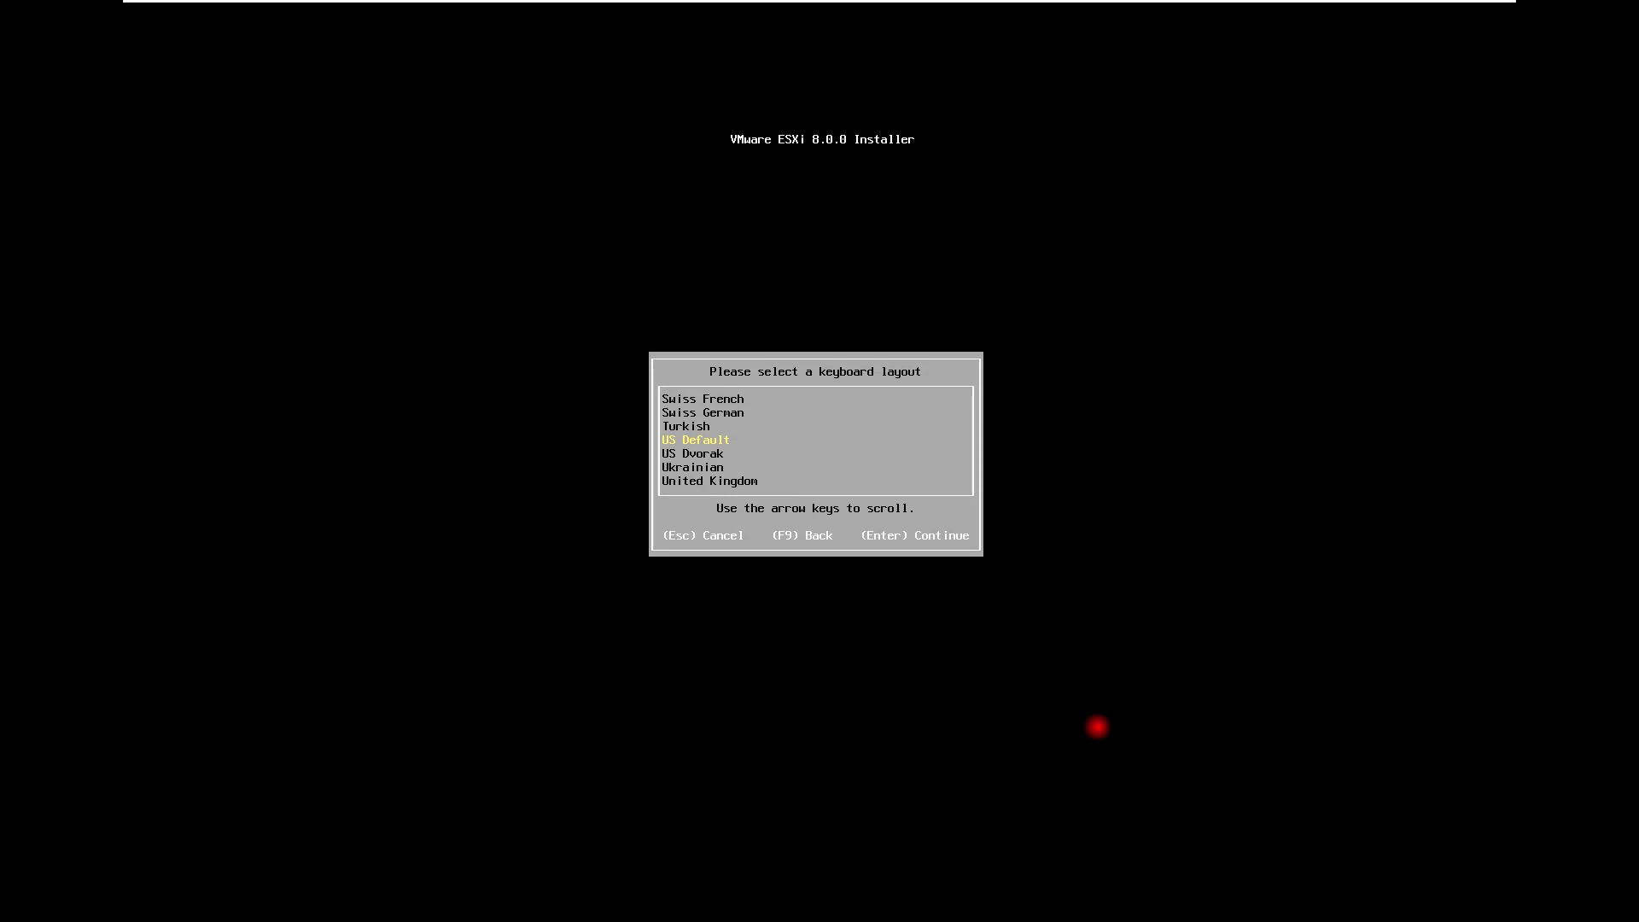
key("Return")
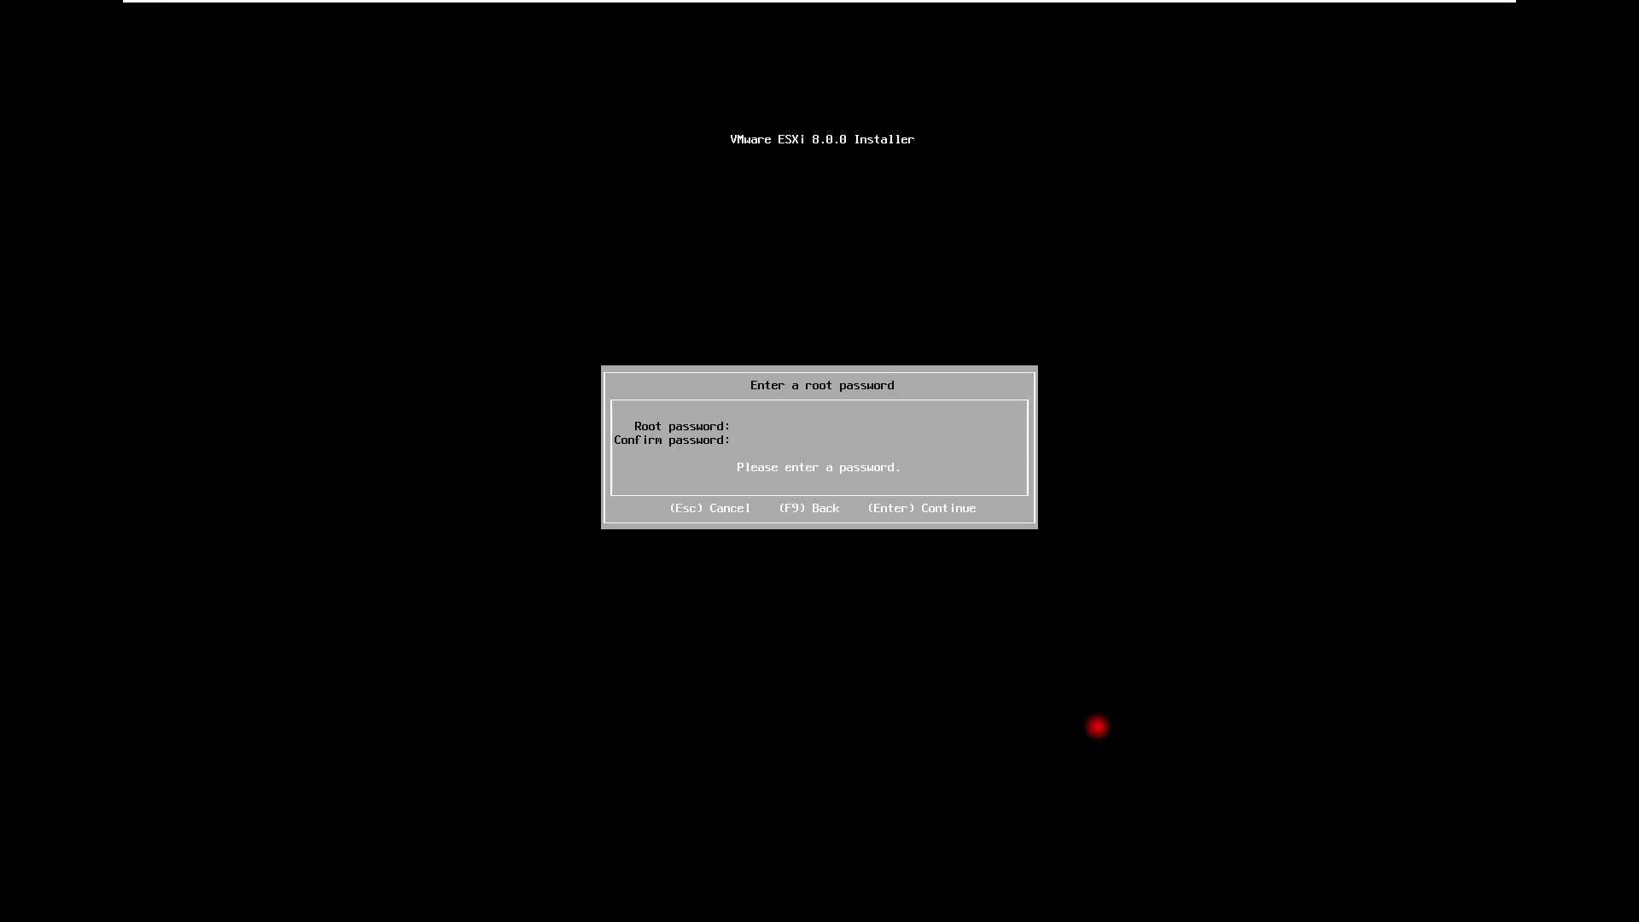
type("********************")
key("Return")
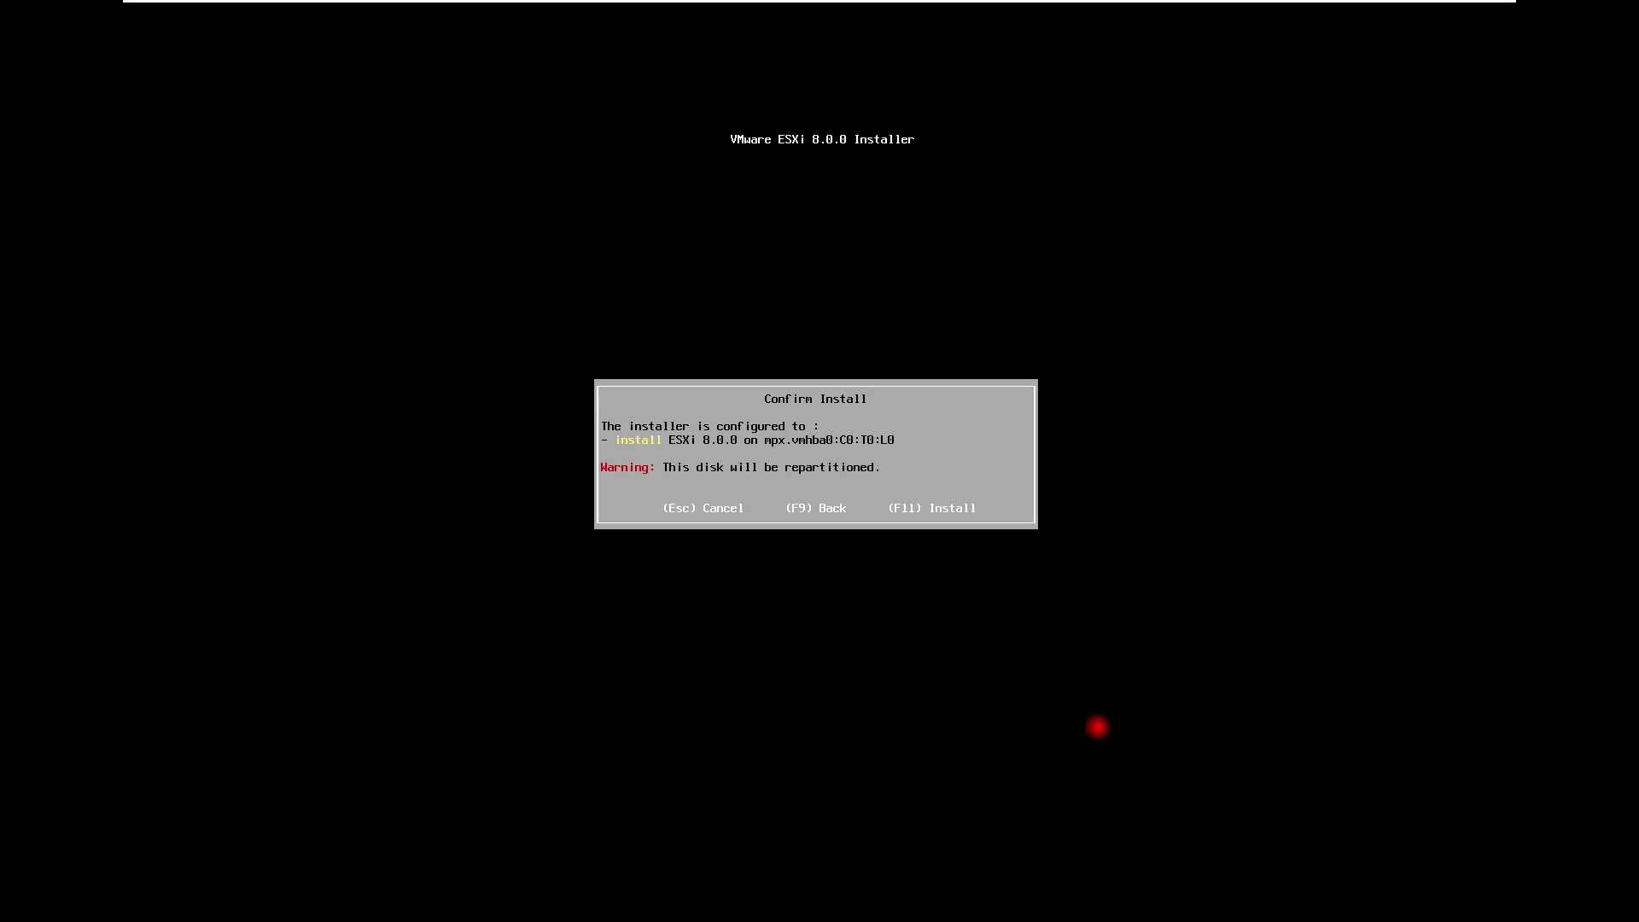
key("F11")
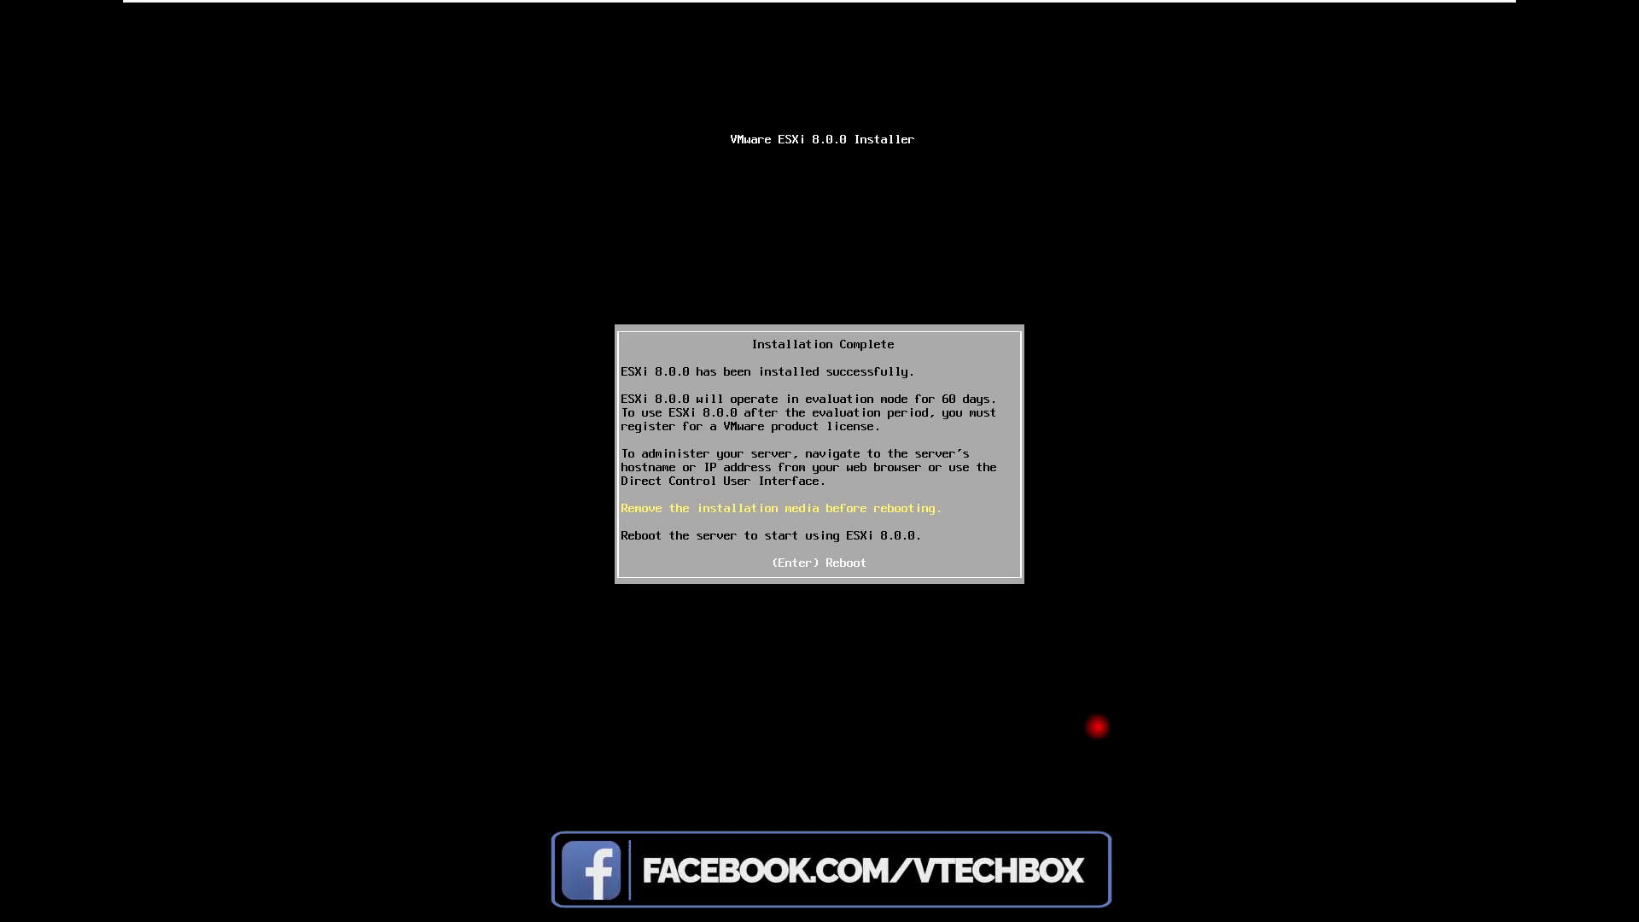
Reboot the host after installation completes
key("Return")
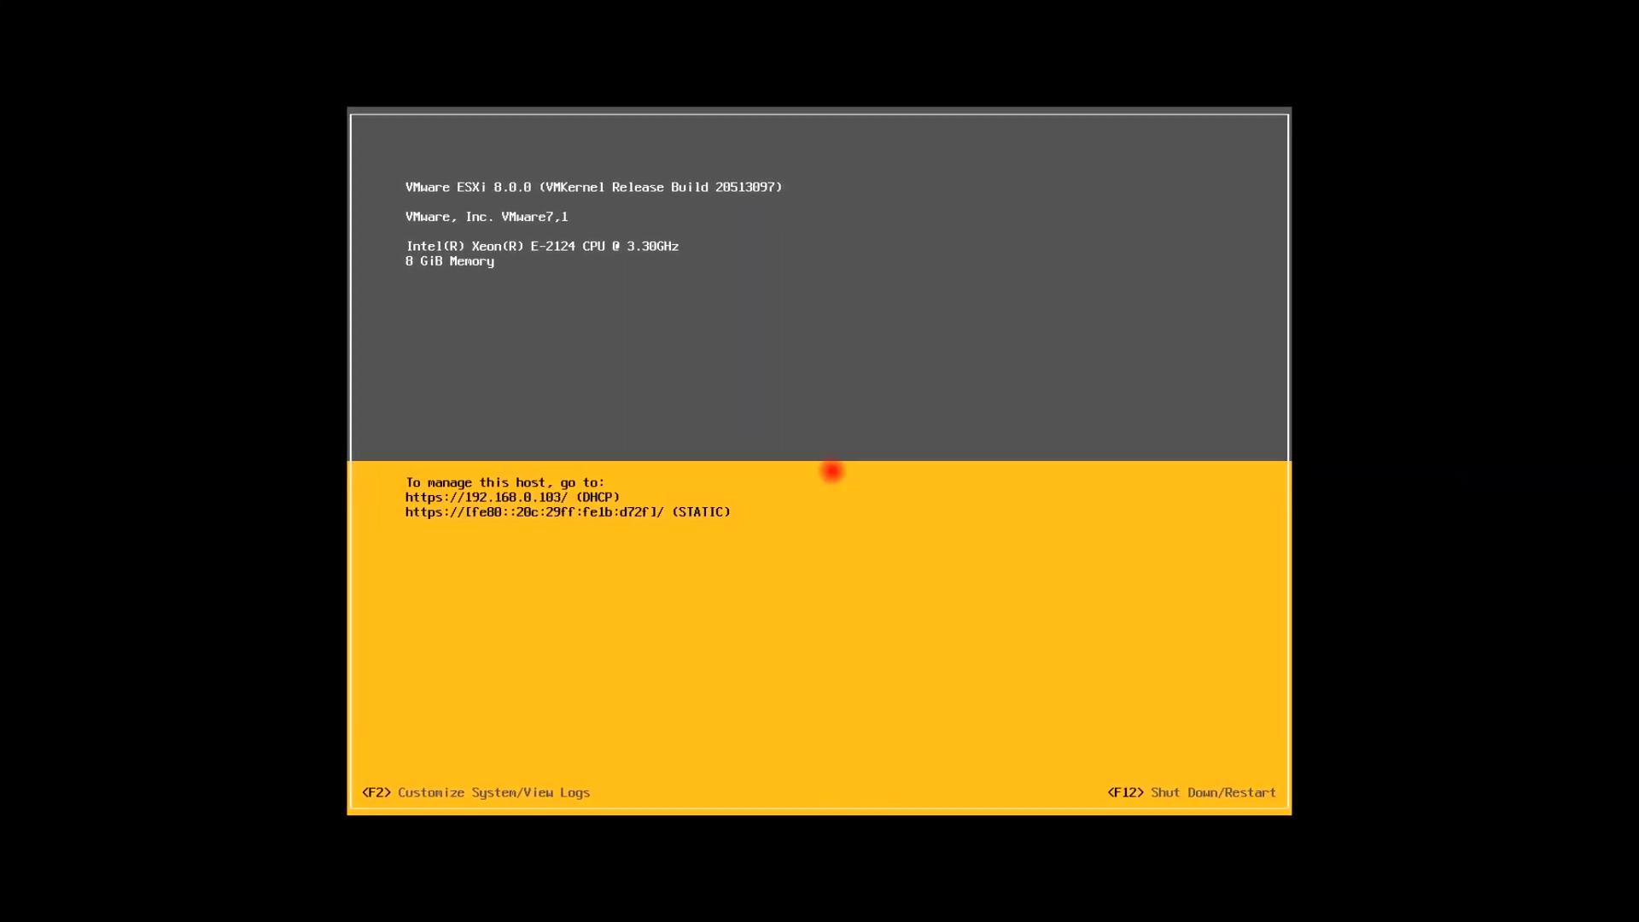
Log in to System Customization as root and move to Configure Management Network
key("F2")
key("Tab")
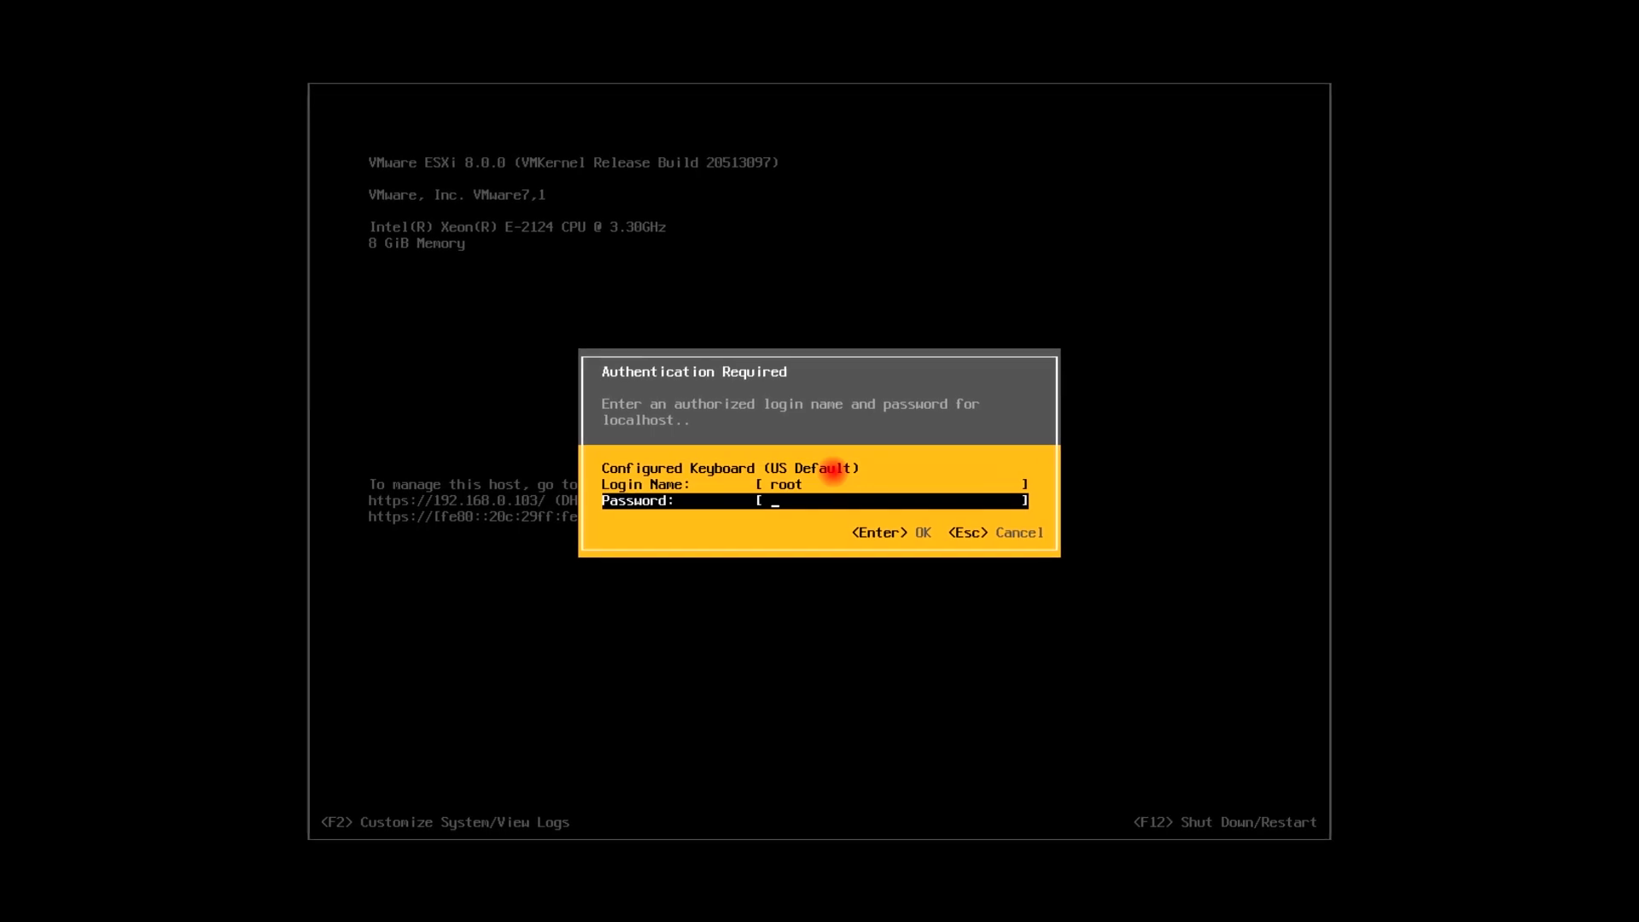
type("**")
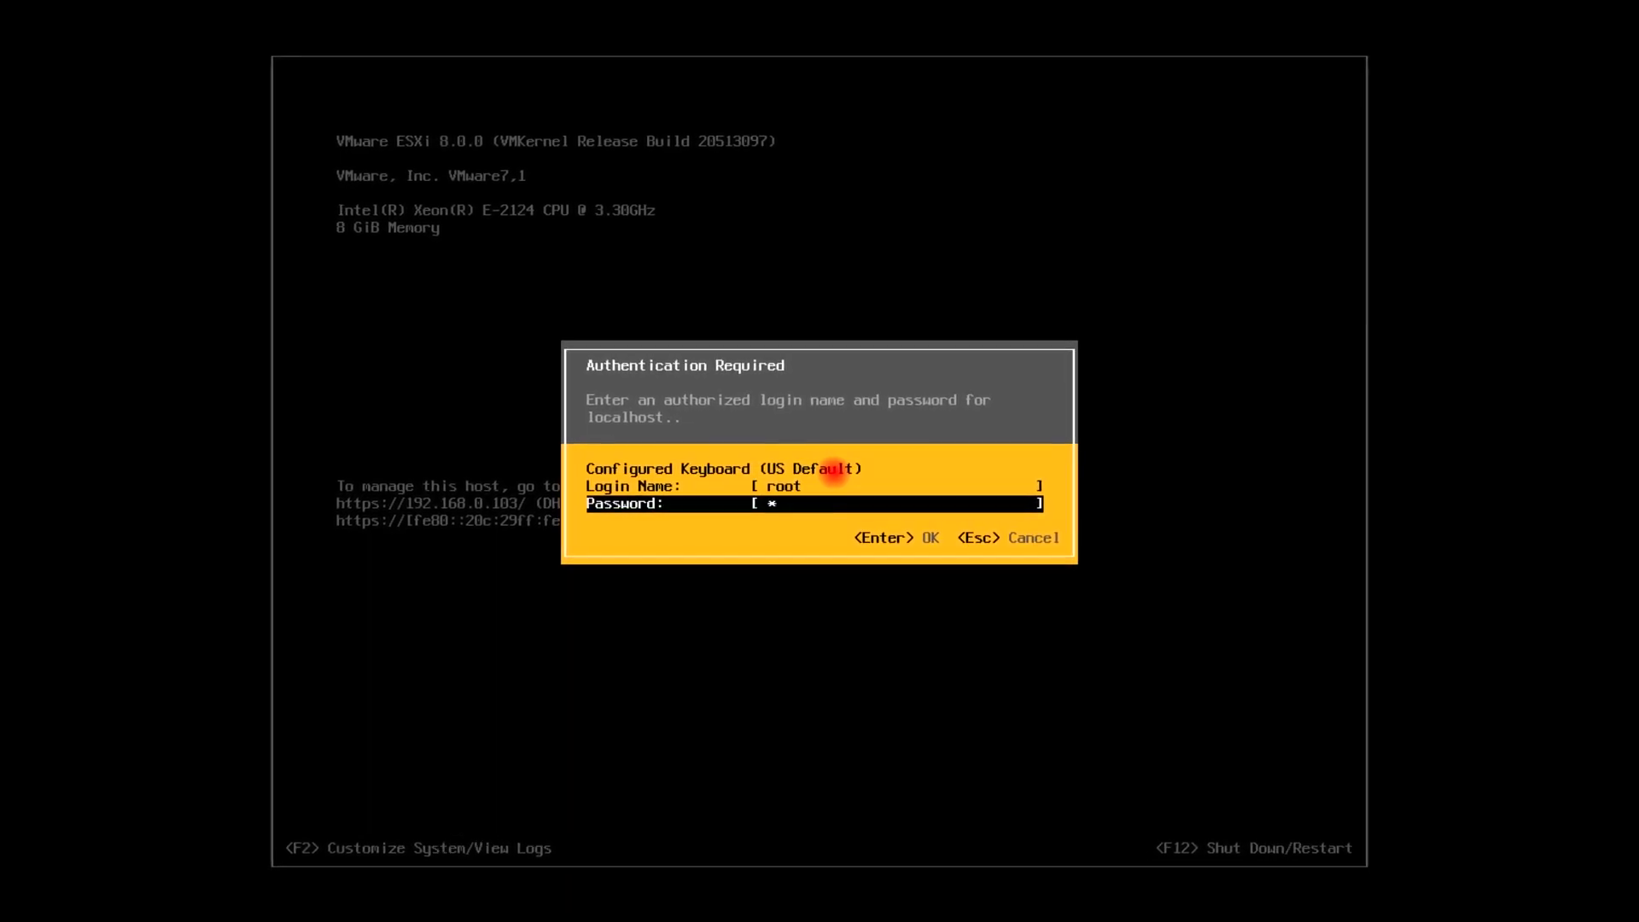
type("********")
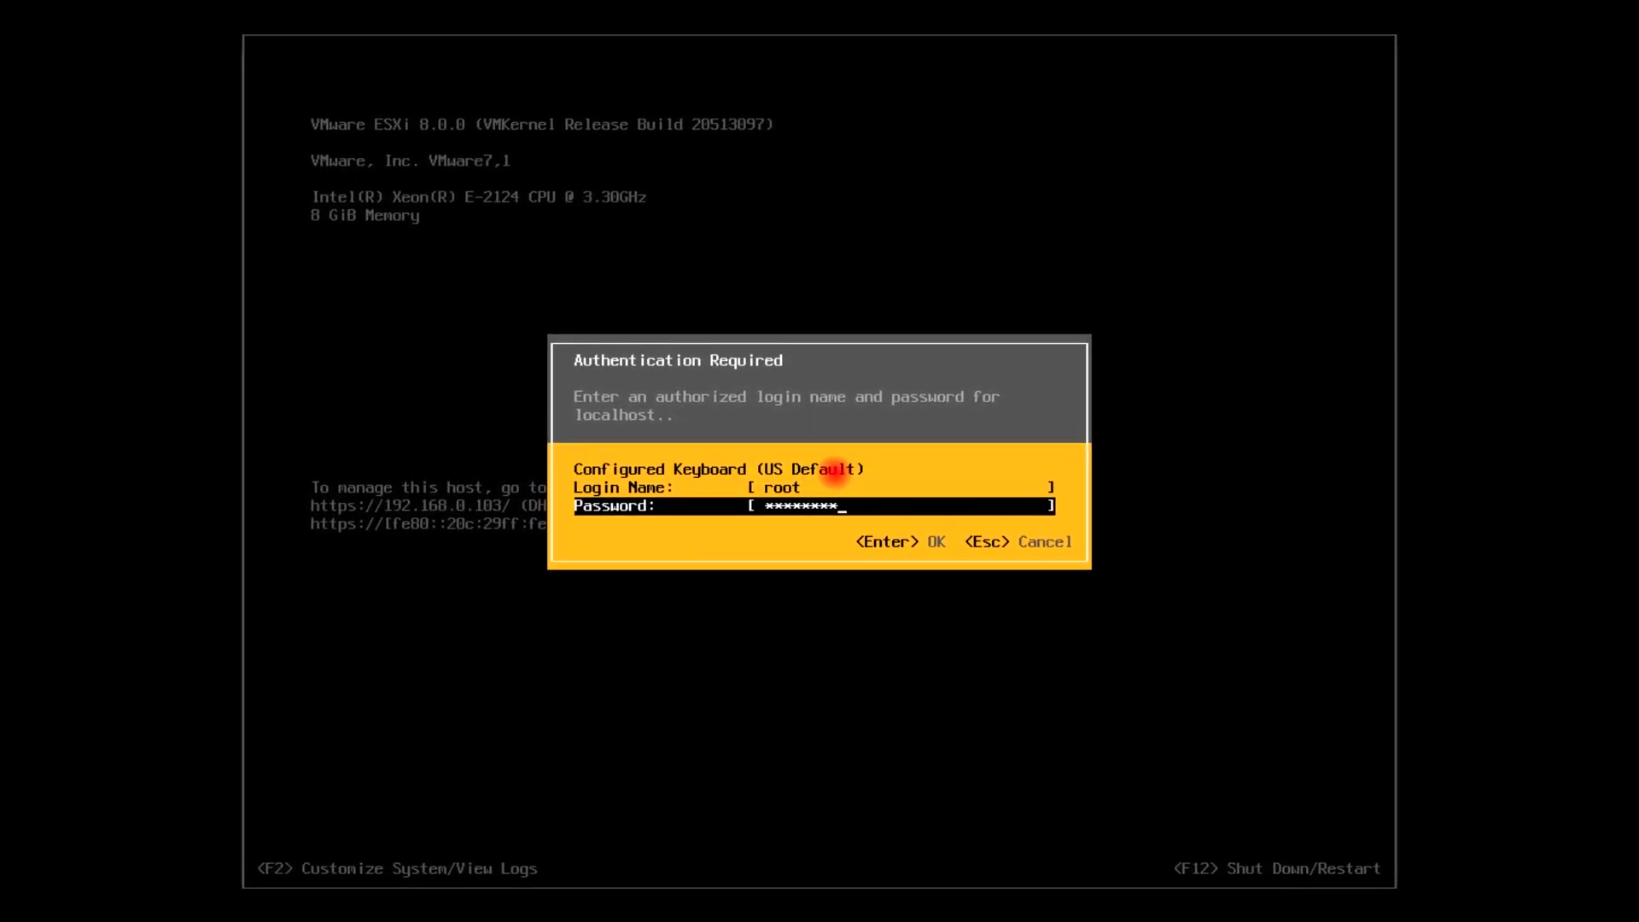
key("Return")
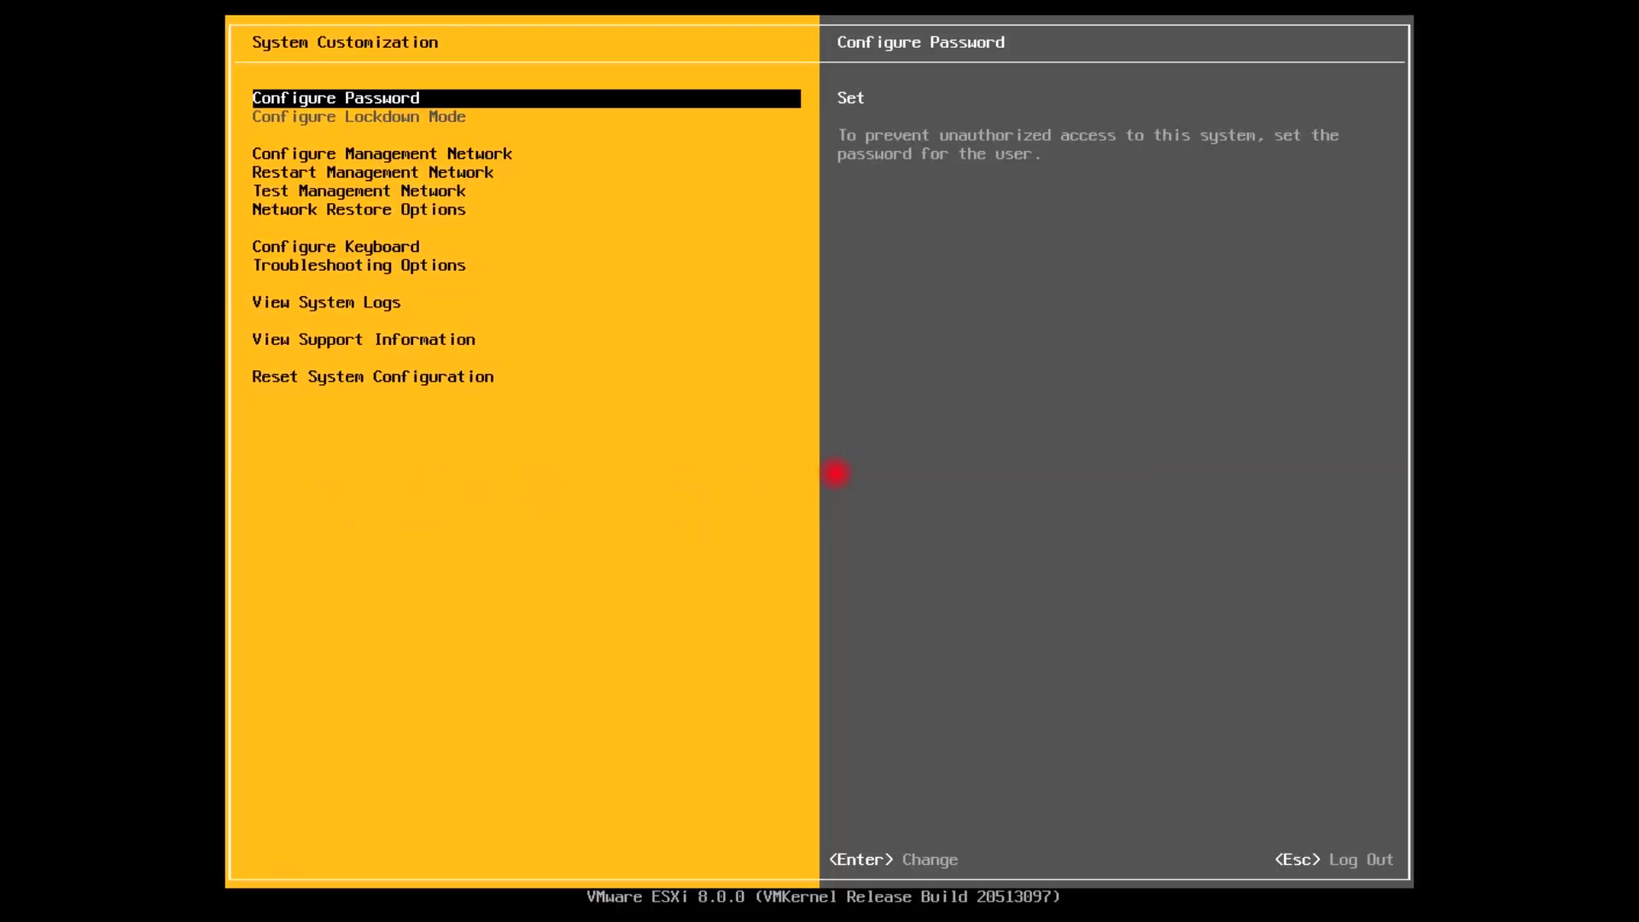
key("Down")
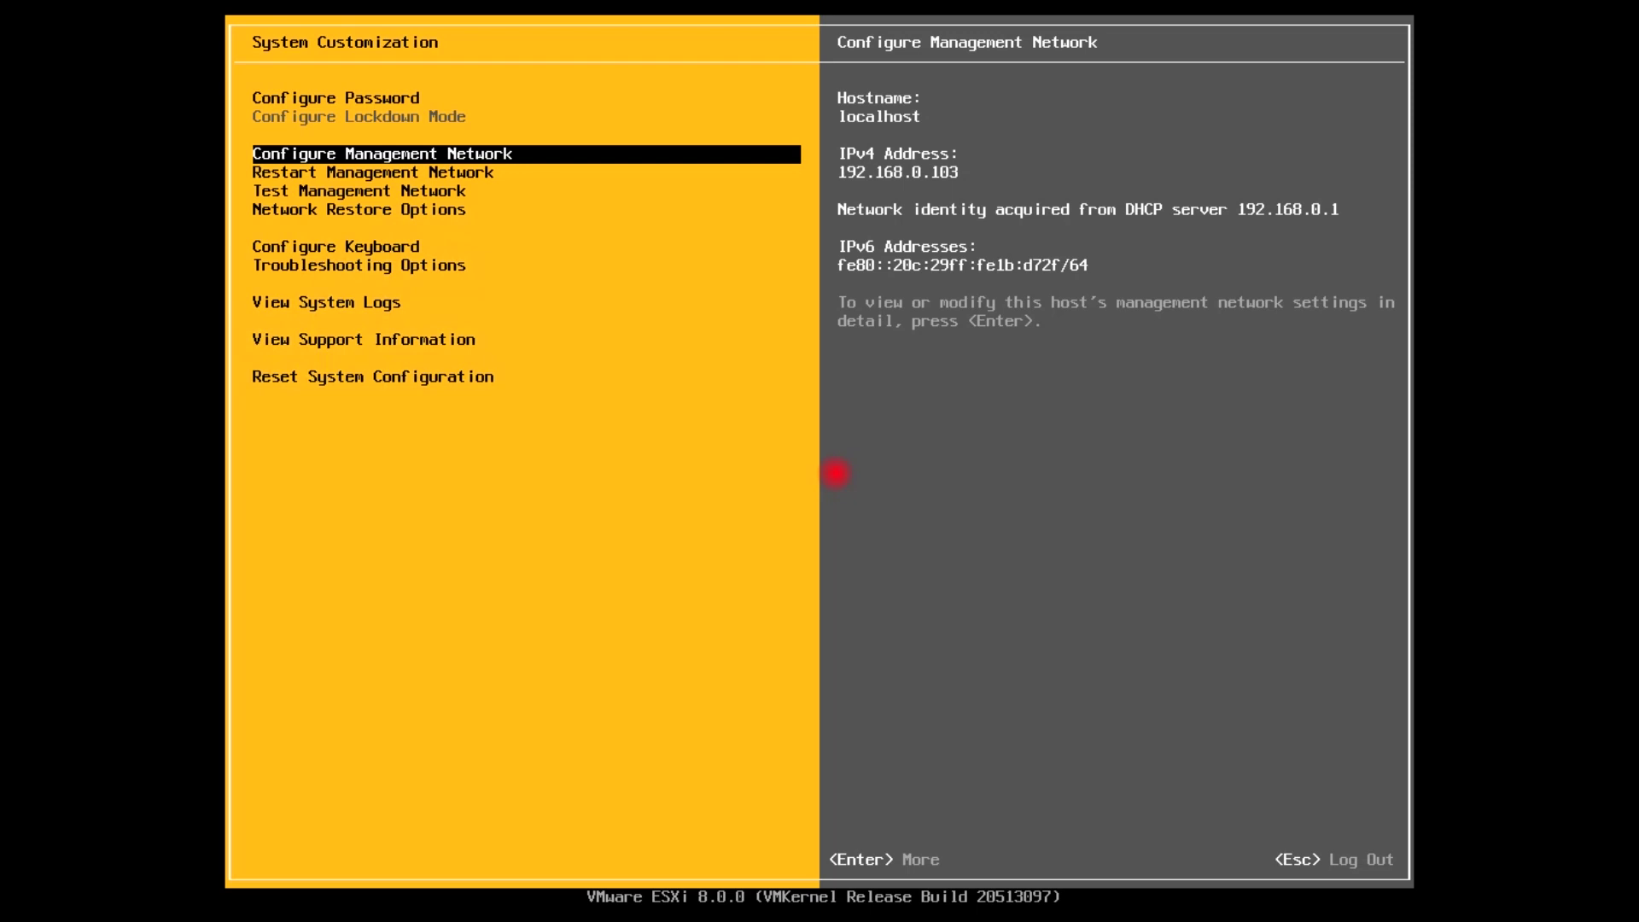
Check that vmnic0 is the management network adapter, then move down to IPv4 Configuration
key("Return")
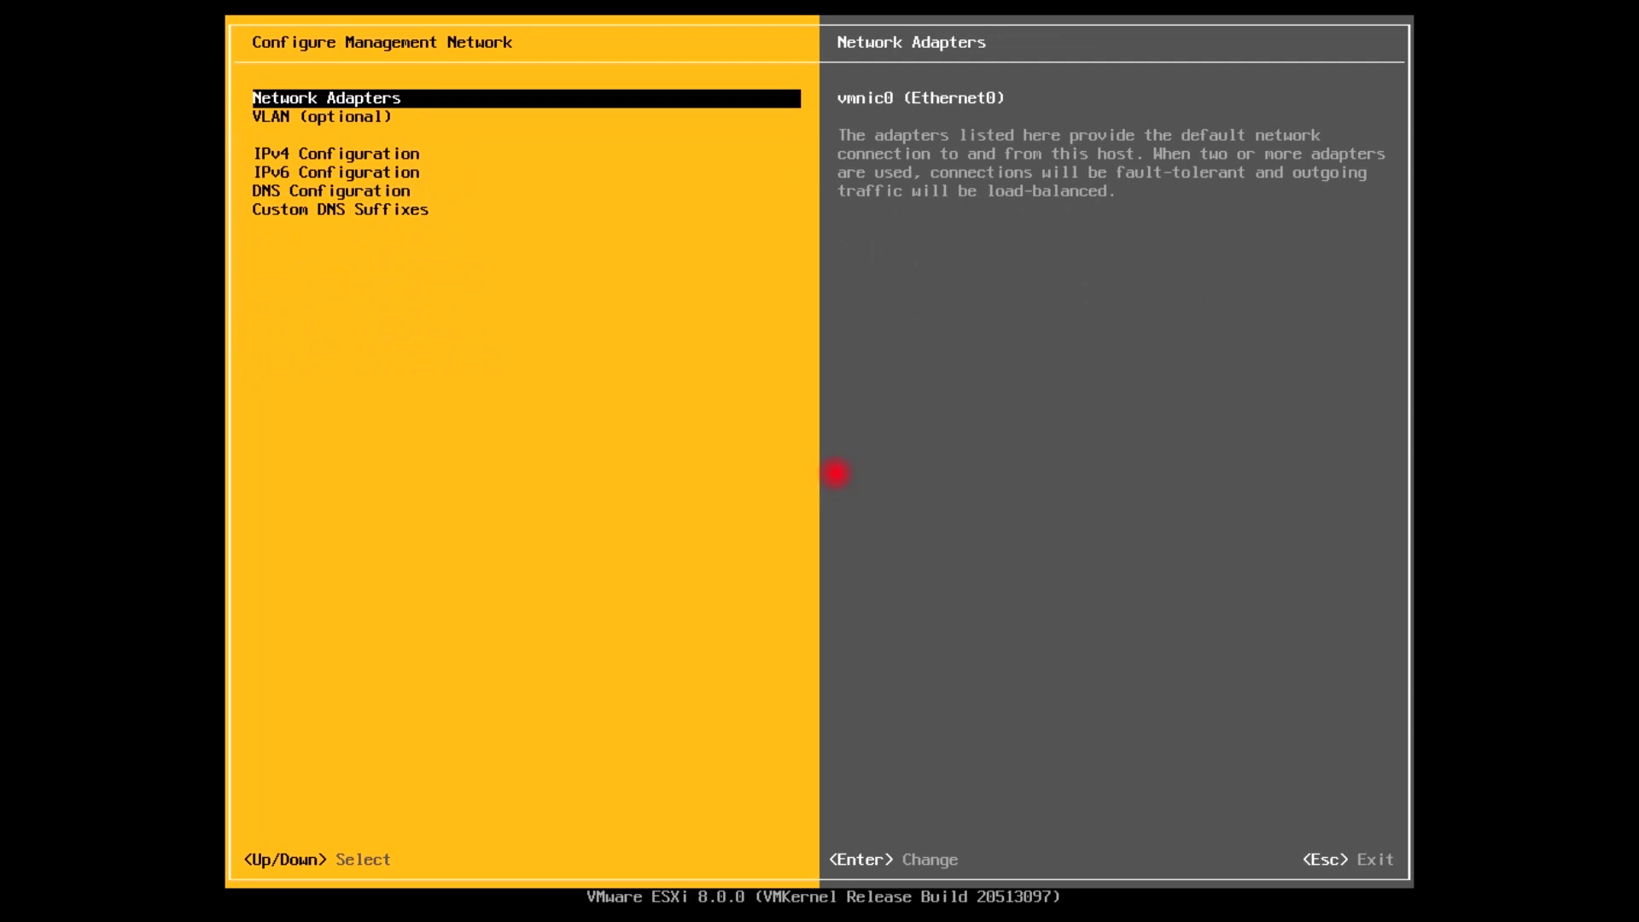
key("Return")
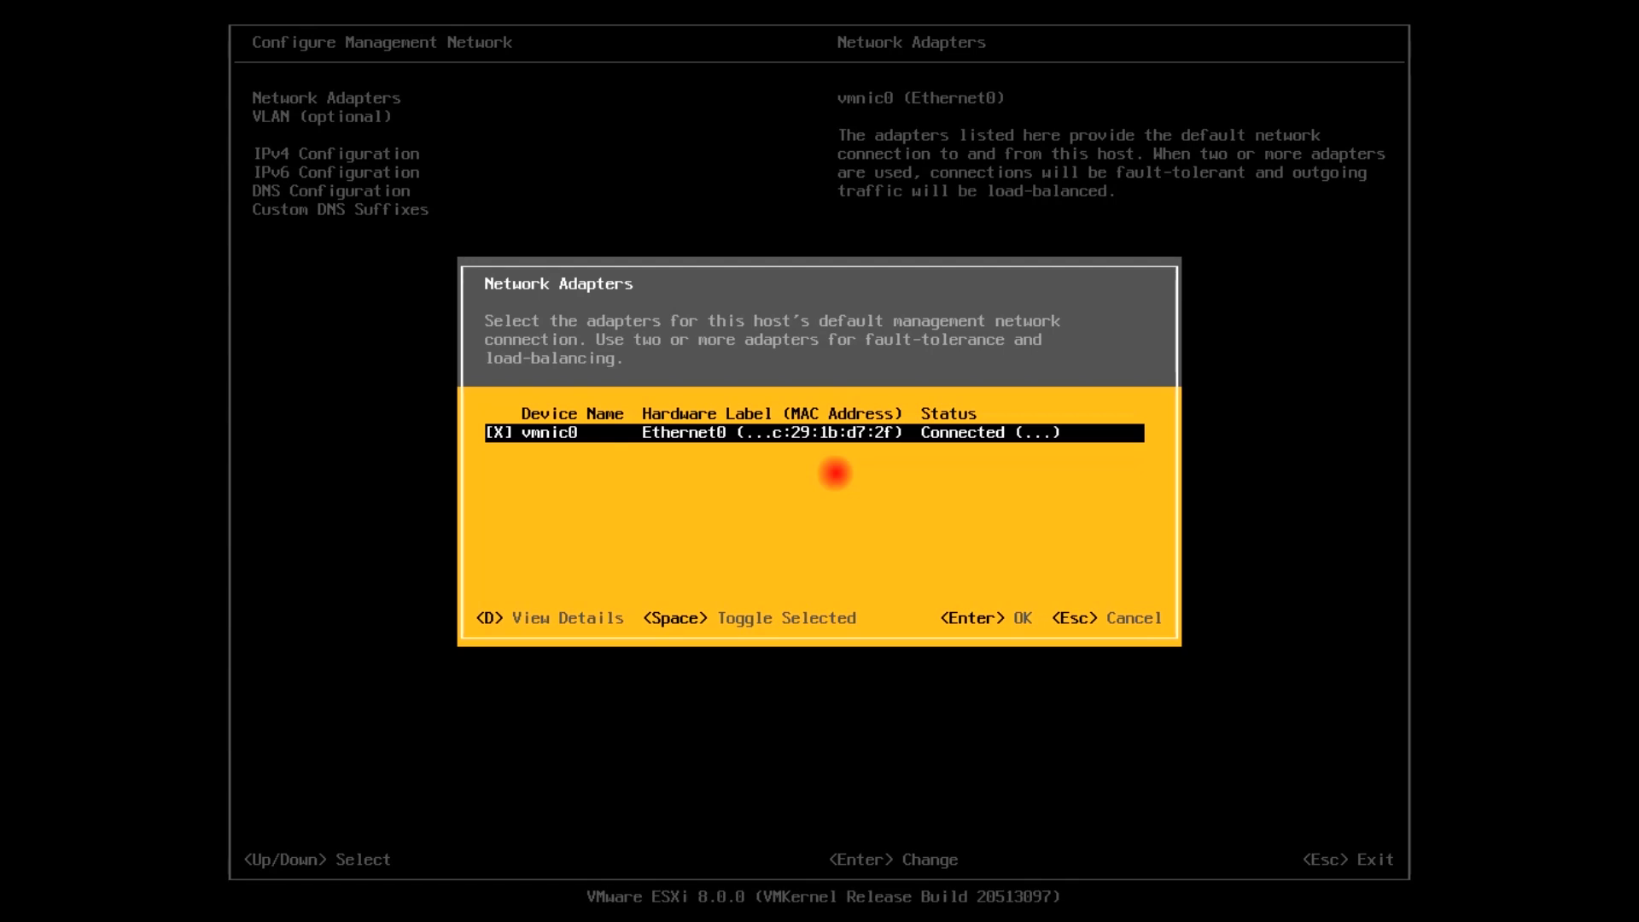
key("Return")
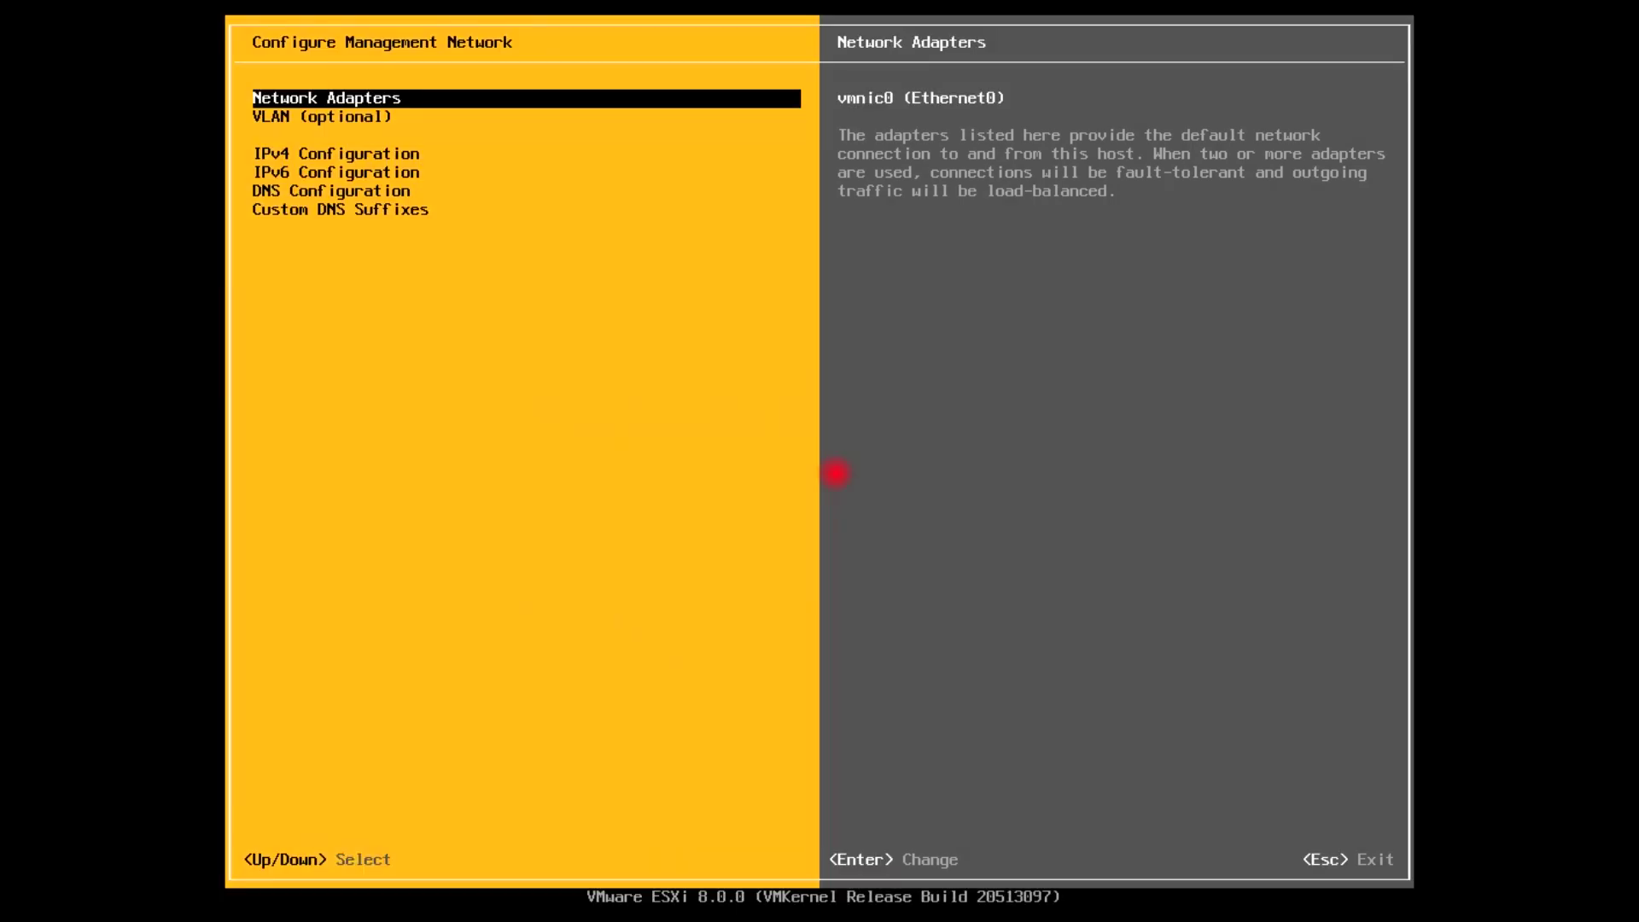
key("Down")
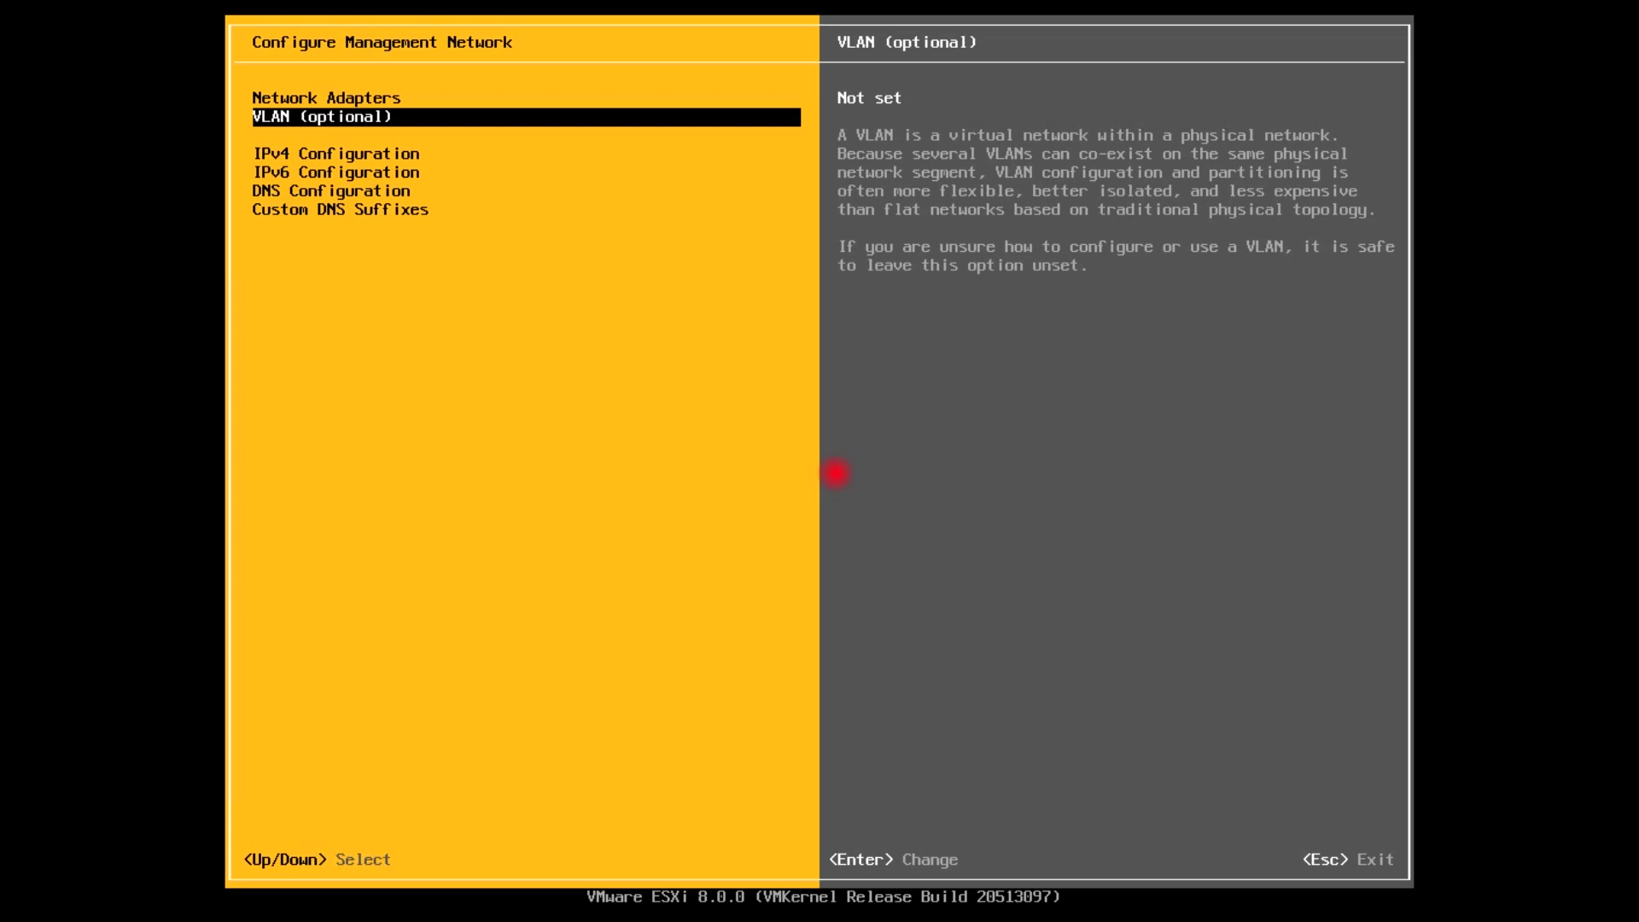
key("Down")
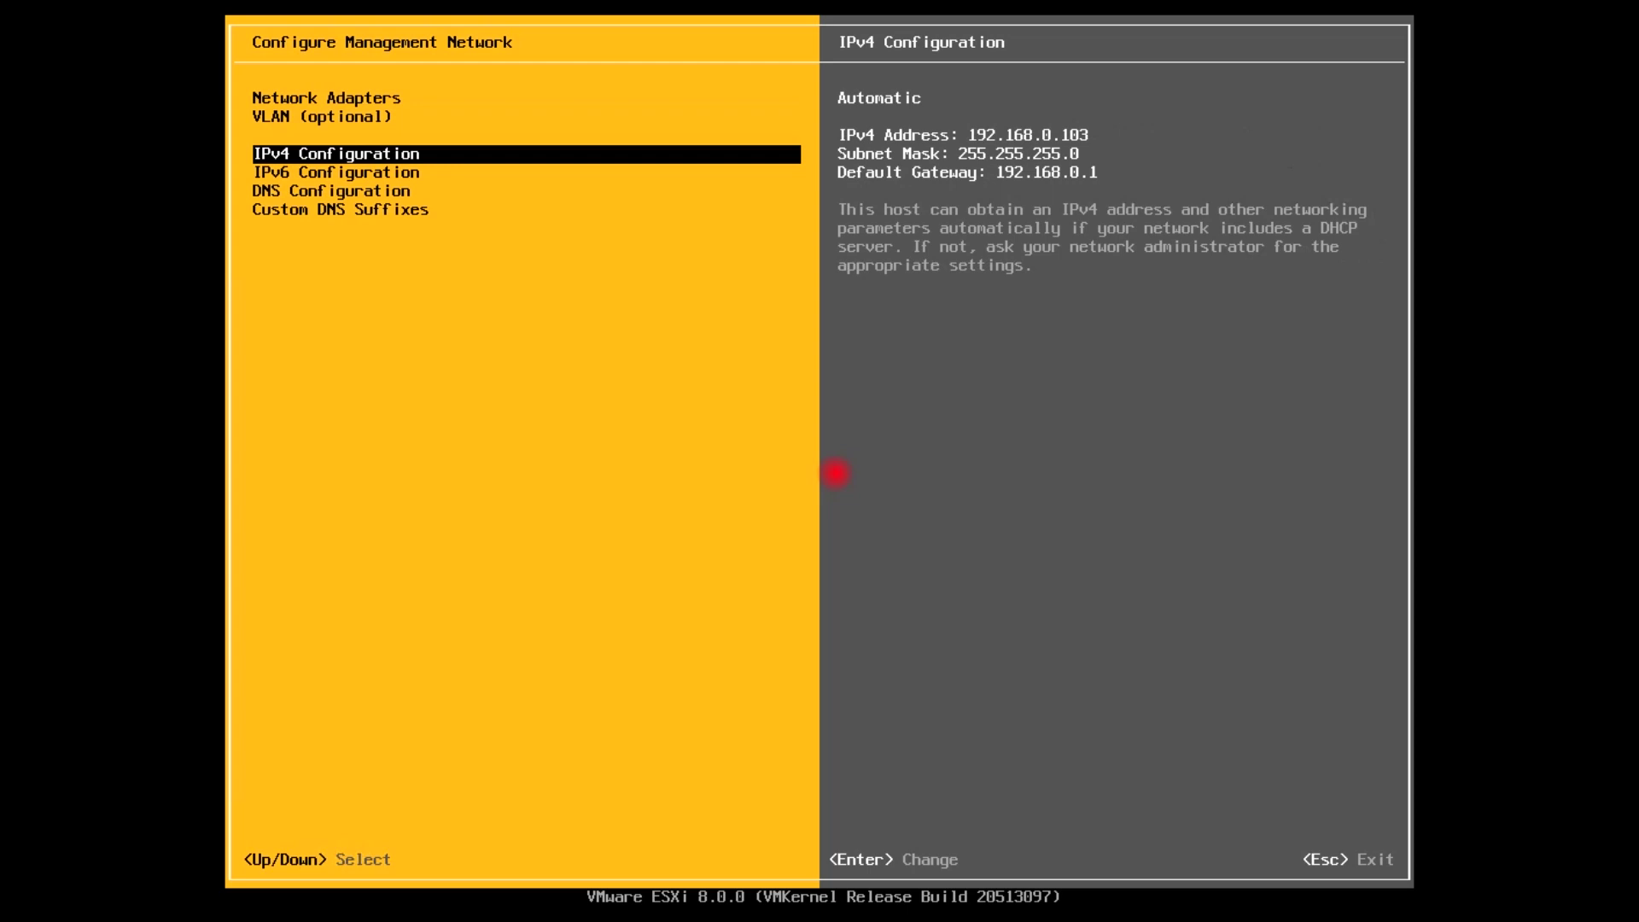
Switch IPv4 to static and change the address to 192.168.0.144, keeping mask 255.255.255.0 and gateway 192.168.0.1
key("Return")
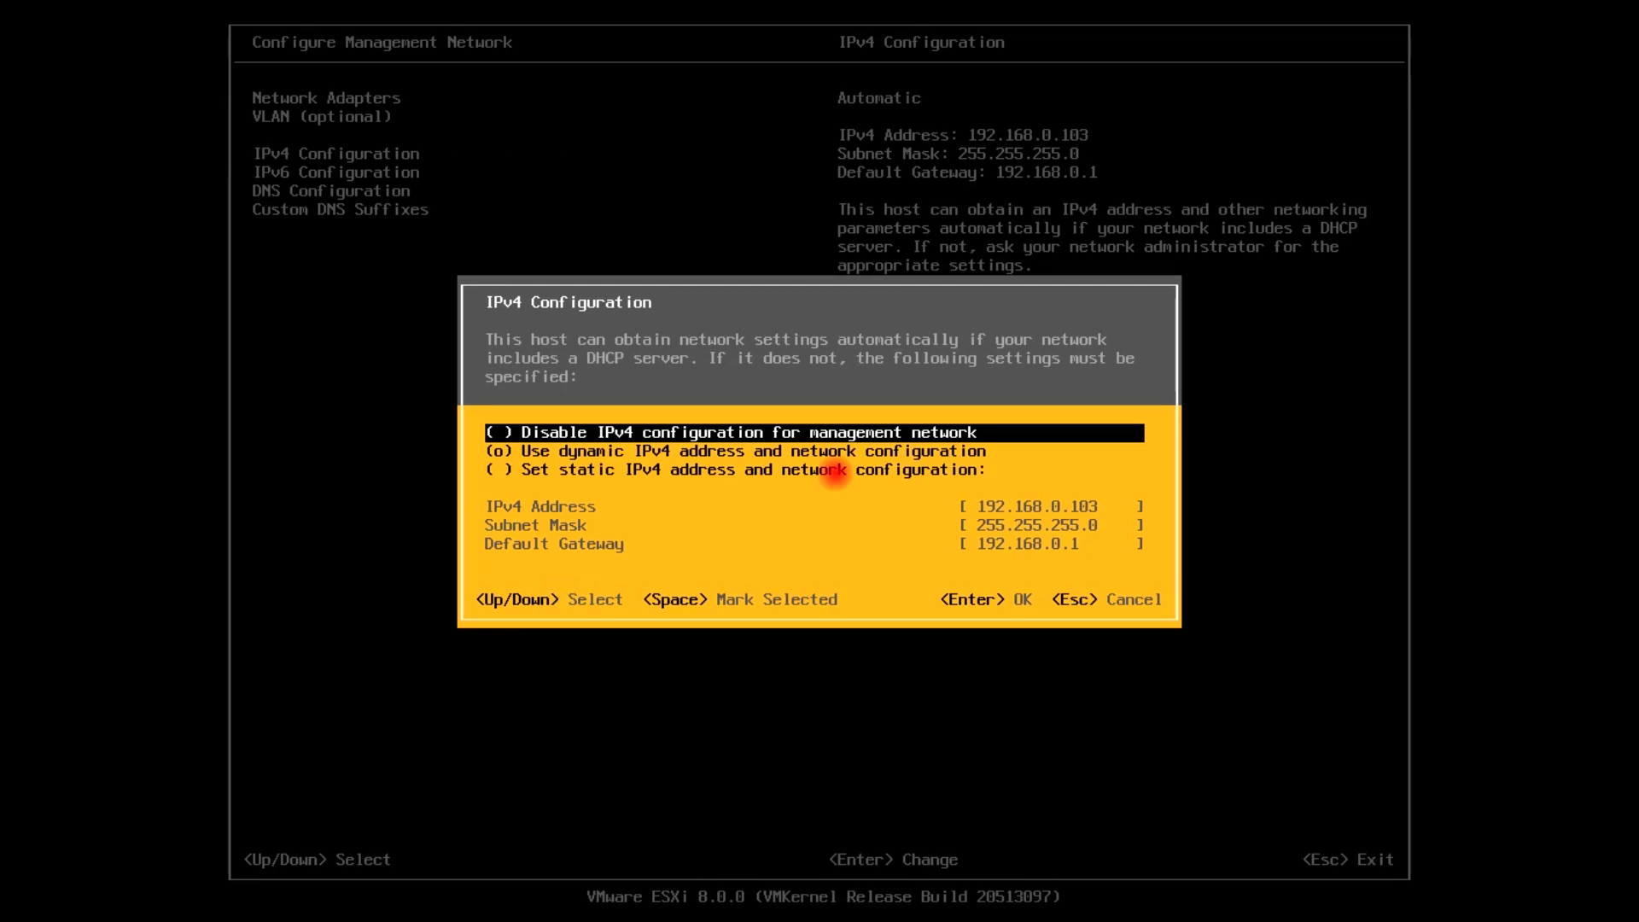
key("Down")
key("Down")
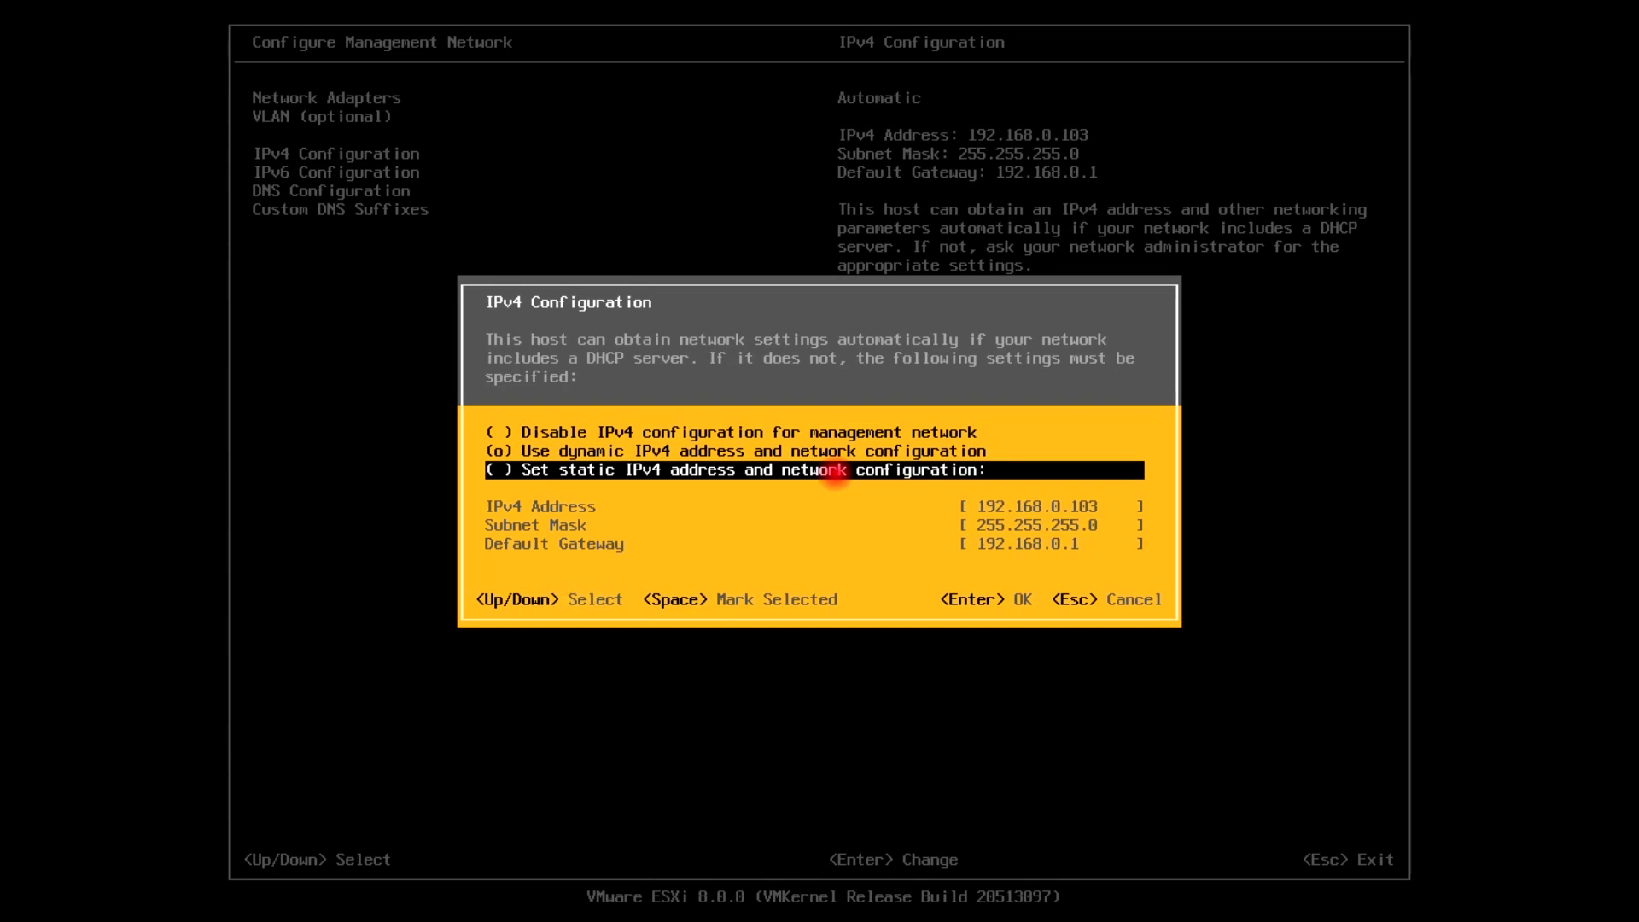
key("space")
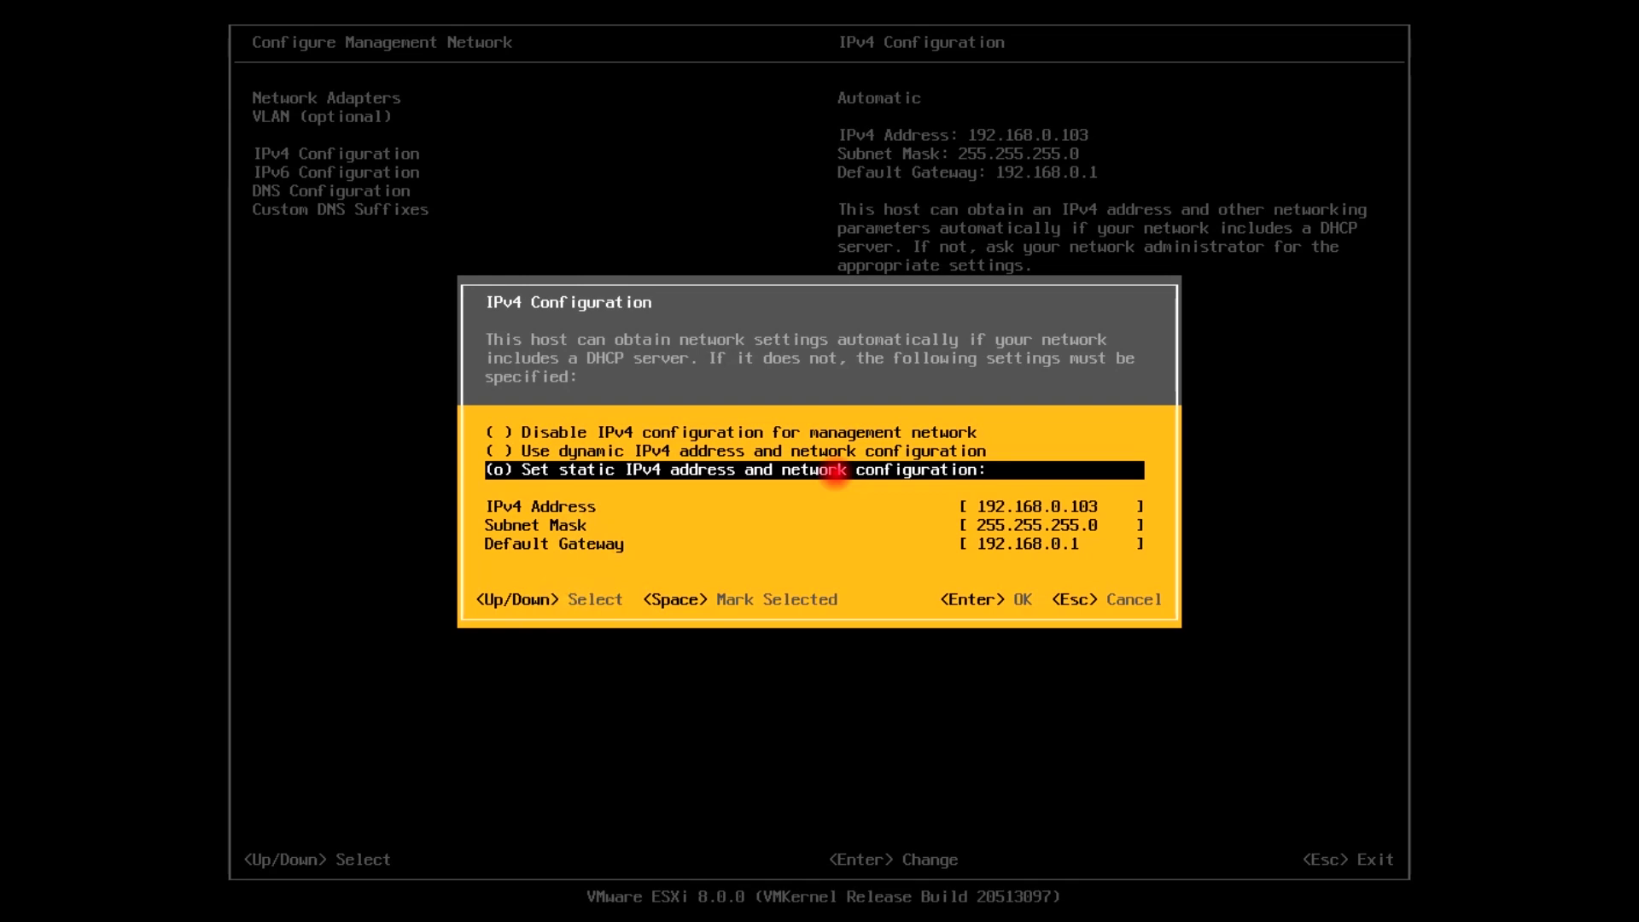
key("Down")
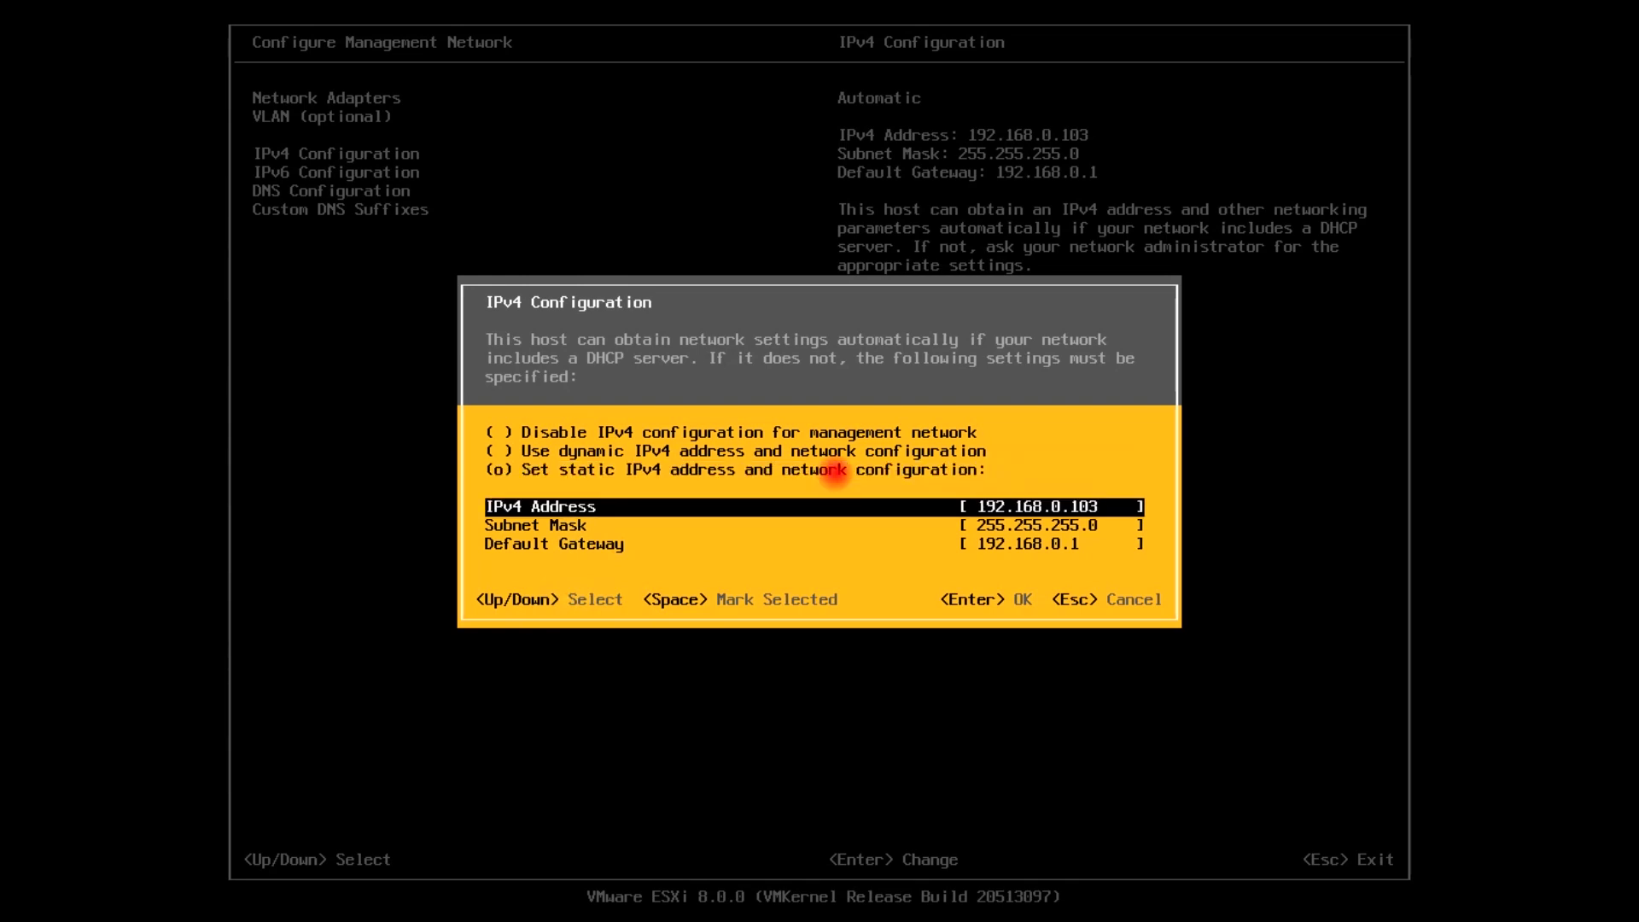
key("BackSpace")
type("44")
key("Down")
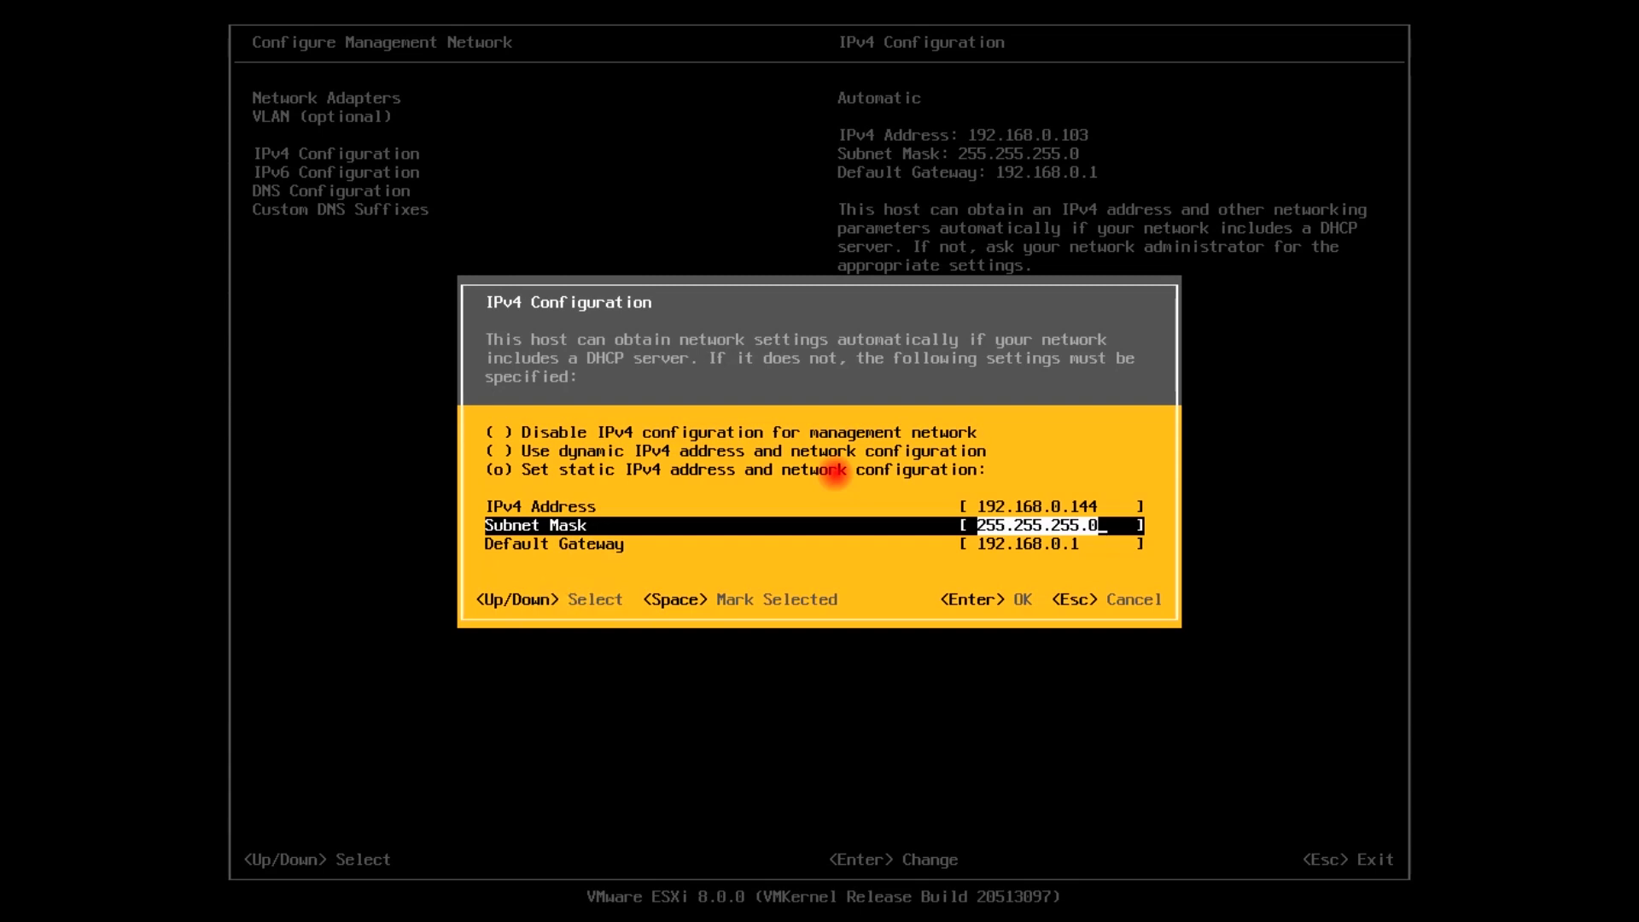
key("Down")
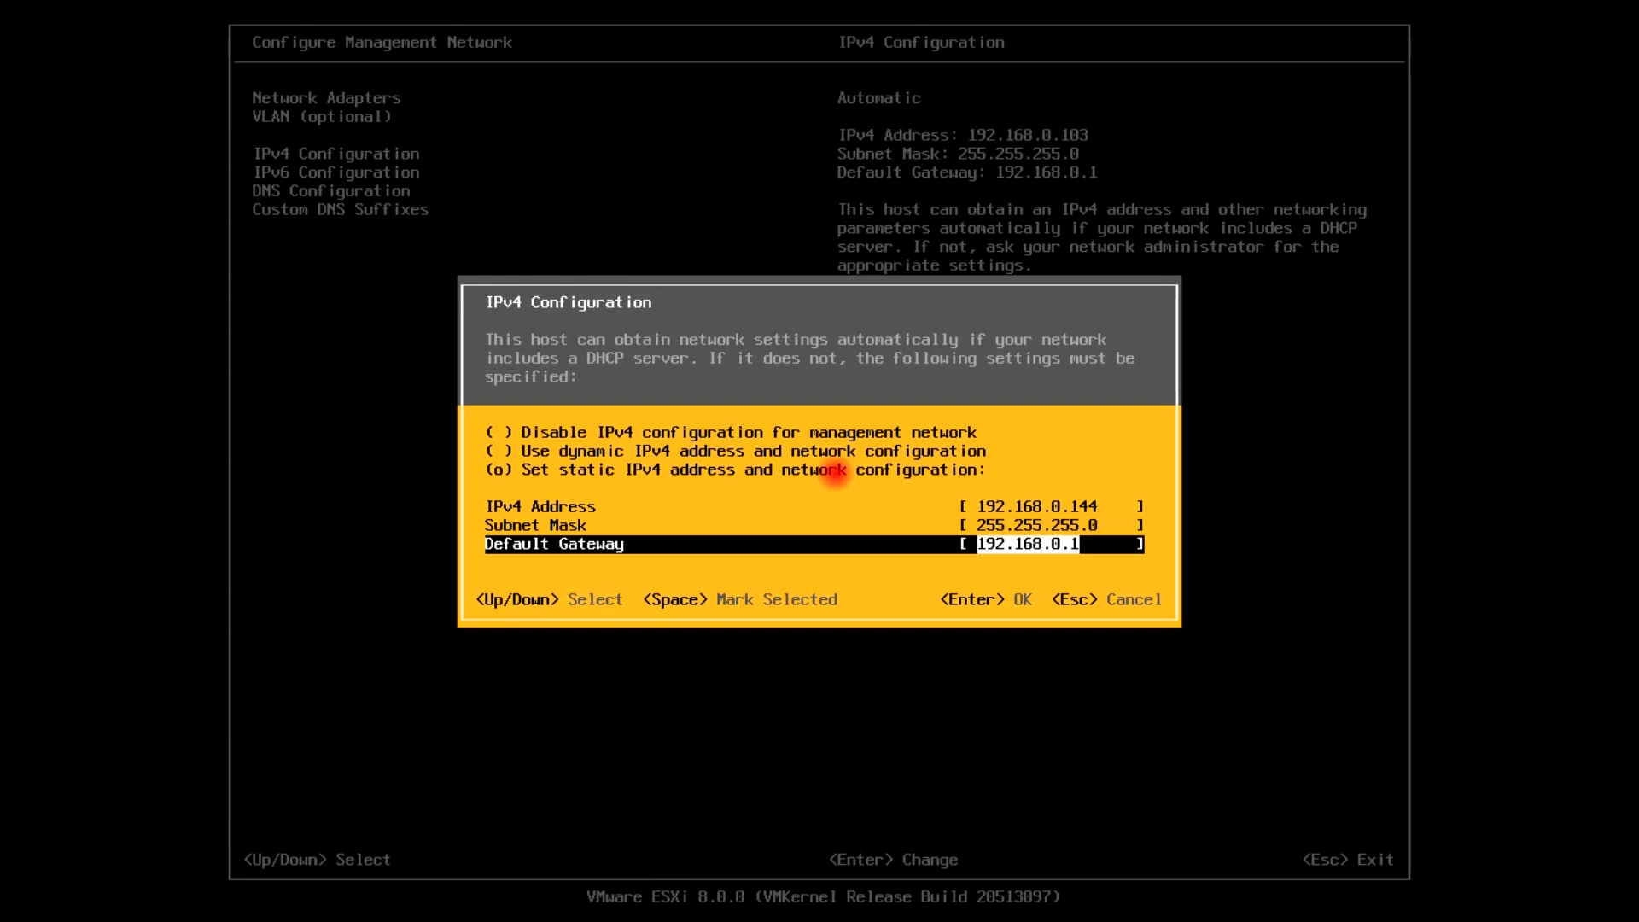
key("Return")
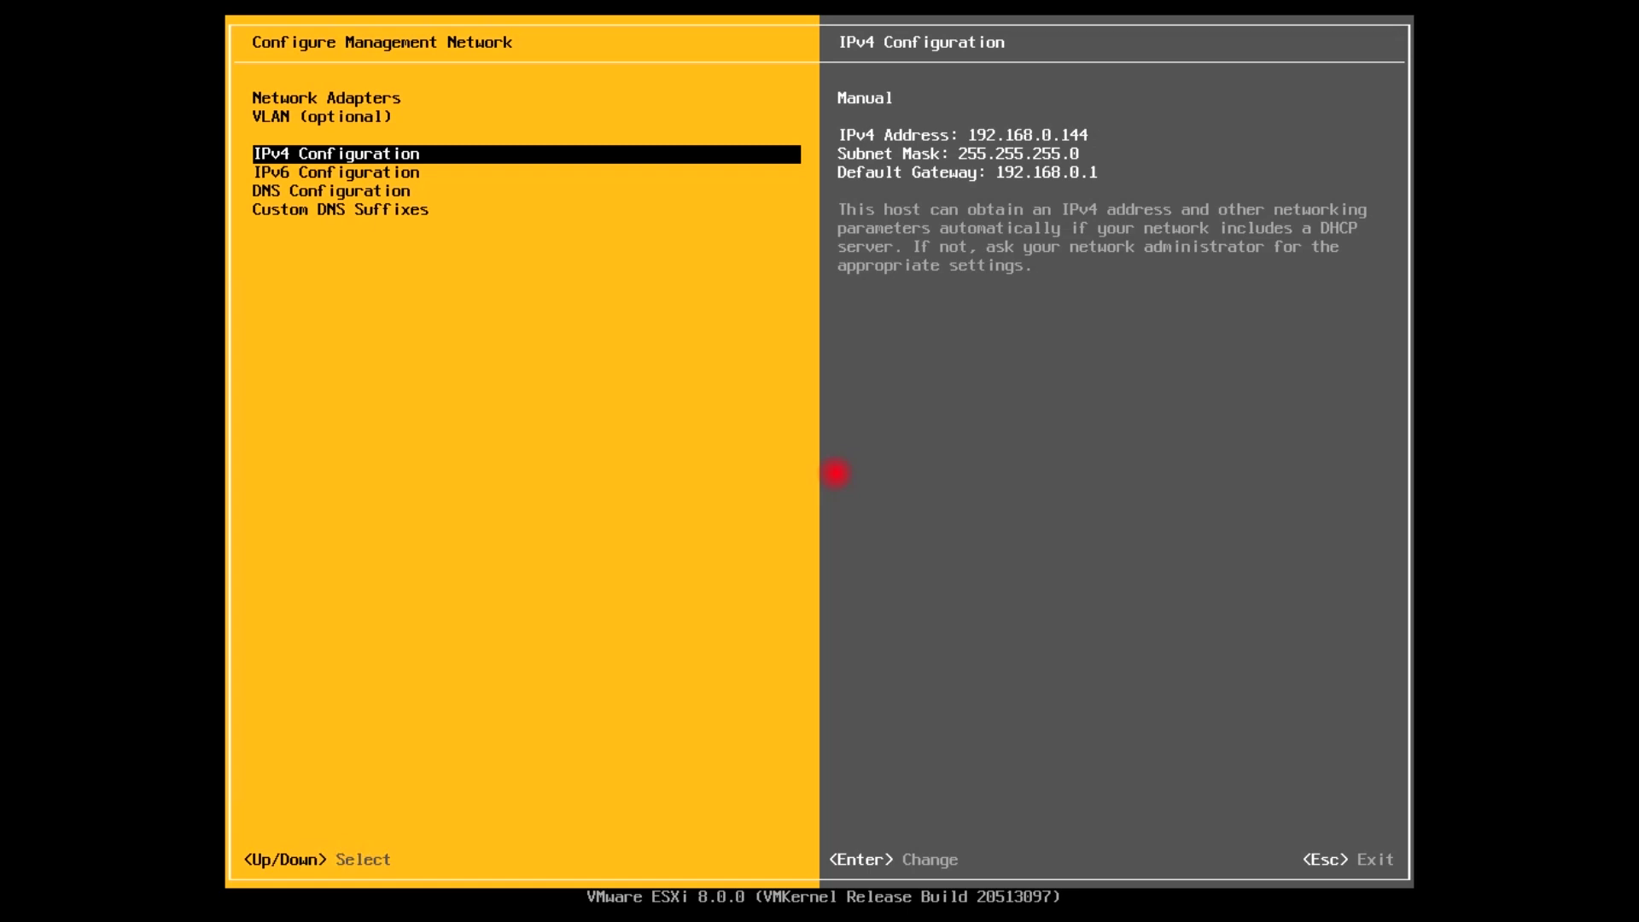
key("Down")
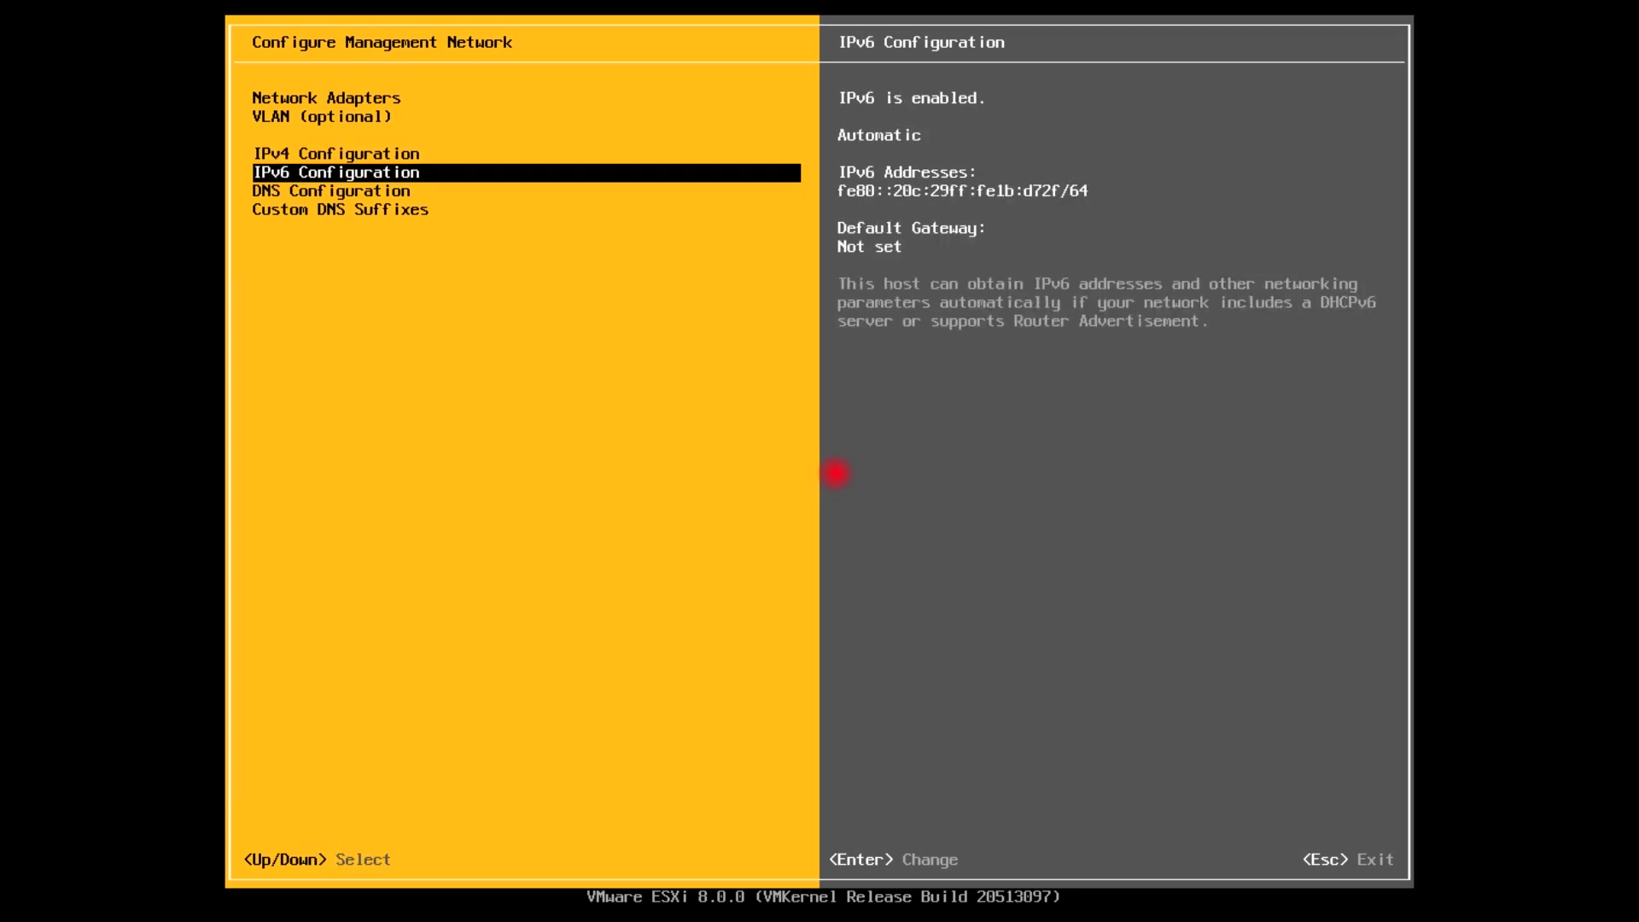
Disable IPv6, leave the network settings and answer the apply-and-reboot prompt
key("Return")
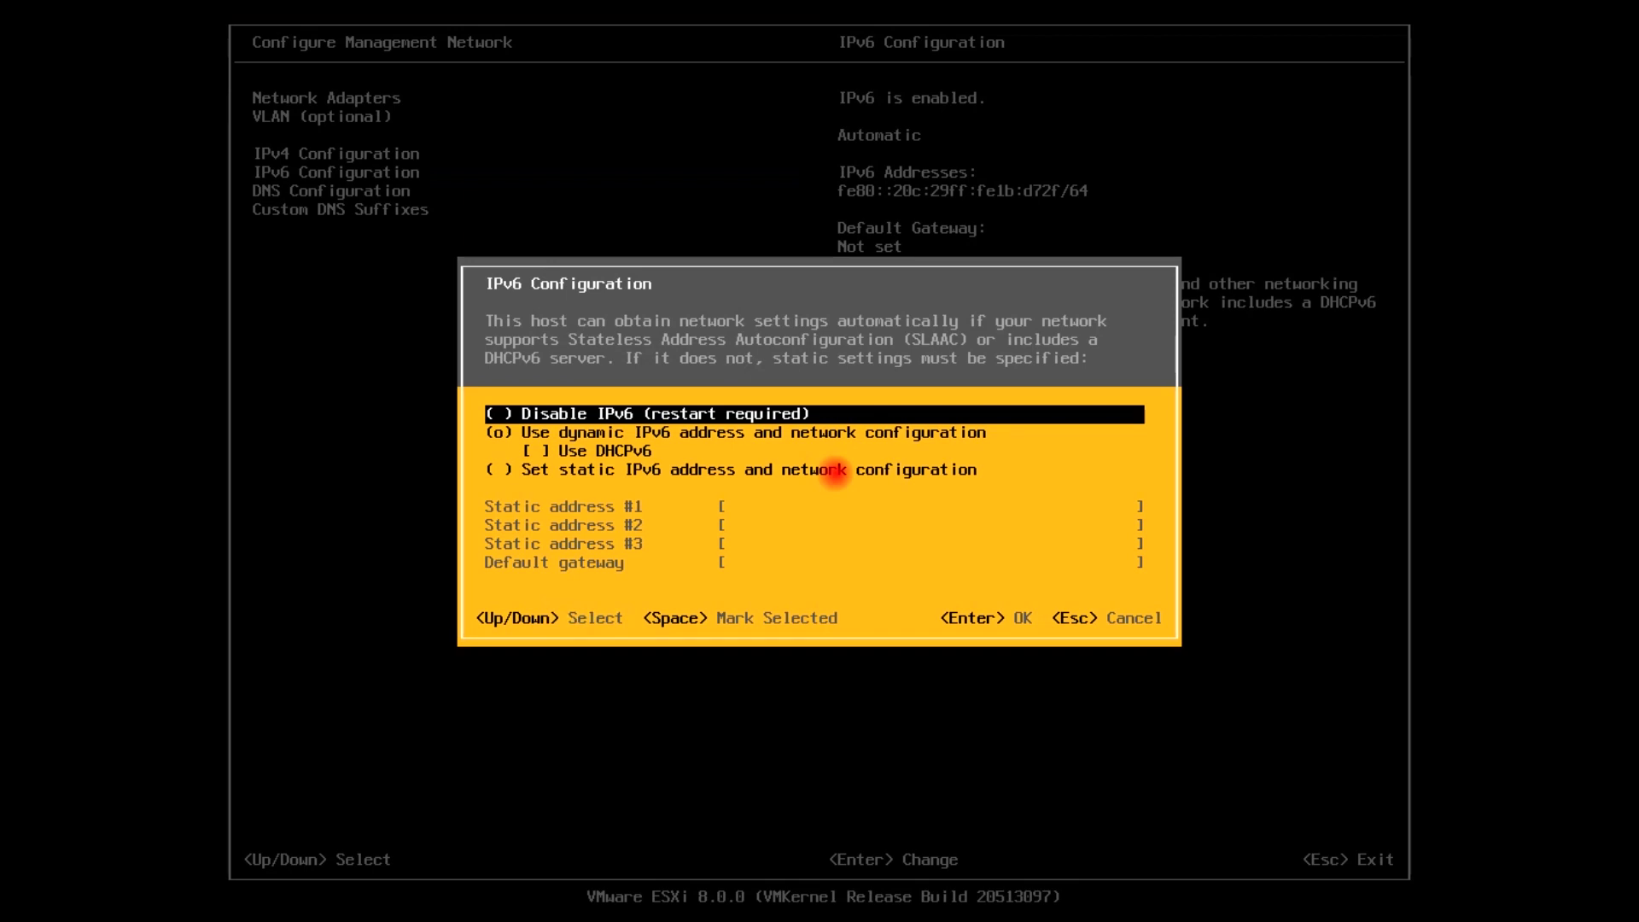
key("space")
key("Return")
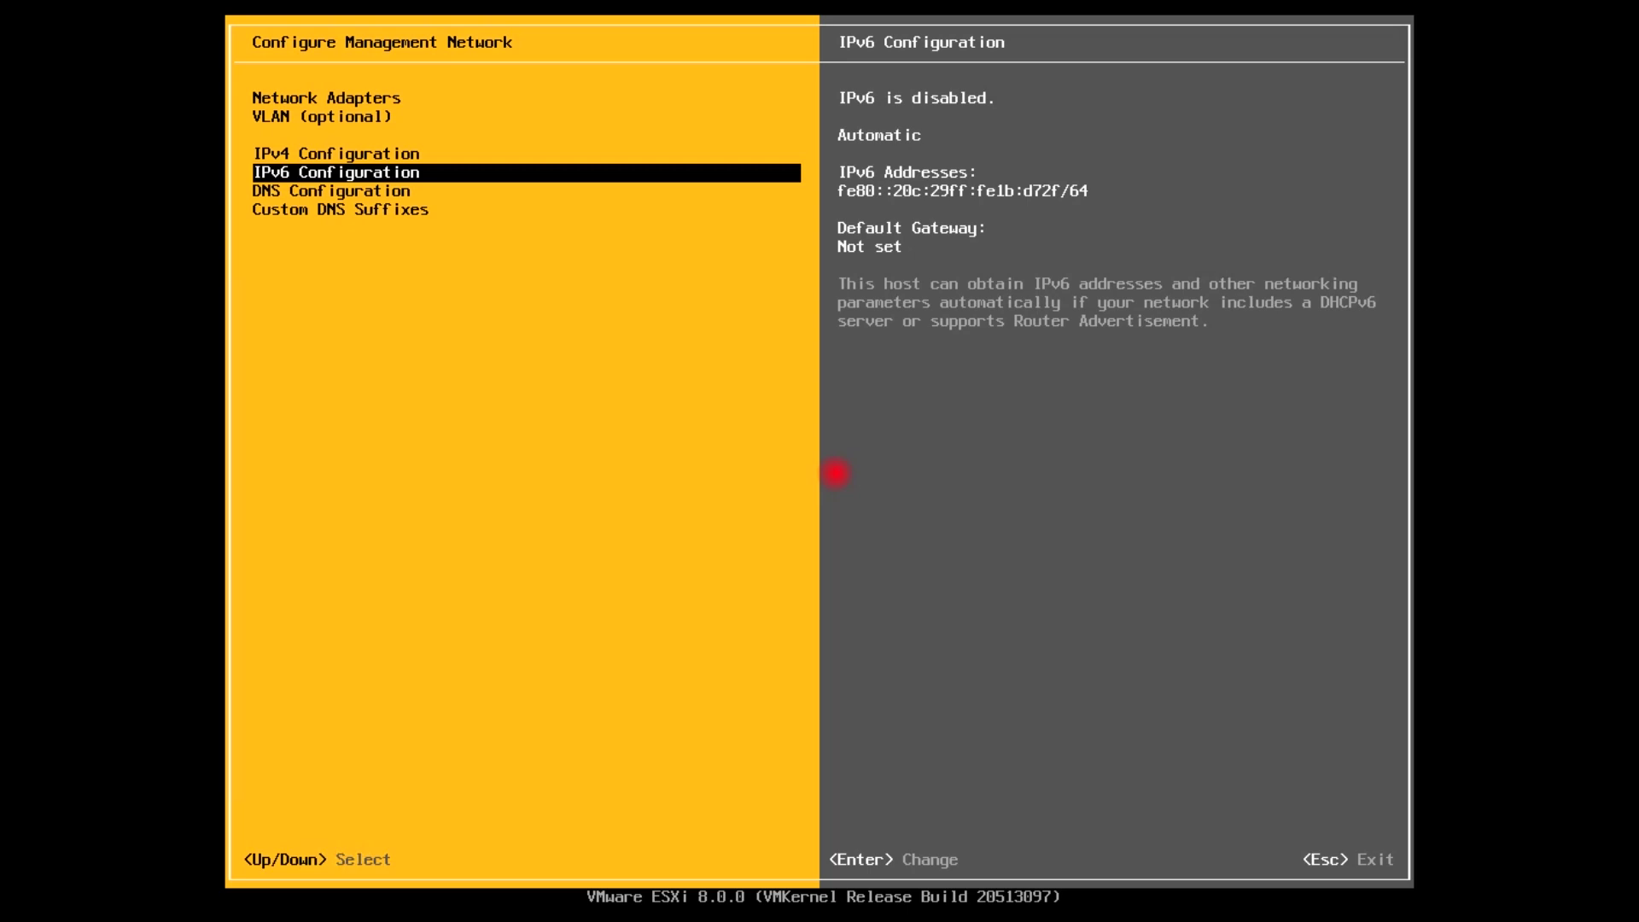
key("Escape")
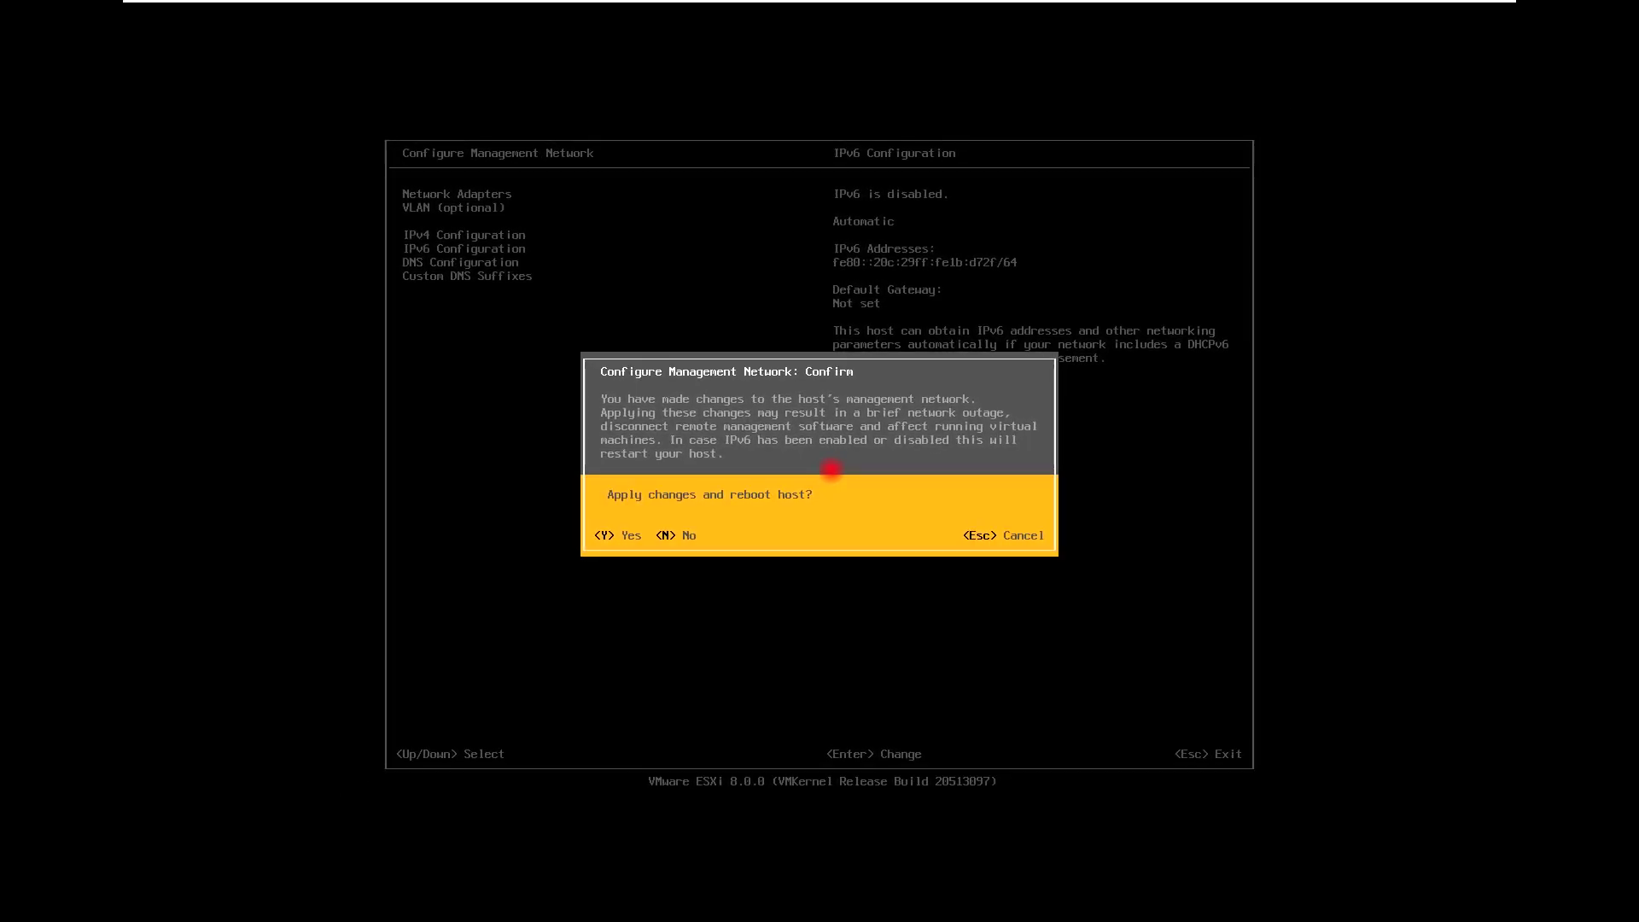
key("Escape")
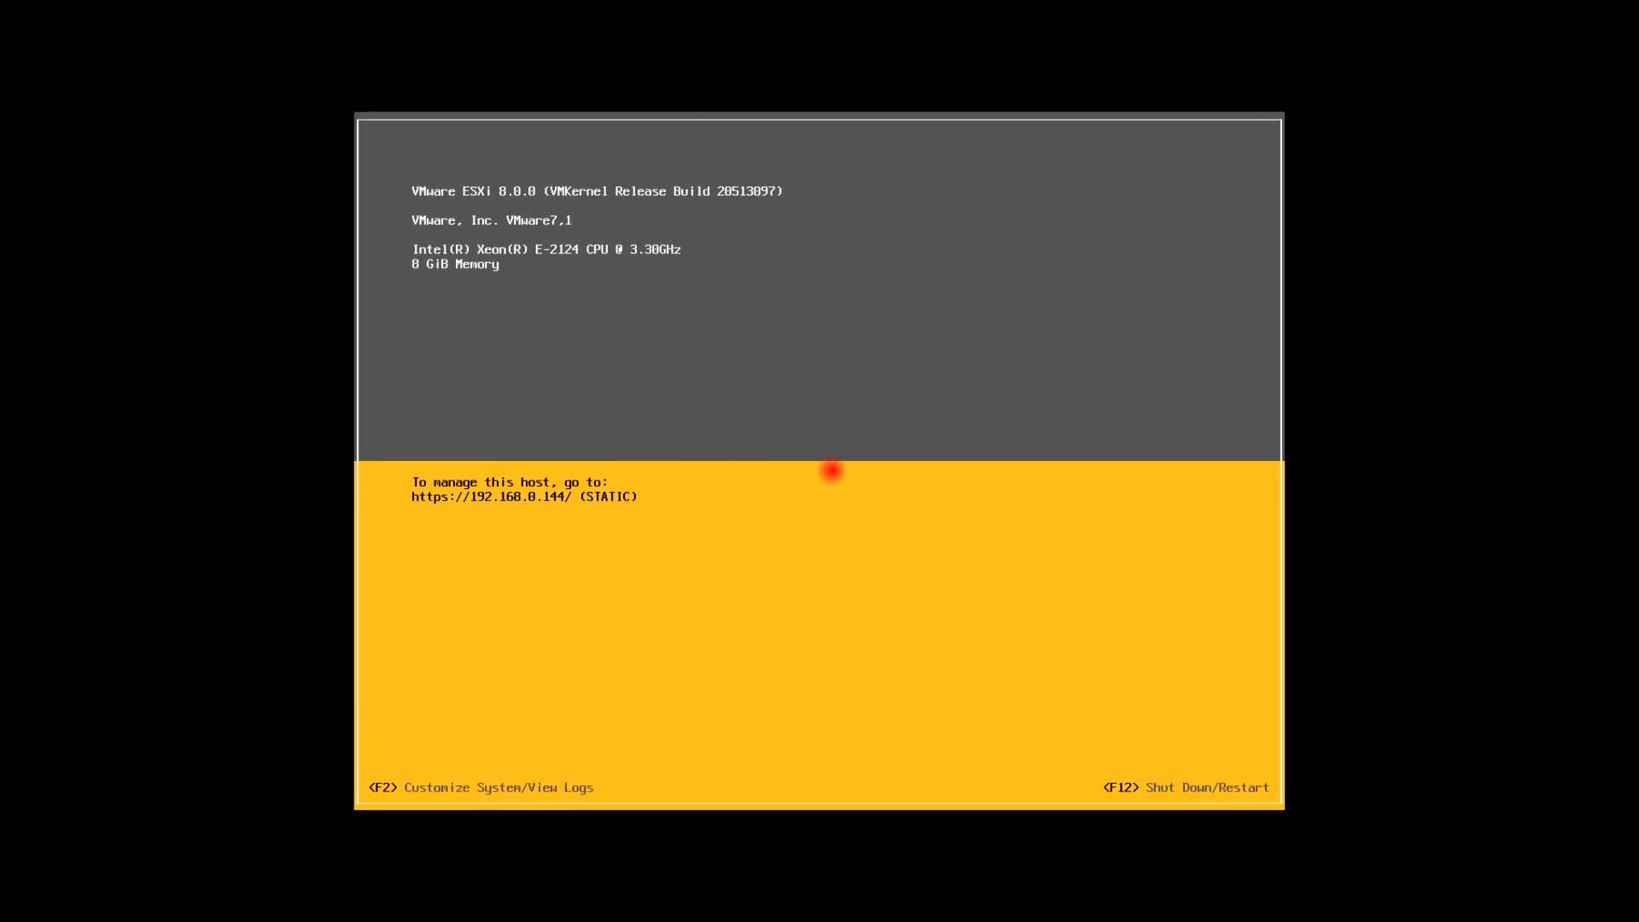
Sign in as root with the account password and select DNS Configuration under Configure Management Network
key("F2")
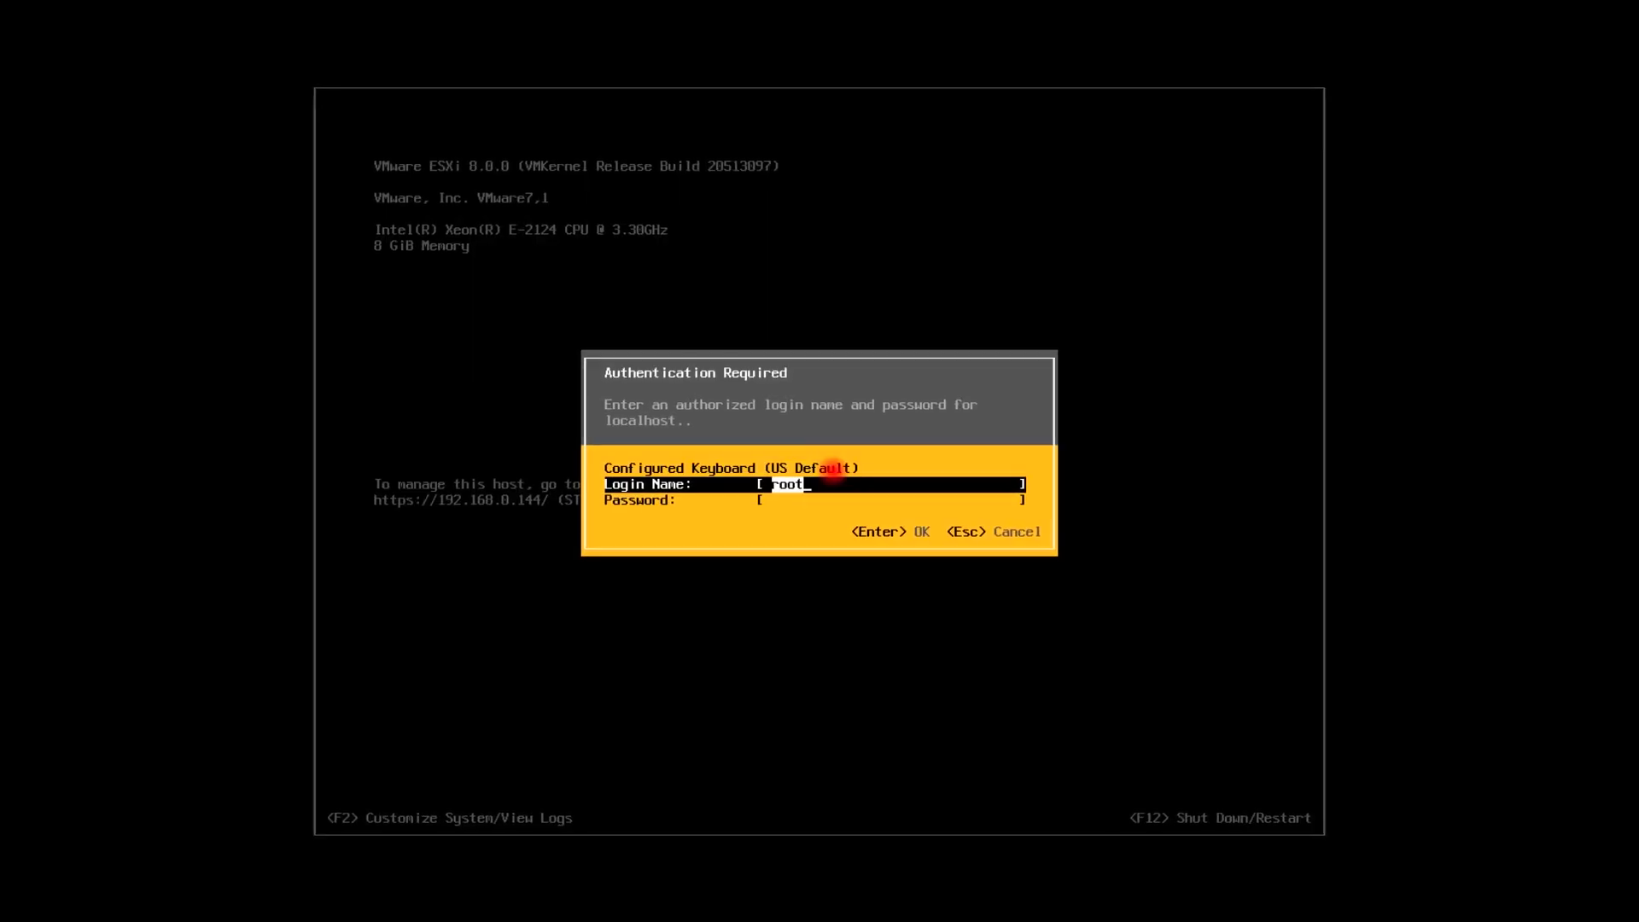
type("**********")
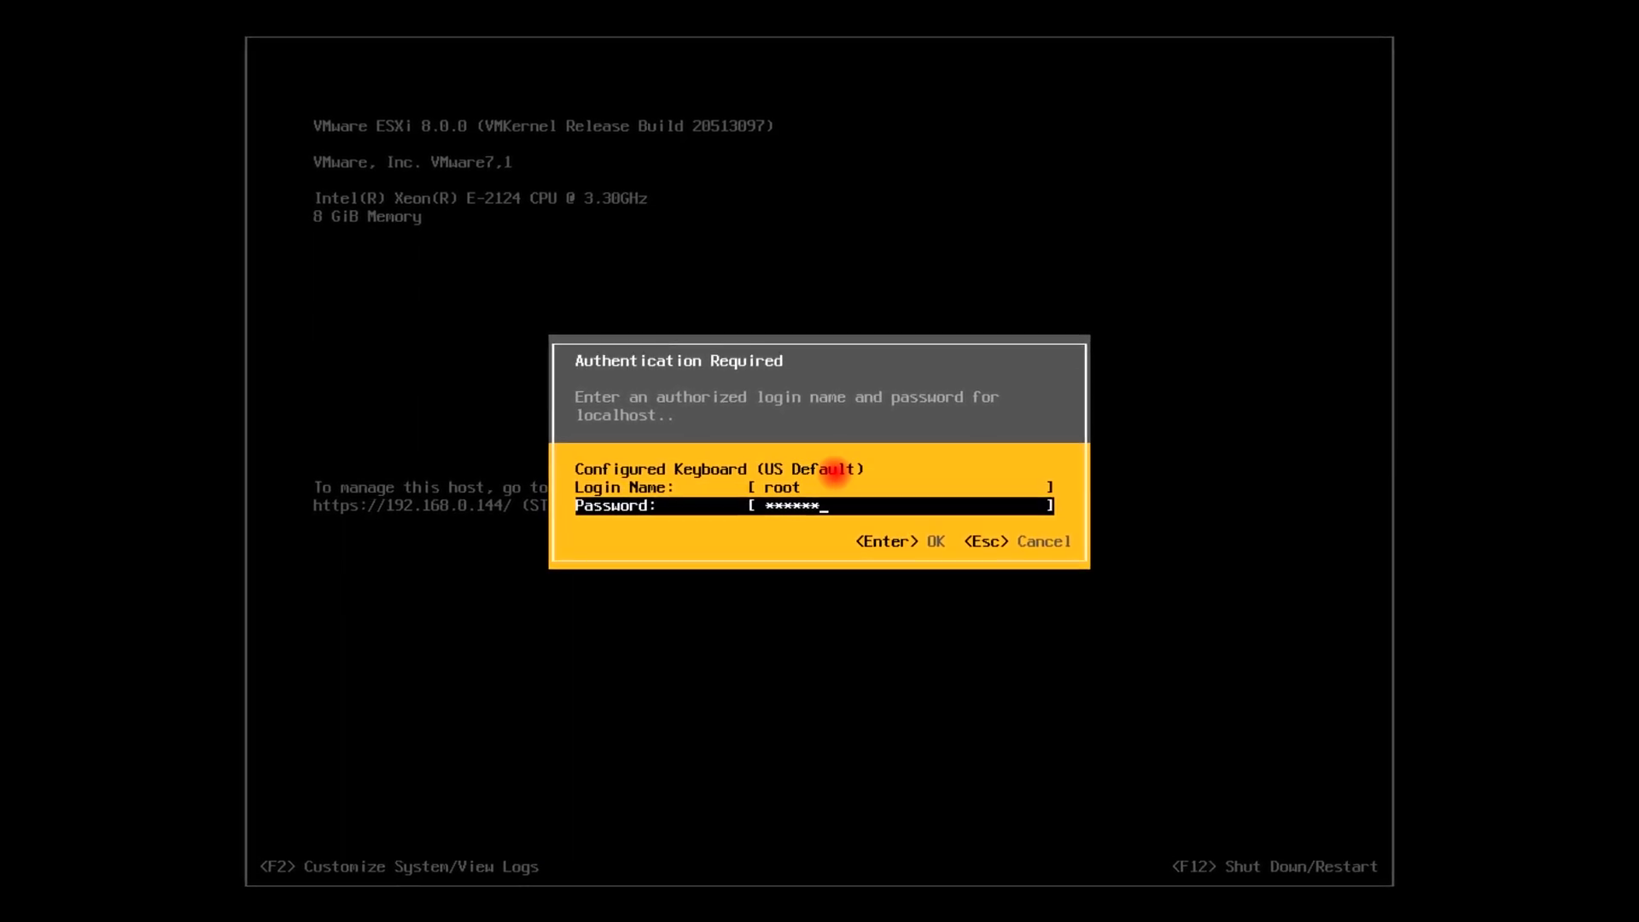
key("Return")
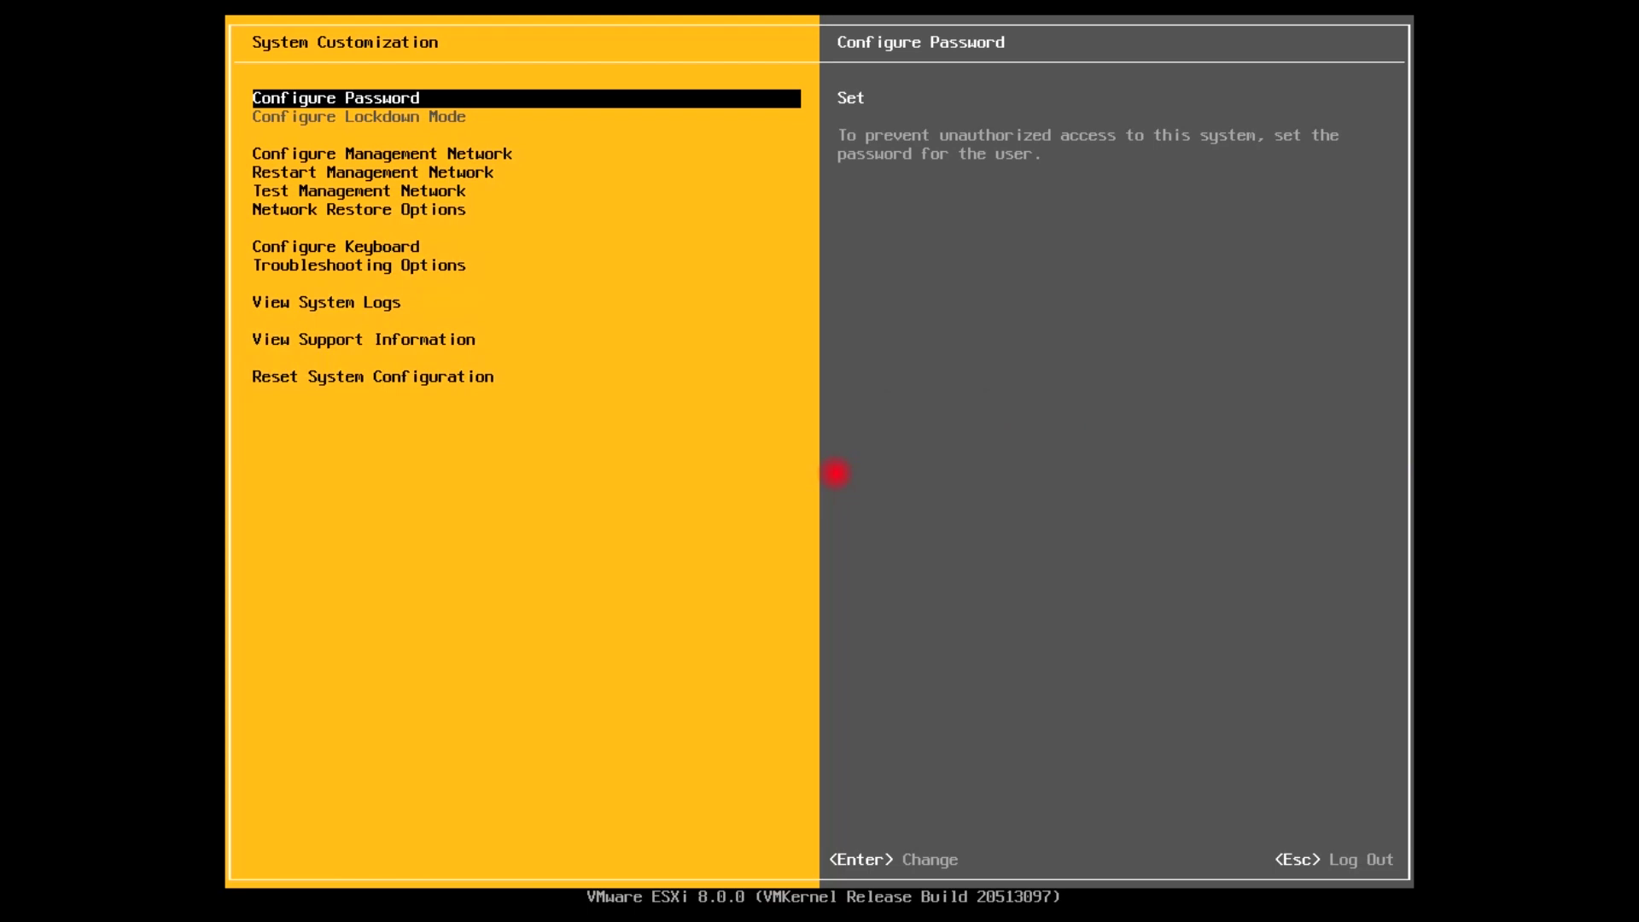
key("Down")
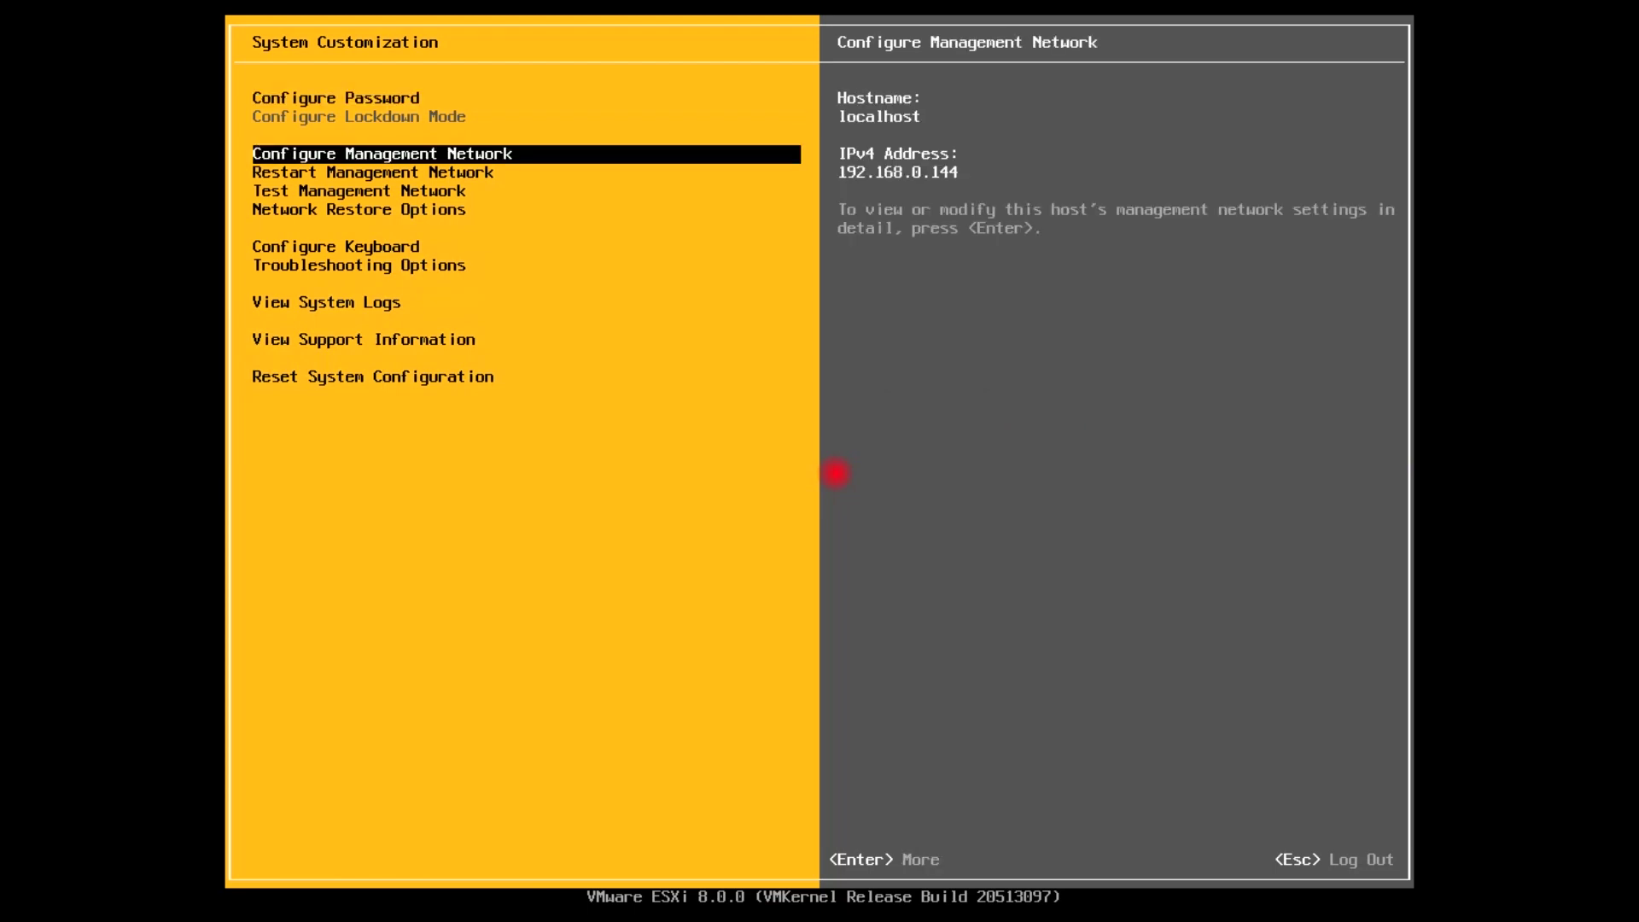
key("Return")
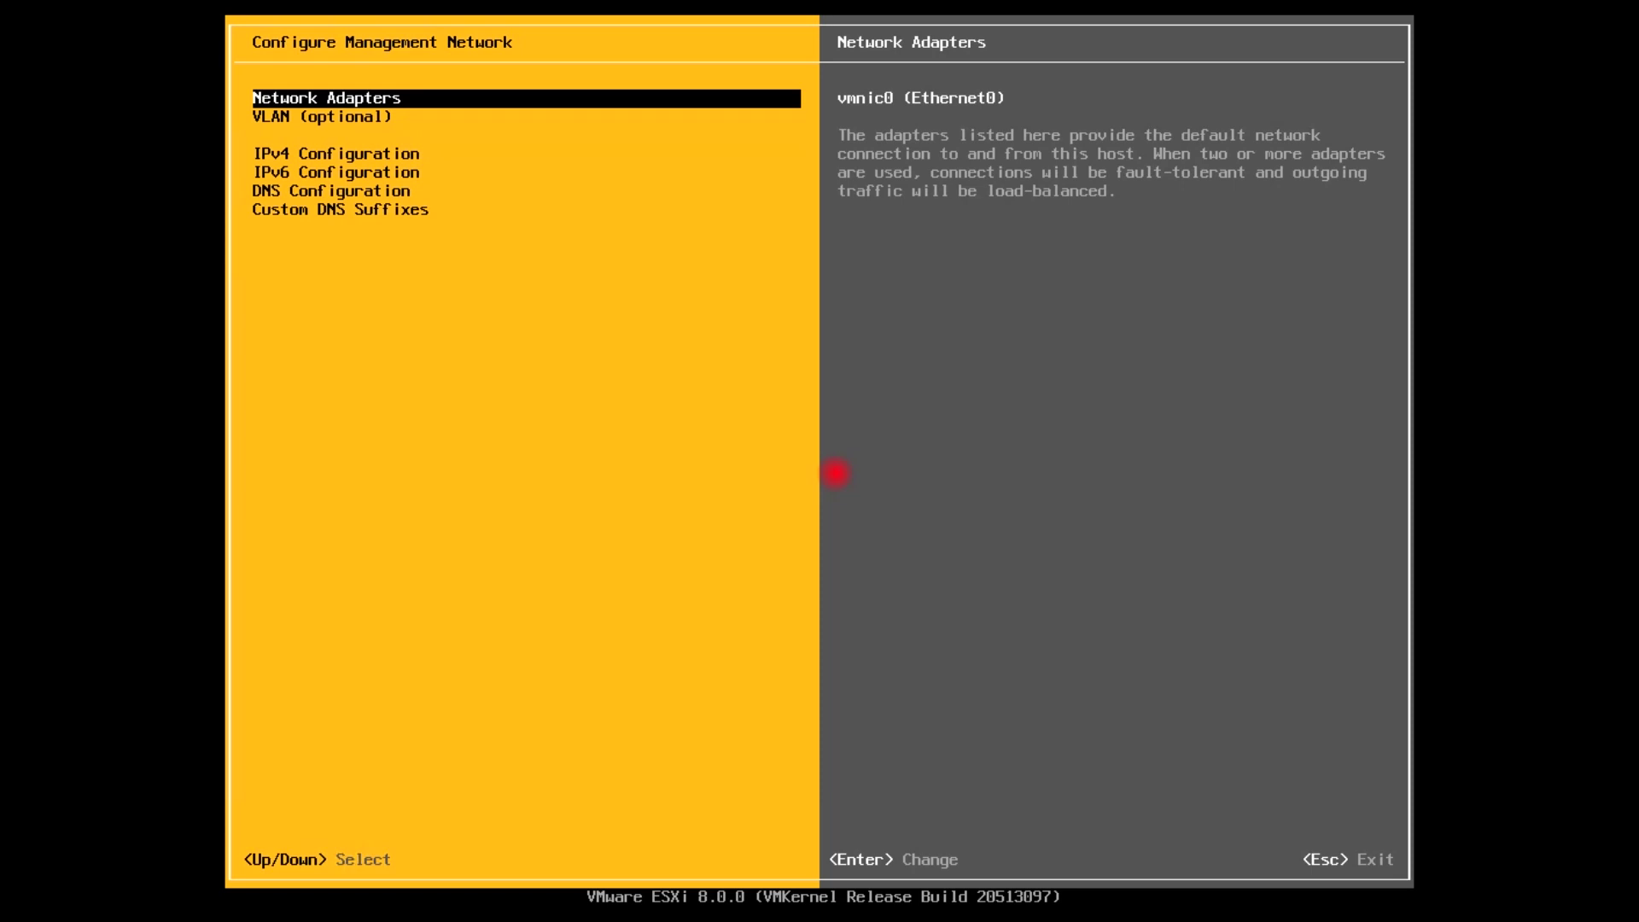
key("Down")
key("Down")
key("Down")
key("Down")
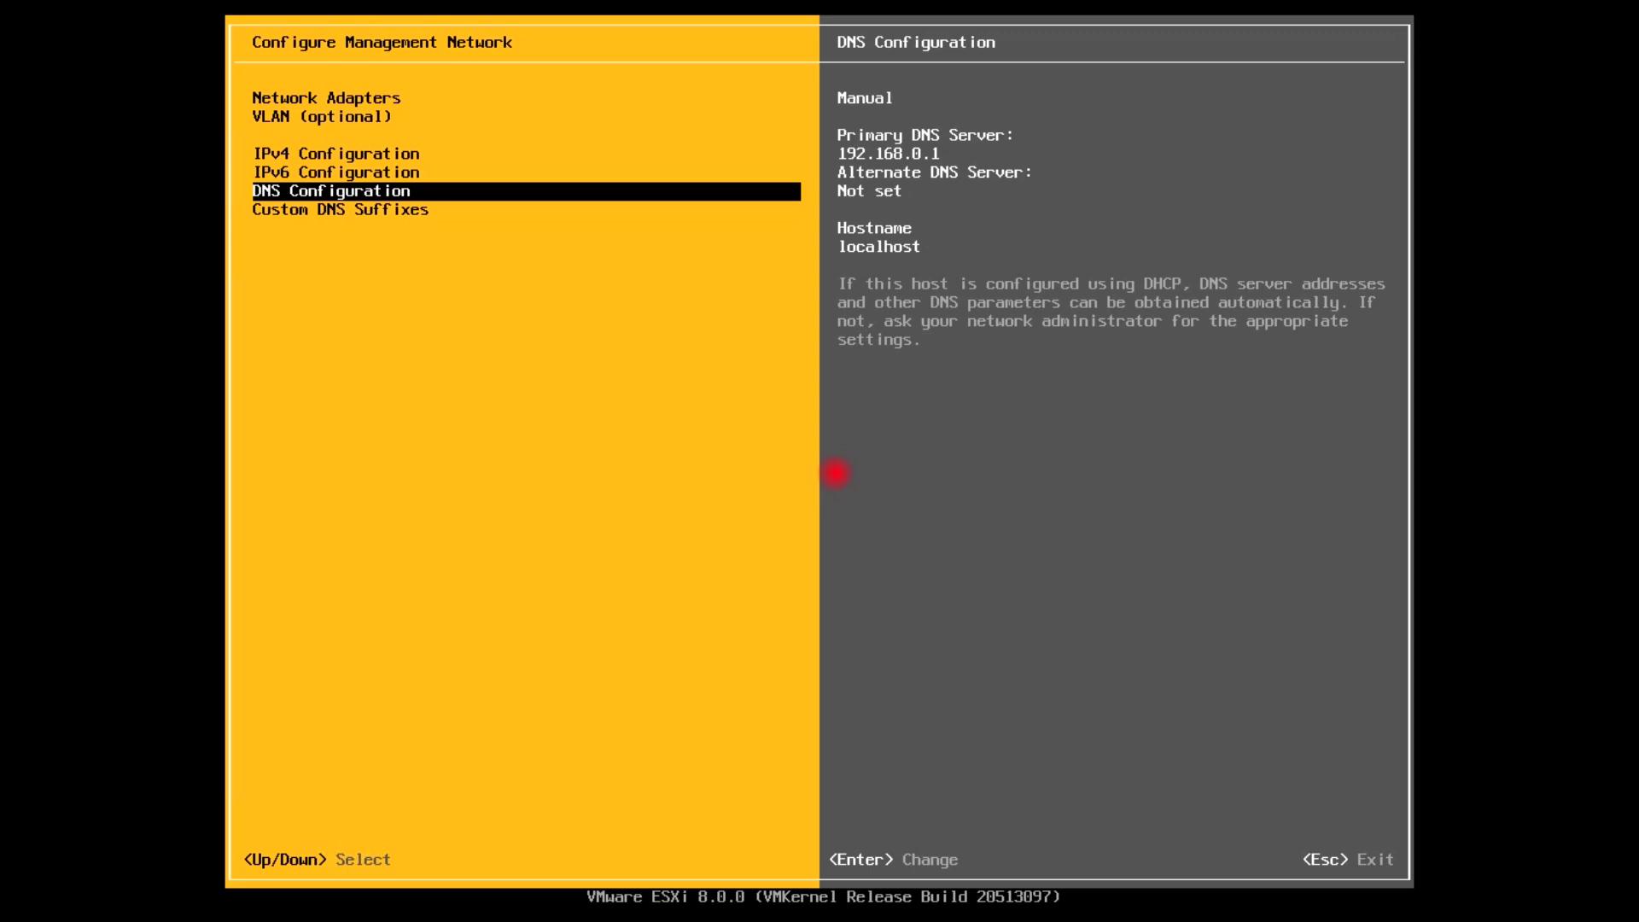
Enter primary DNS 192.168.0.128, alternate DNS 8.8.8.8 and hostname ESXI8SRV18, then save
key("Return")
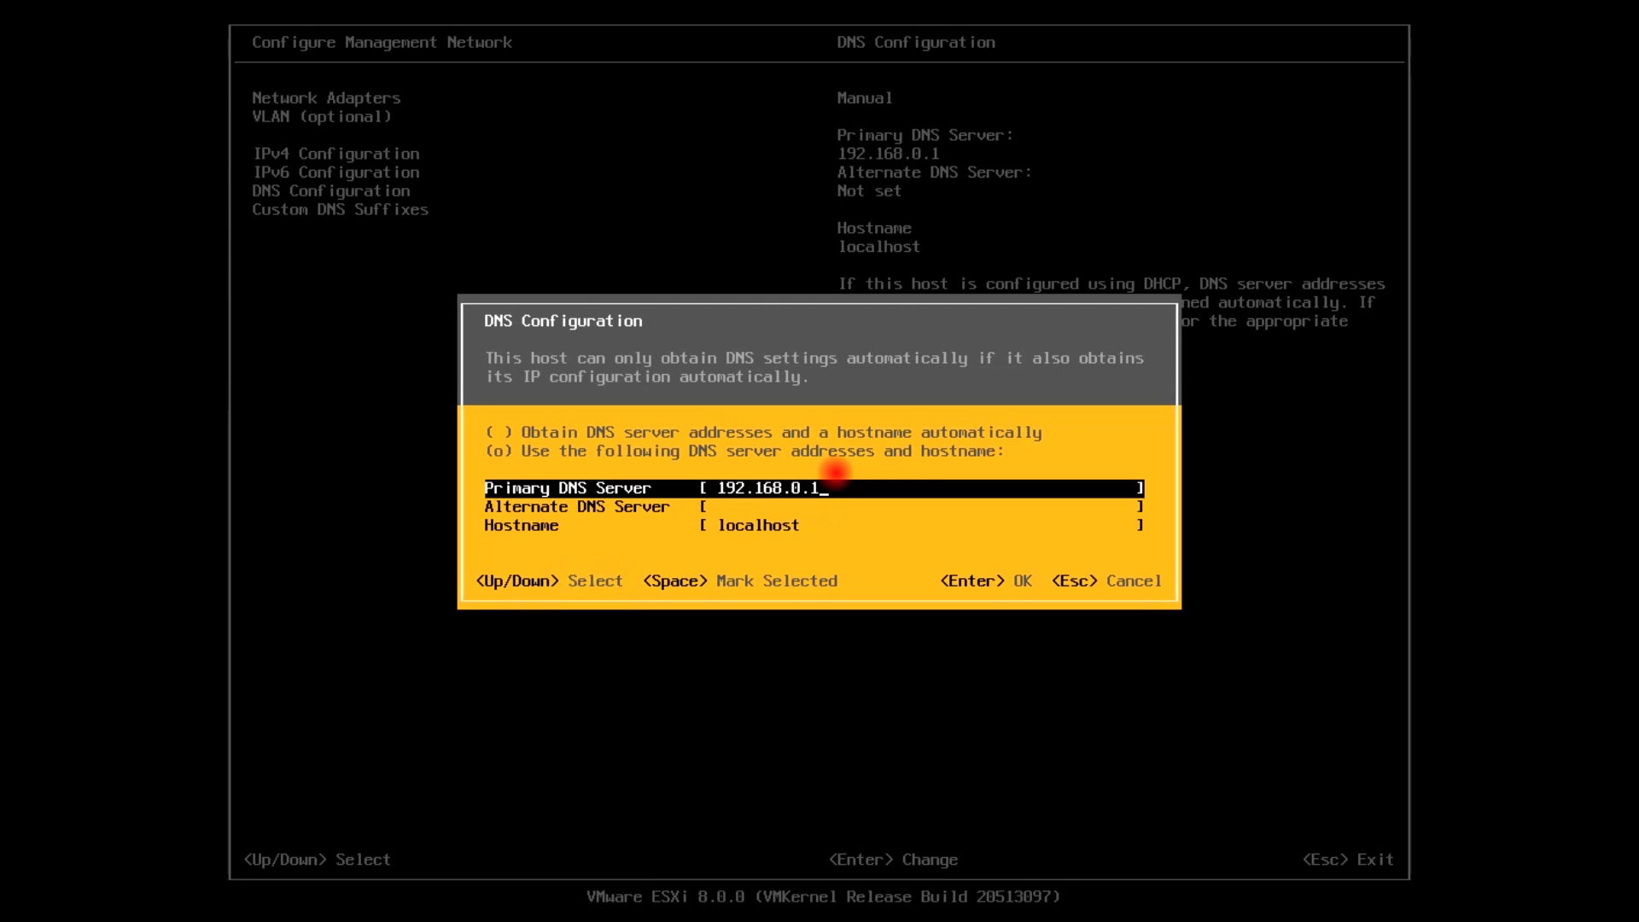
type("28")
key("Down")
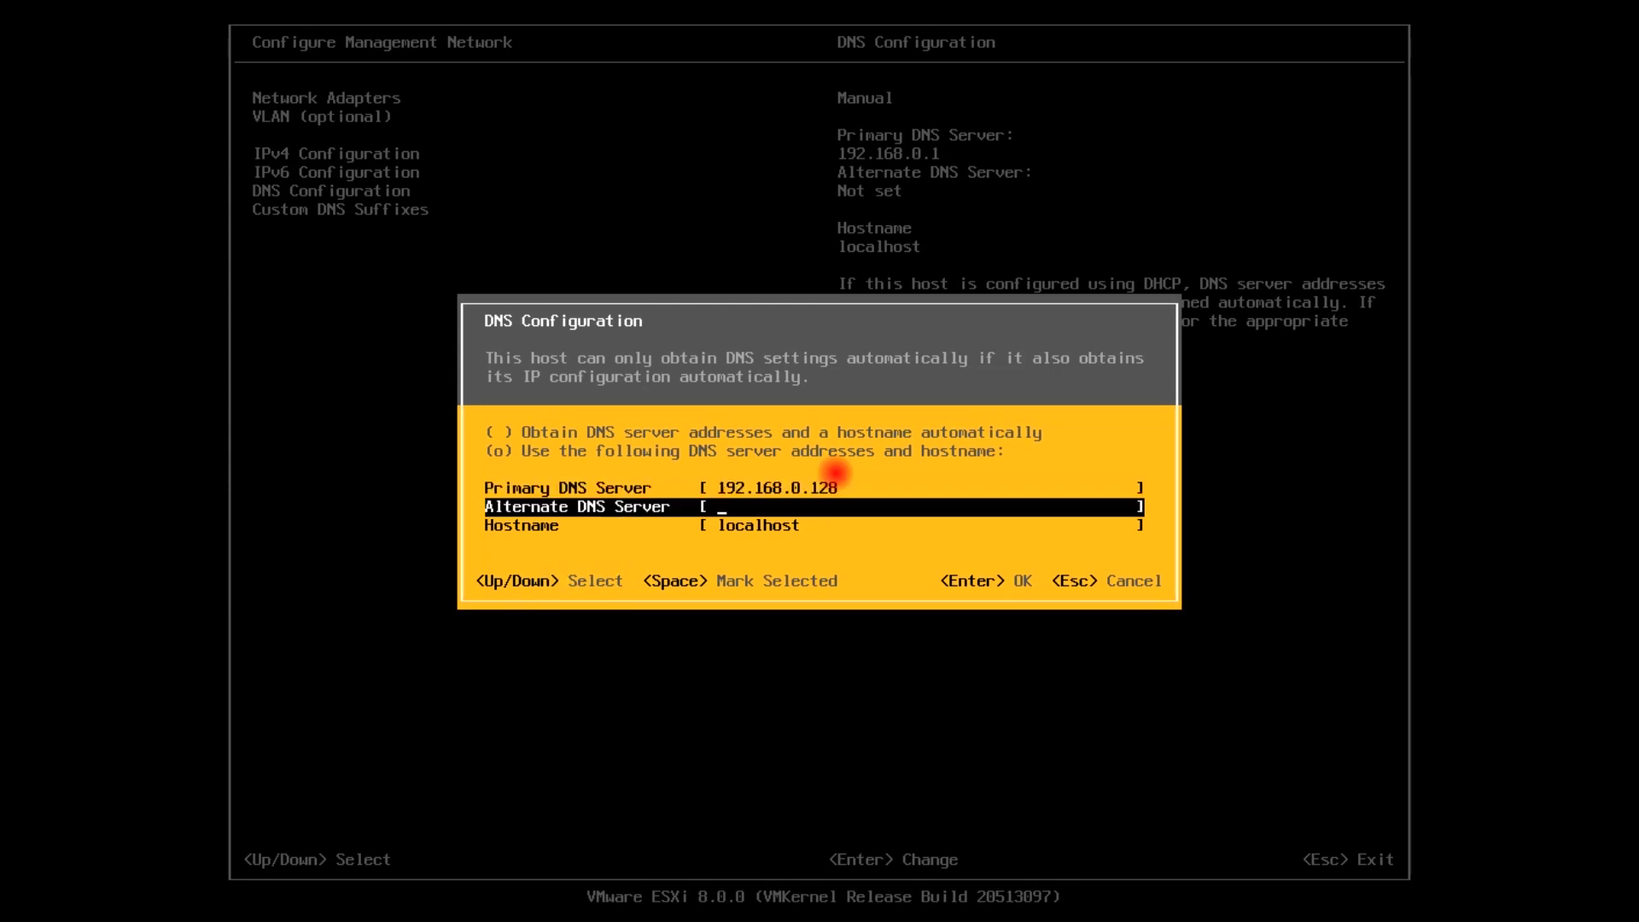
type("8.8.8.8")
key("Down")
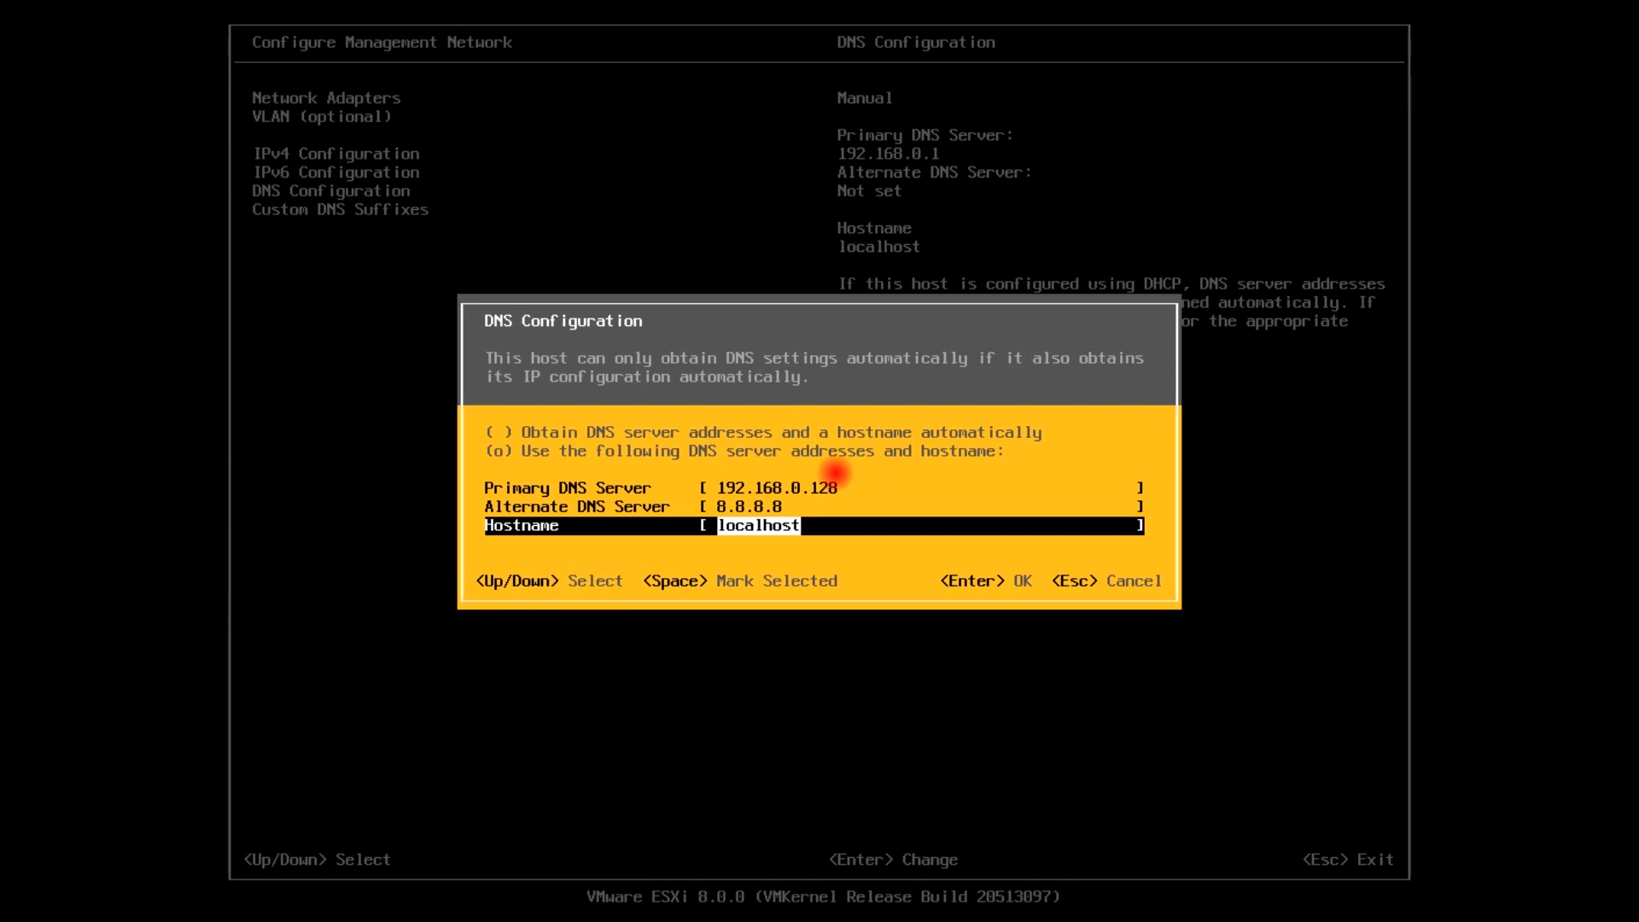
type("ESXI")
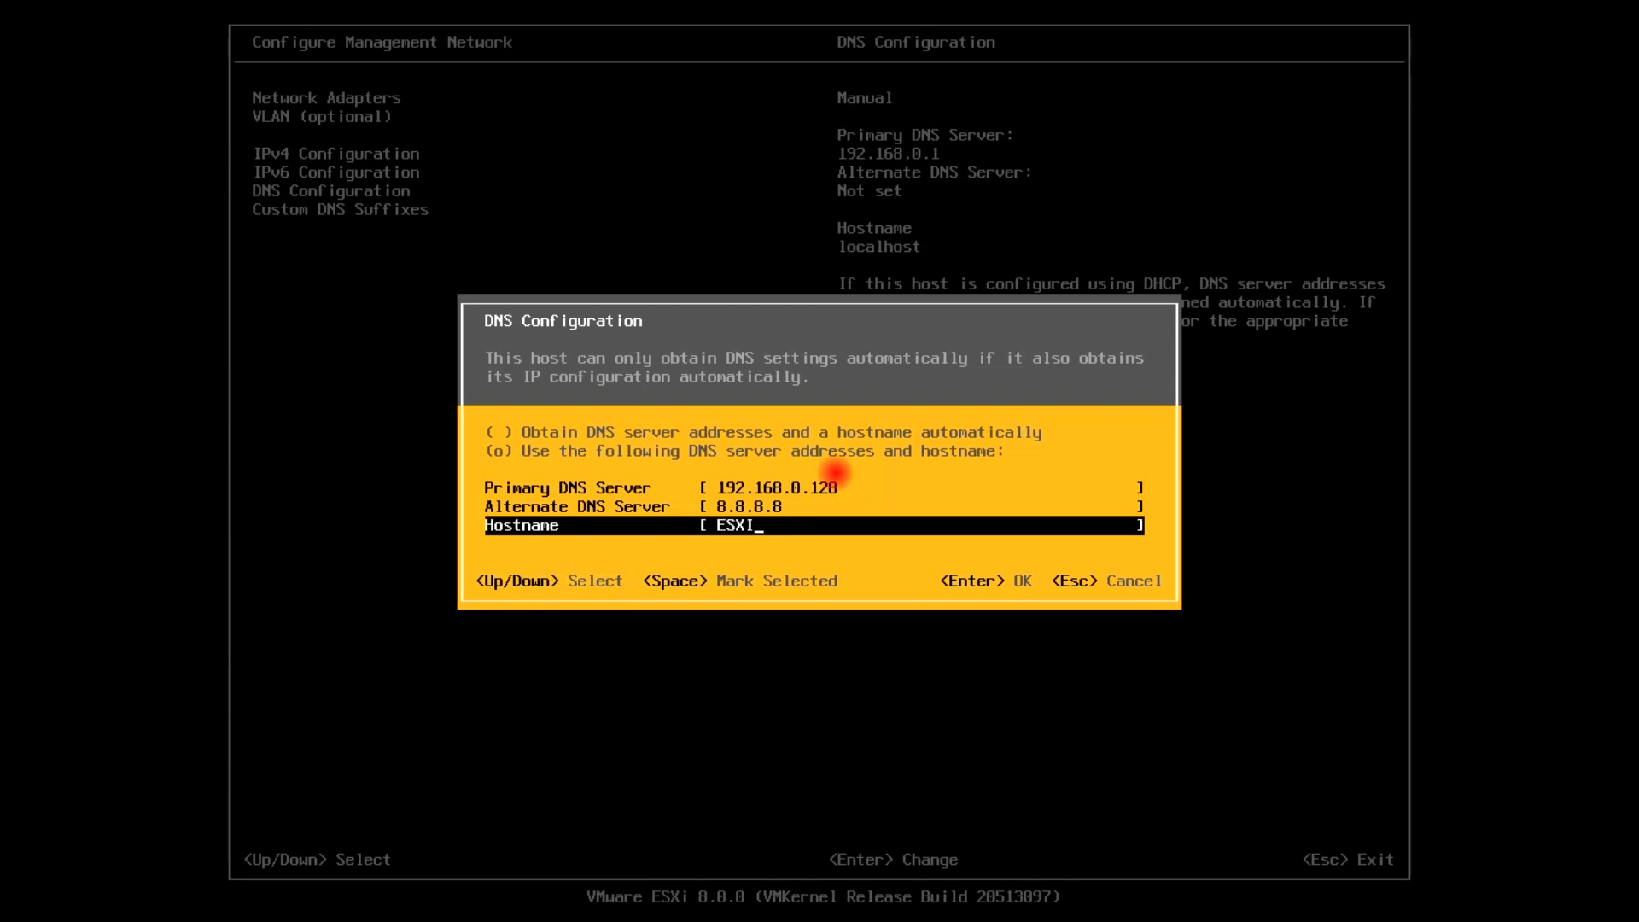
type("8SRV18")
key("Return")
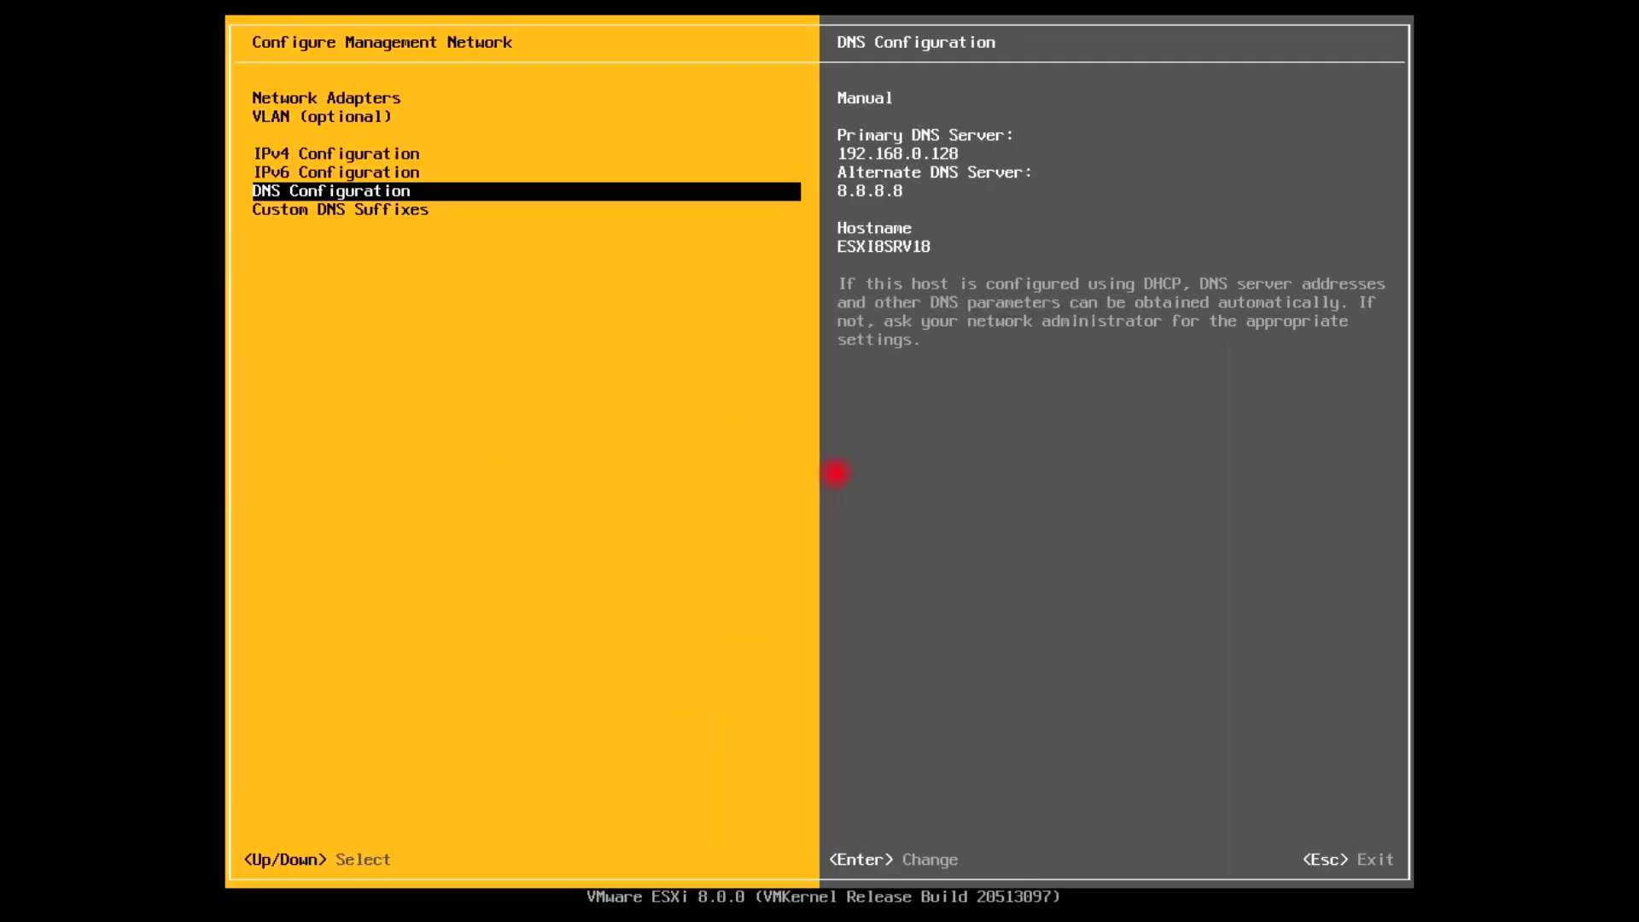
Set the custom DNS suffix to virtualtechbox.com, then confirm with Y to restart management networking
key("Down")
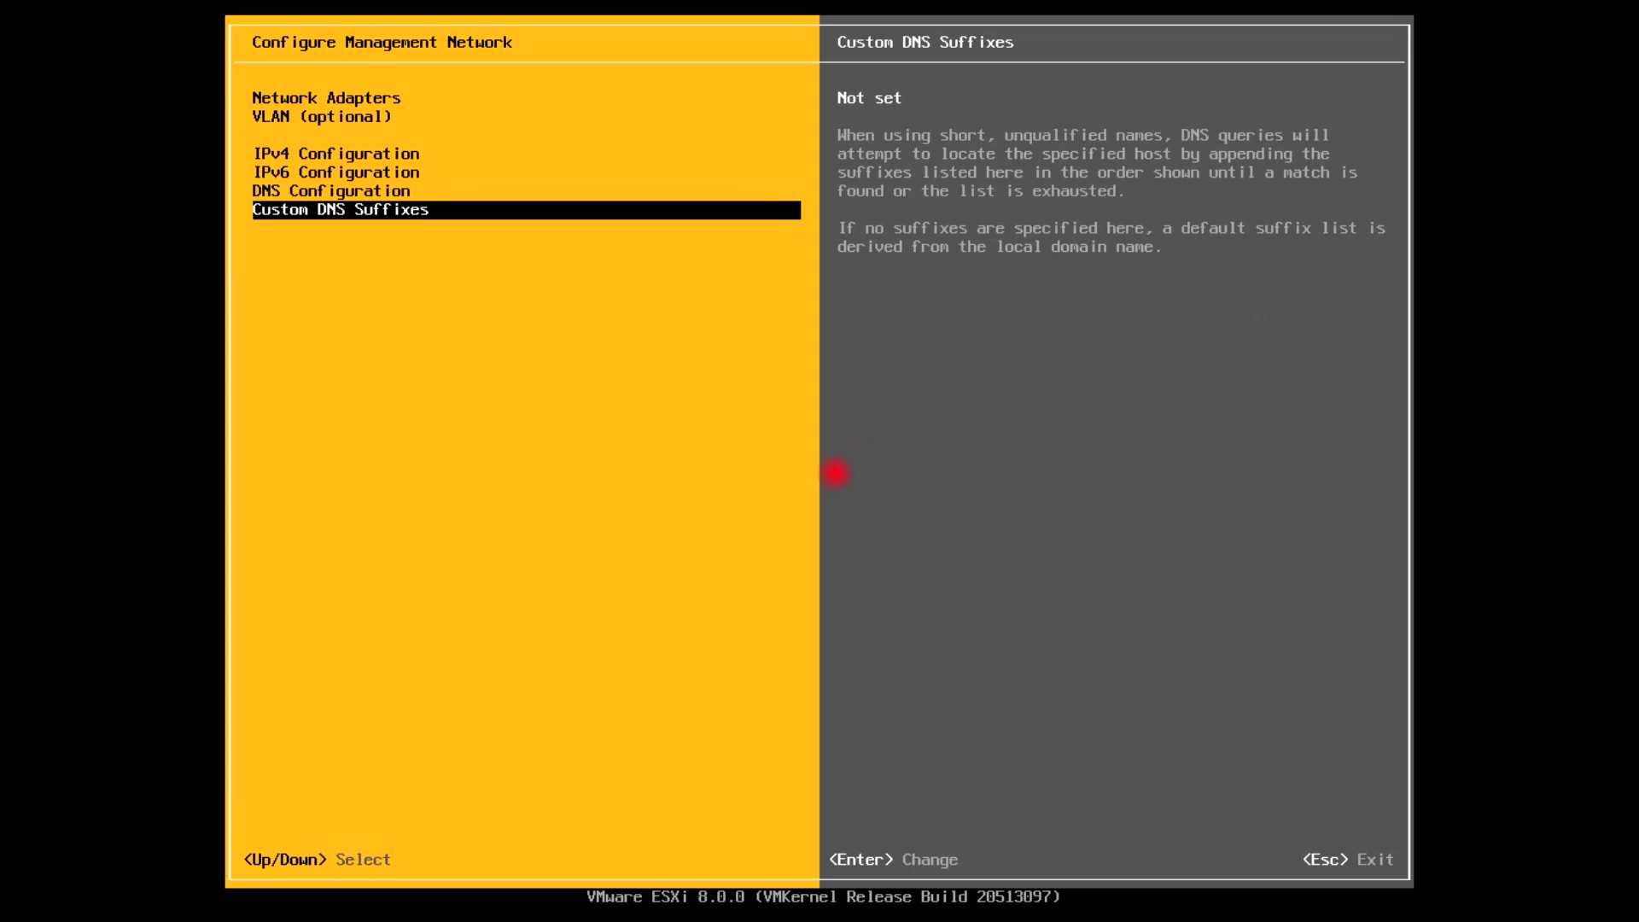
key("Return")
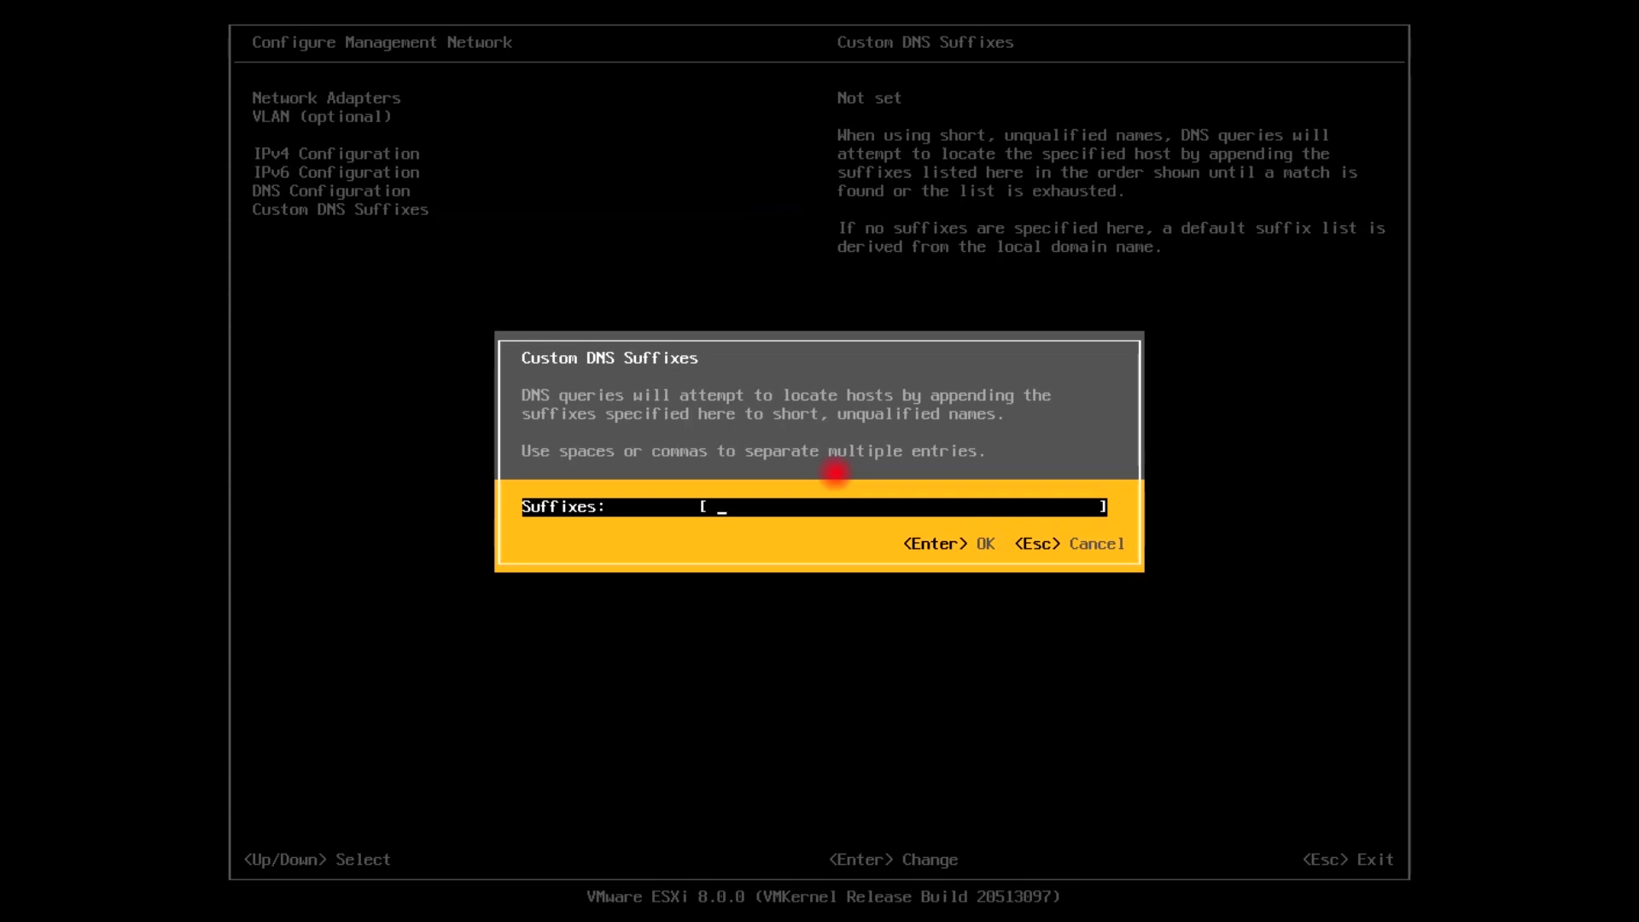
type("virtualtechbox.com")
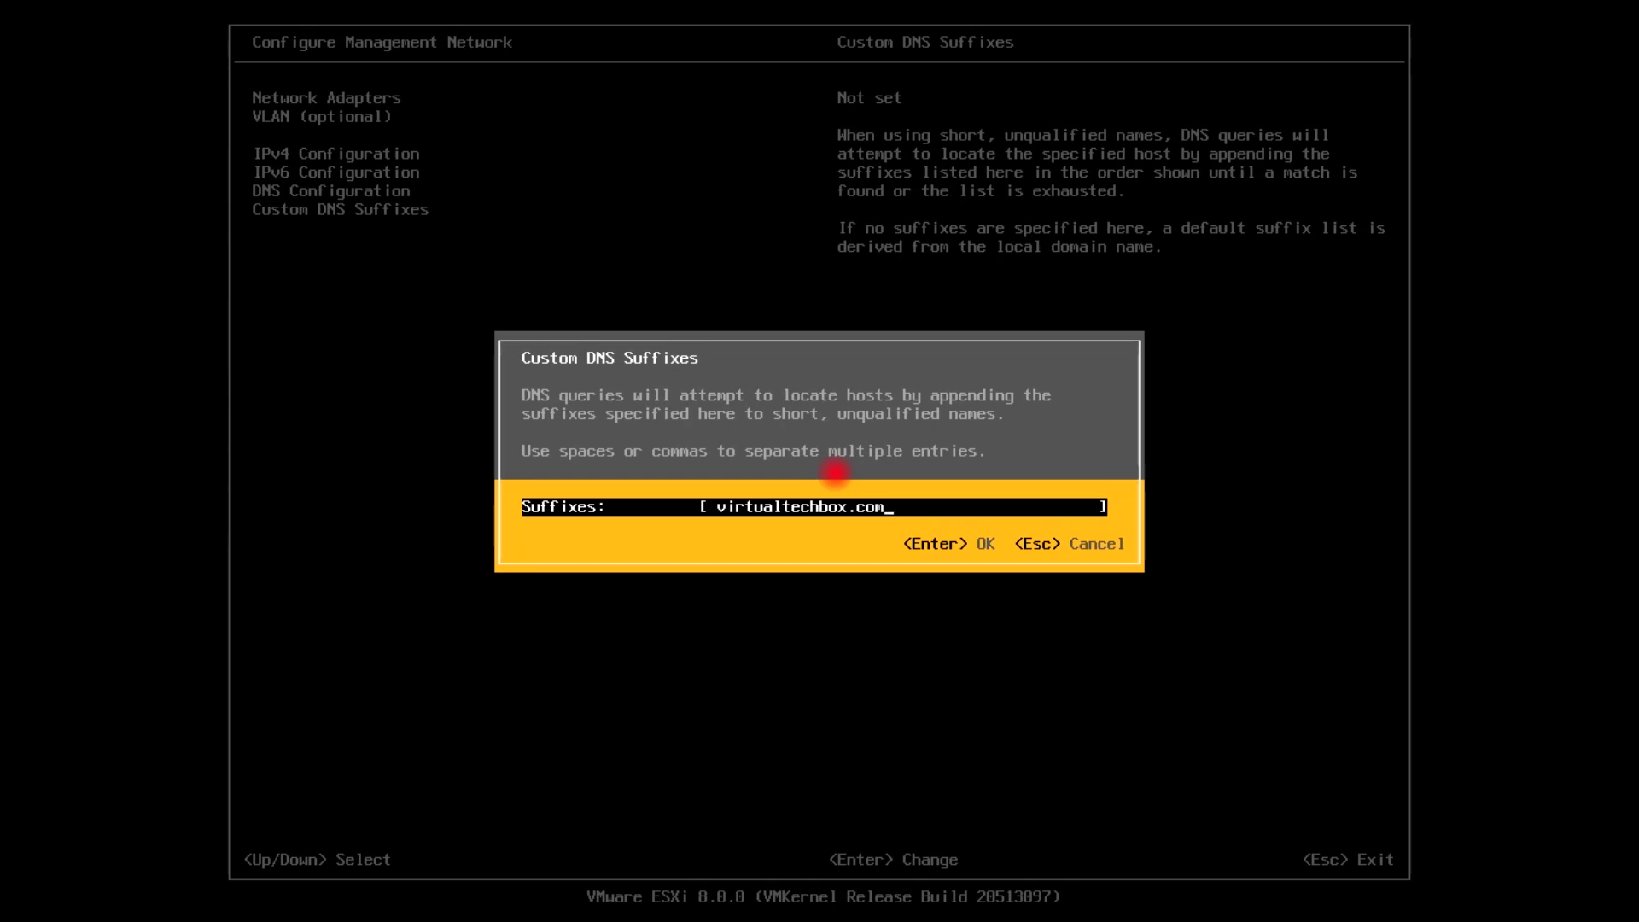
key("Return")
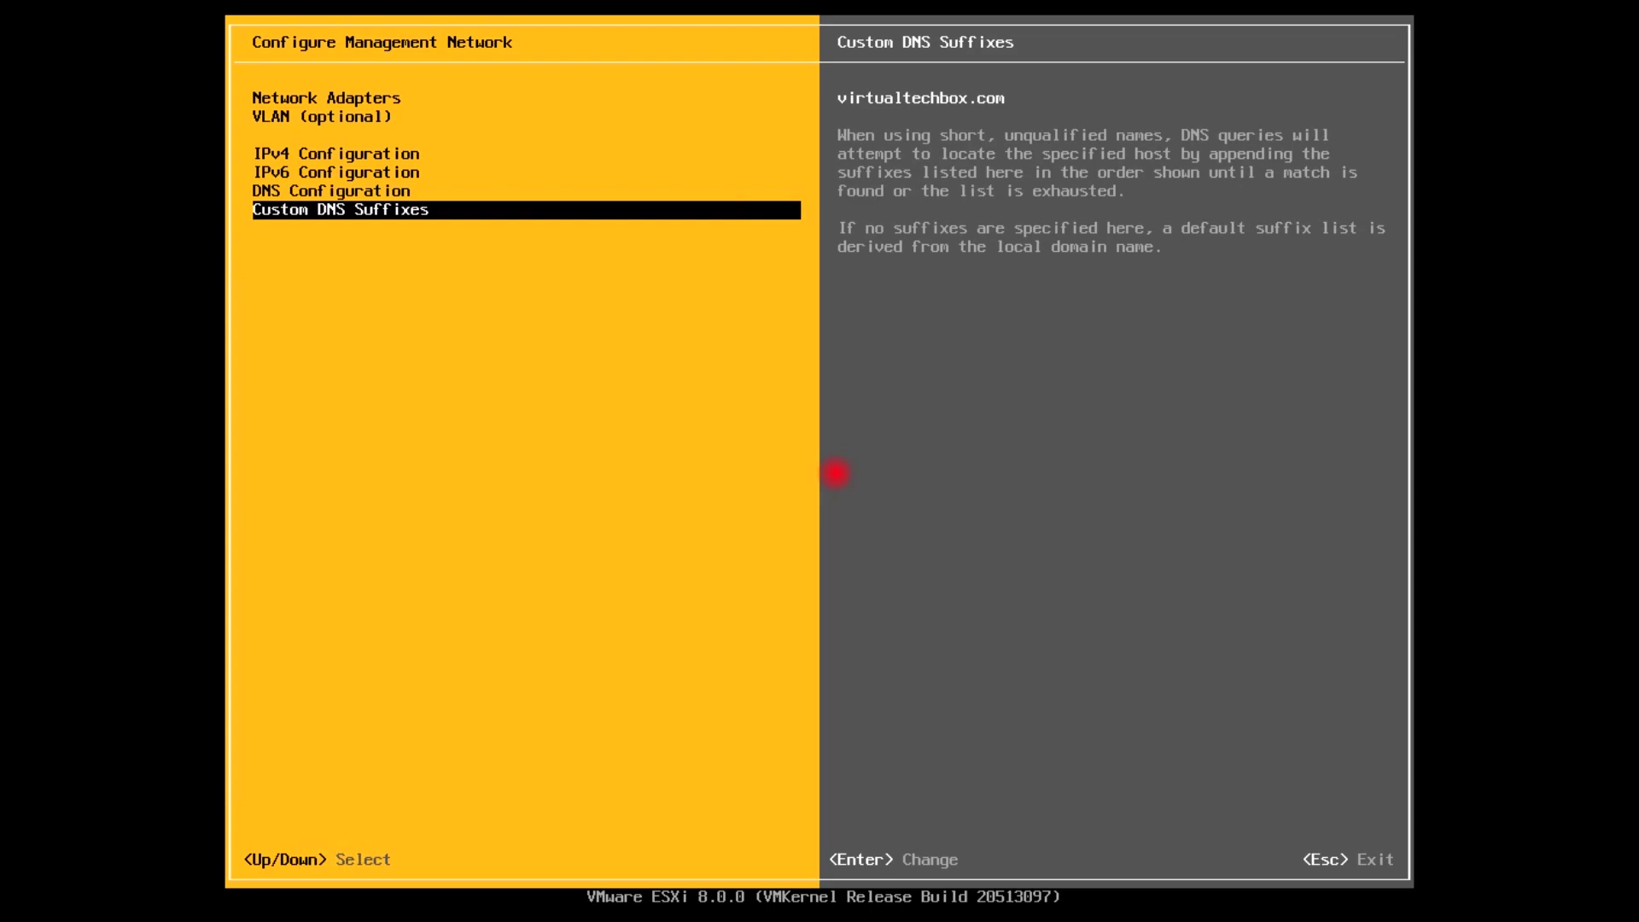
key("Escape")
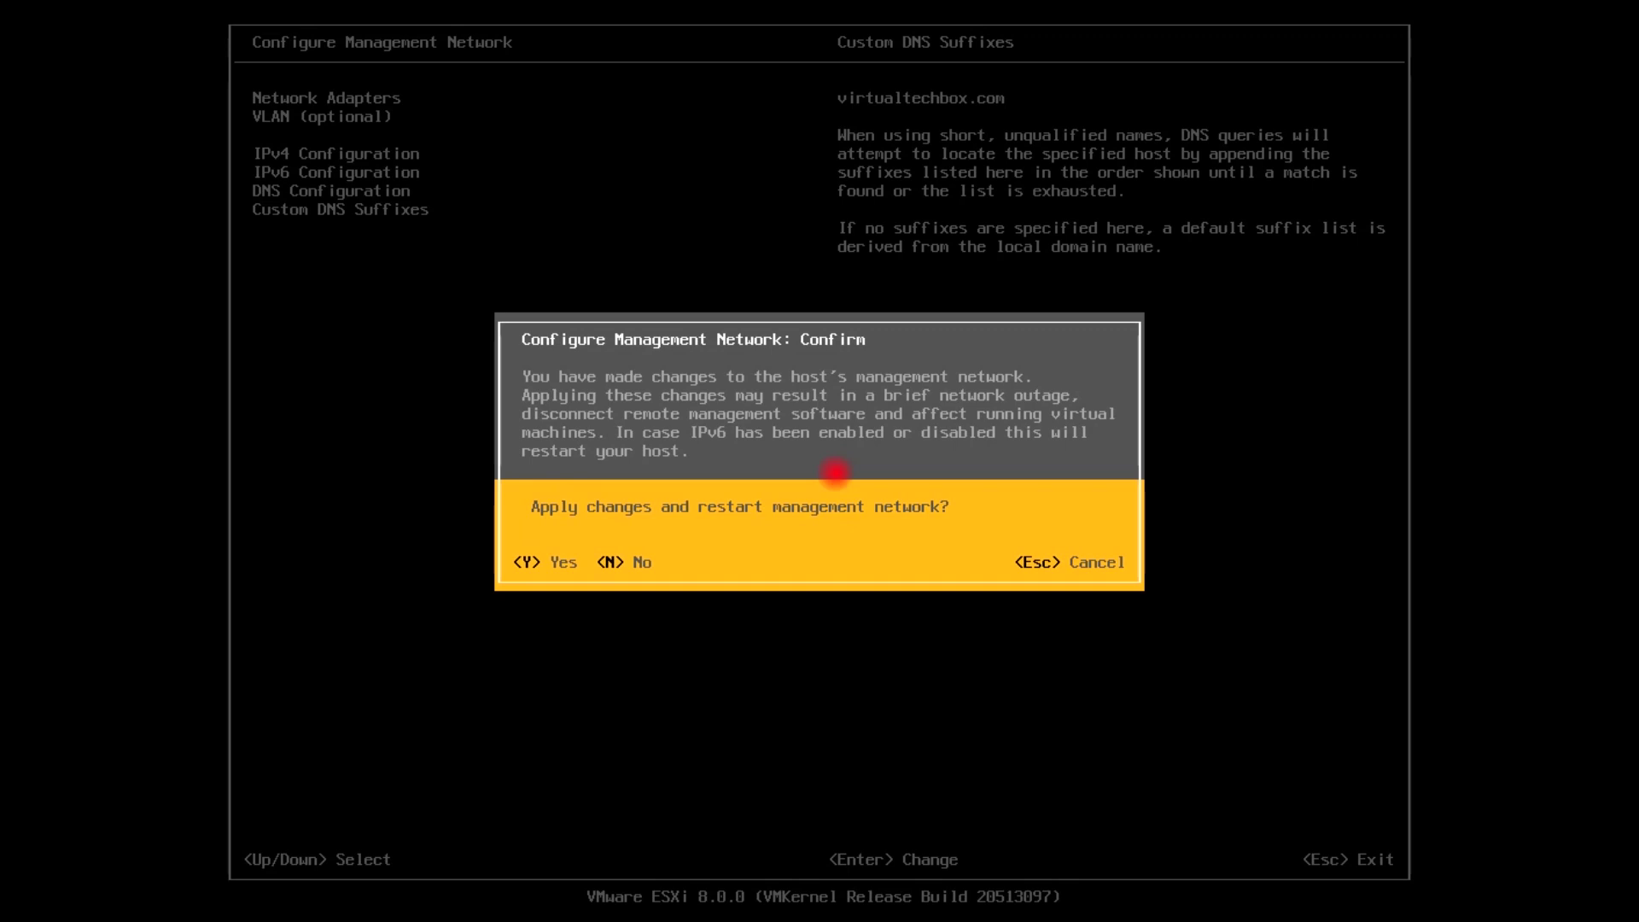
key("y")
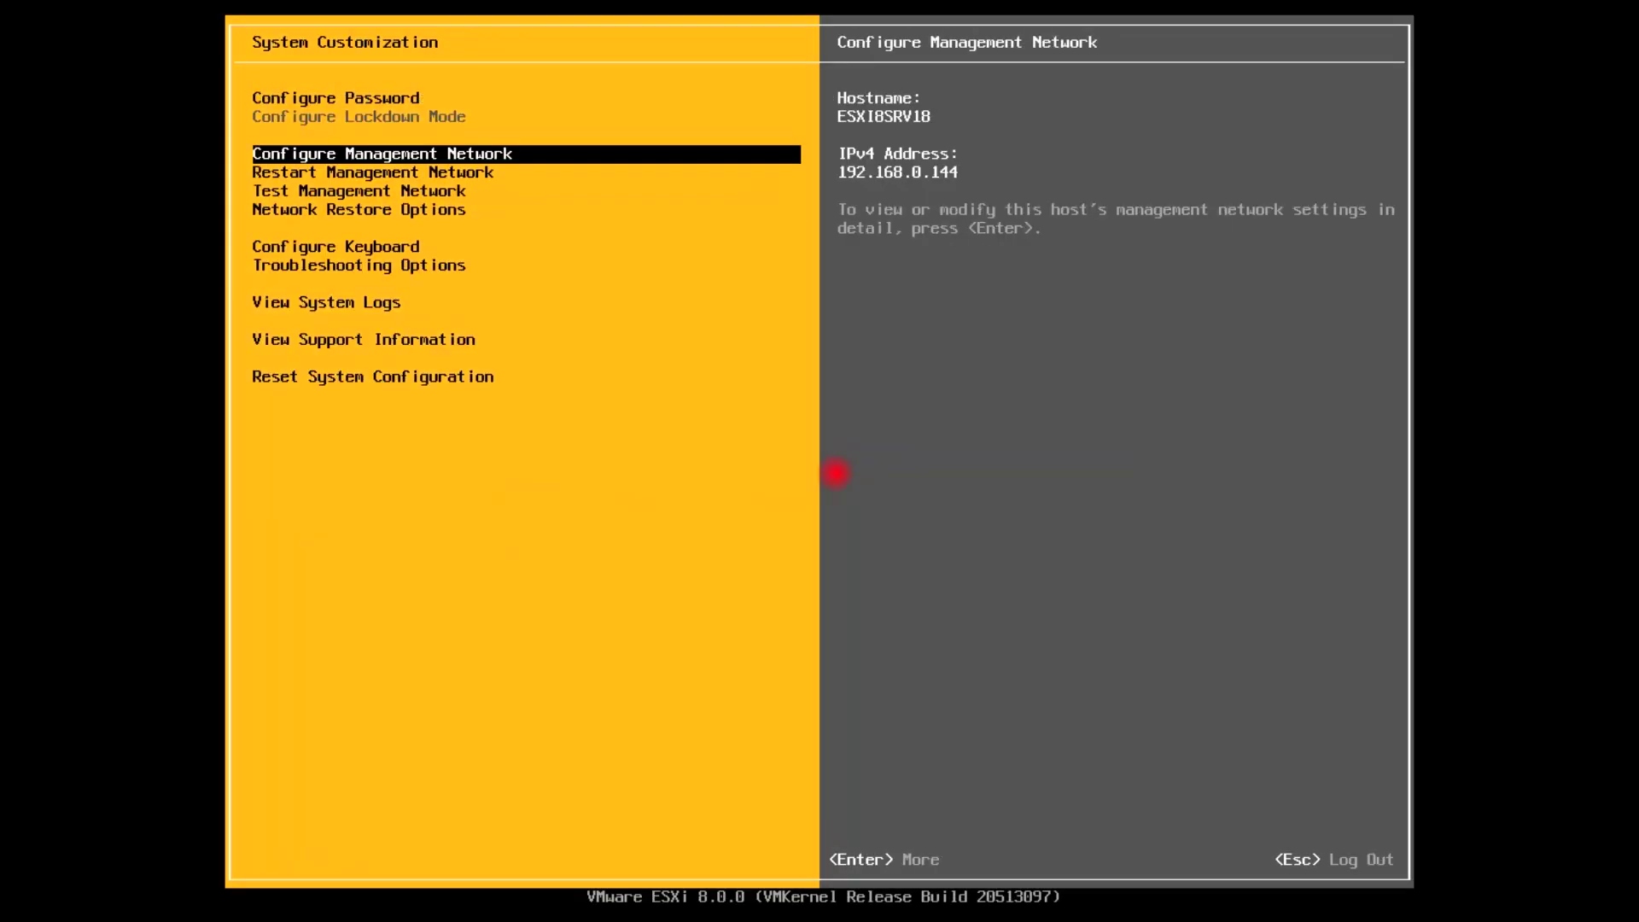
Run Test Management Network pinging 192.168.0.1, 192.168.0.128 and 8.8.8.8 and resolving ESXI8SRV18
key("Down")
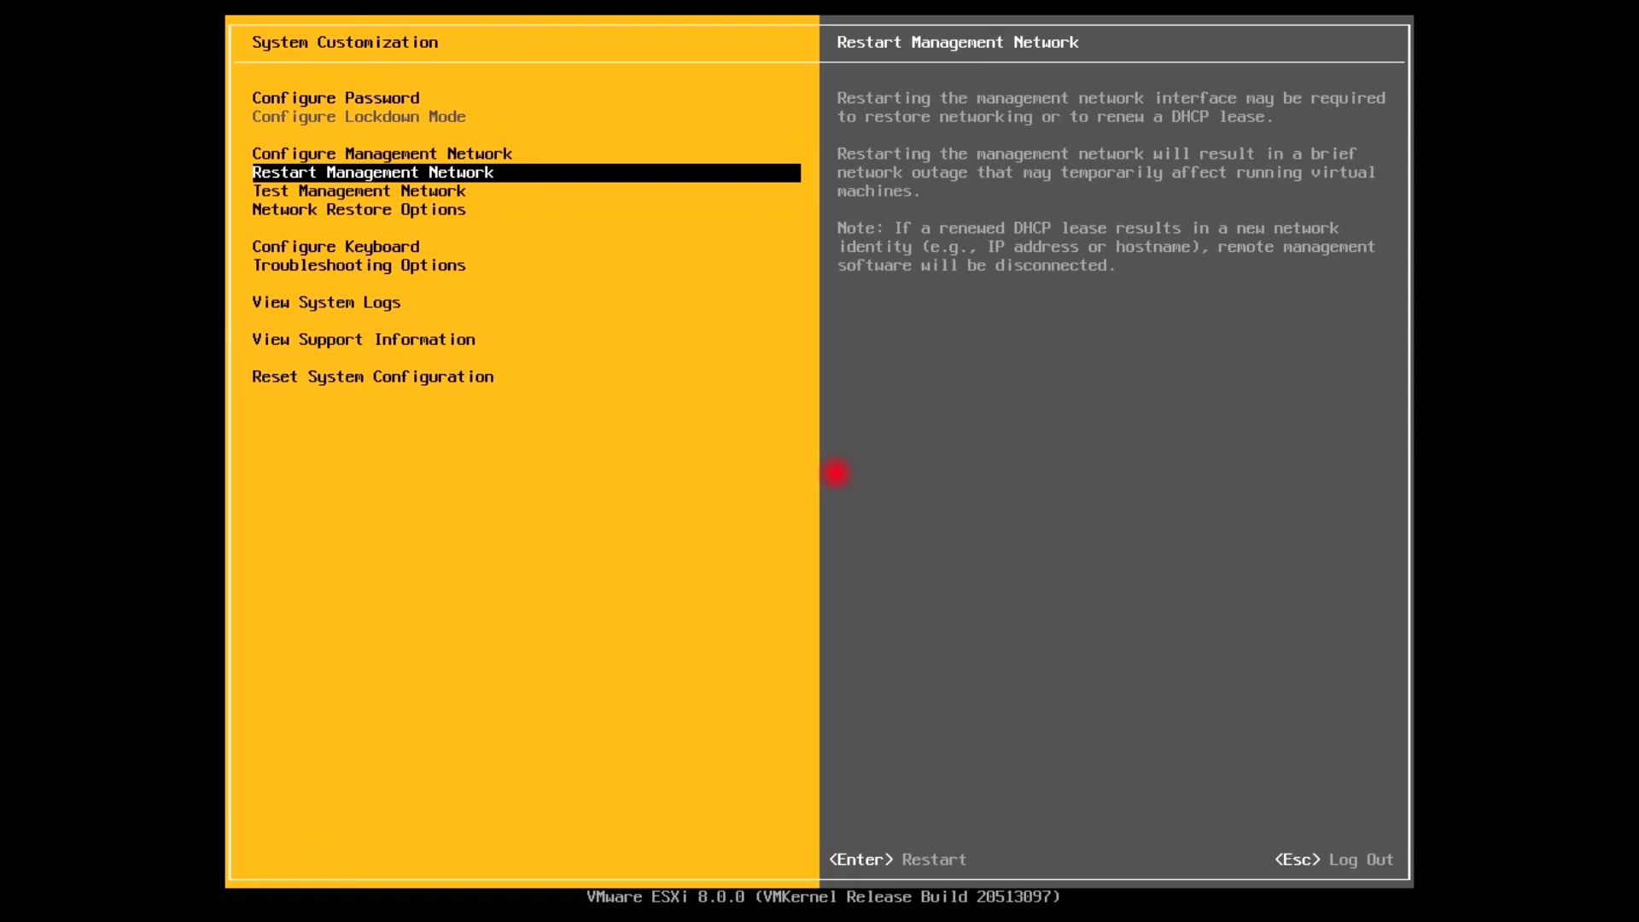
key("Down")
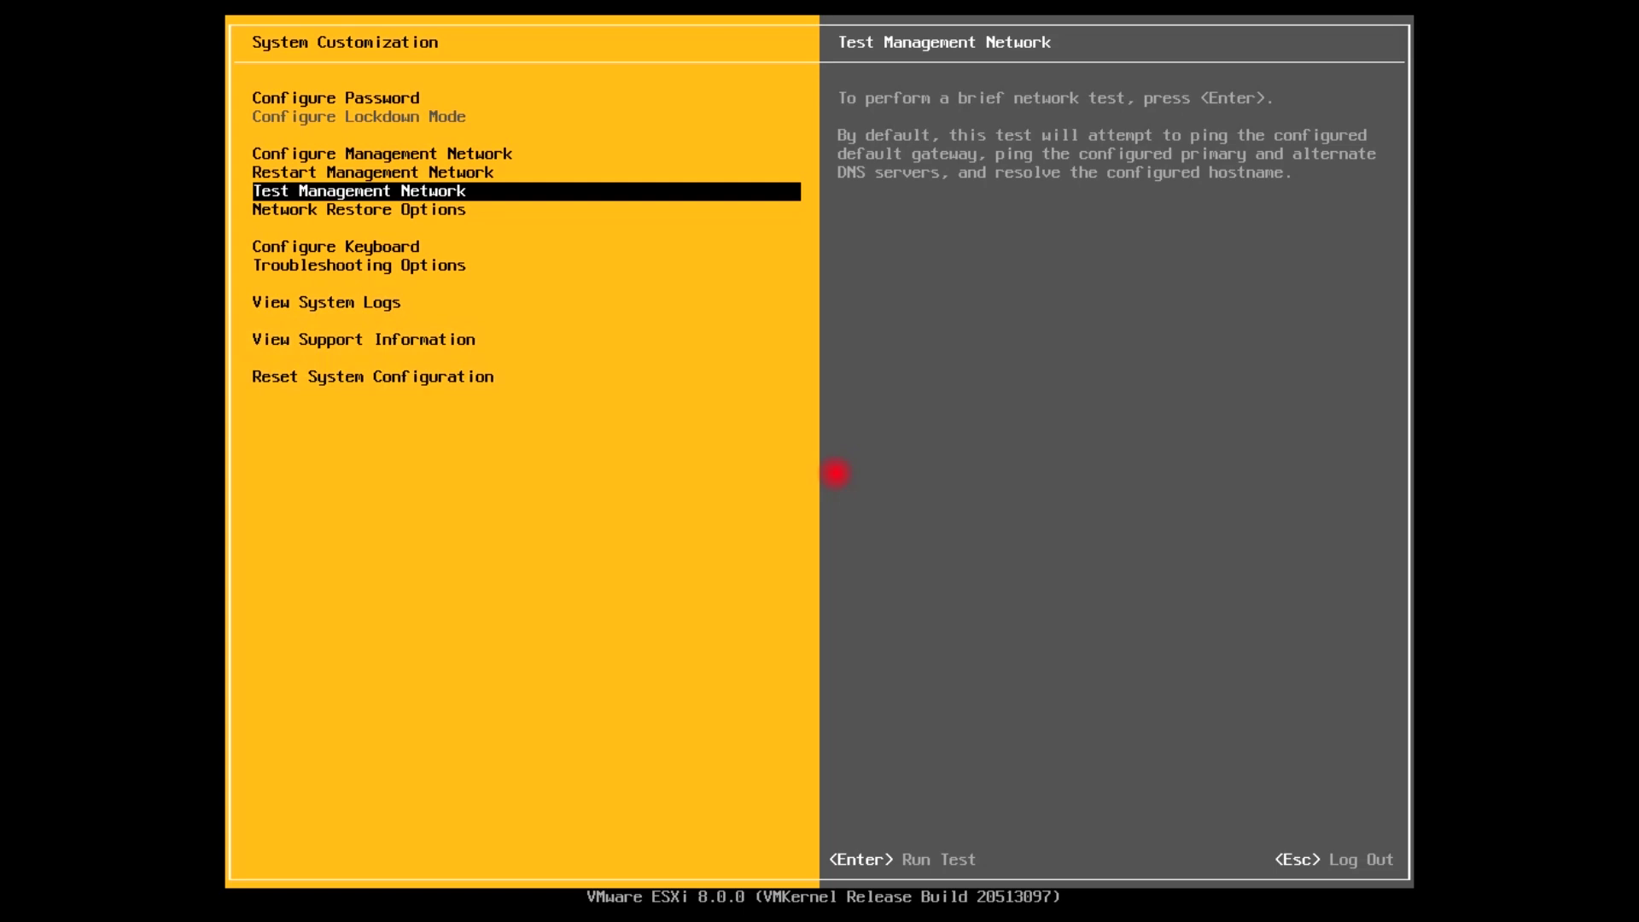
key("Return")
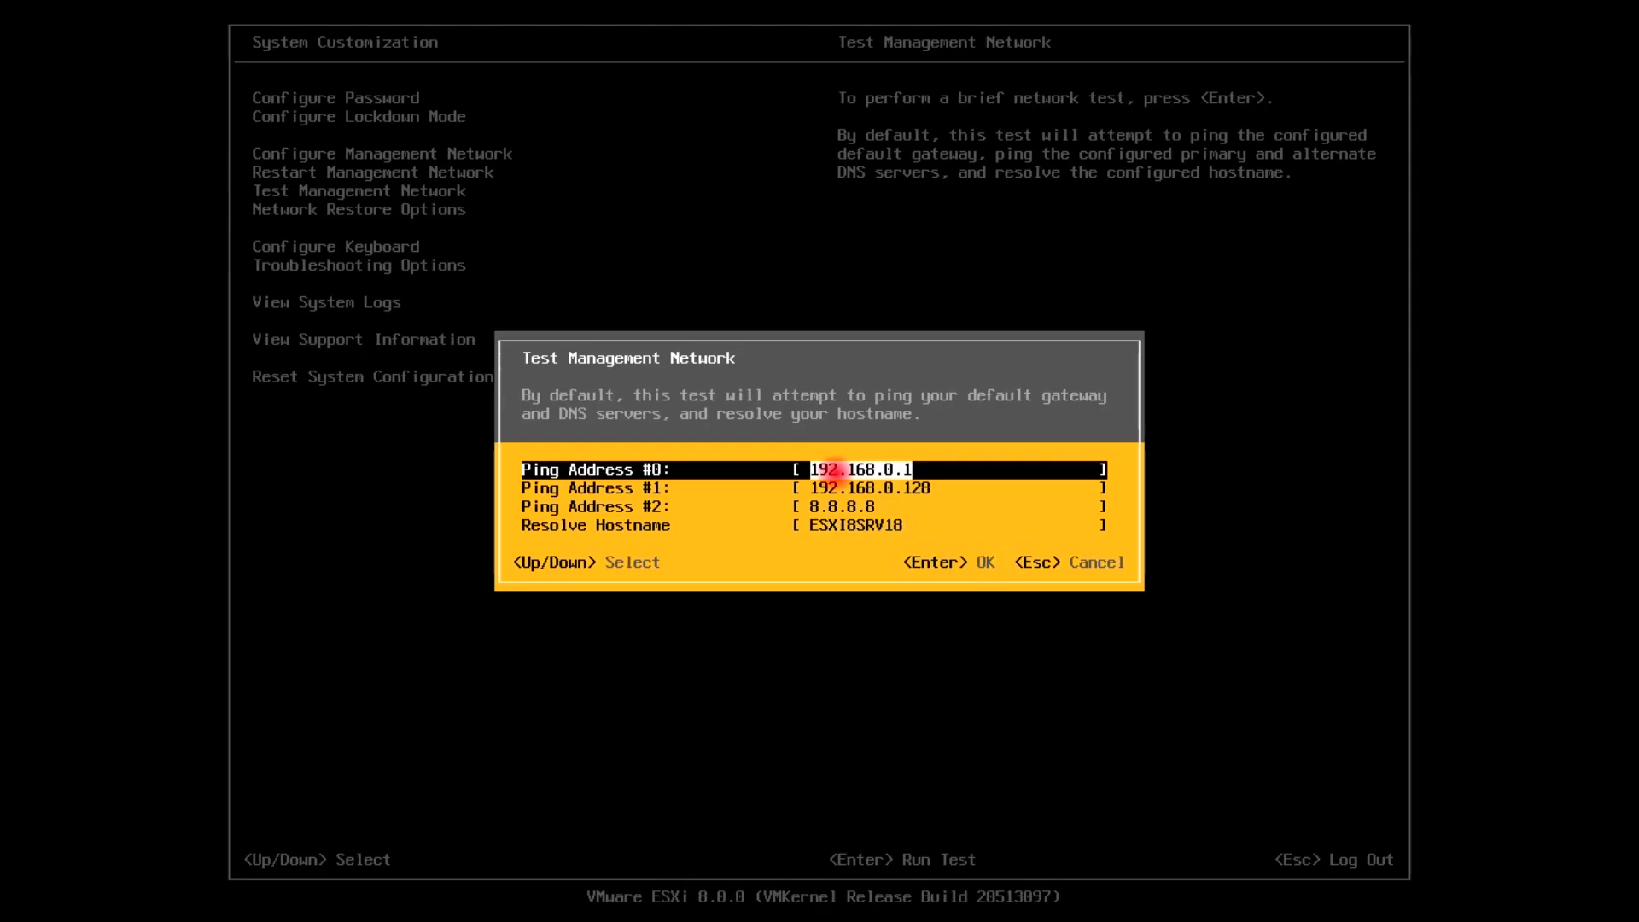
key("Down")
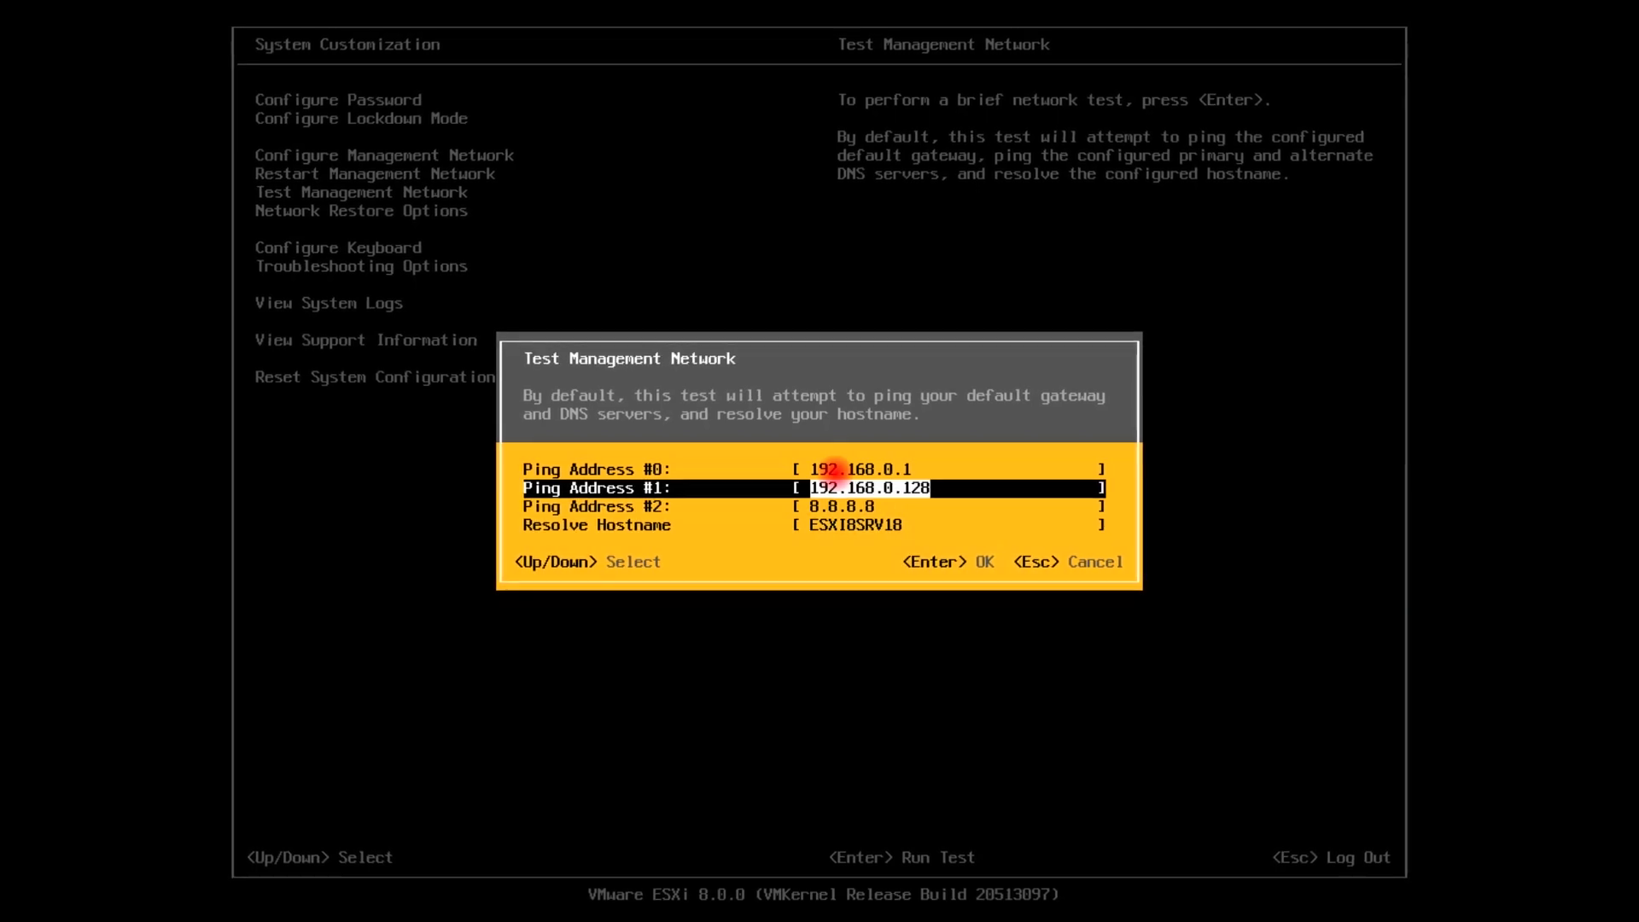
key("Down")
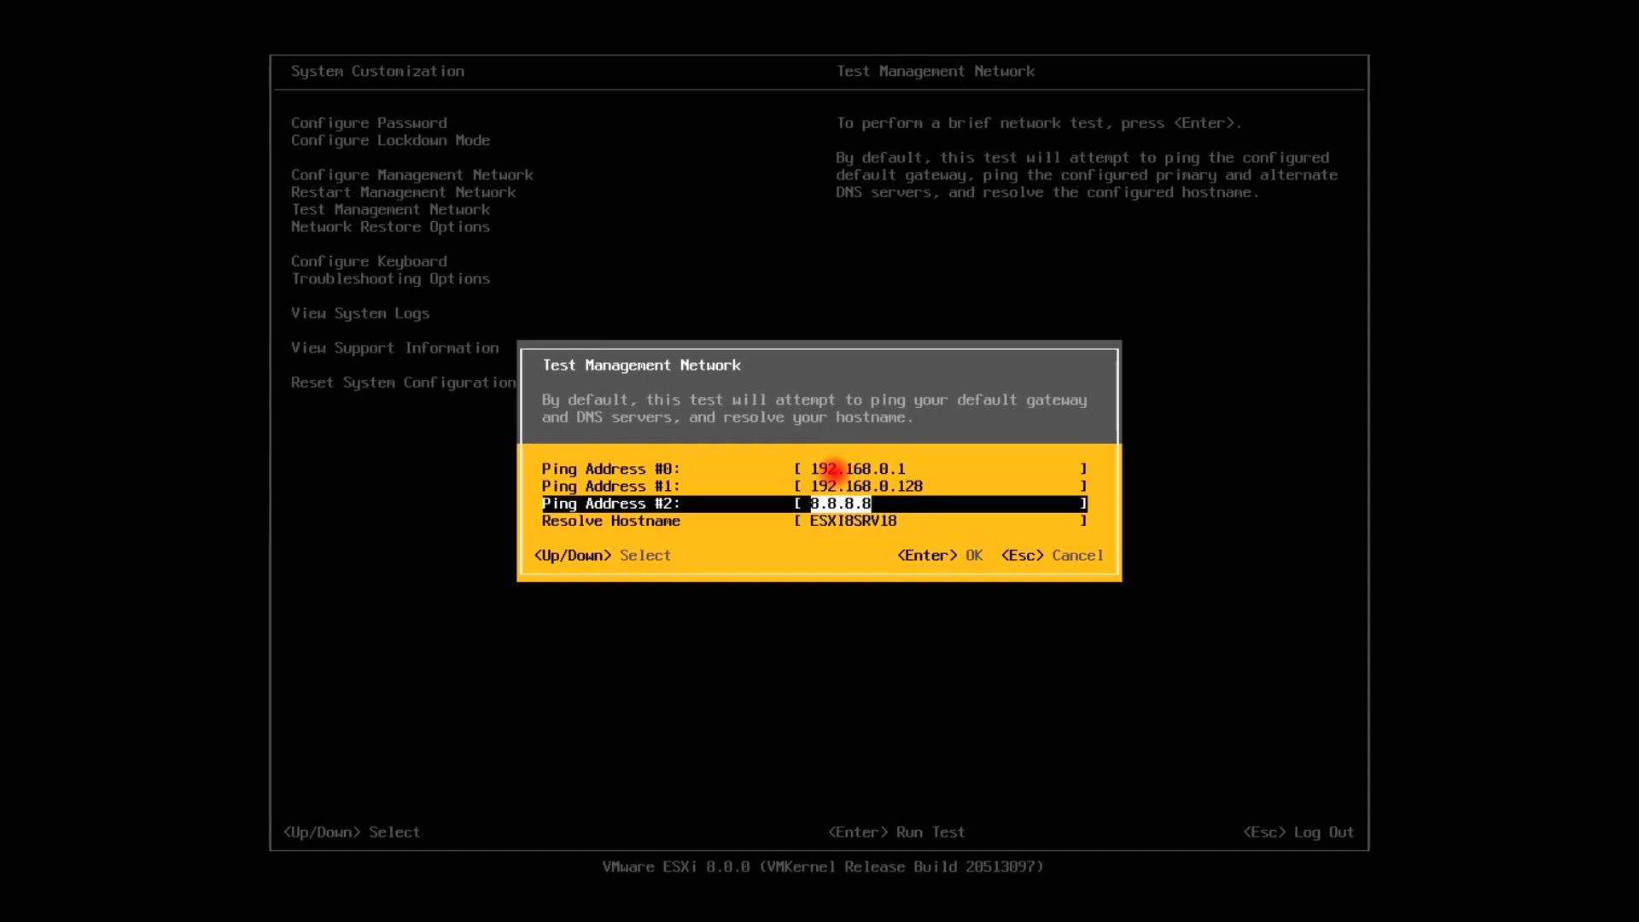
key("Down")
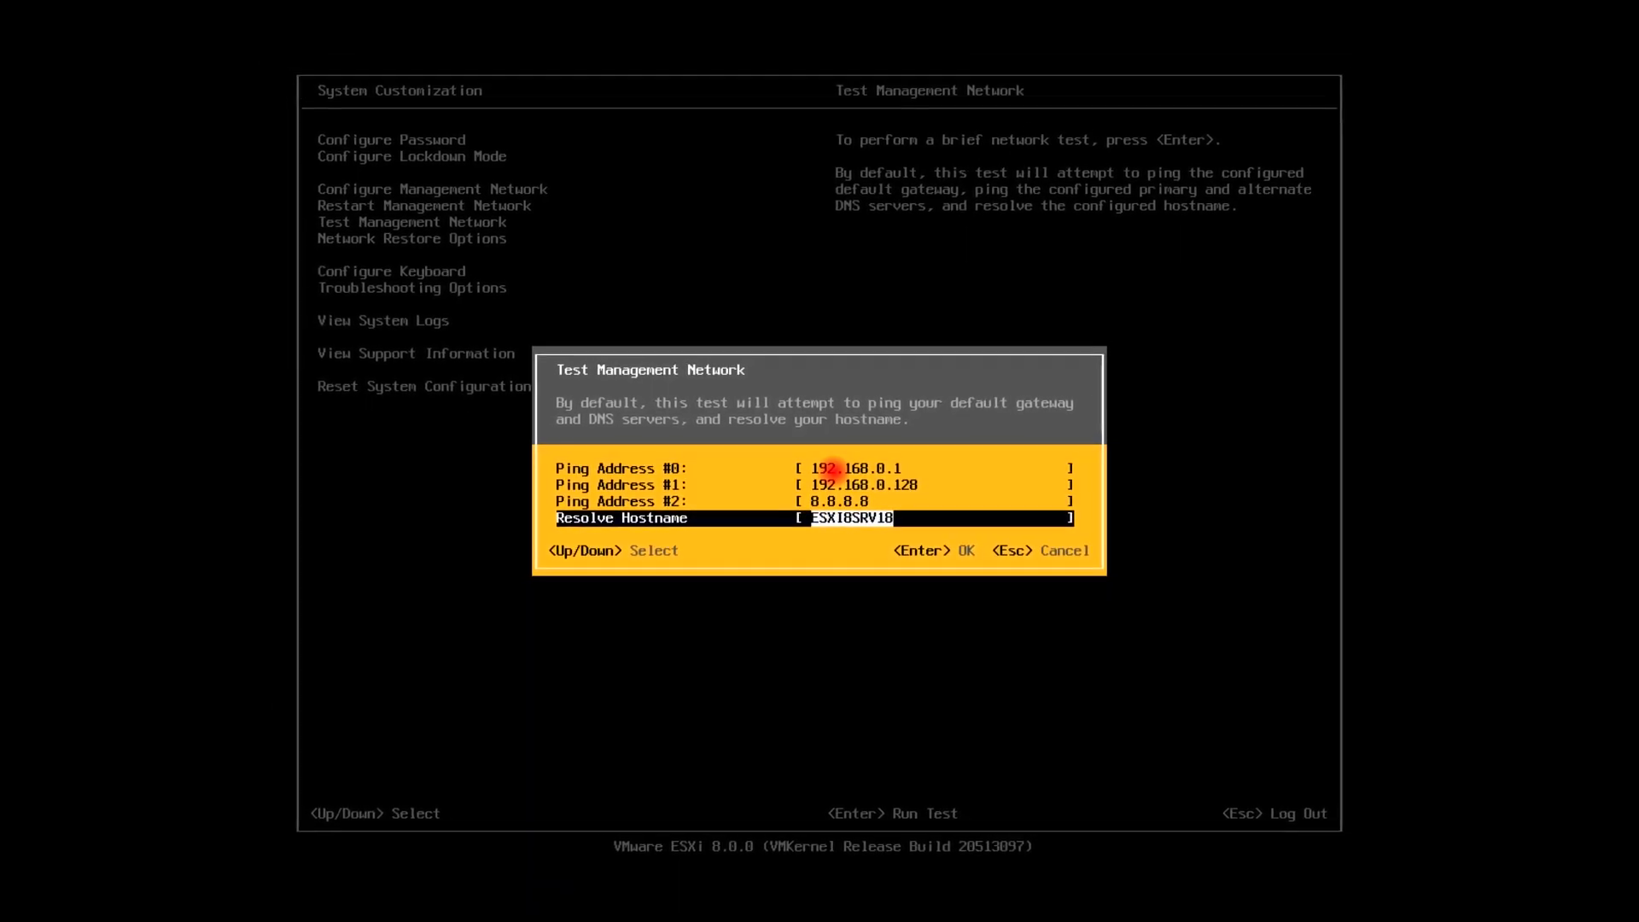
key("Return")
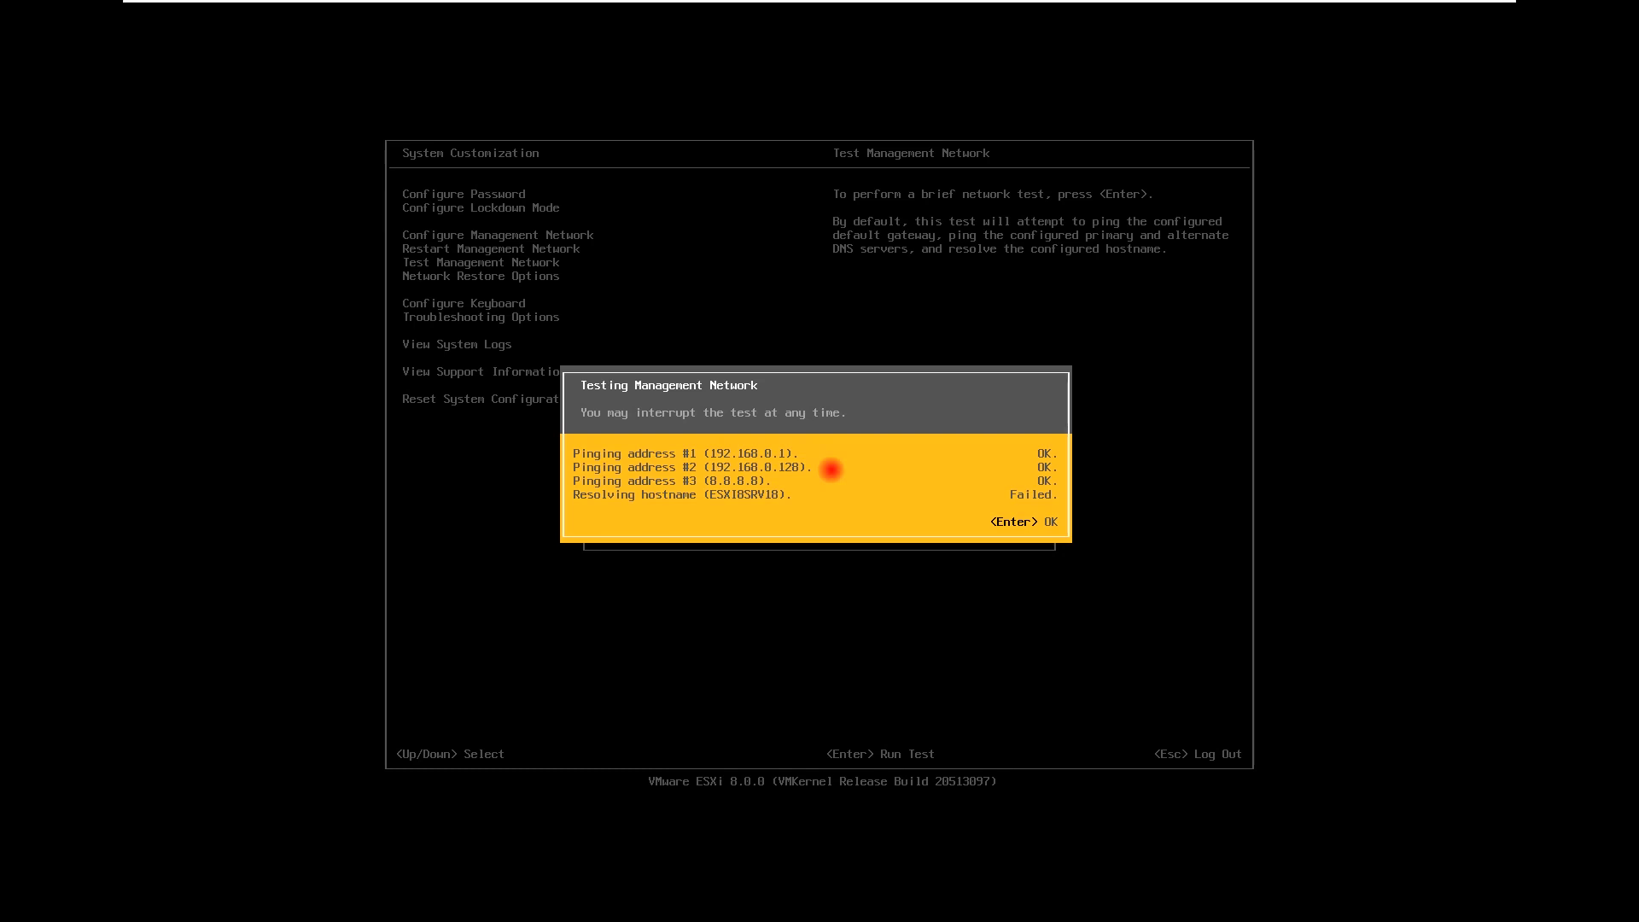
key("Return")
Exit full screen and launch DNS Manager from Server Manager on WINSRV2019VM01
mouse_move(658, 1)
left_click(700, 16)
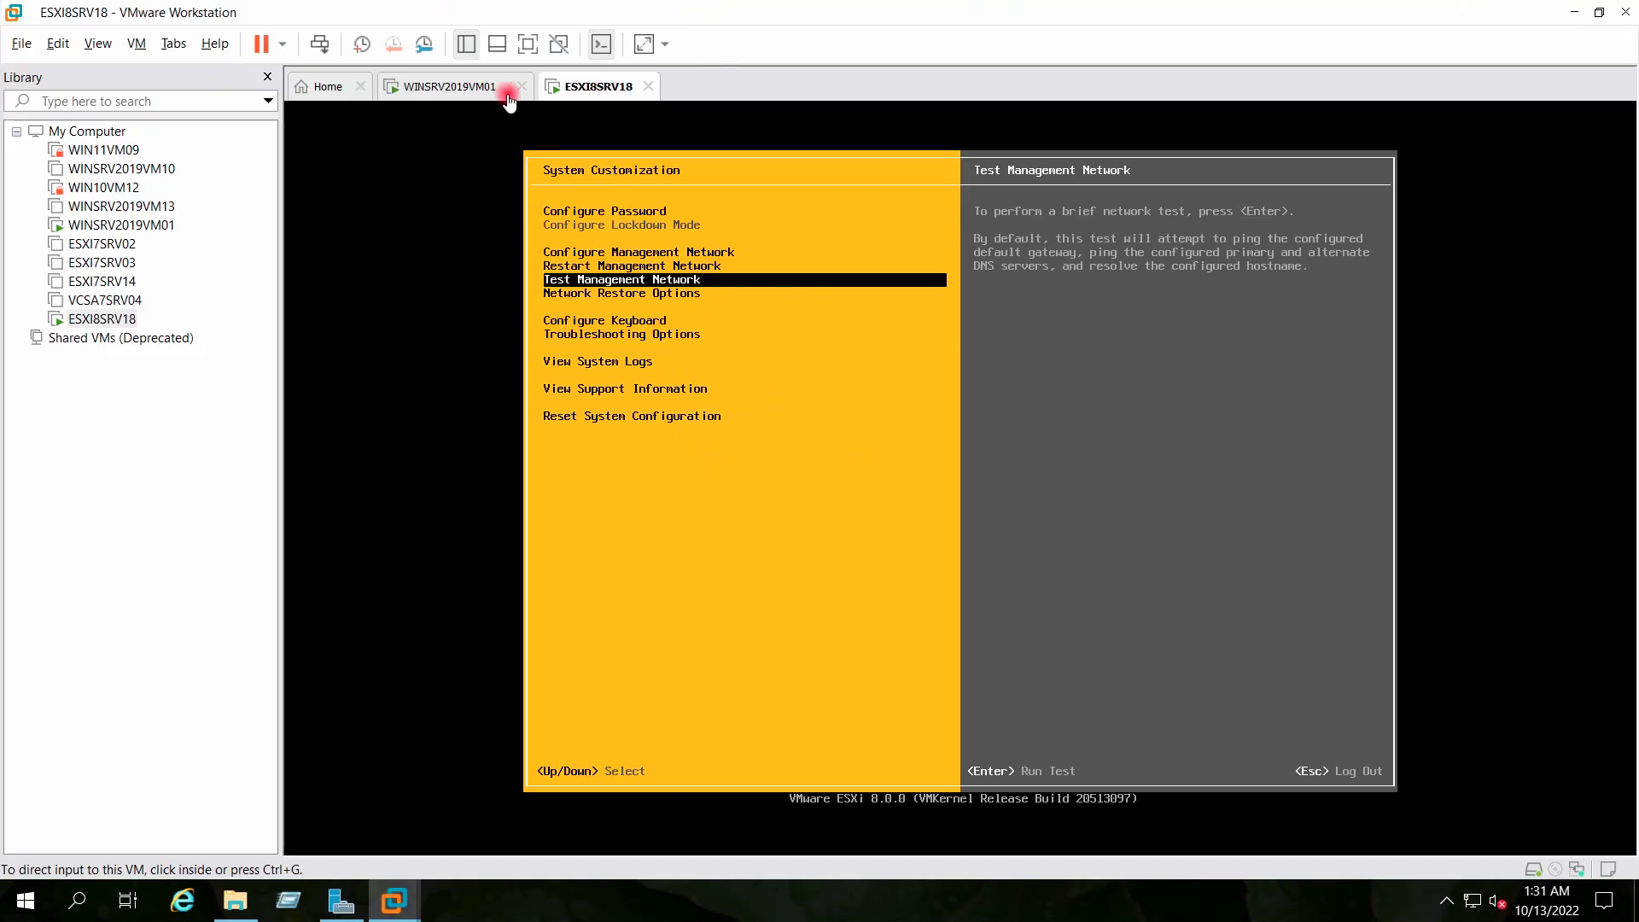
left_click(462, 90)
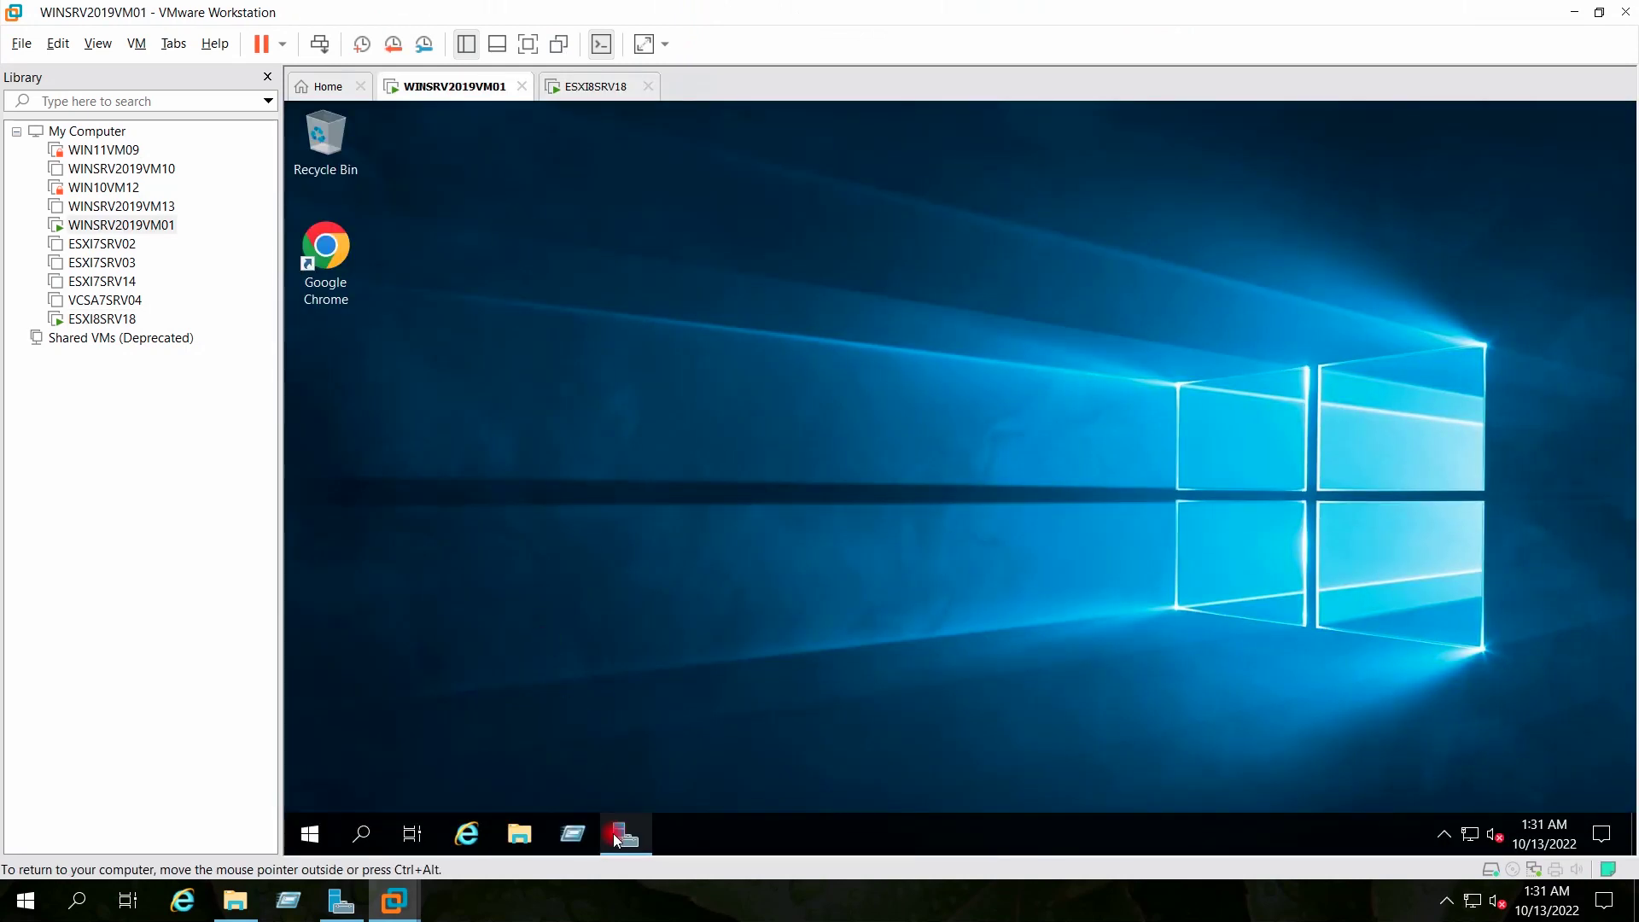
left_click(615, 841)
left_click(982, 196)
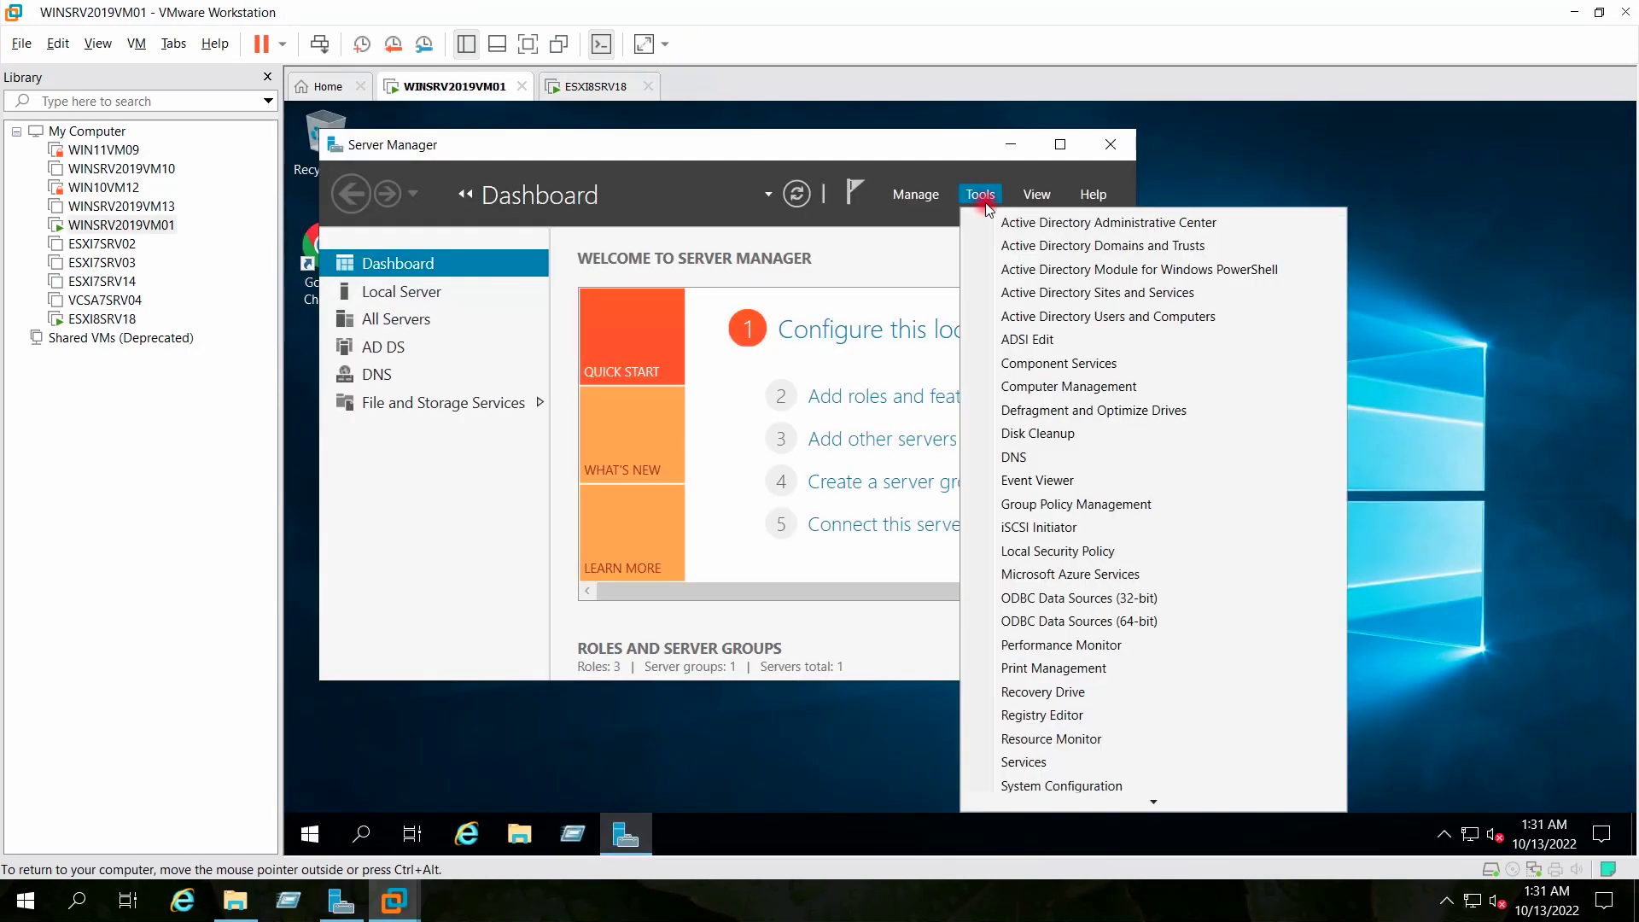
left_click(1008, 457)
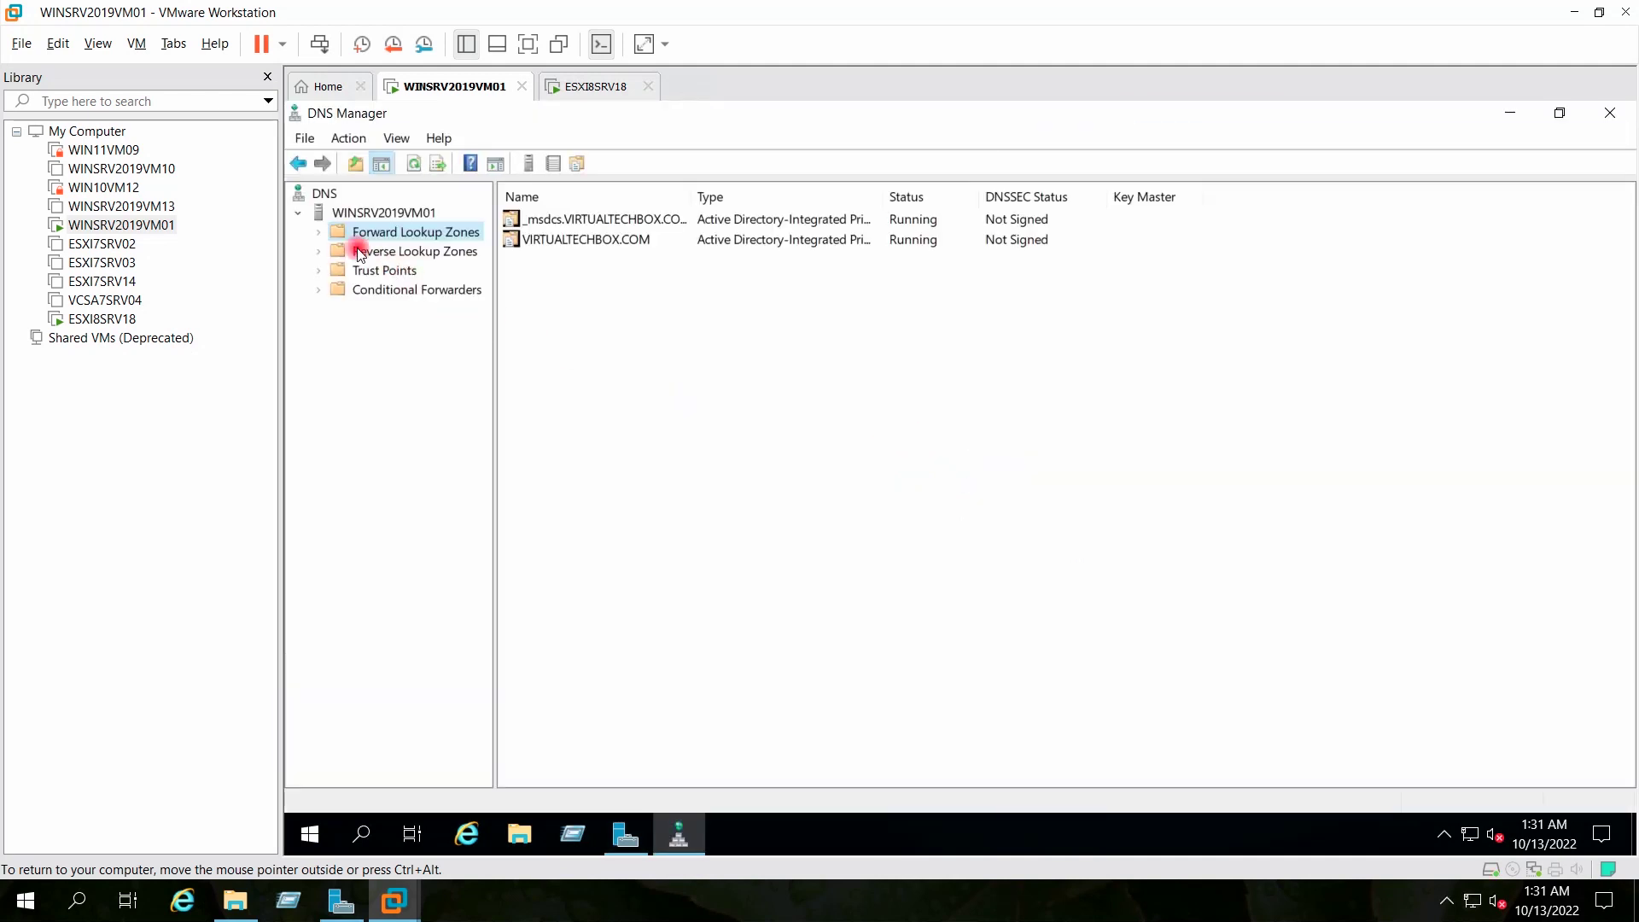
Add host record ESXI8SRV18 at 192.168.0.144 in the VIRTUALTECHBOX.COM forward lookup zone
left_click(316, 232)
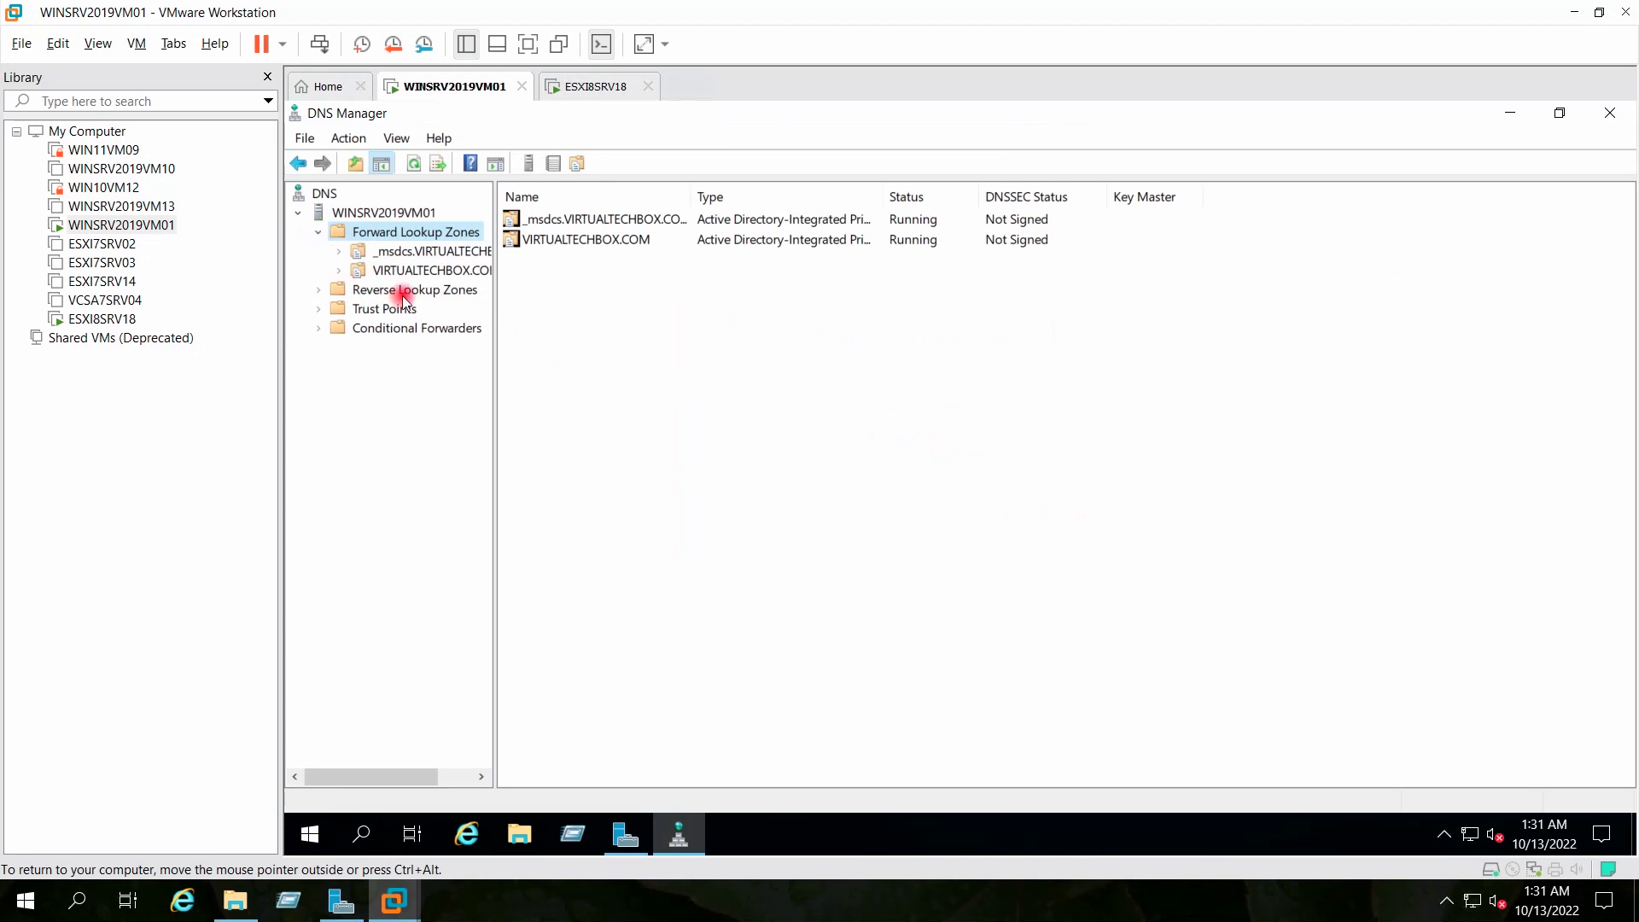
double_click(367, 271)
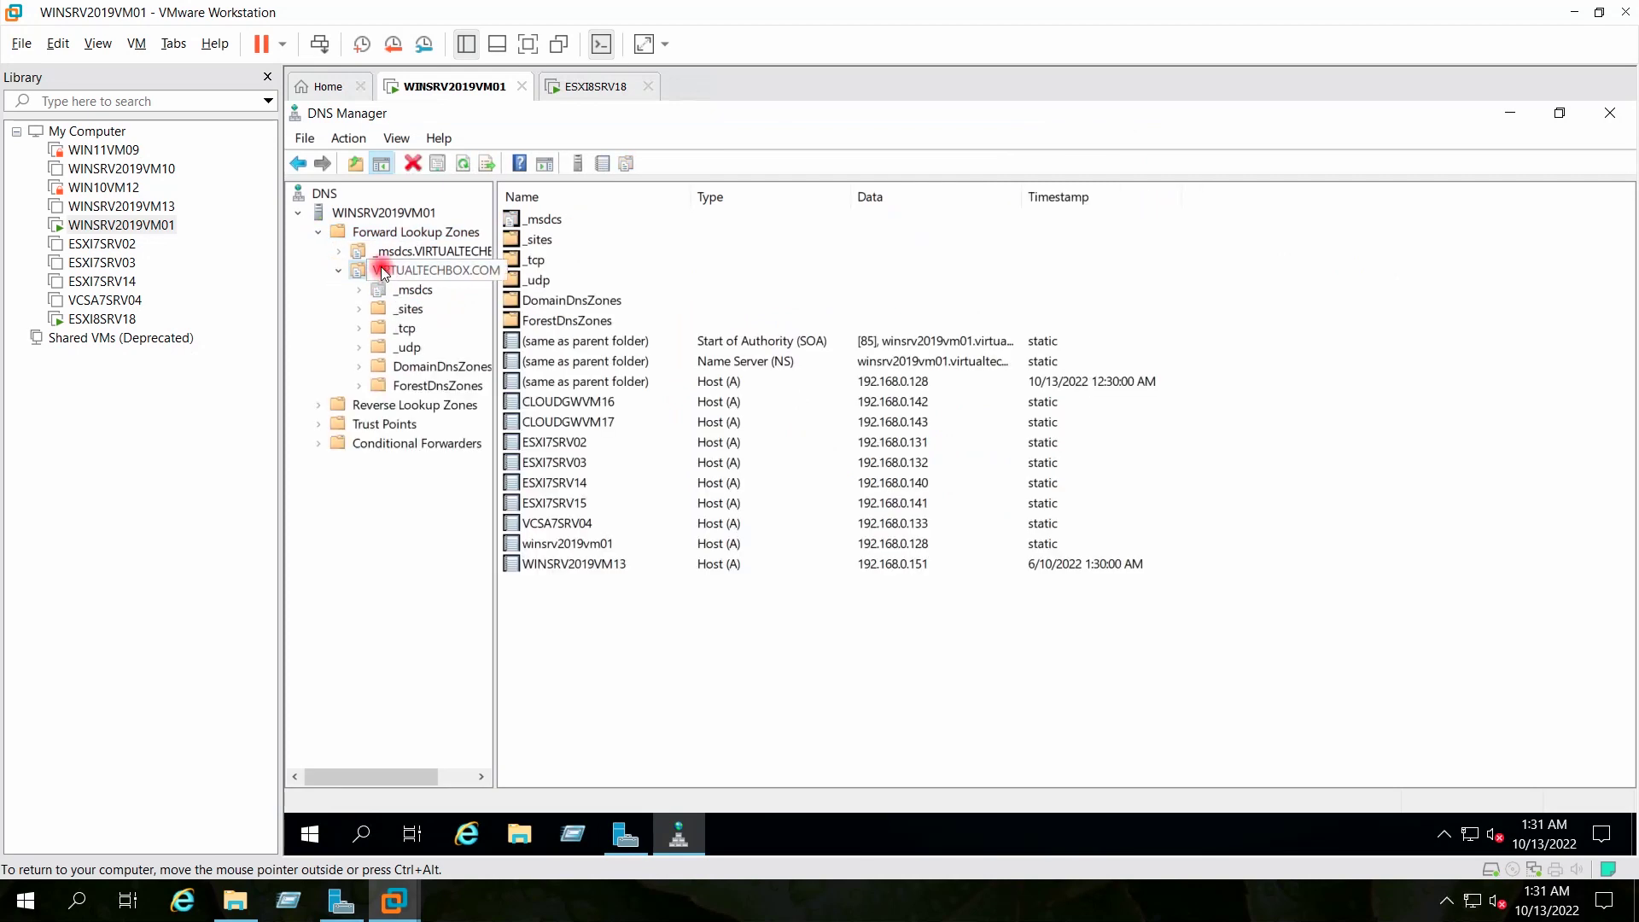
right_click(381, 272)
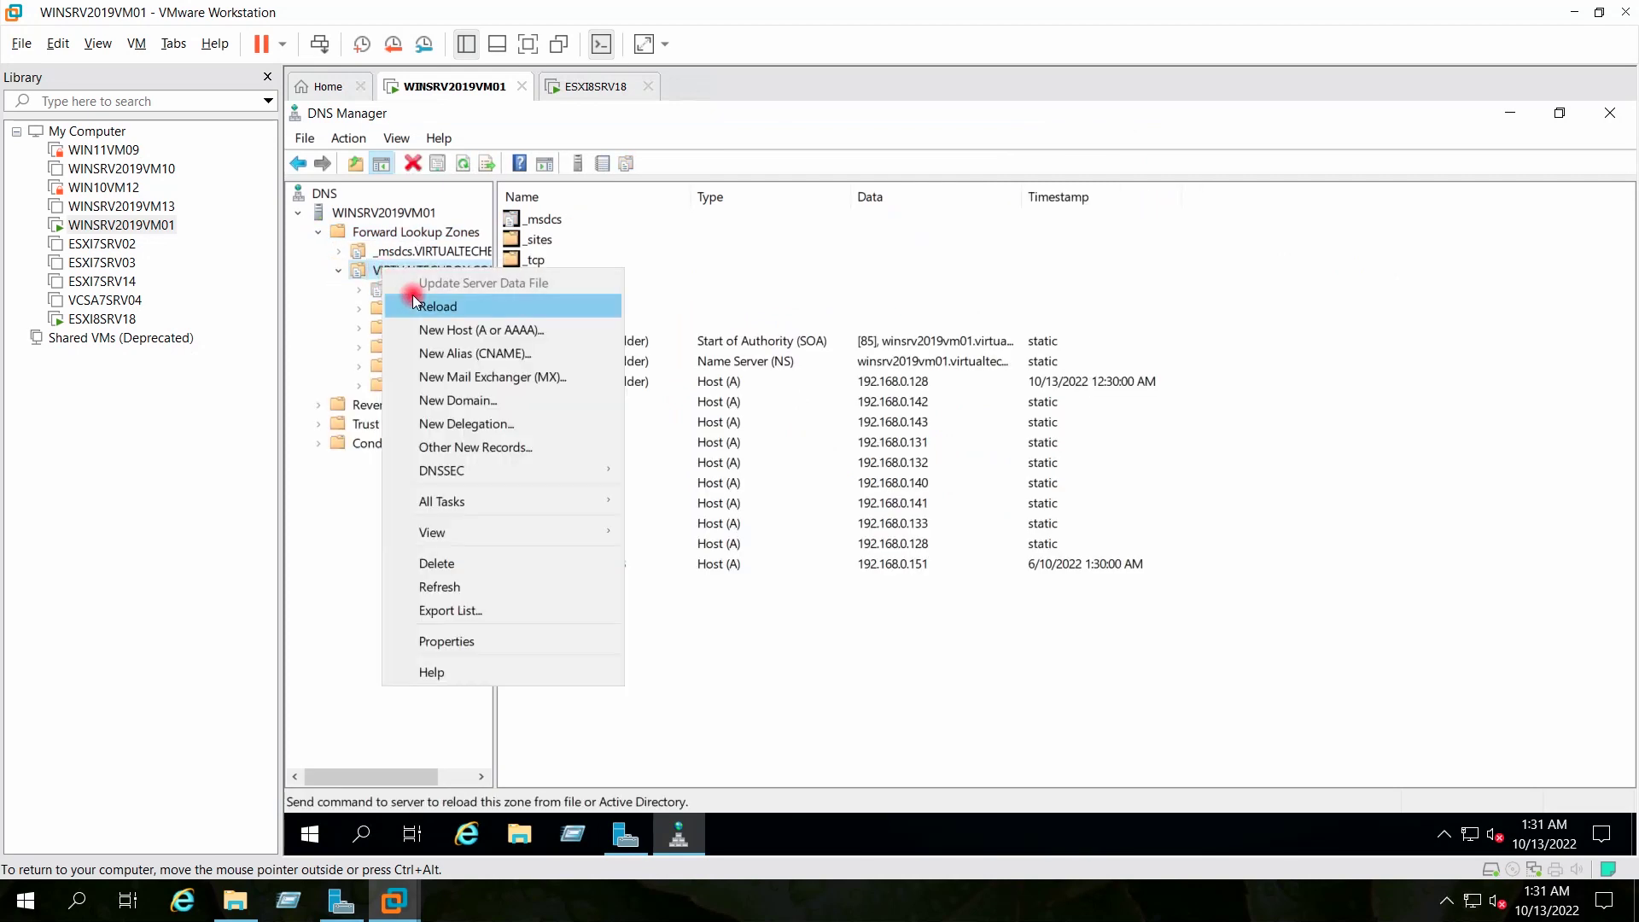
left_click(431, 331)
type("ESXI8S")
type("RV18")
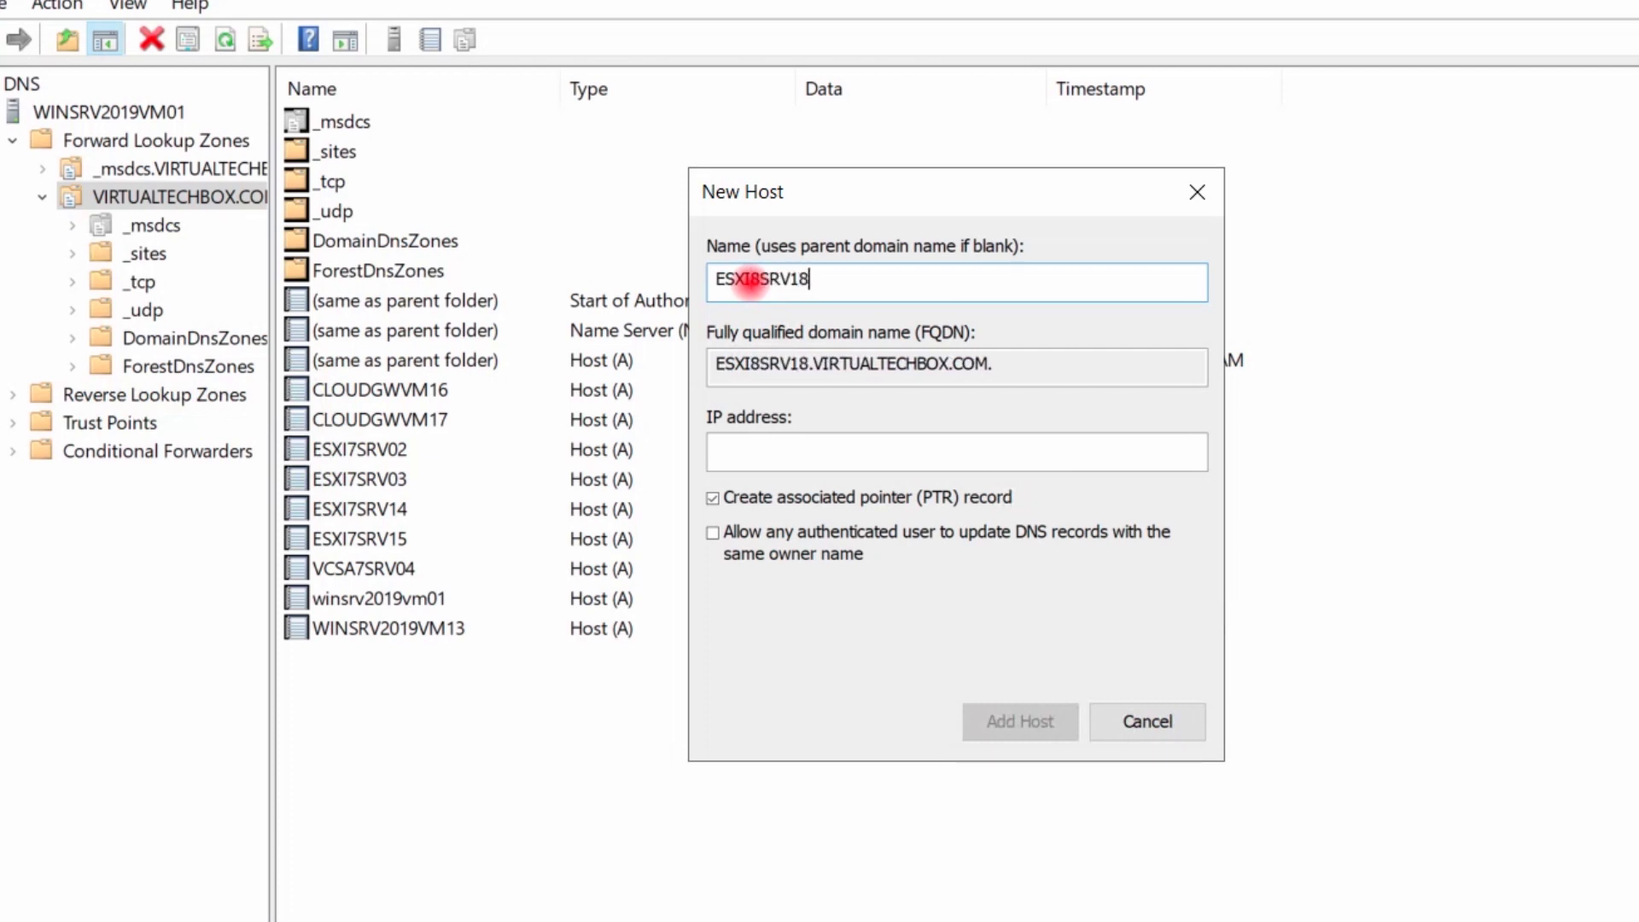
left_click(805, 456)
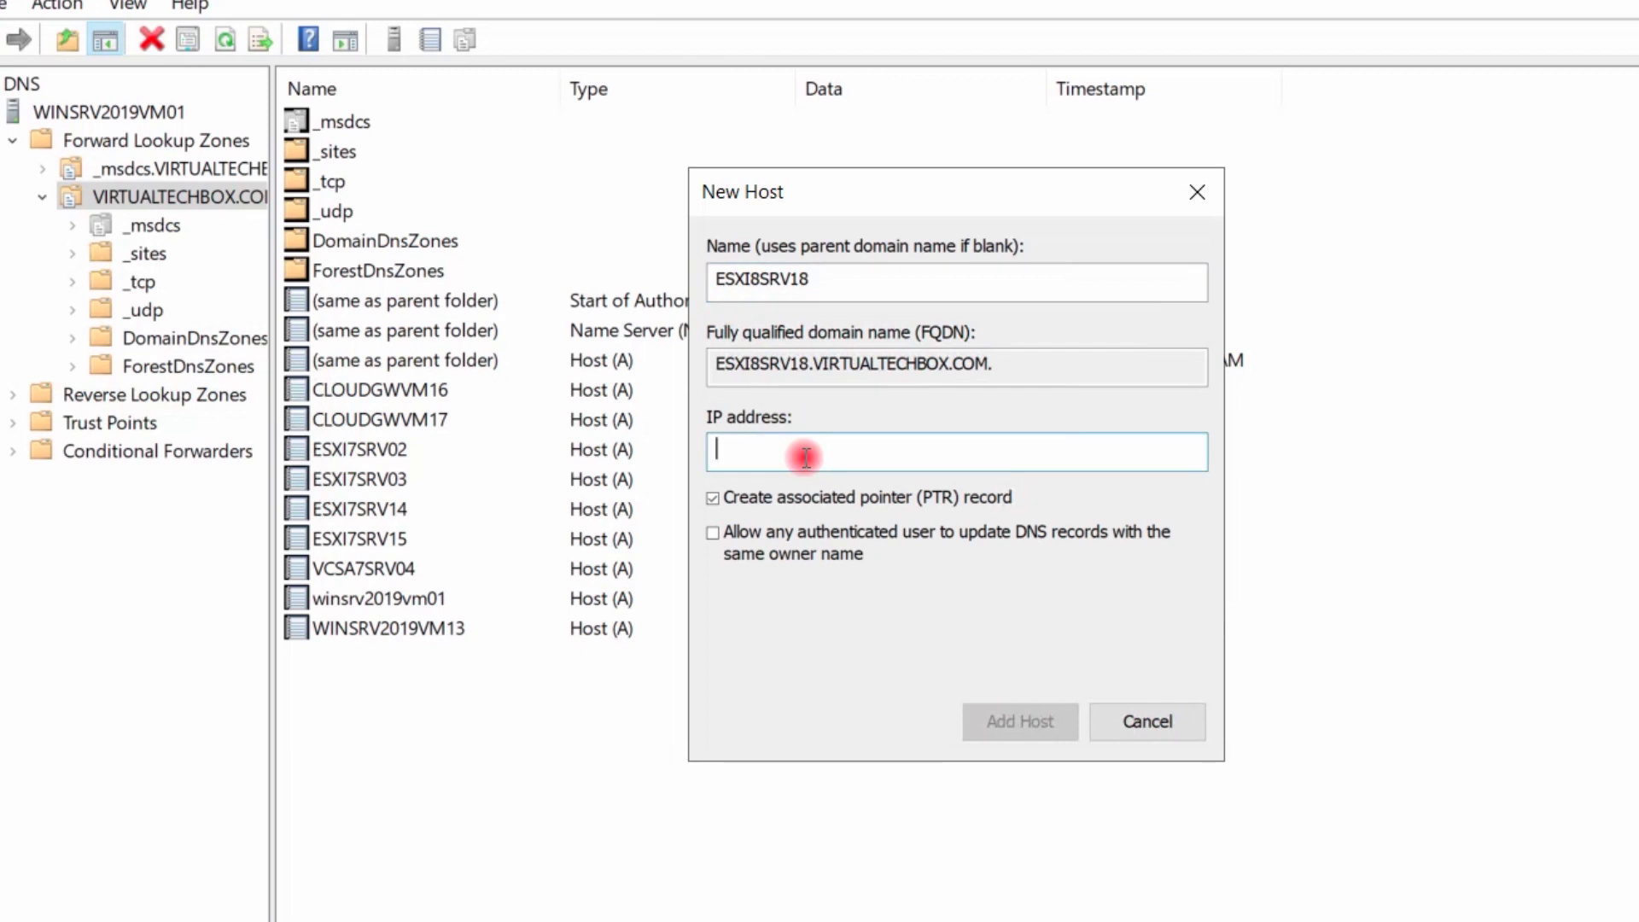
type("92.168.0.144")
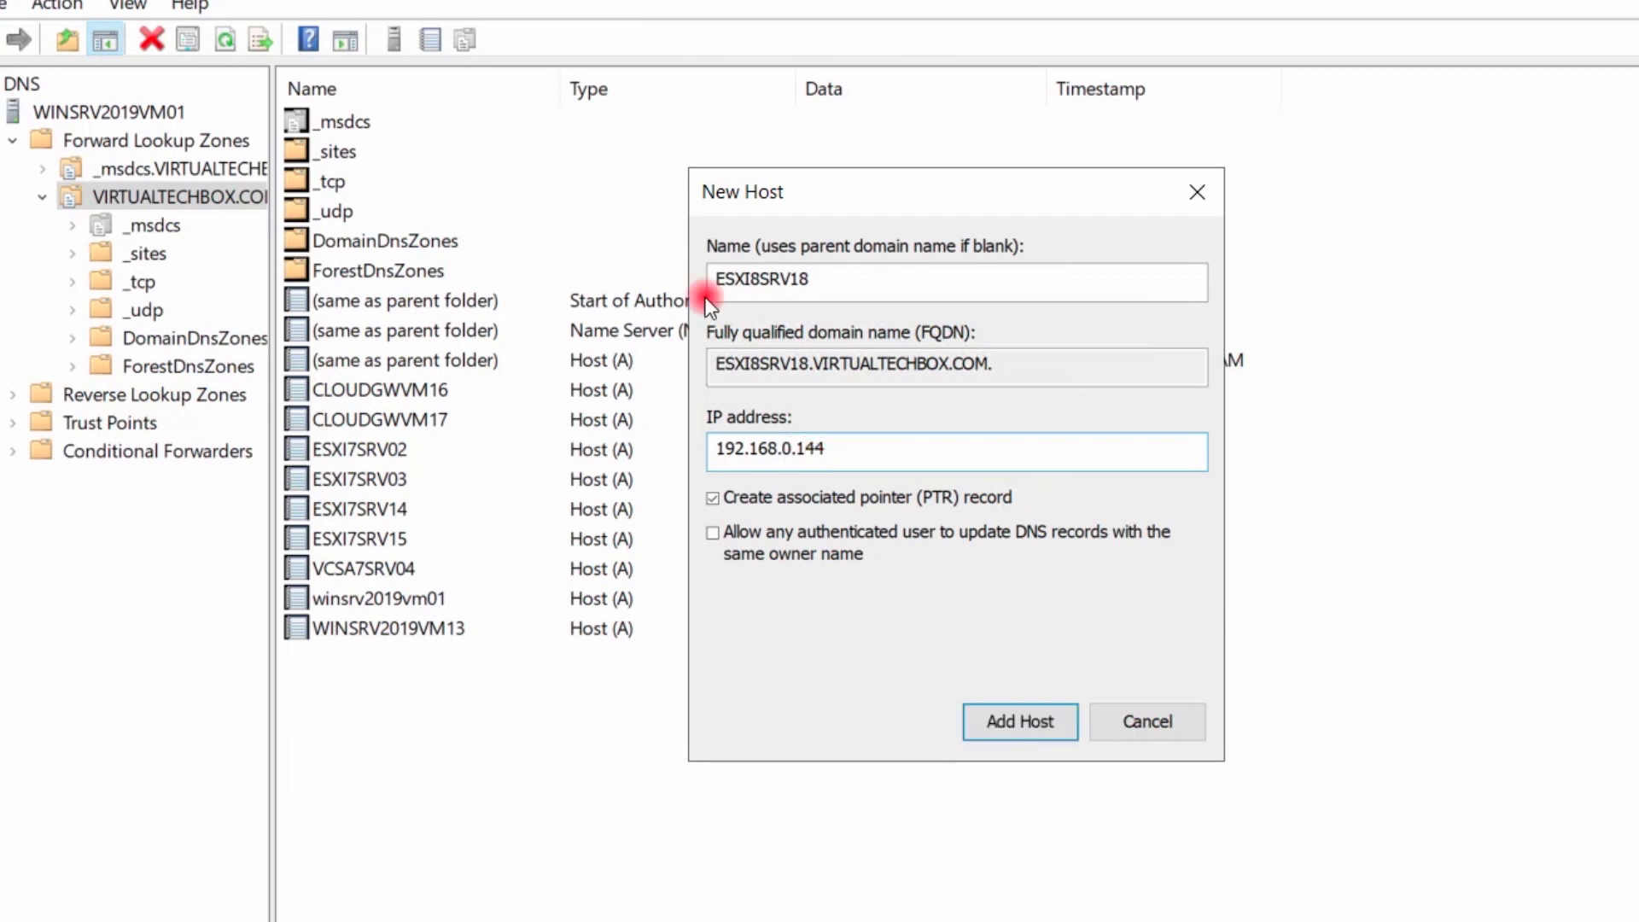
left_click_drag(847, 275, 677, 277)
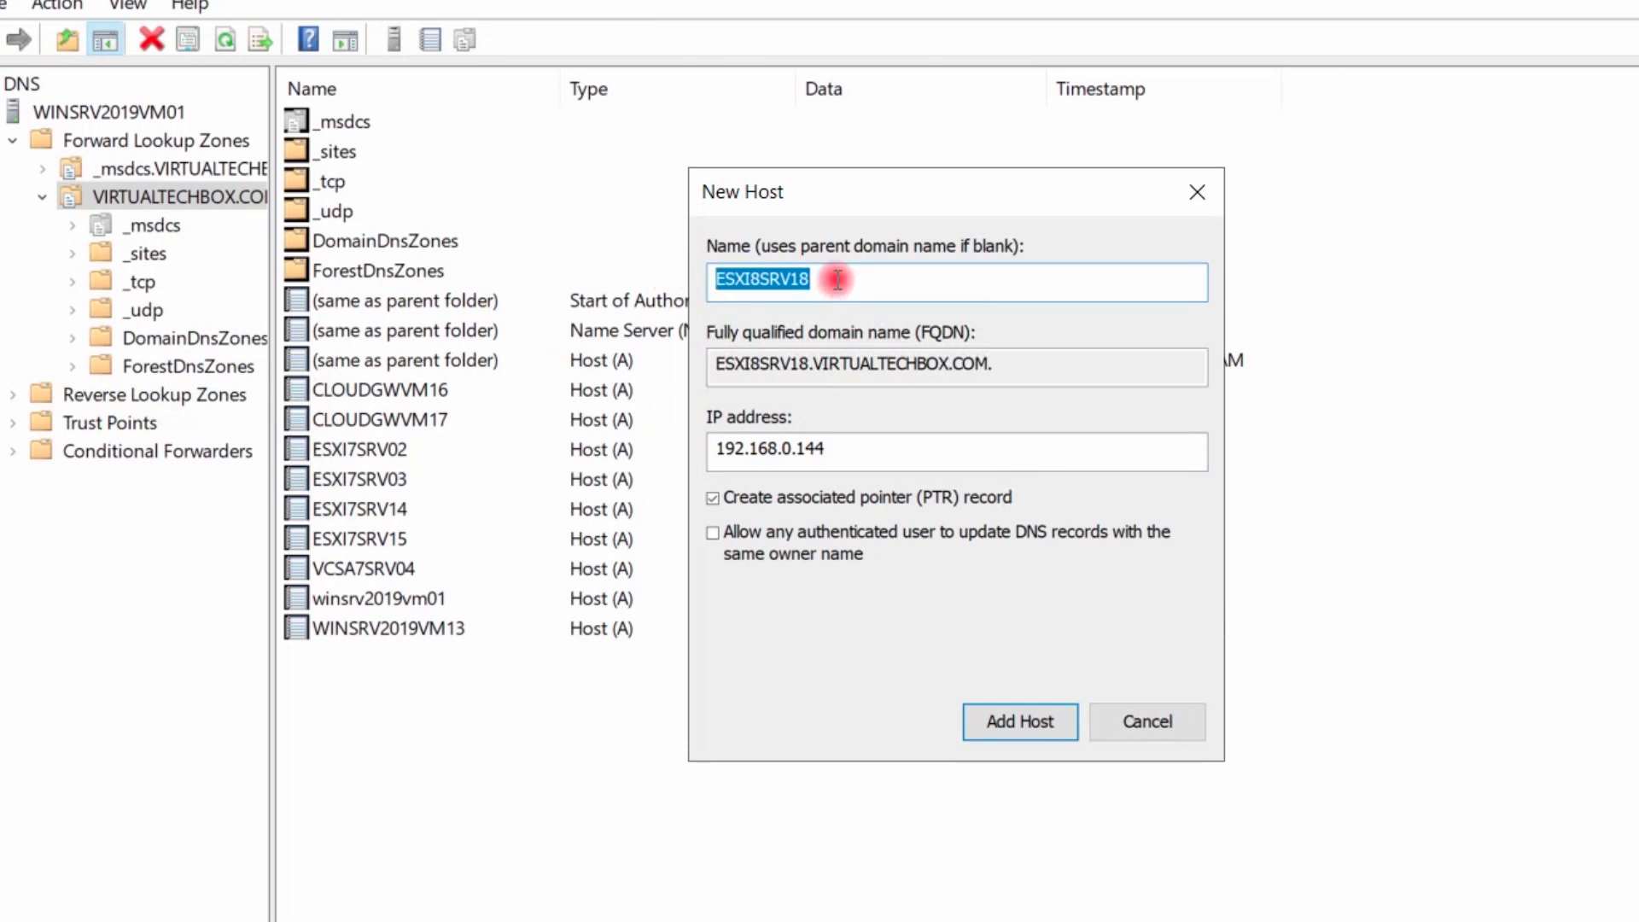
left_click_drag(852, 450, 706, 446)
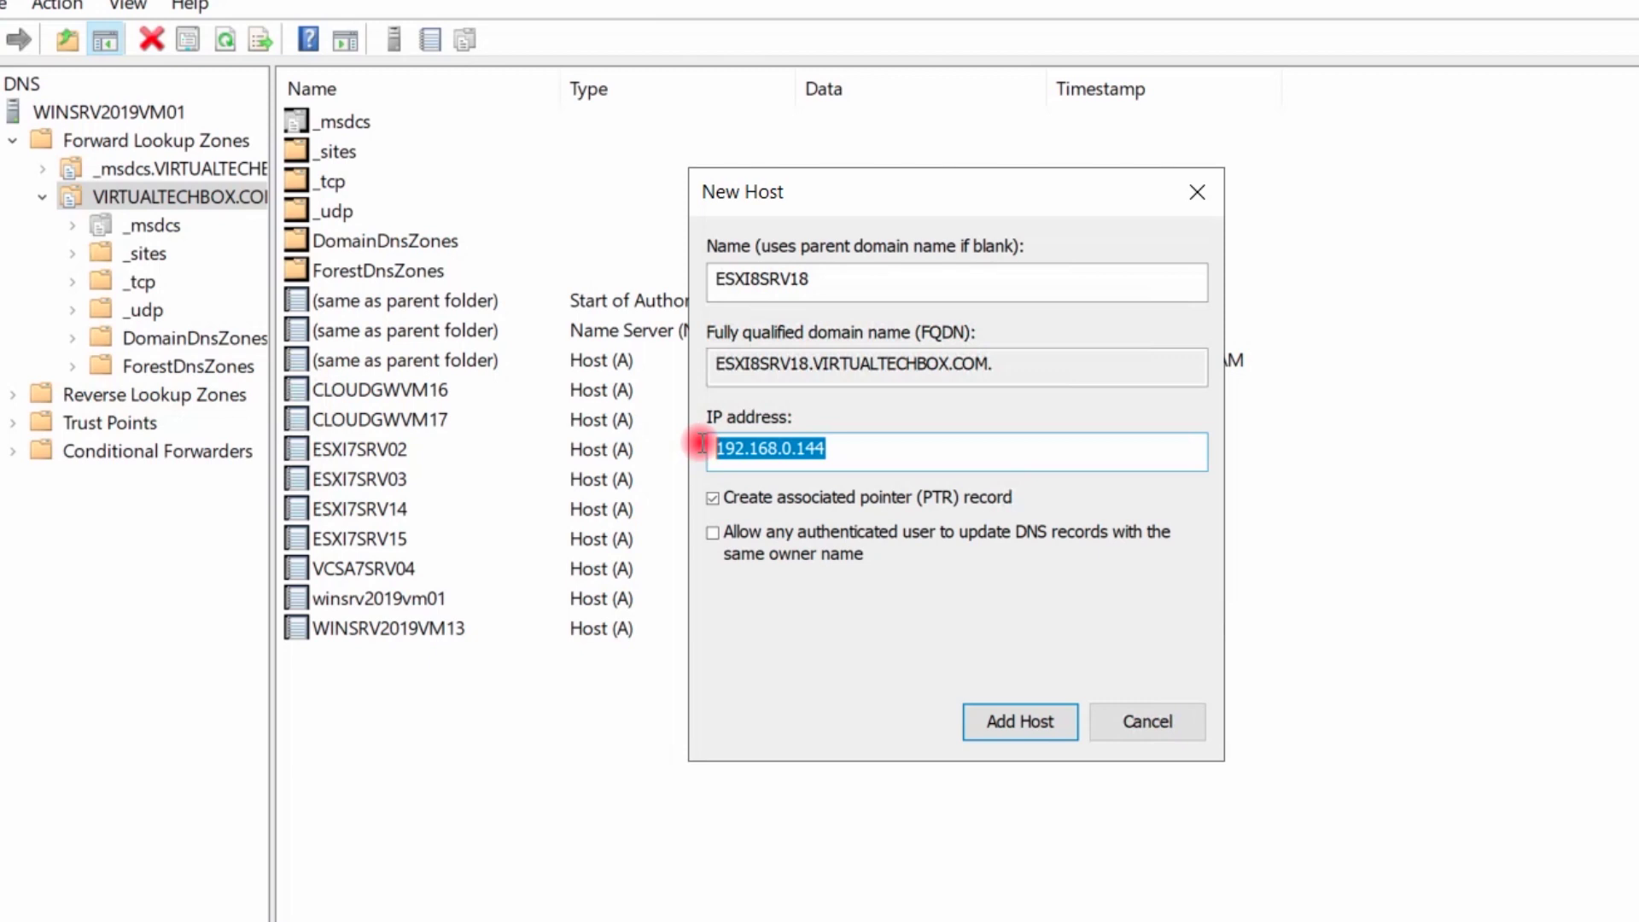
left_click(929, 470)
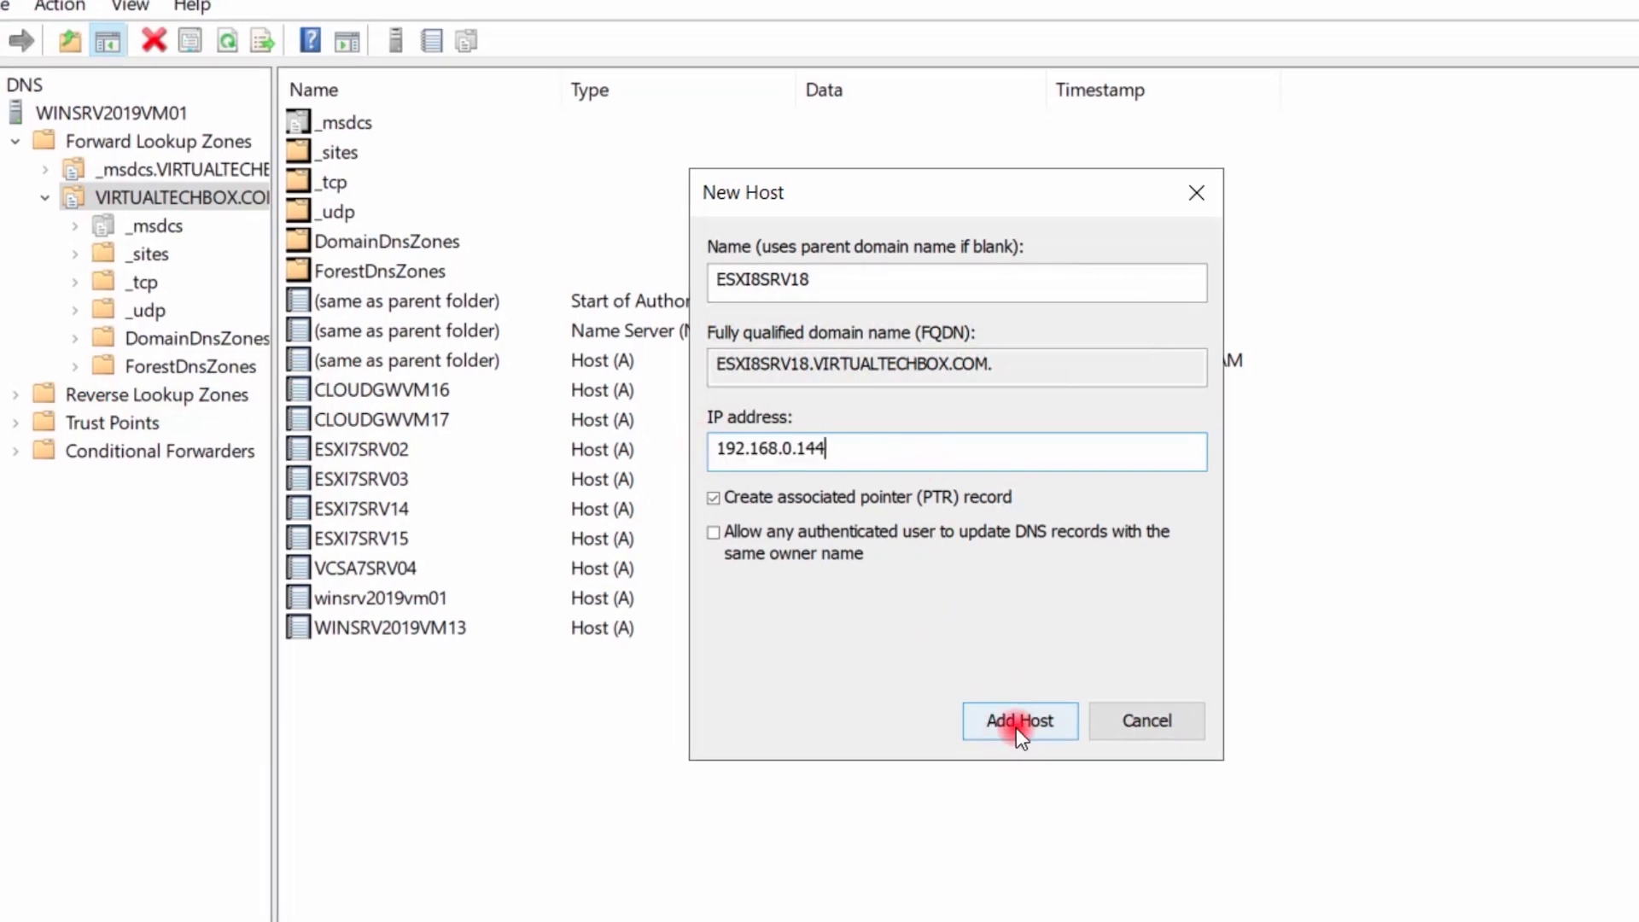
left_click(1020, 722)
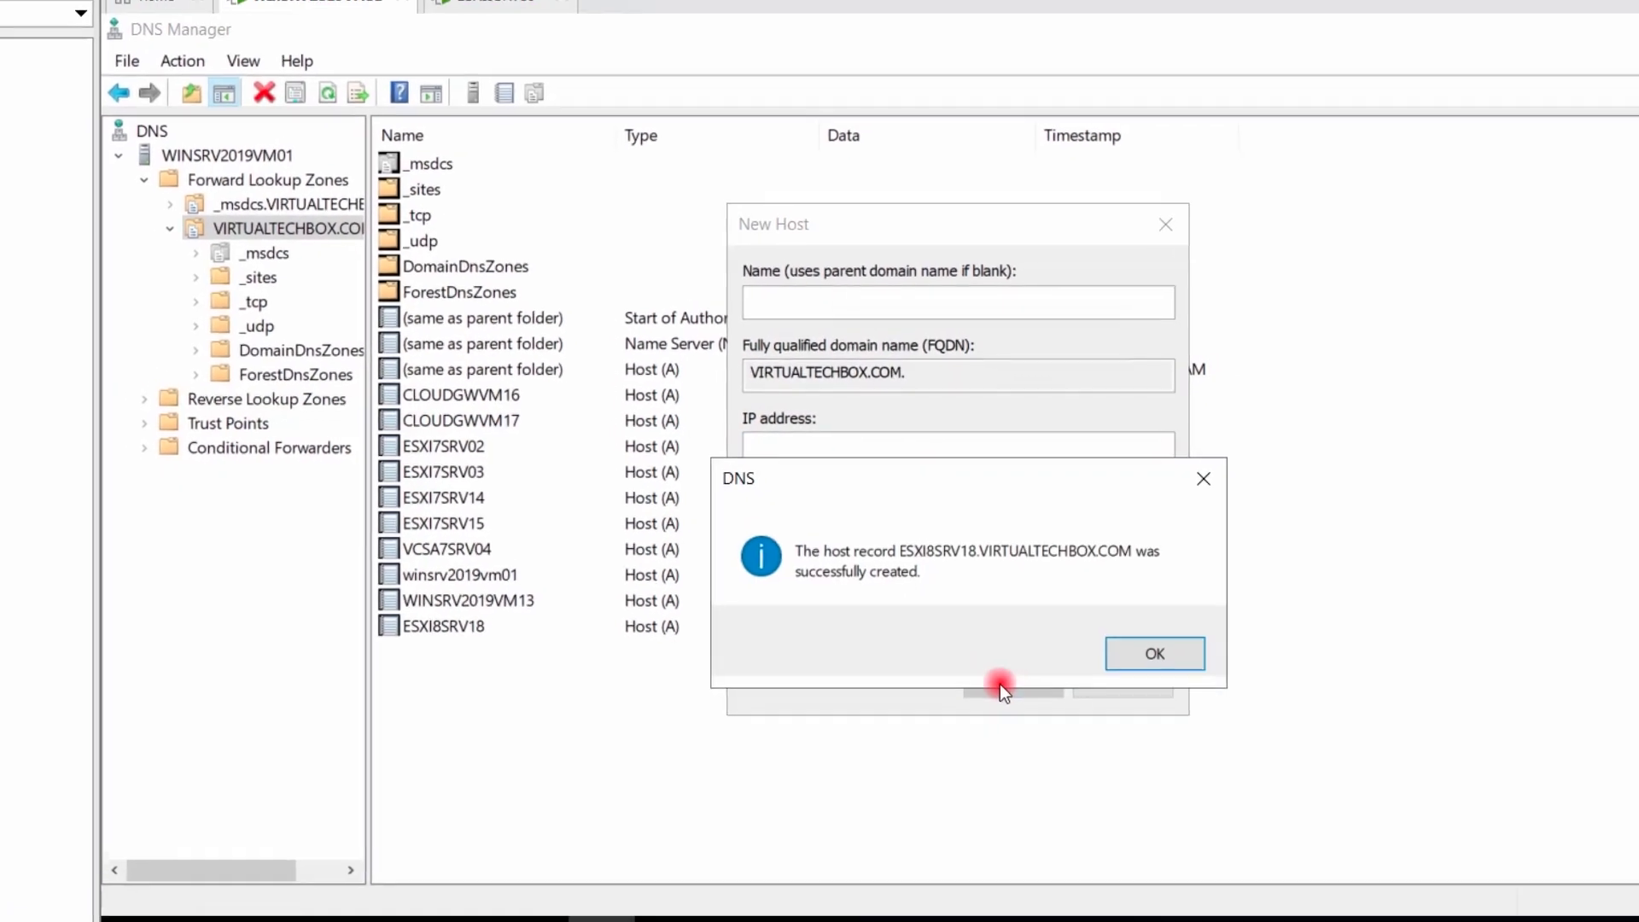
left_click(1155, 654)
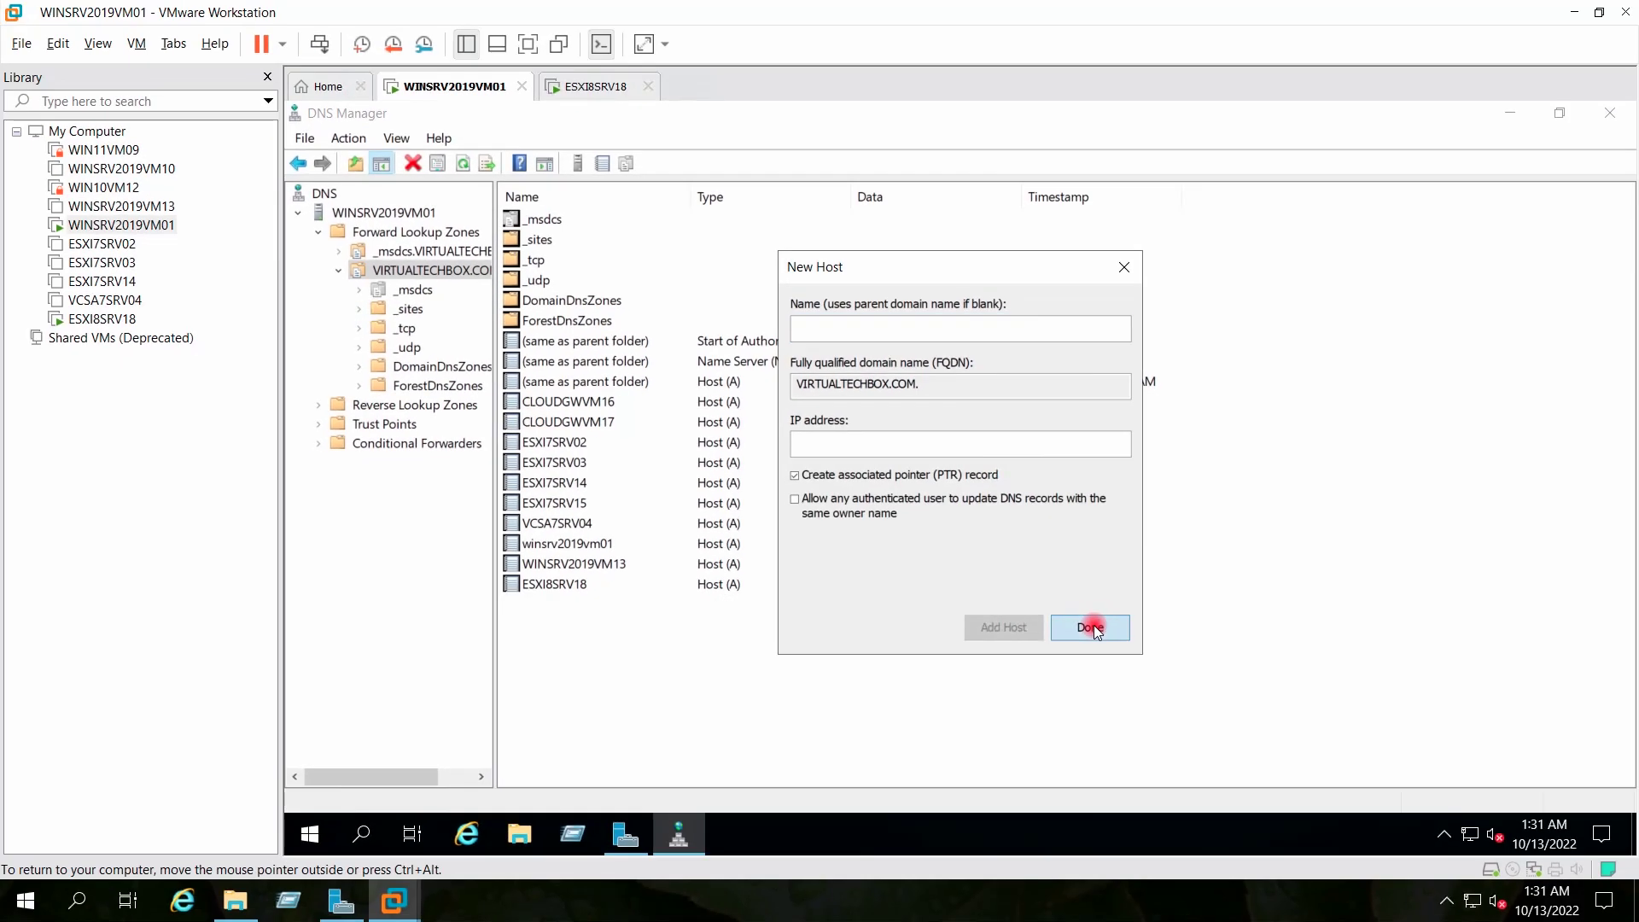
left_click(1091, 628)
Reload the VIRTUALTECHBOX.COM zone and return to the ESXI8SRV18 virtual machine console
right_click(438, 271)
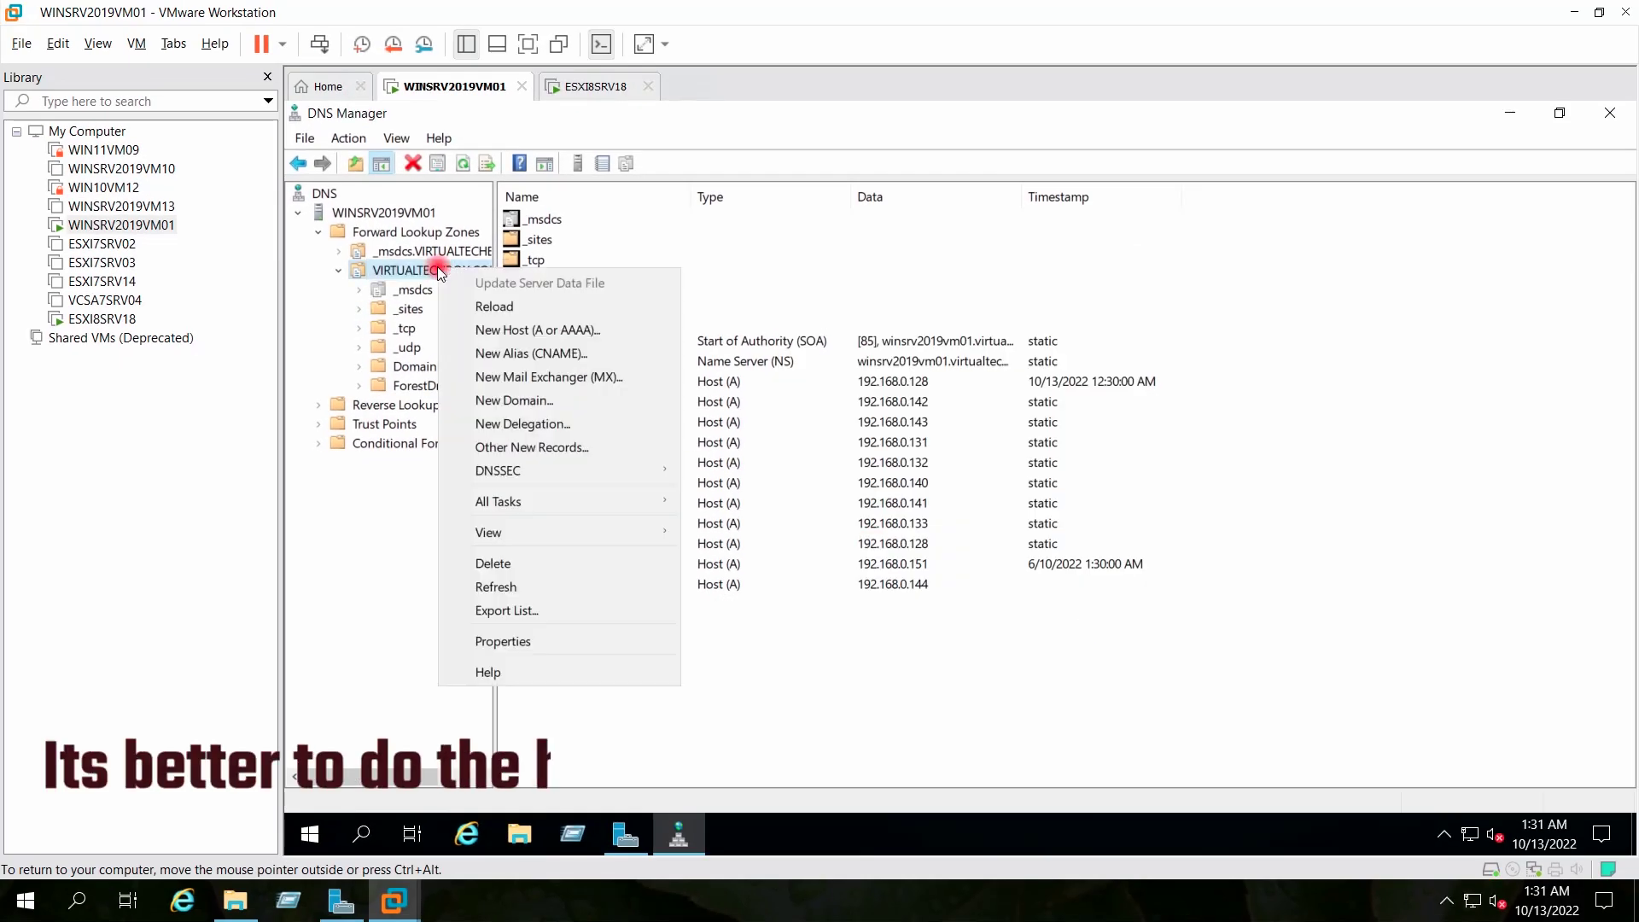
left_click(471, 307)
left_click(1040, 612)
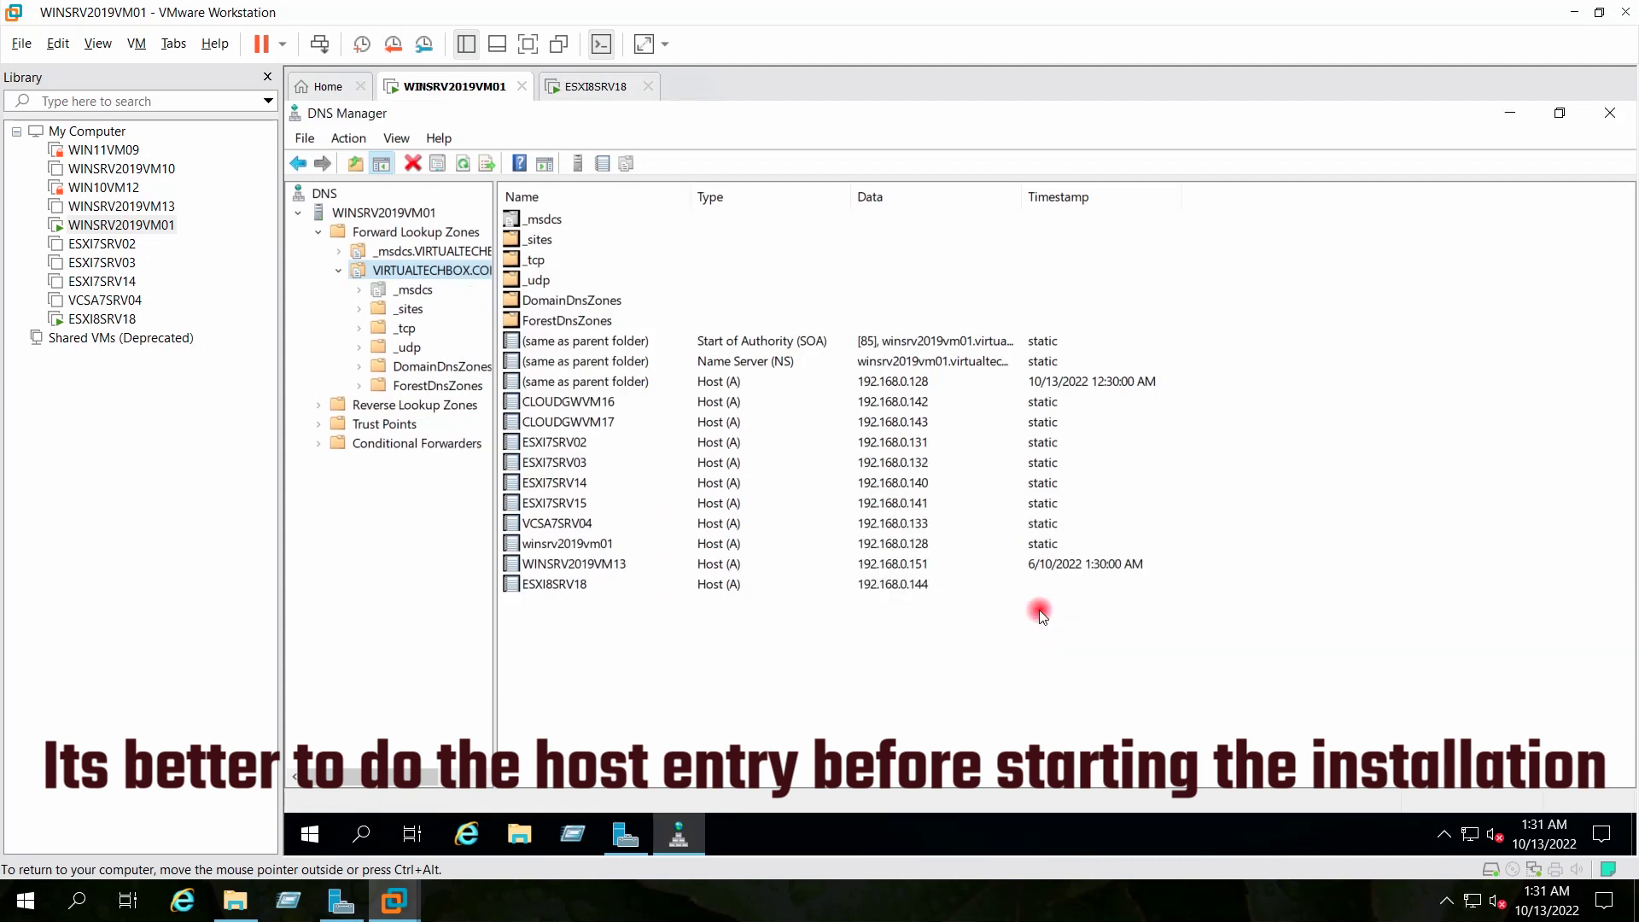
left_click(593, 89)
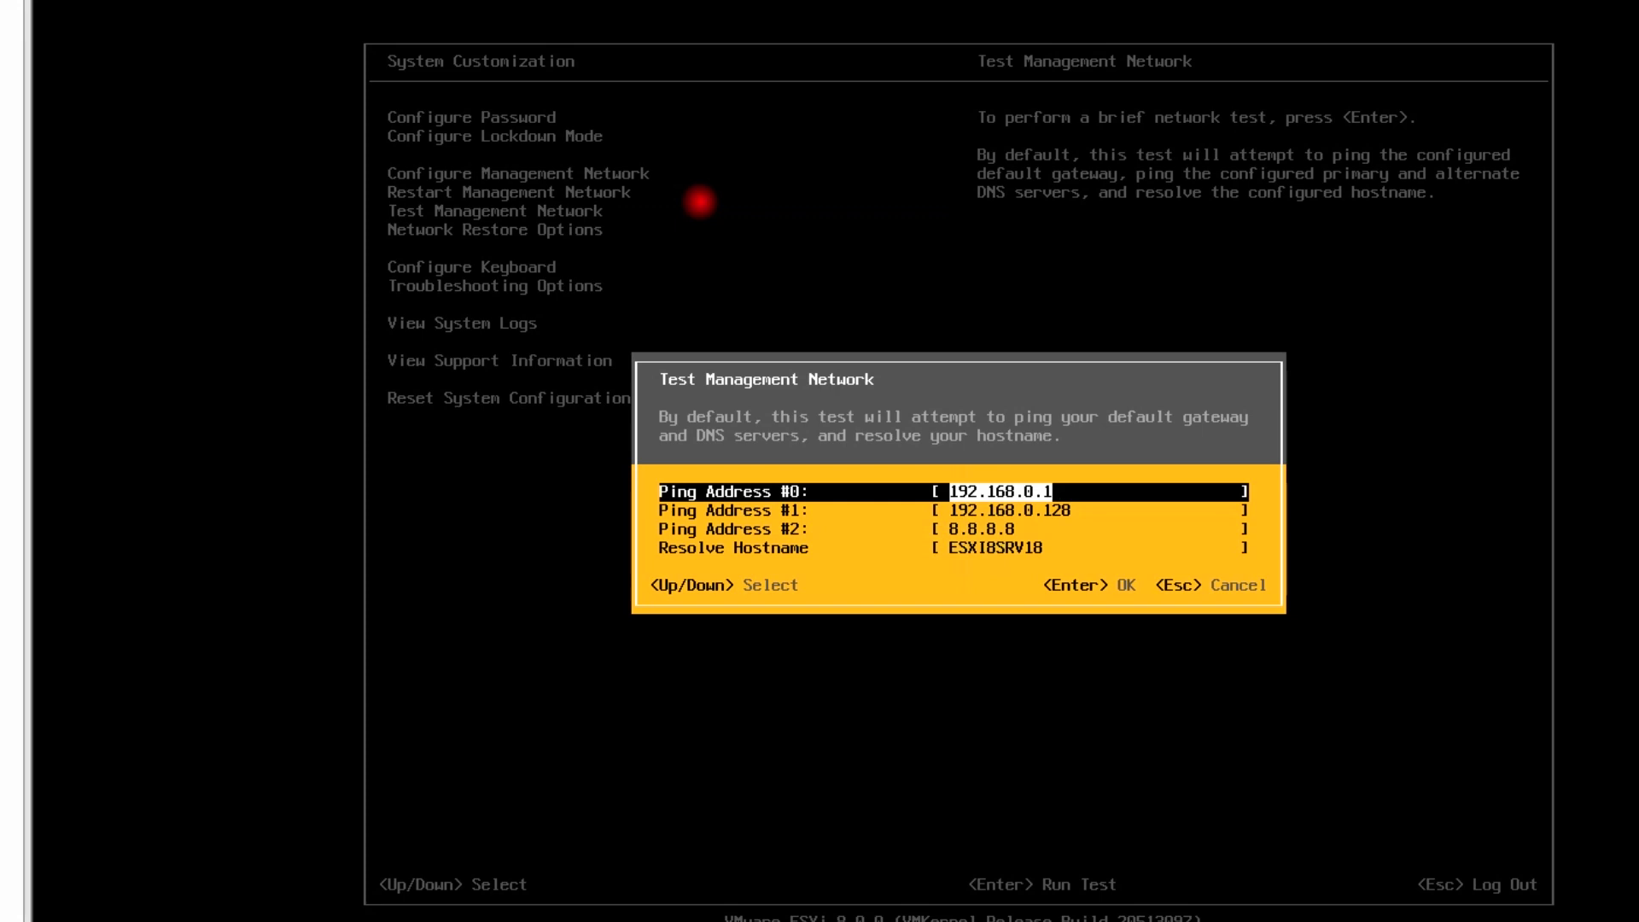
Rerun the network test, now resolving ESXI8SRV18 alongside the three successful pings
key("Return")
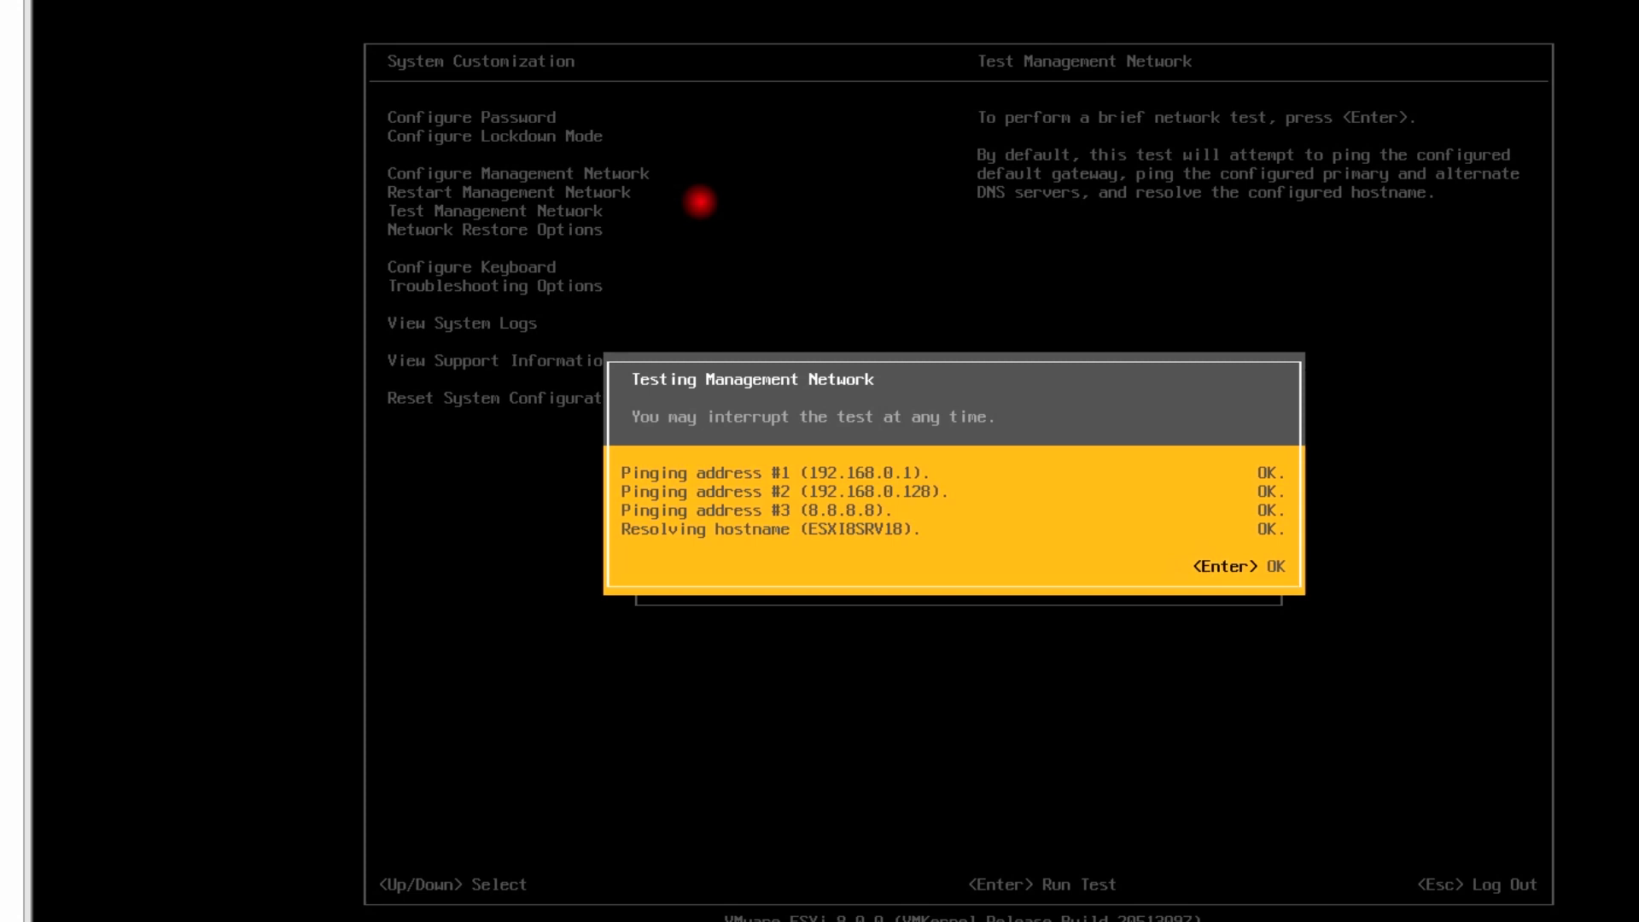
key("Return")
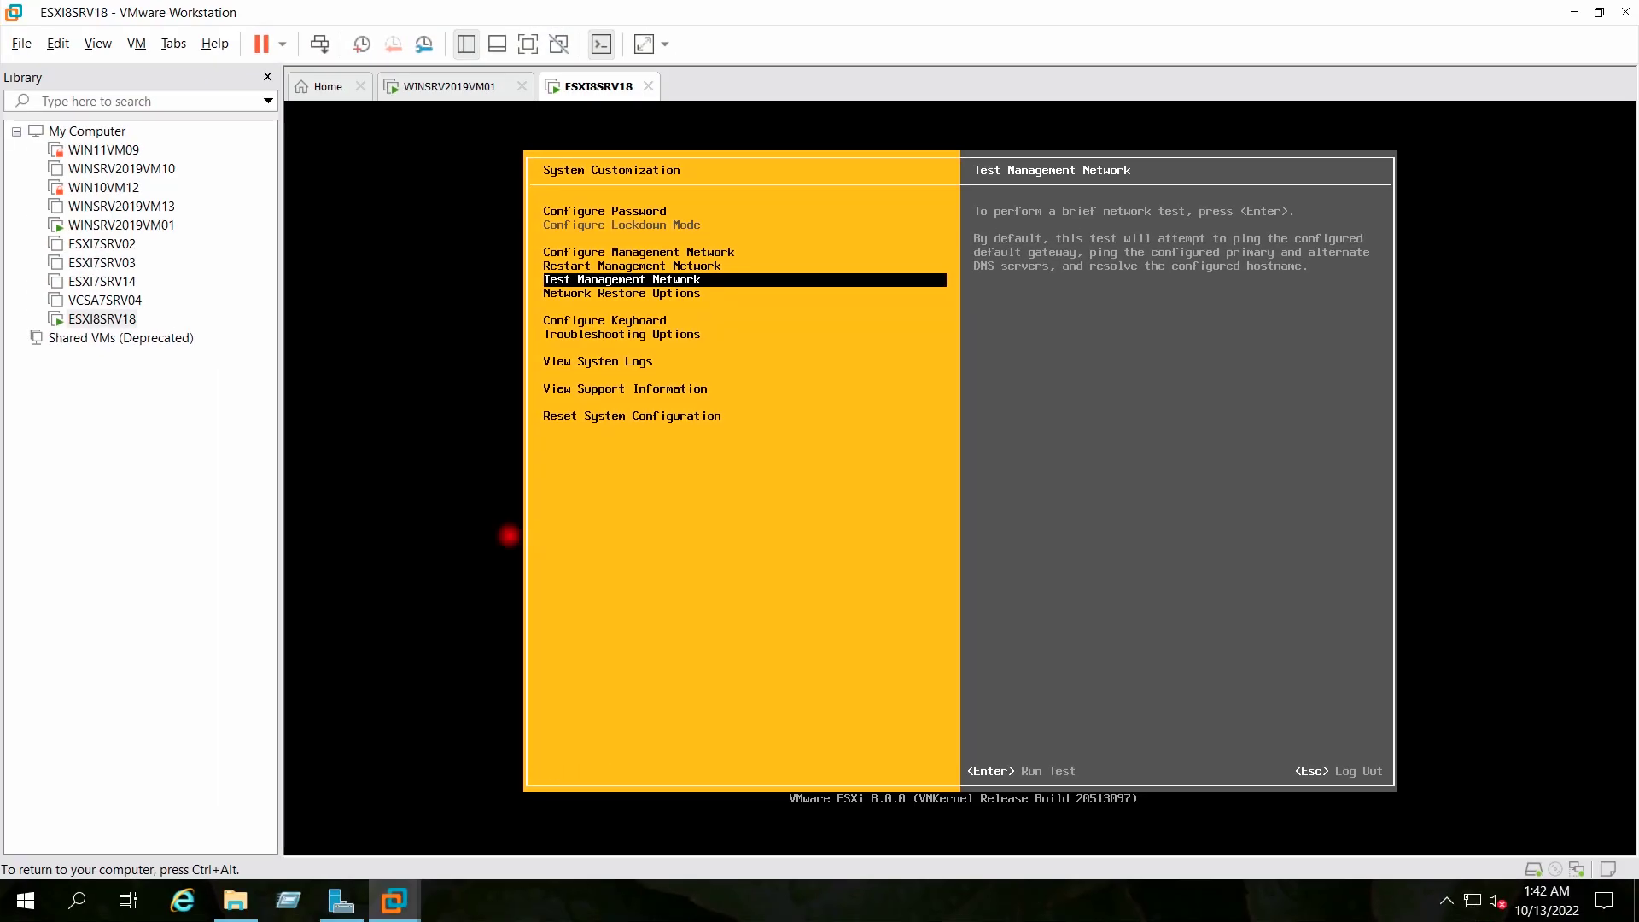
Enable the ESXi Shell under Troubleshooting Mode Options
key("Down")
key("Down")
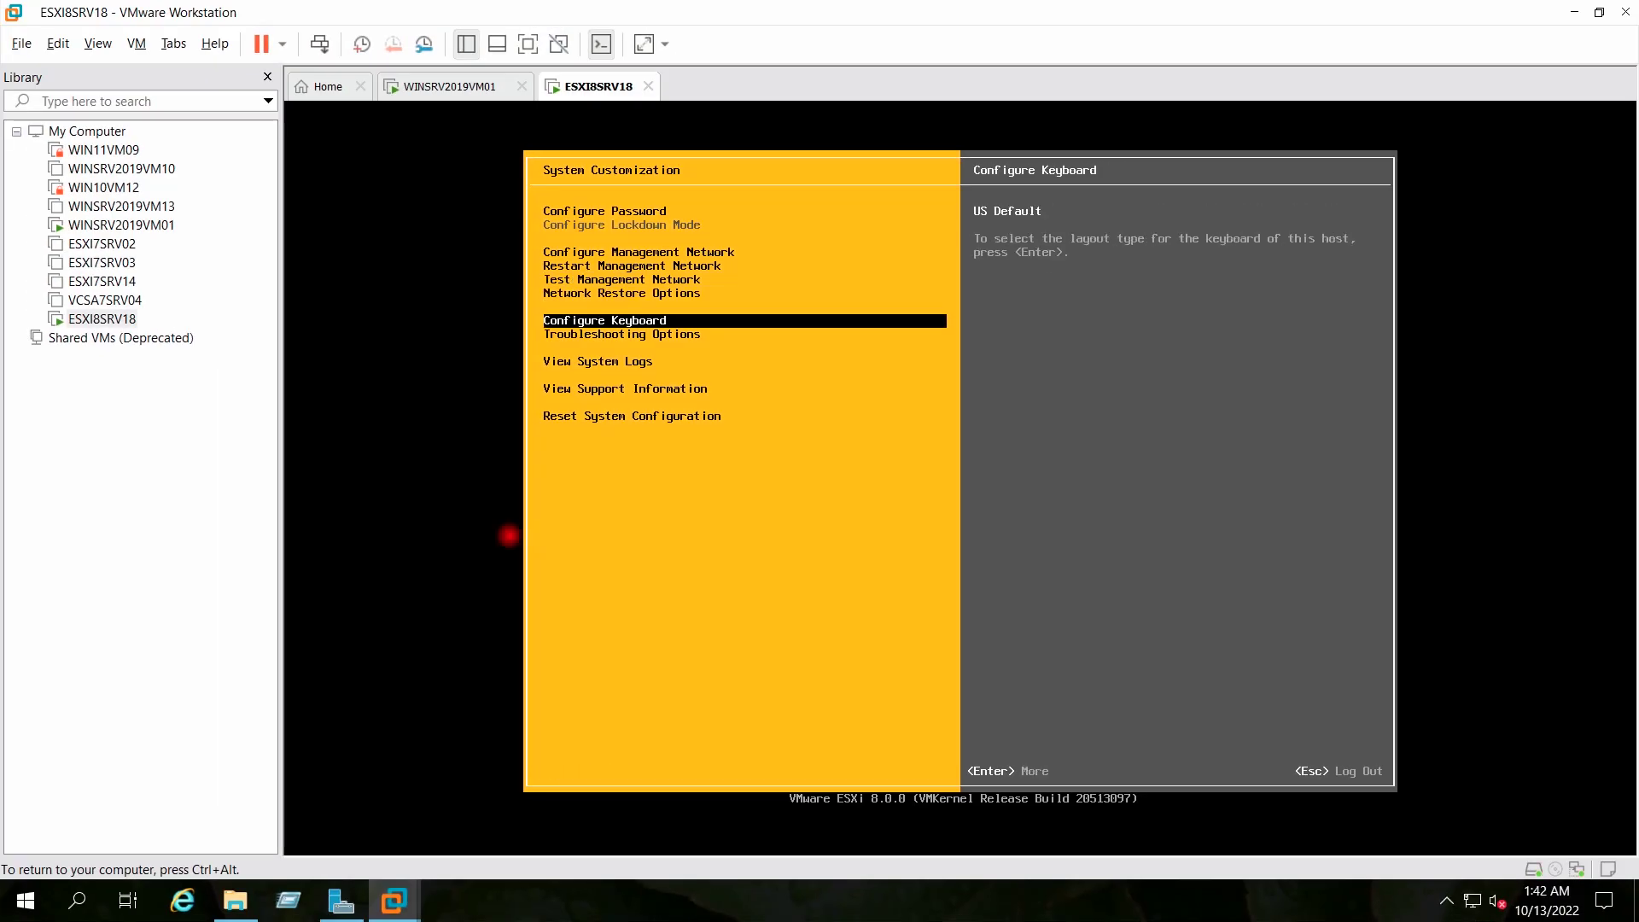
key("Down")
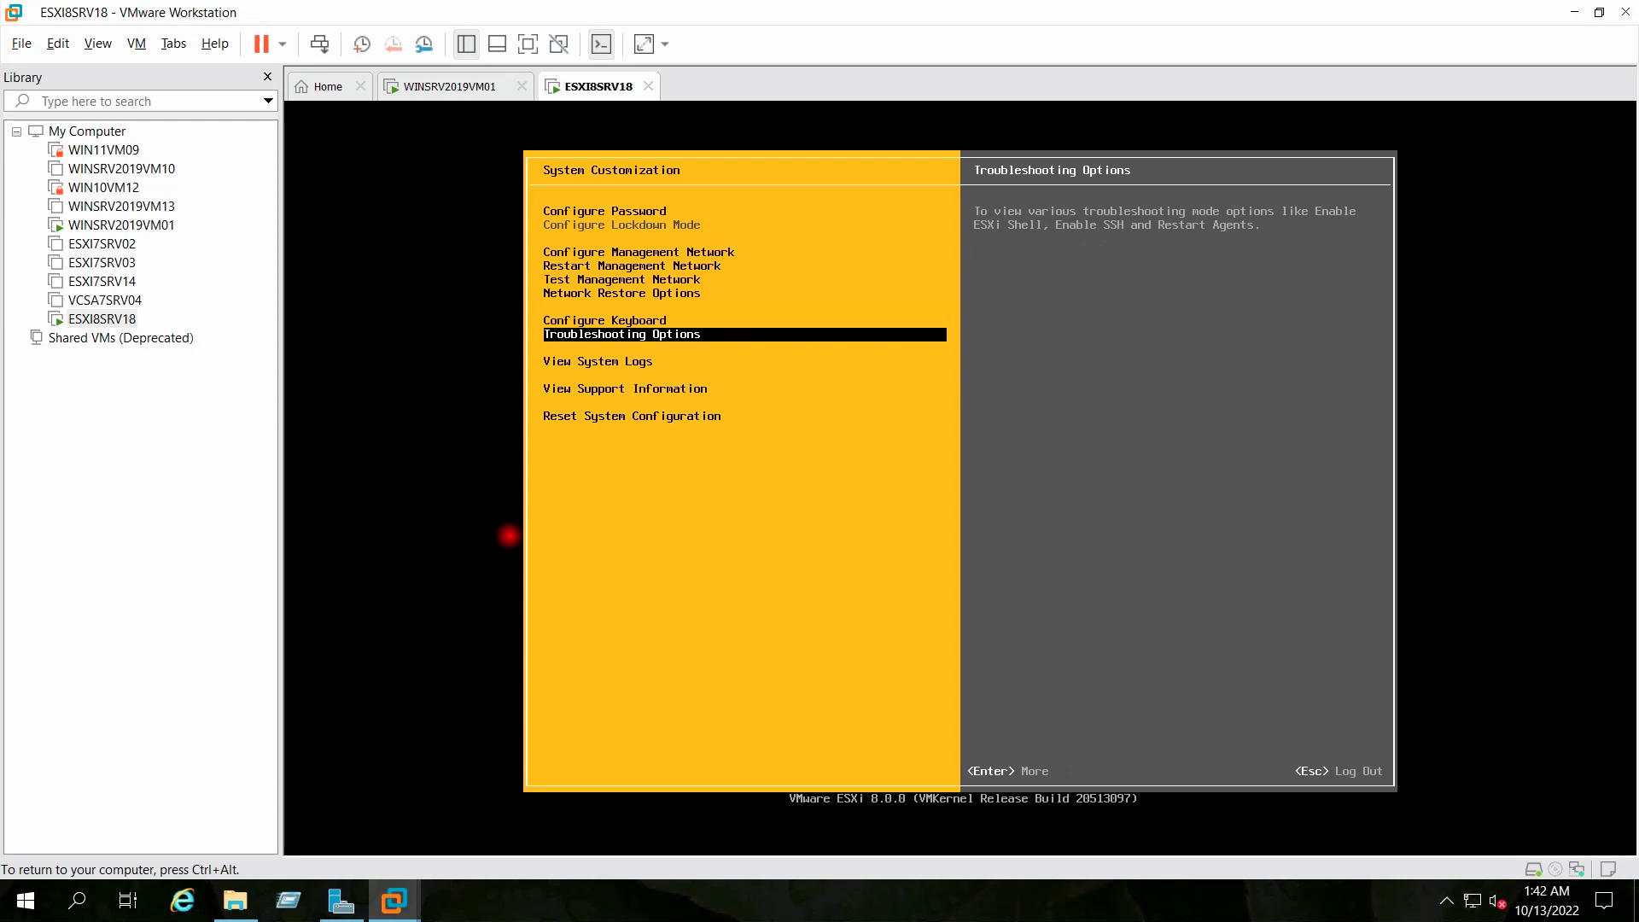
key("Return")
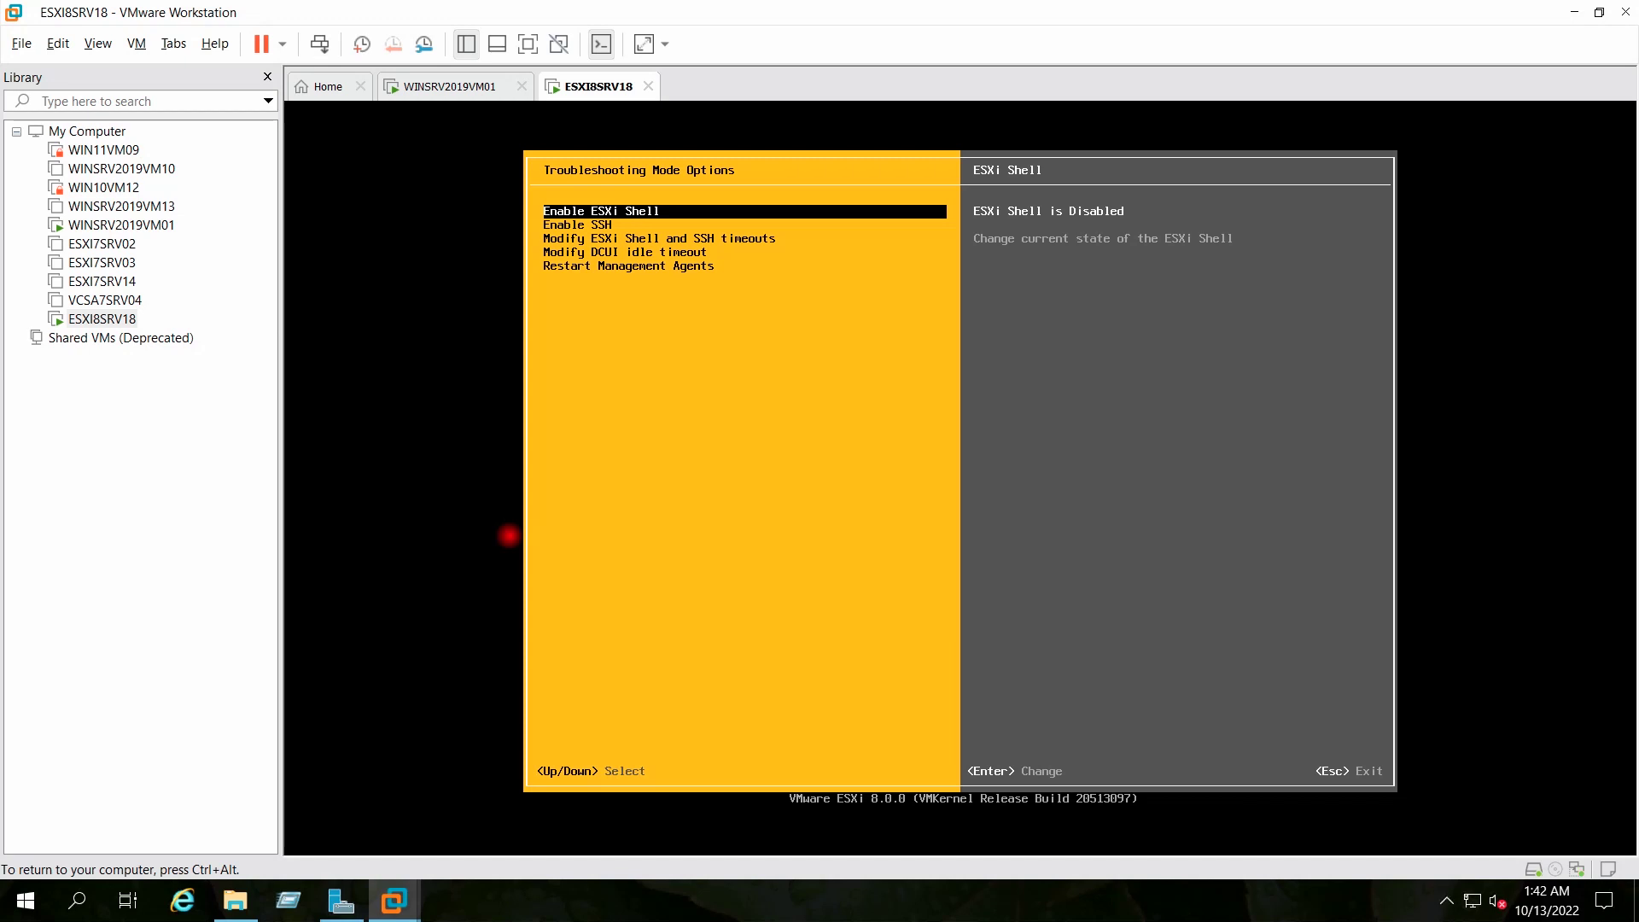
key("Return")
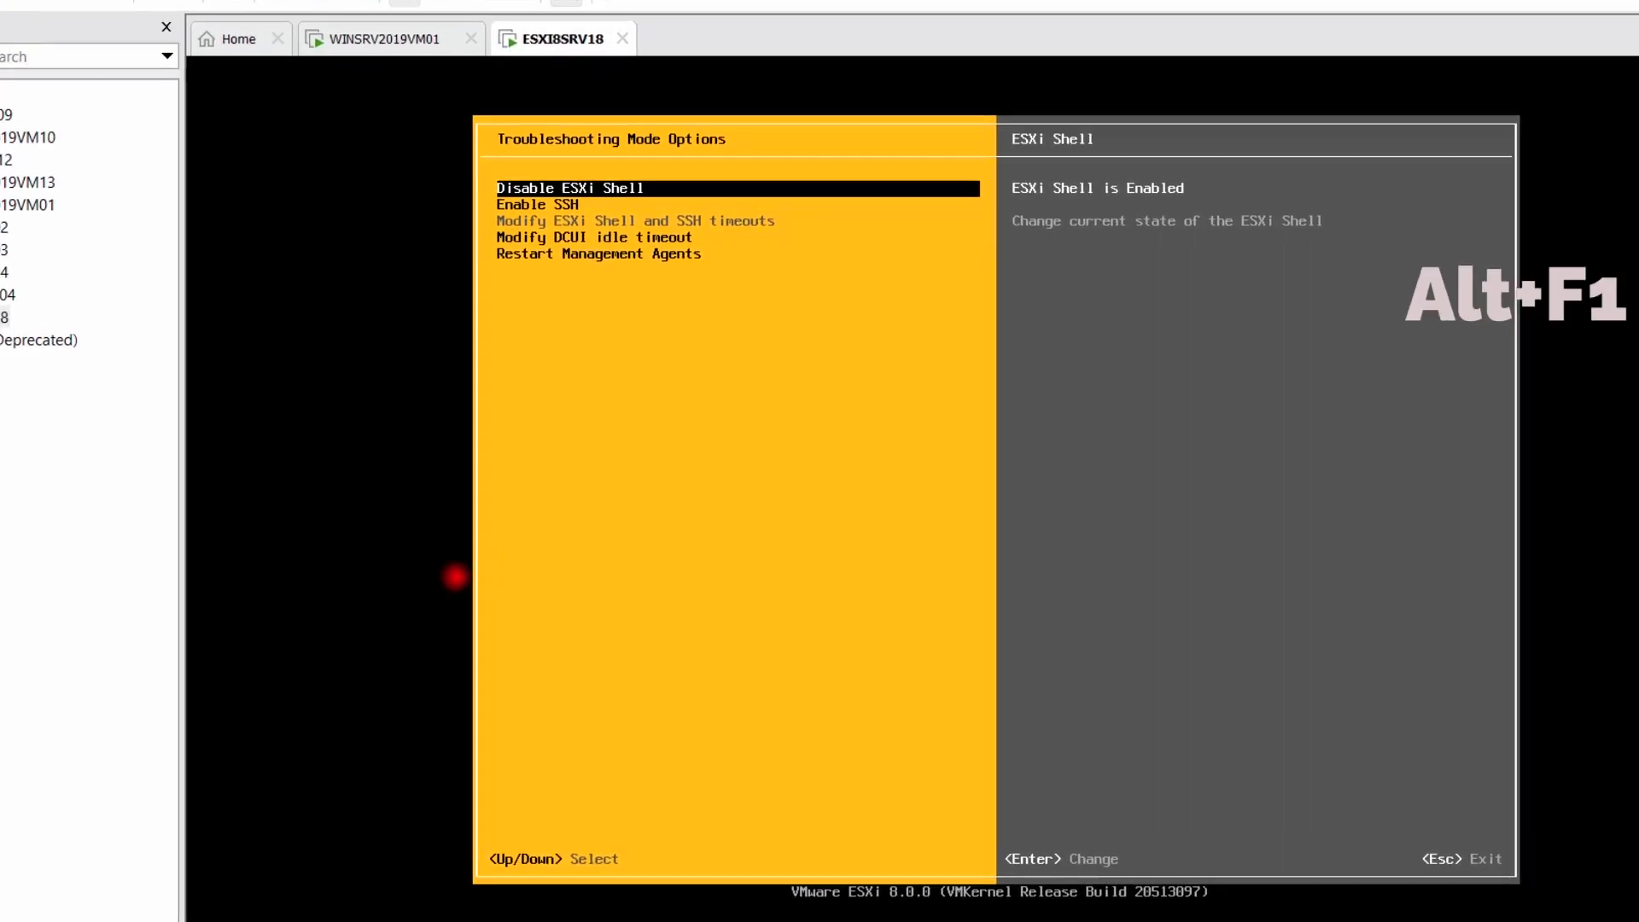
Log in to the Alt+F1 shell console as root, run exit, and return to the DCUI
key("alt+F1")
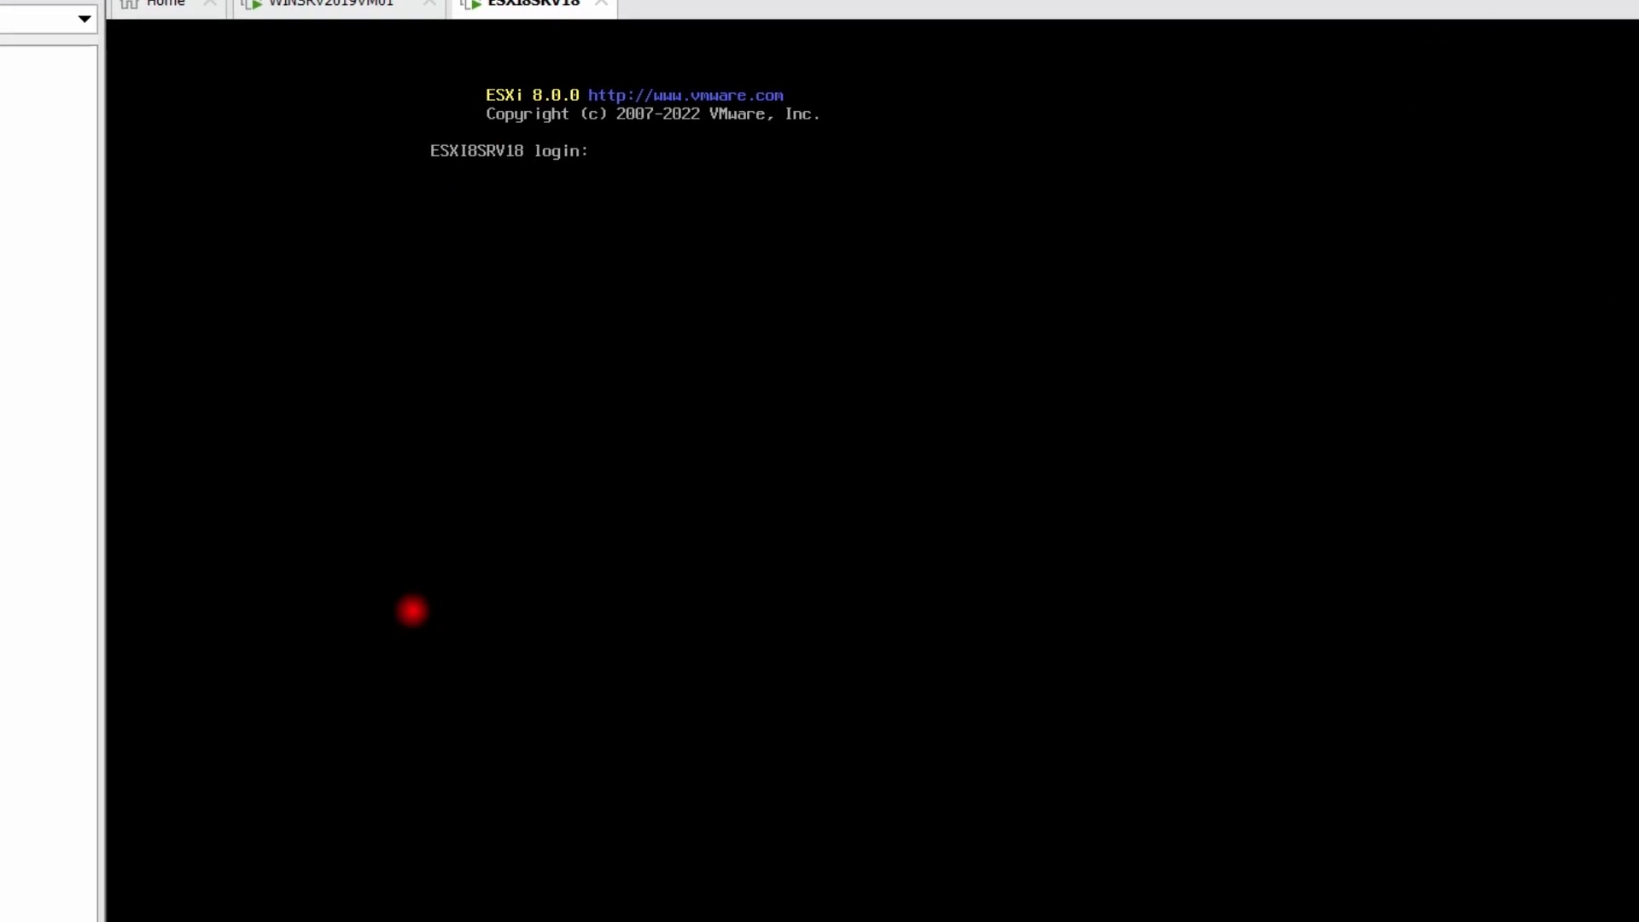
type("root")
key("Return")
key("Return")
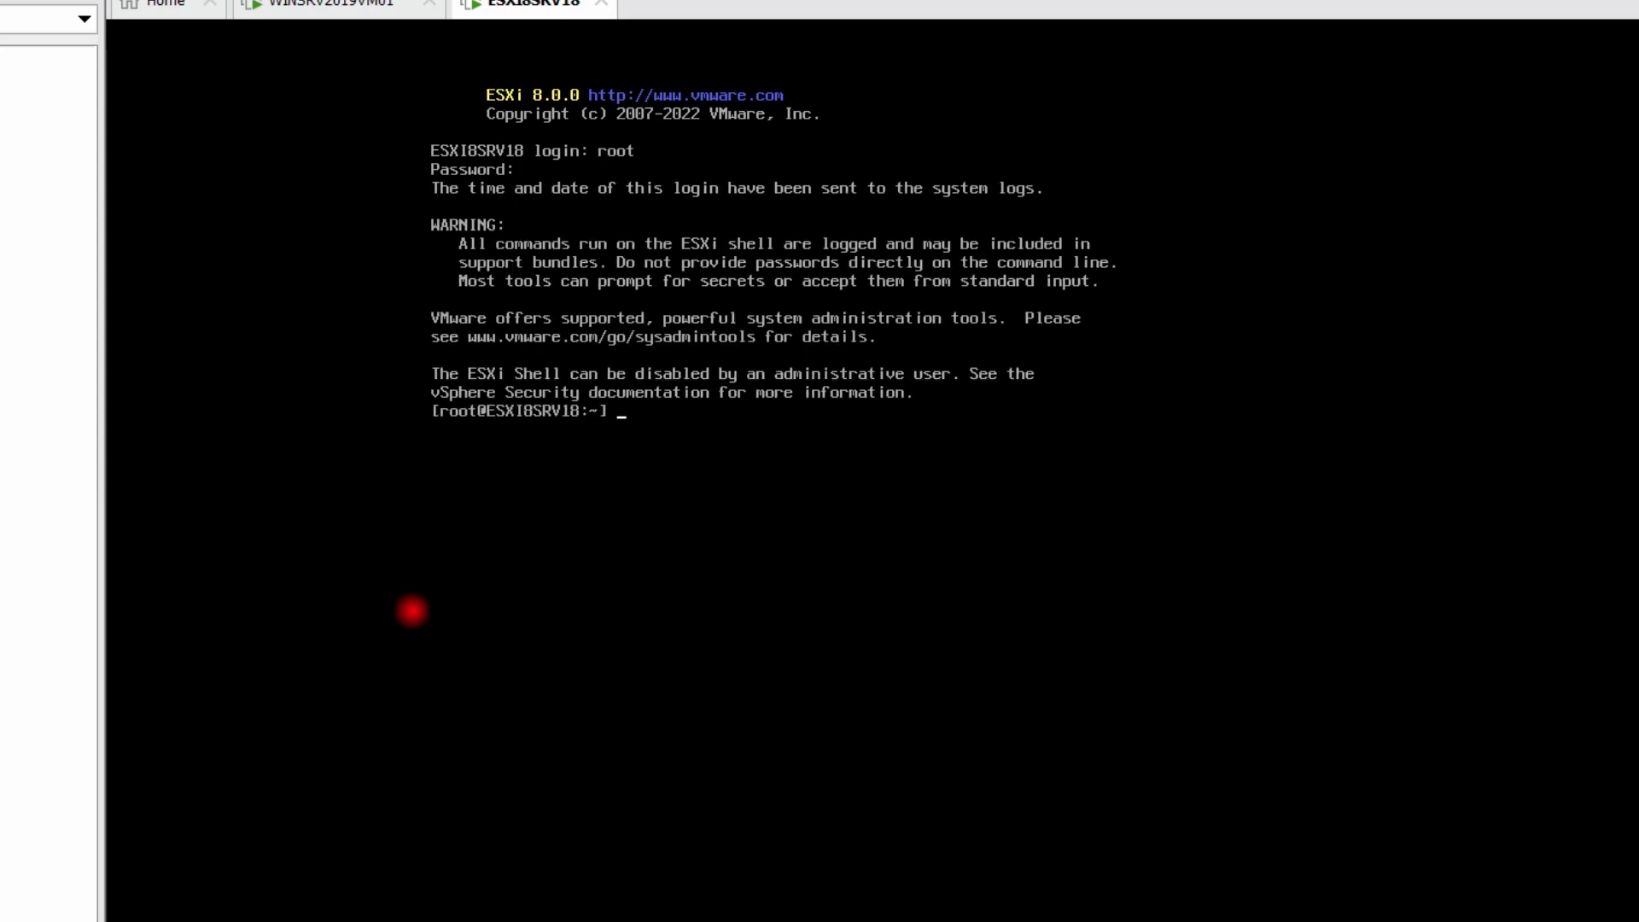
key("Return")
key("Return")
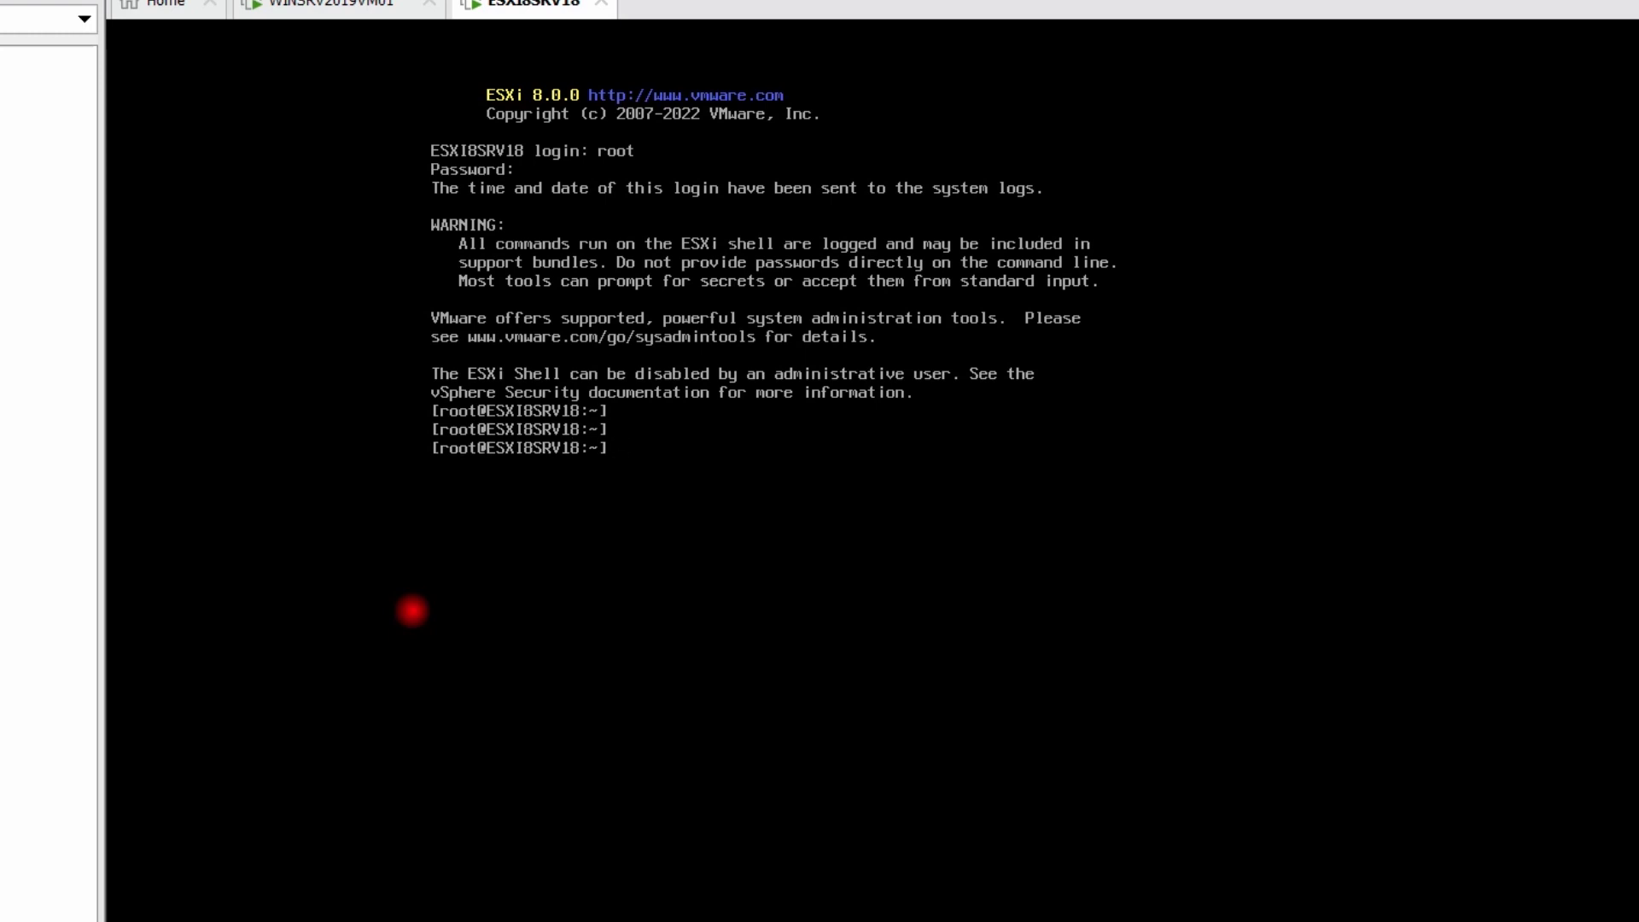
key("Return")
key("Return")
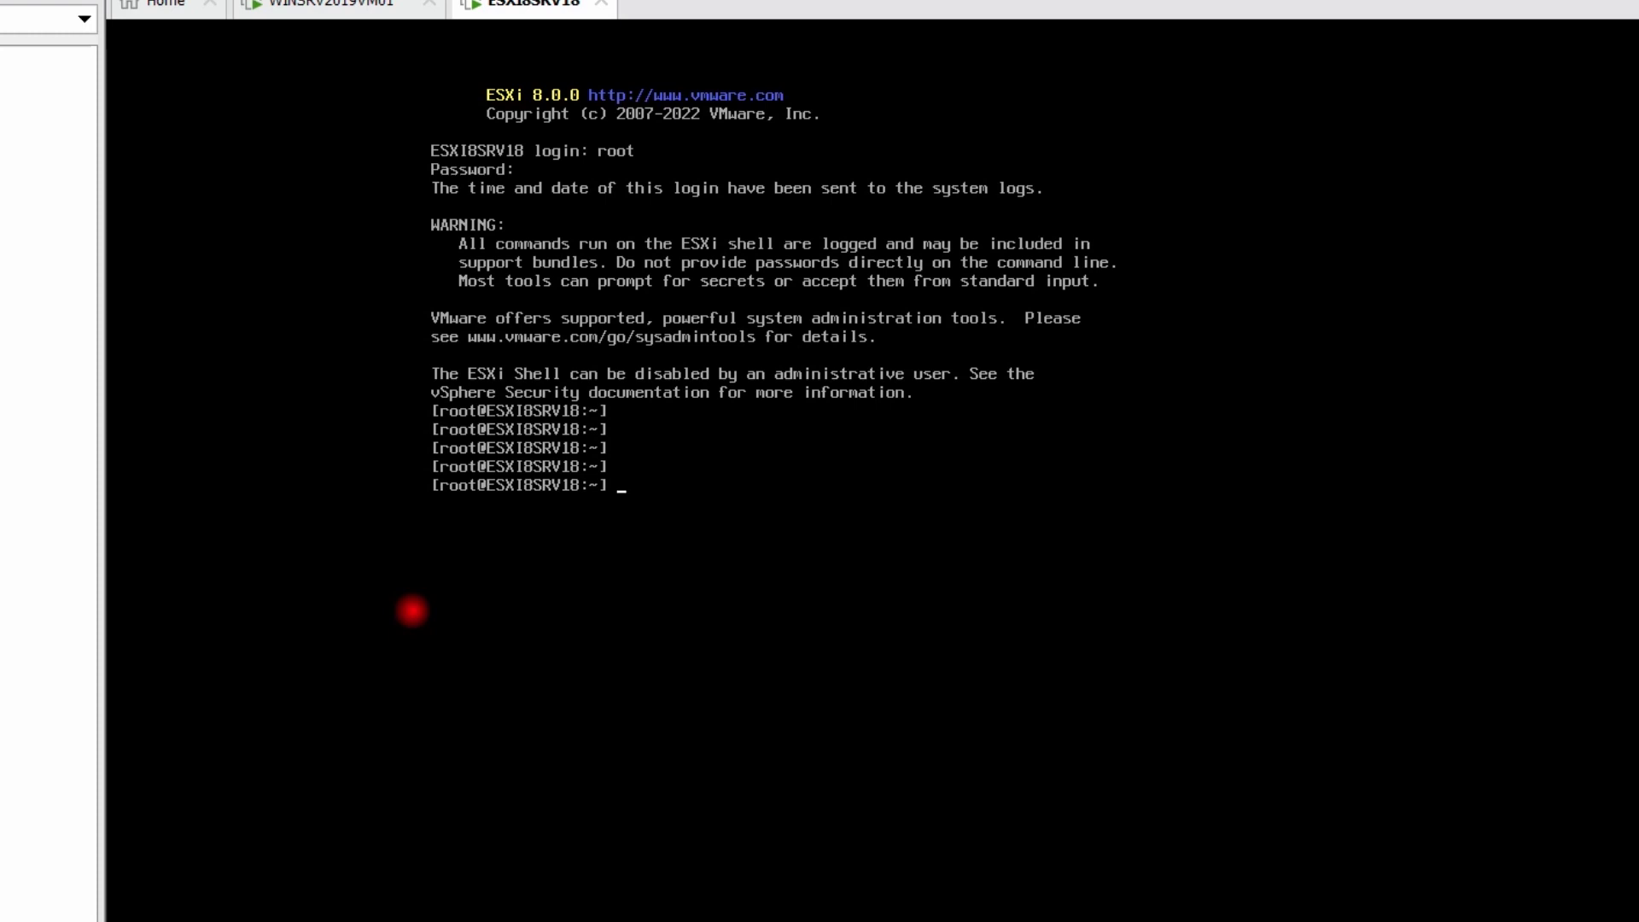
type("exit")
key("Return")
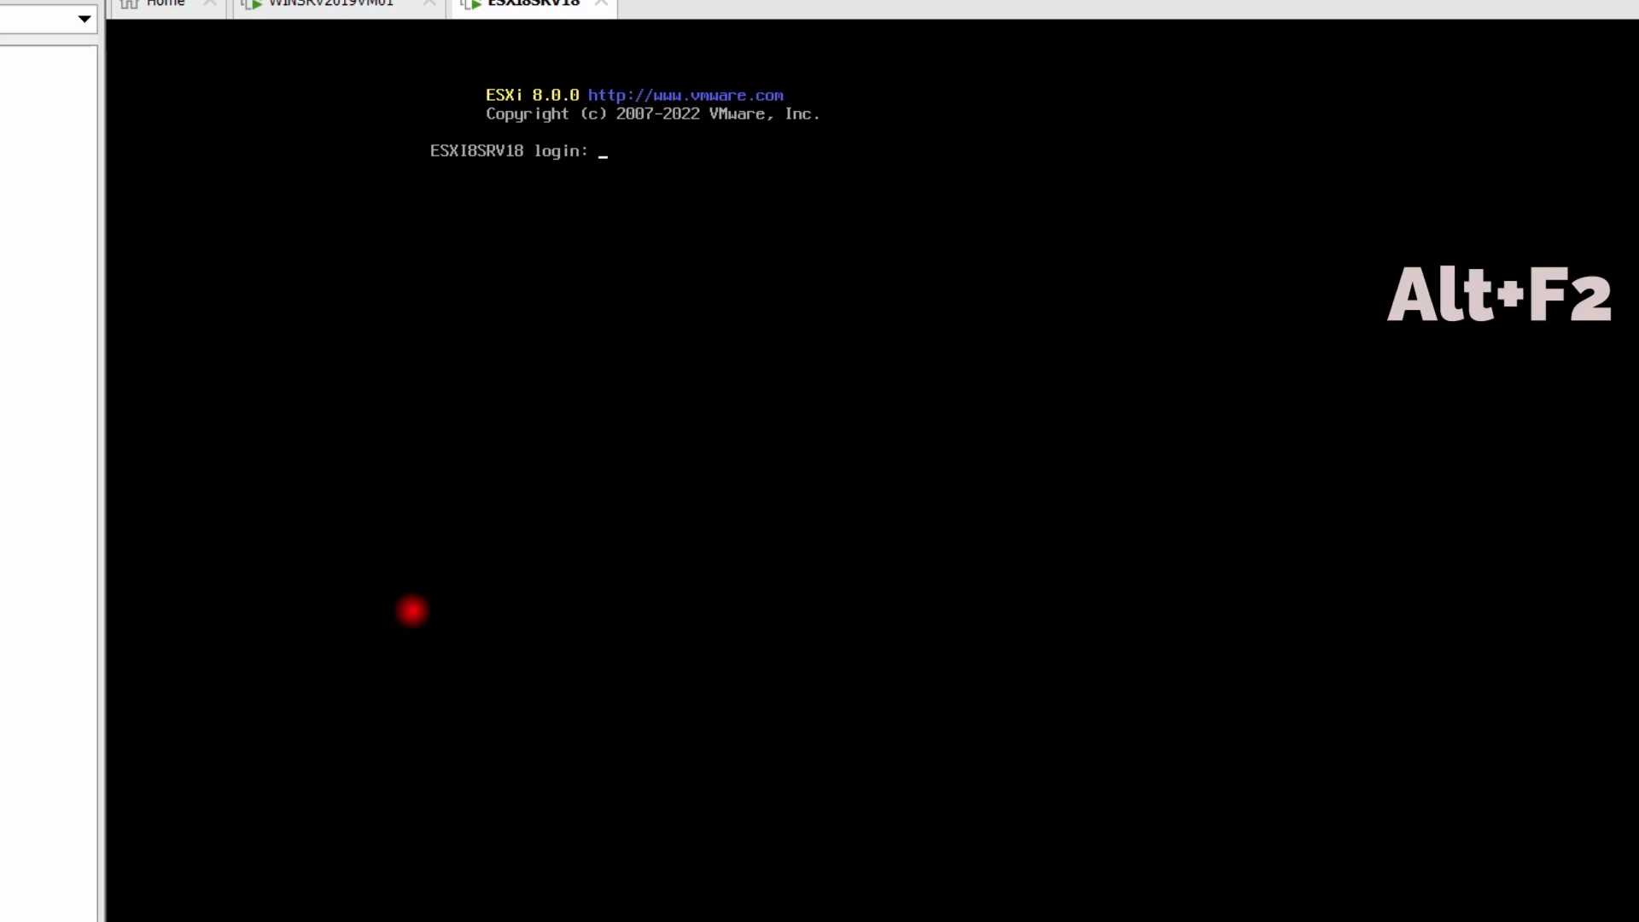
key("alt+F2")
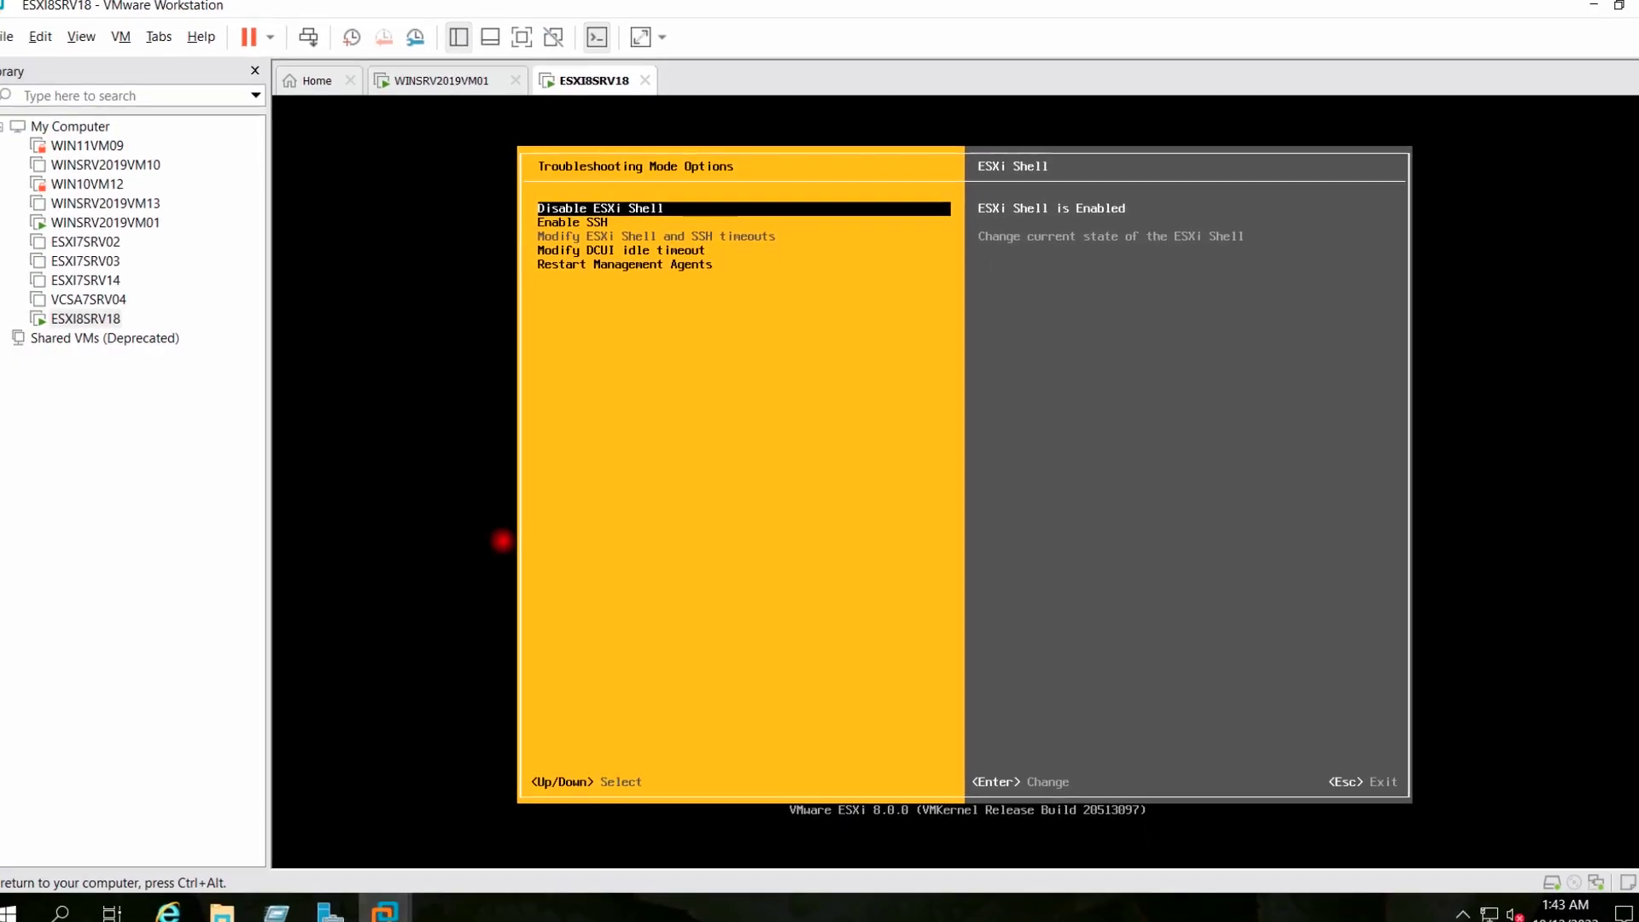
Disable the ESXi Shell again and enable SSH in Troubleshooting Mode Options
key("Return")
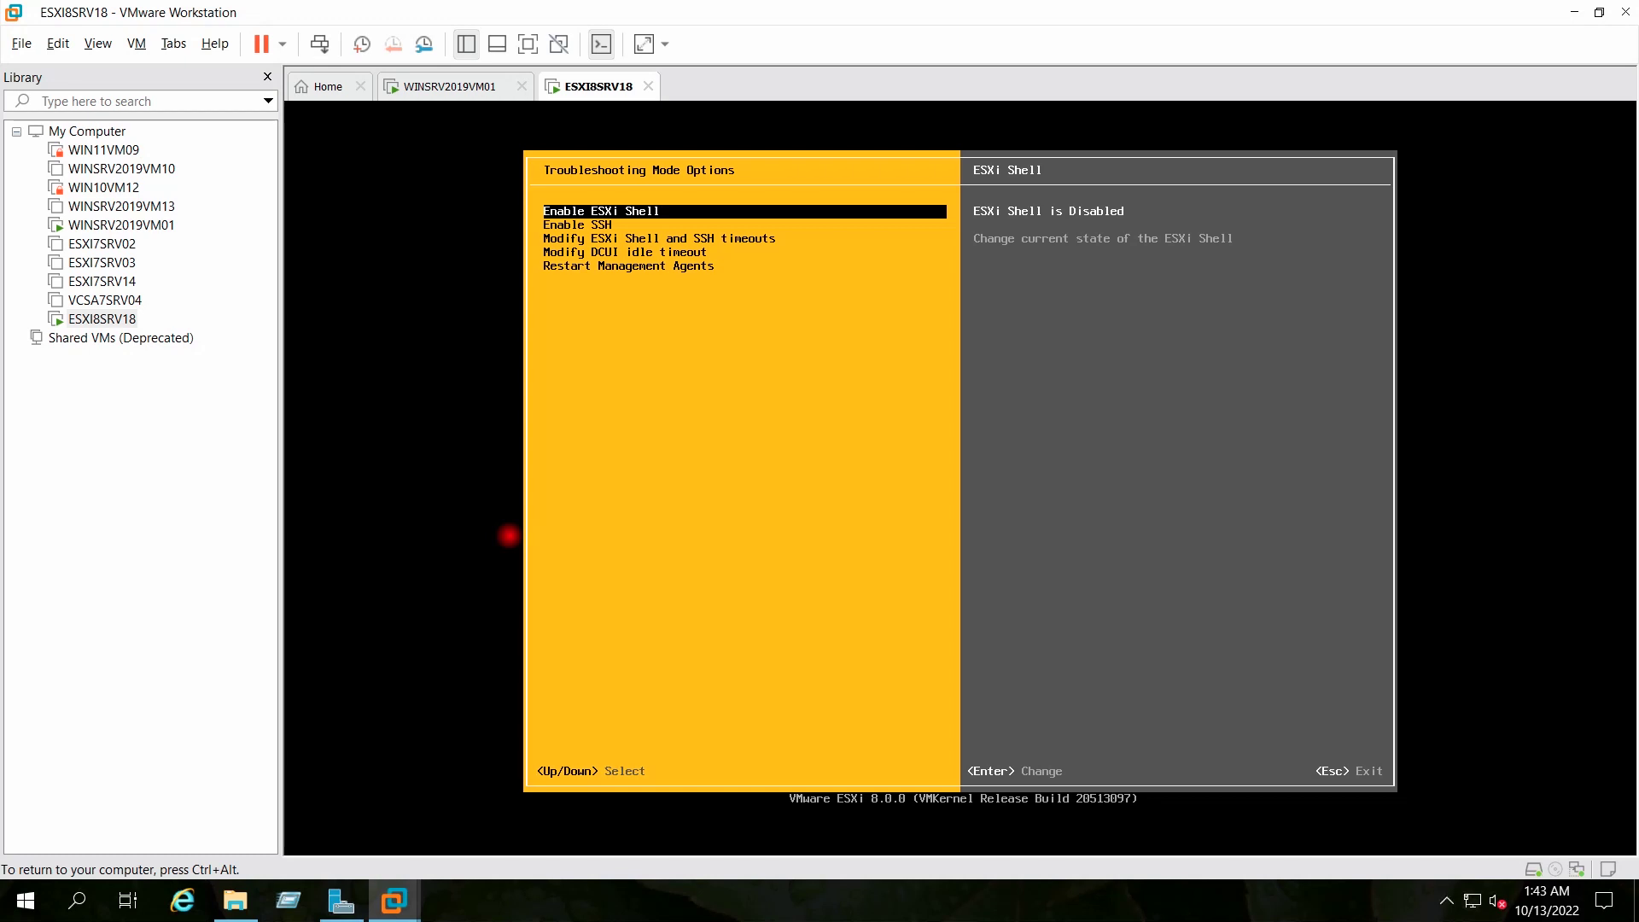
key("Down")
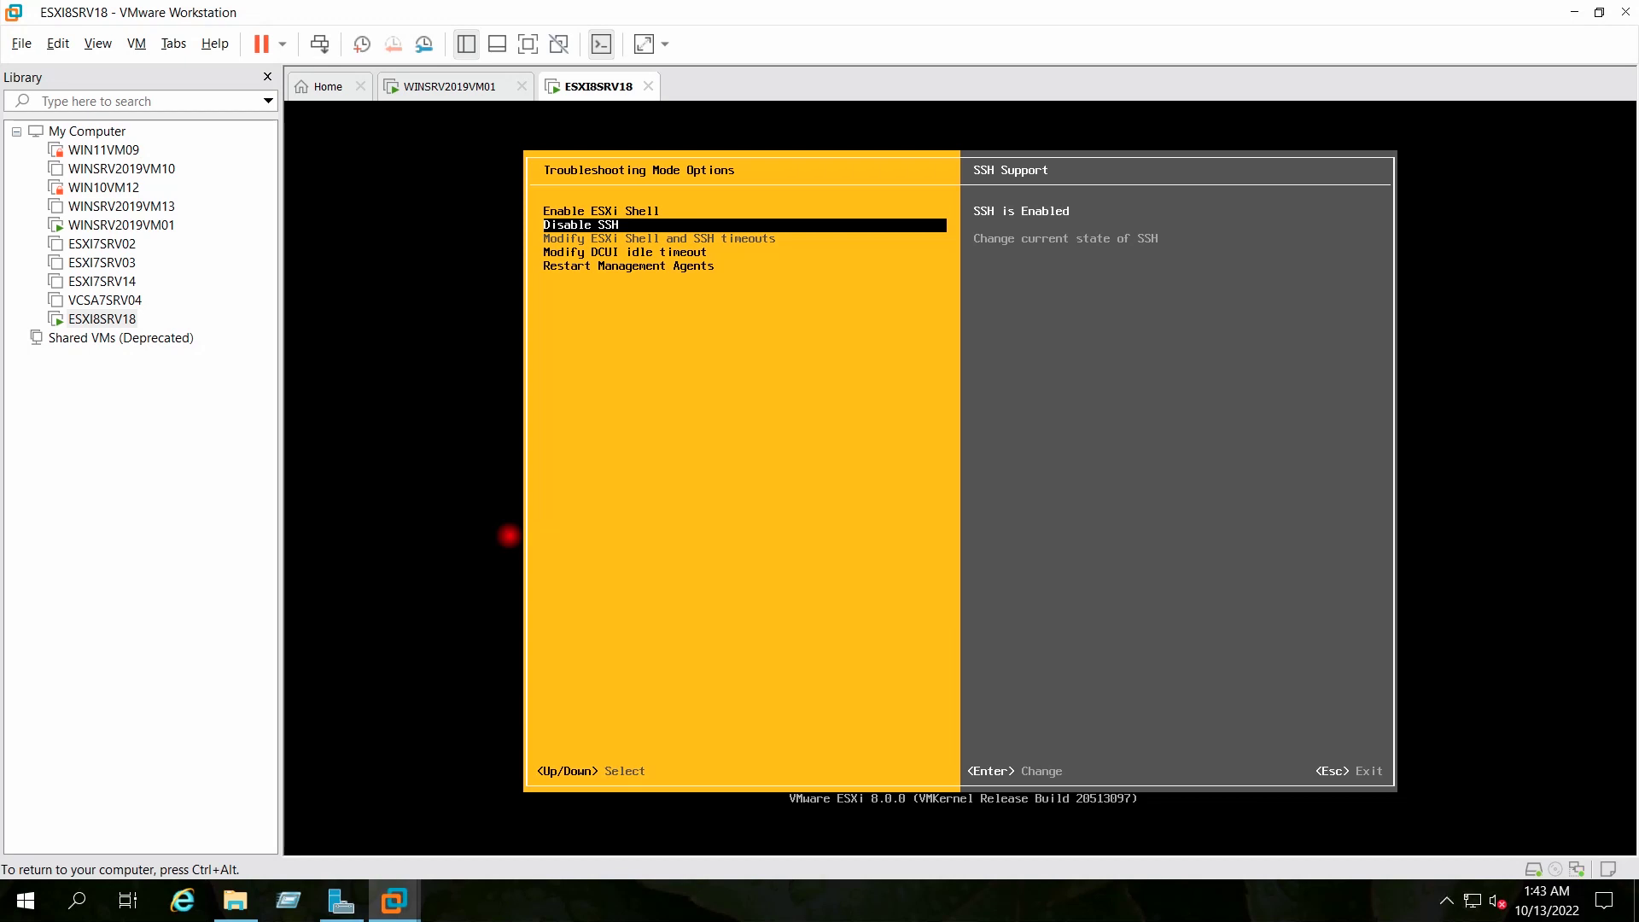
key("Down")
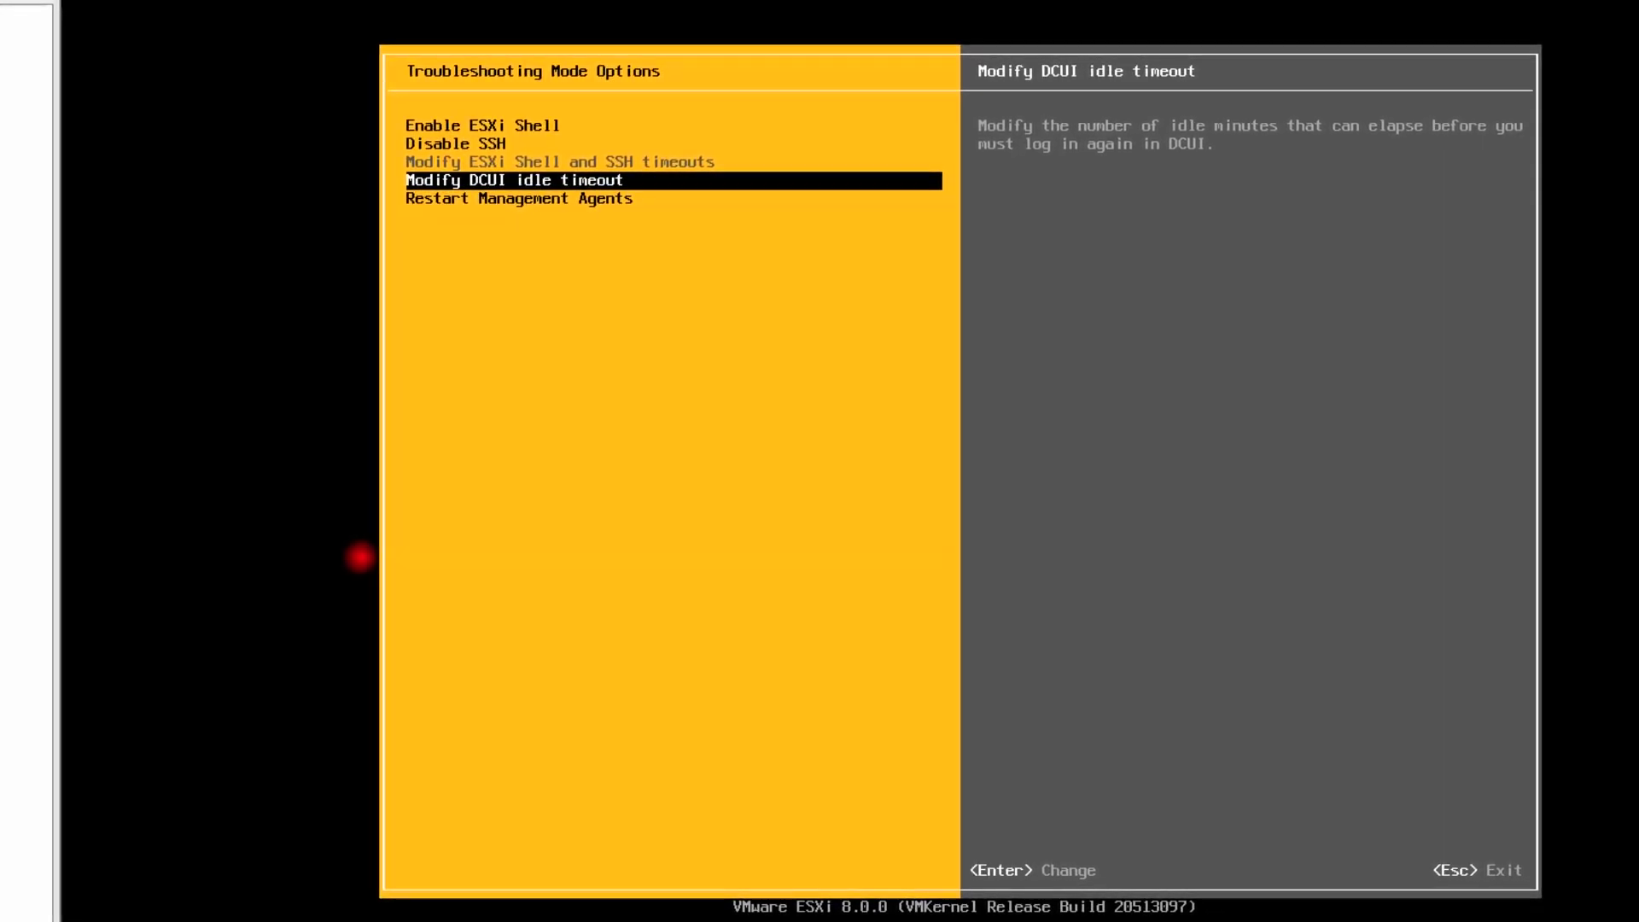
Keep the DCUI idle timeout at 10 minutes and go back to the System Customization menu
key("Return")
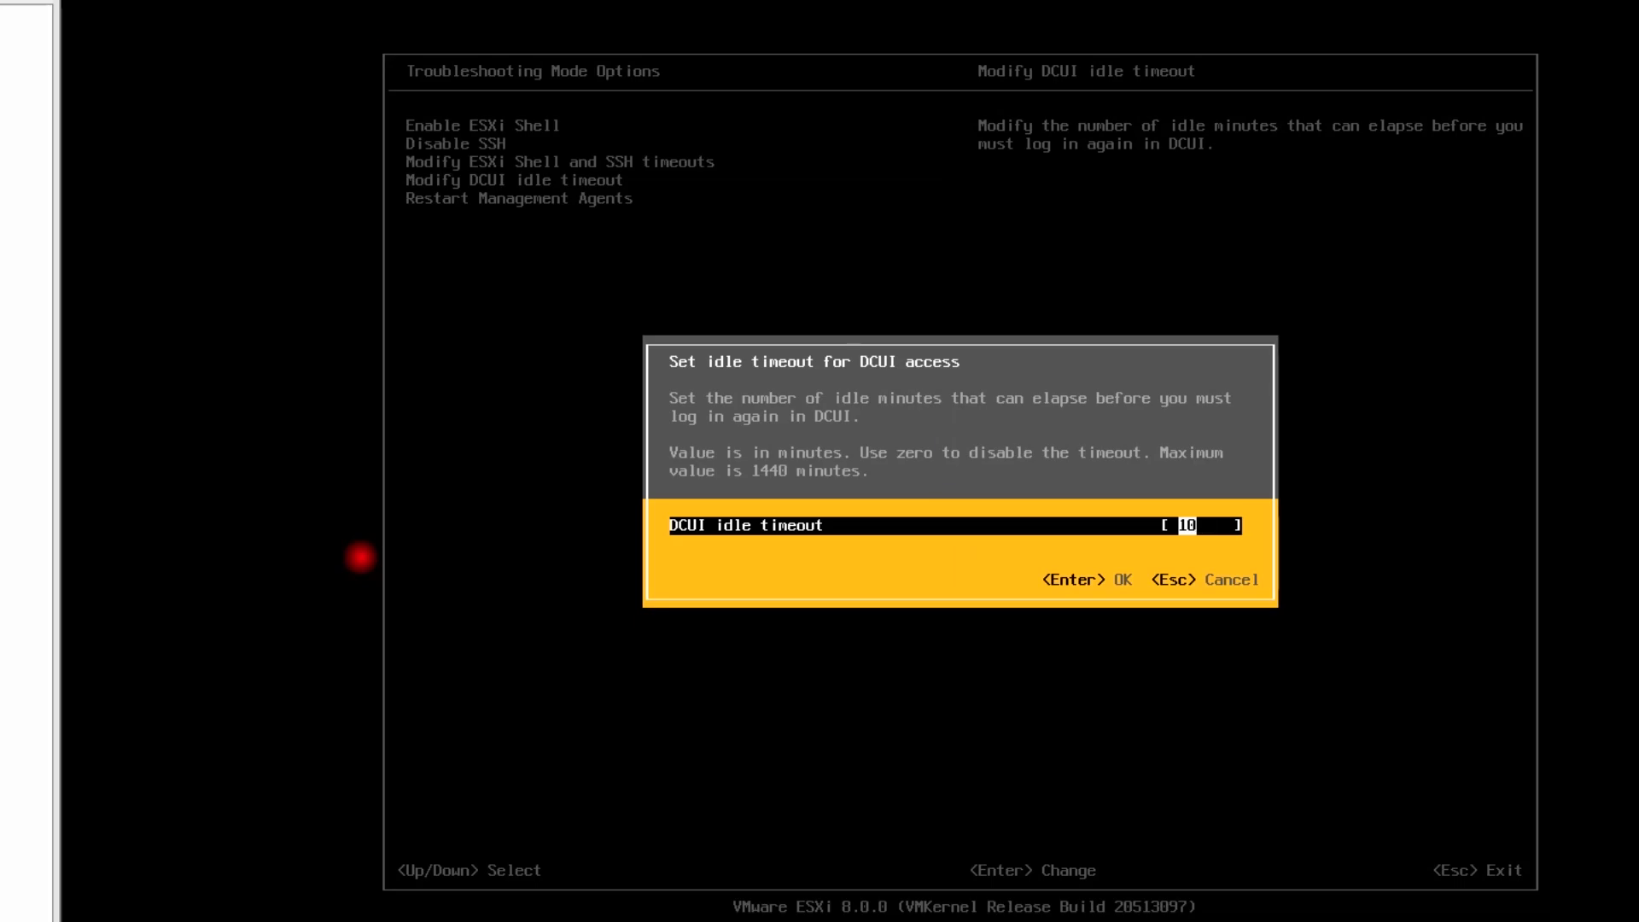
key("Right")
key("Return")
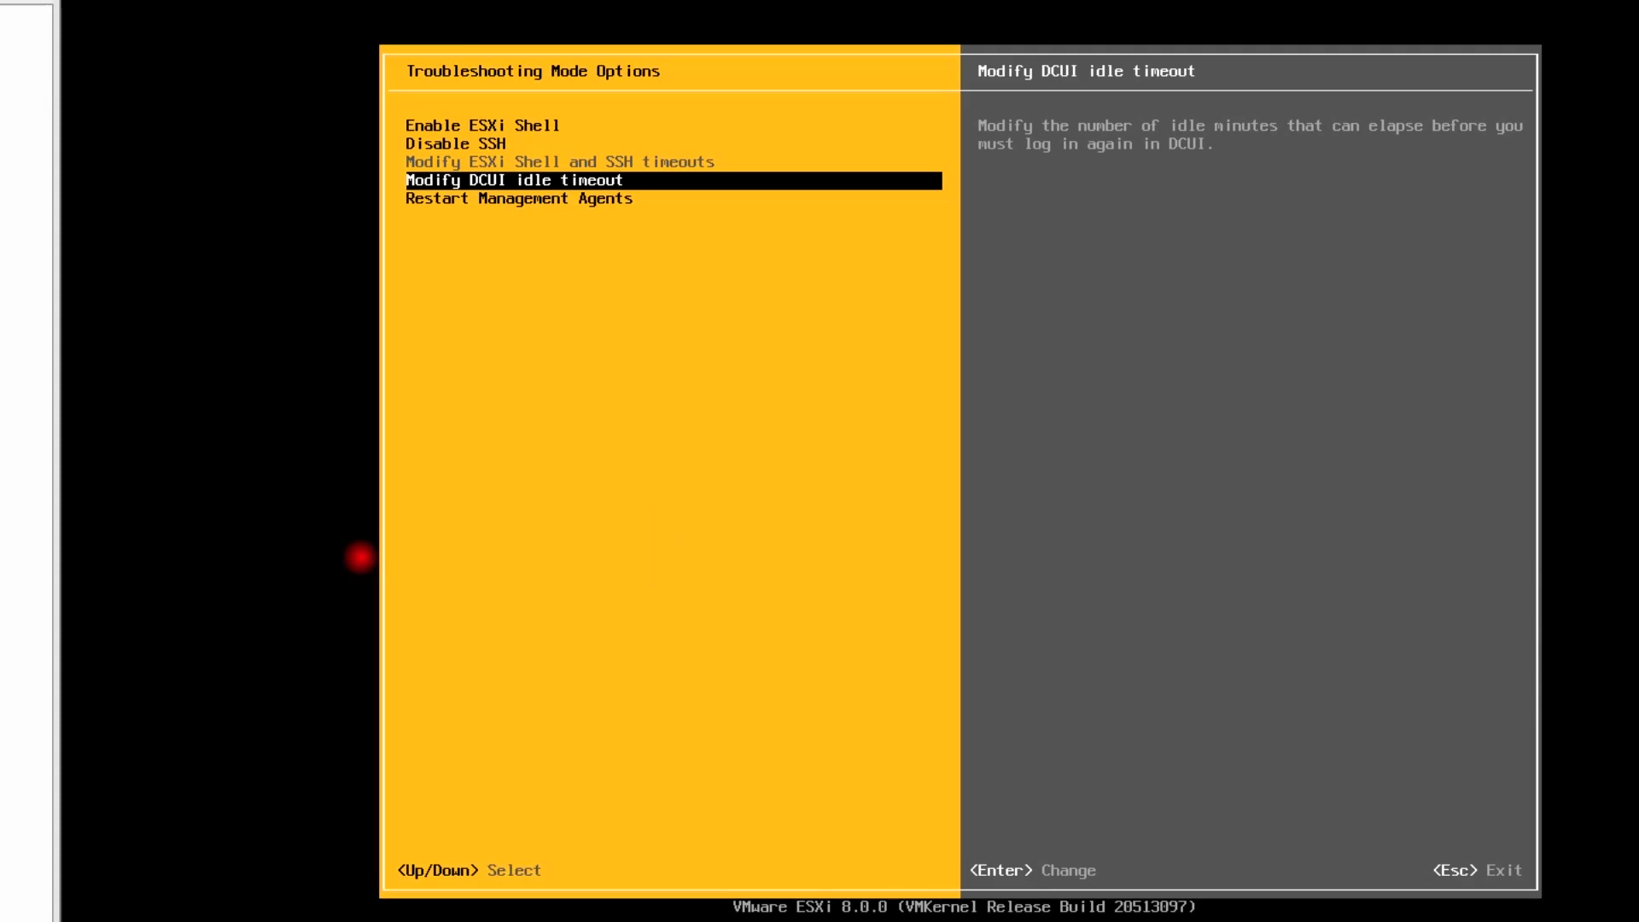
key("Down")
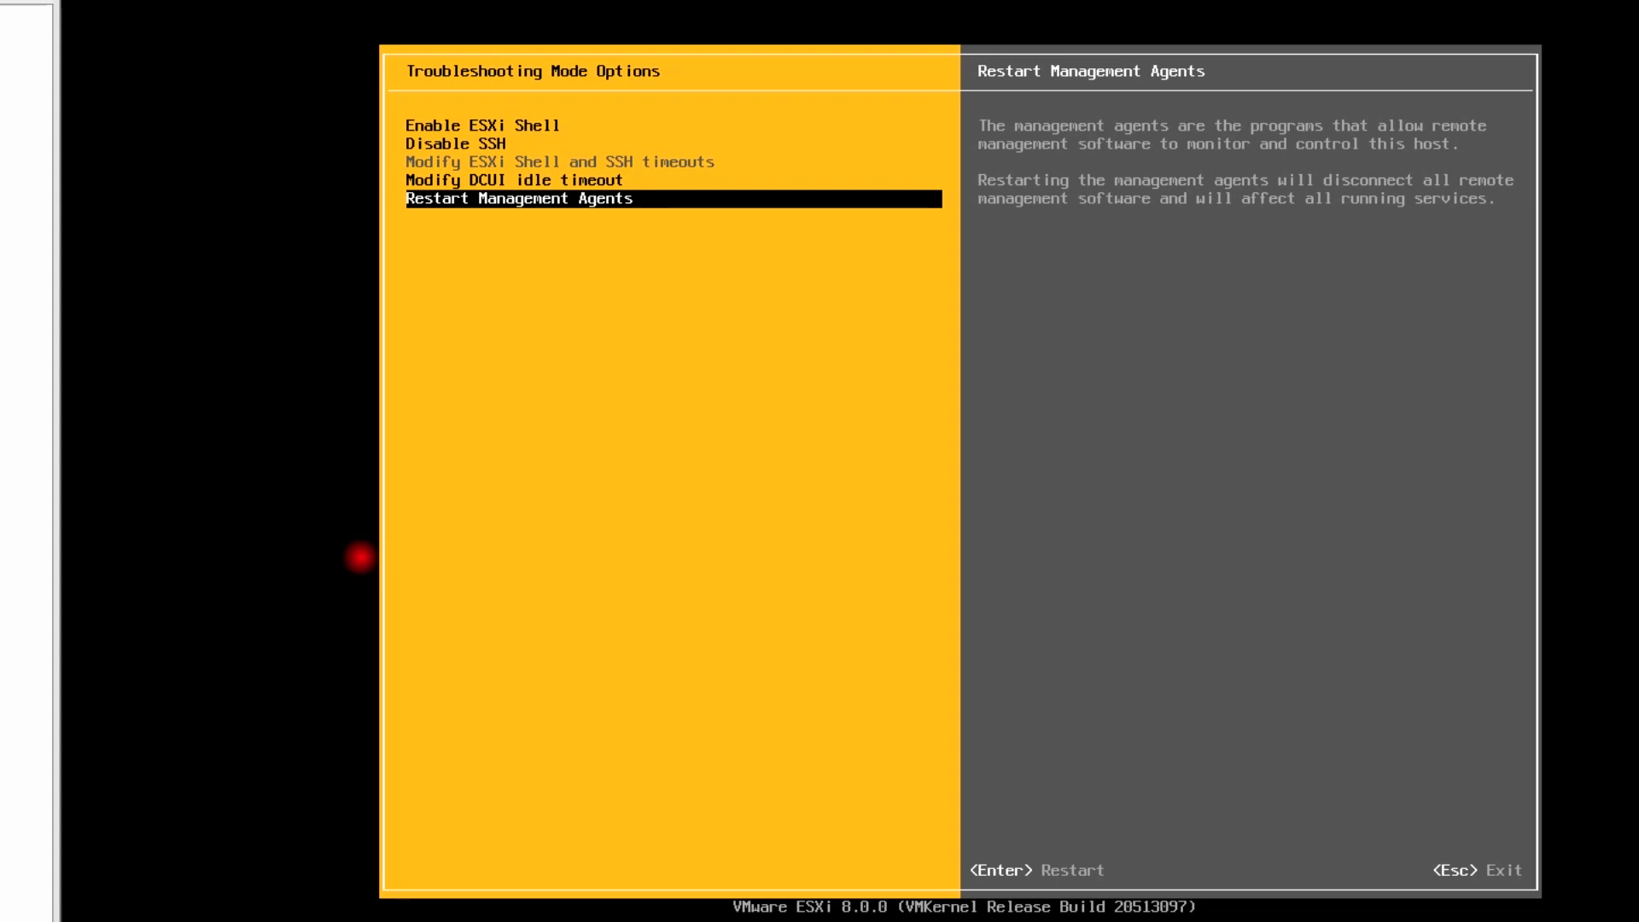
key("Escape")
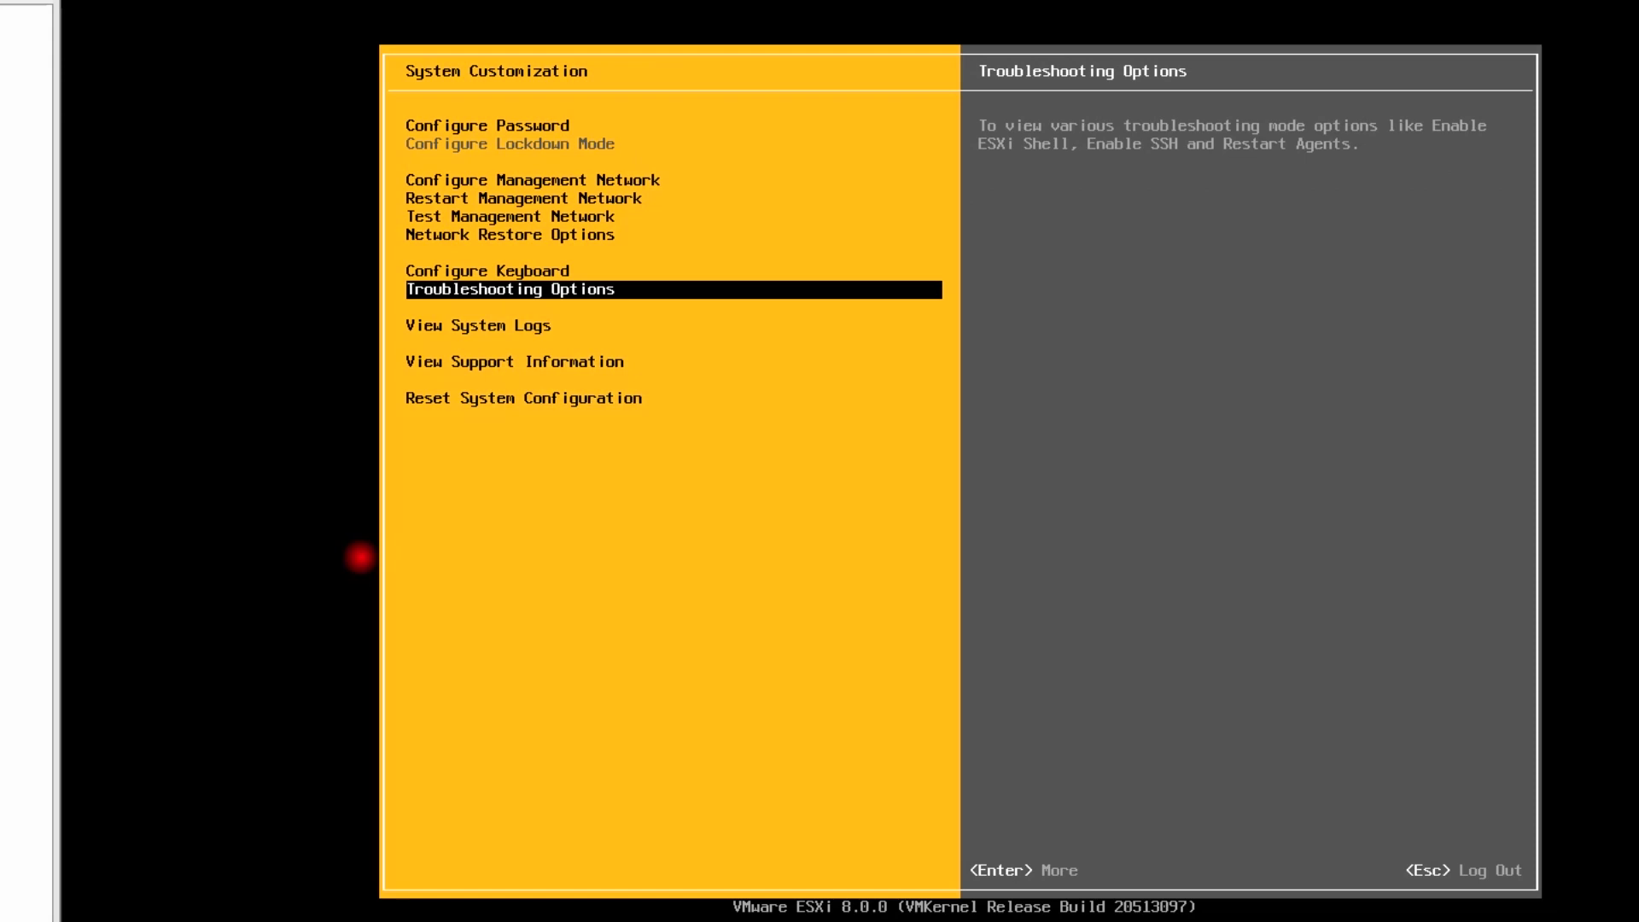
Open the Vmkernel system log and page through its lines
key("Down")
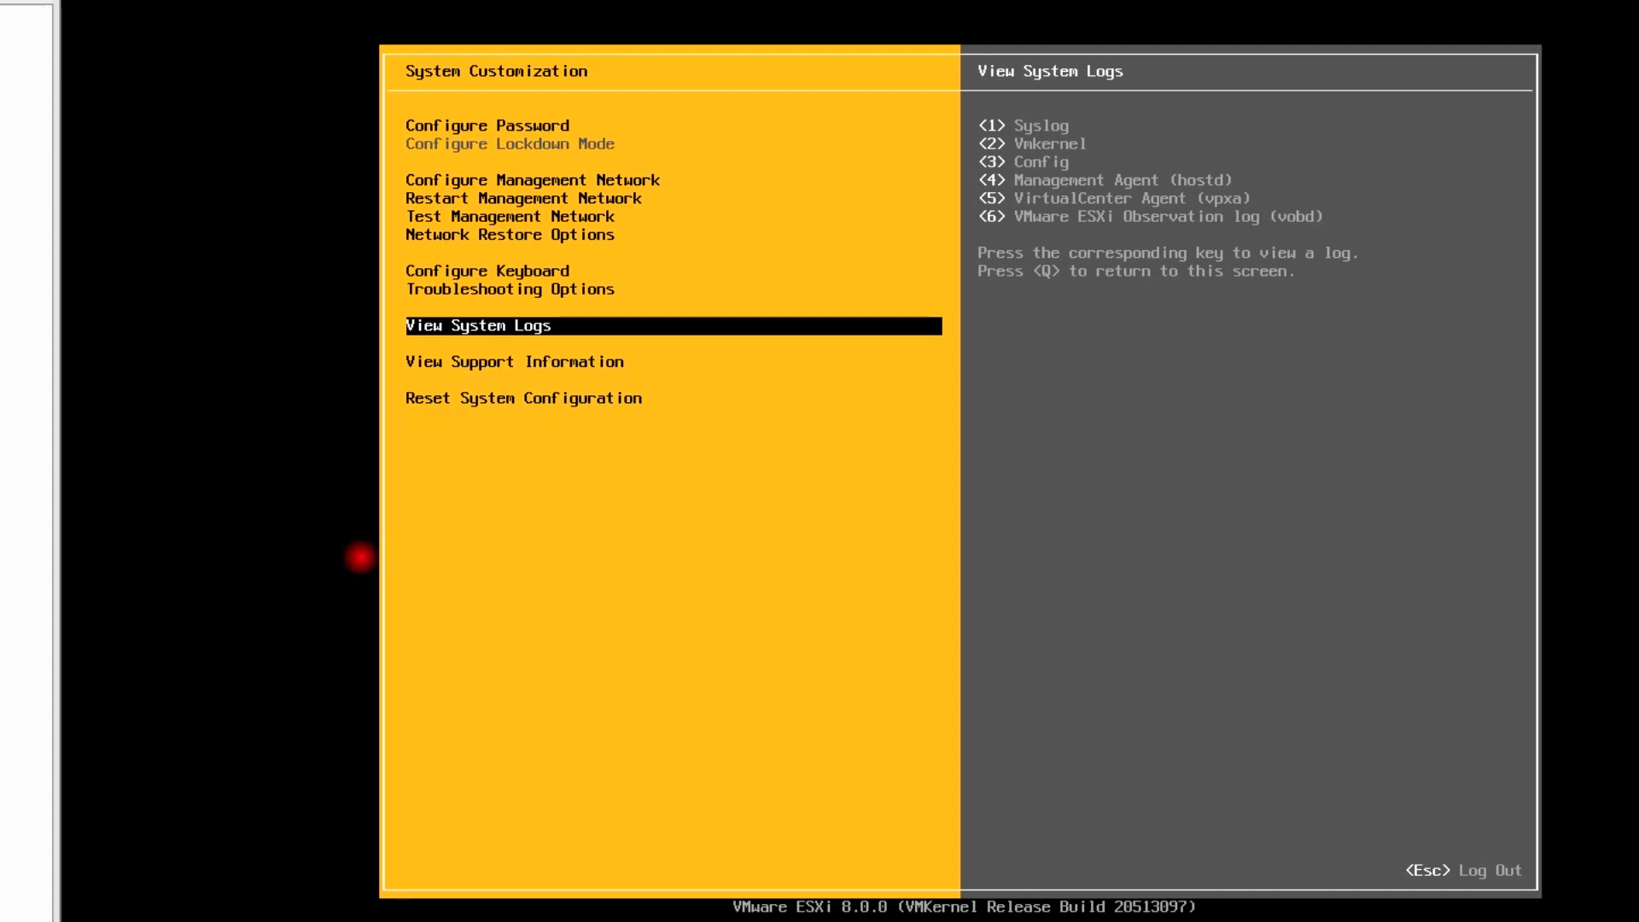
key("2")
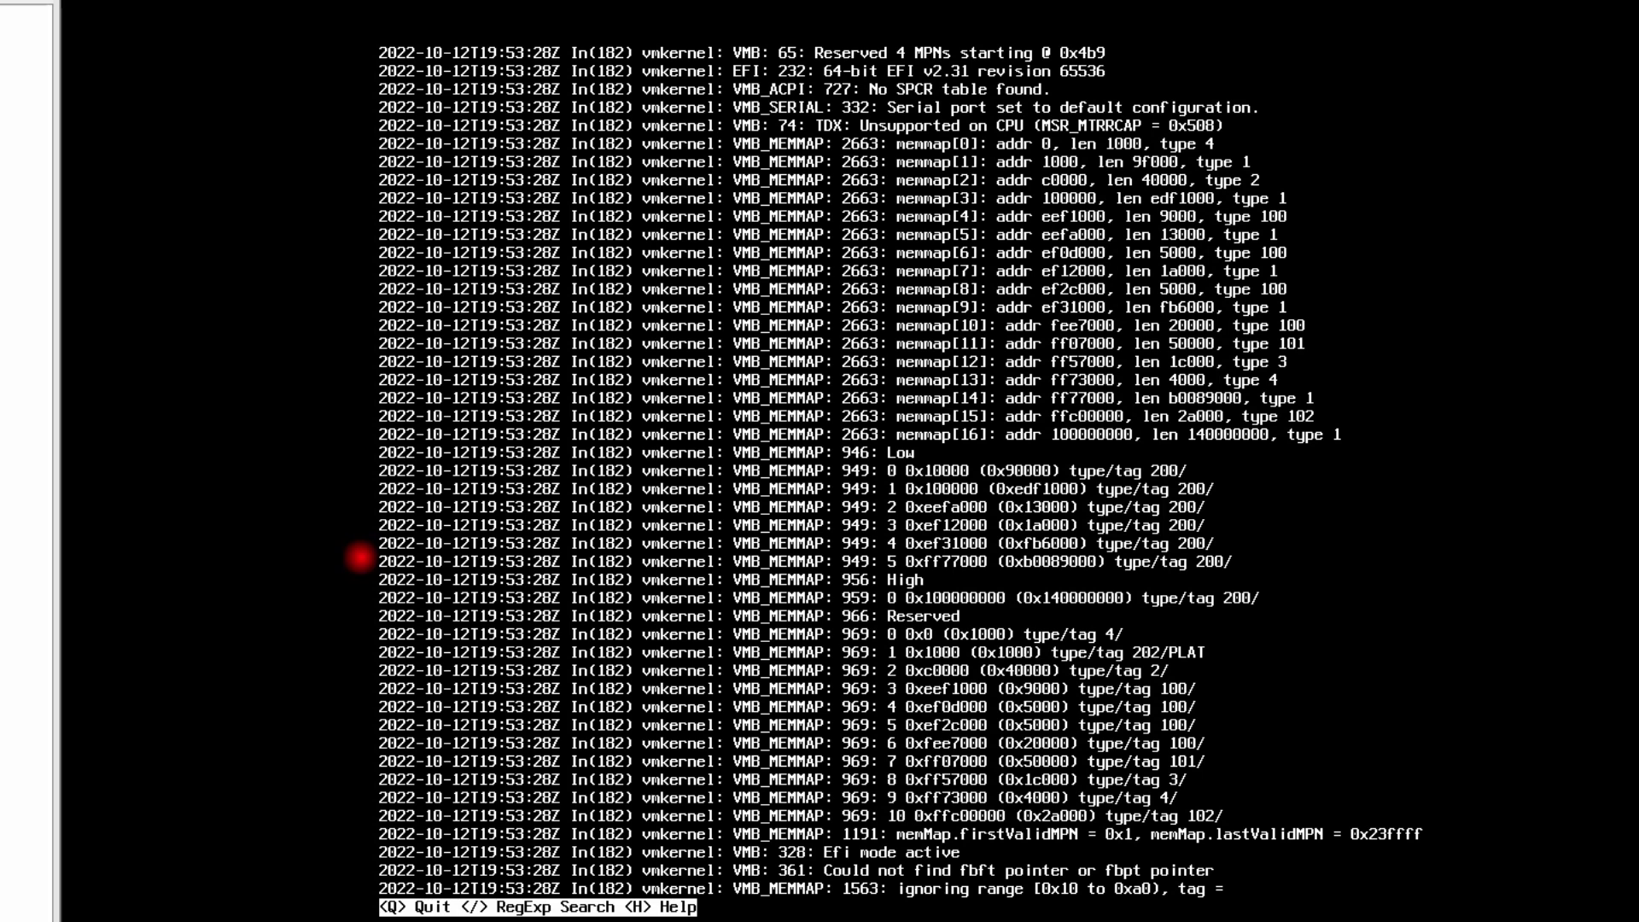
key("Down")
key("Down")
key("Down")
key("Down")
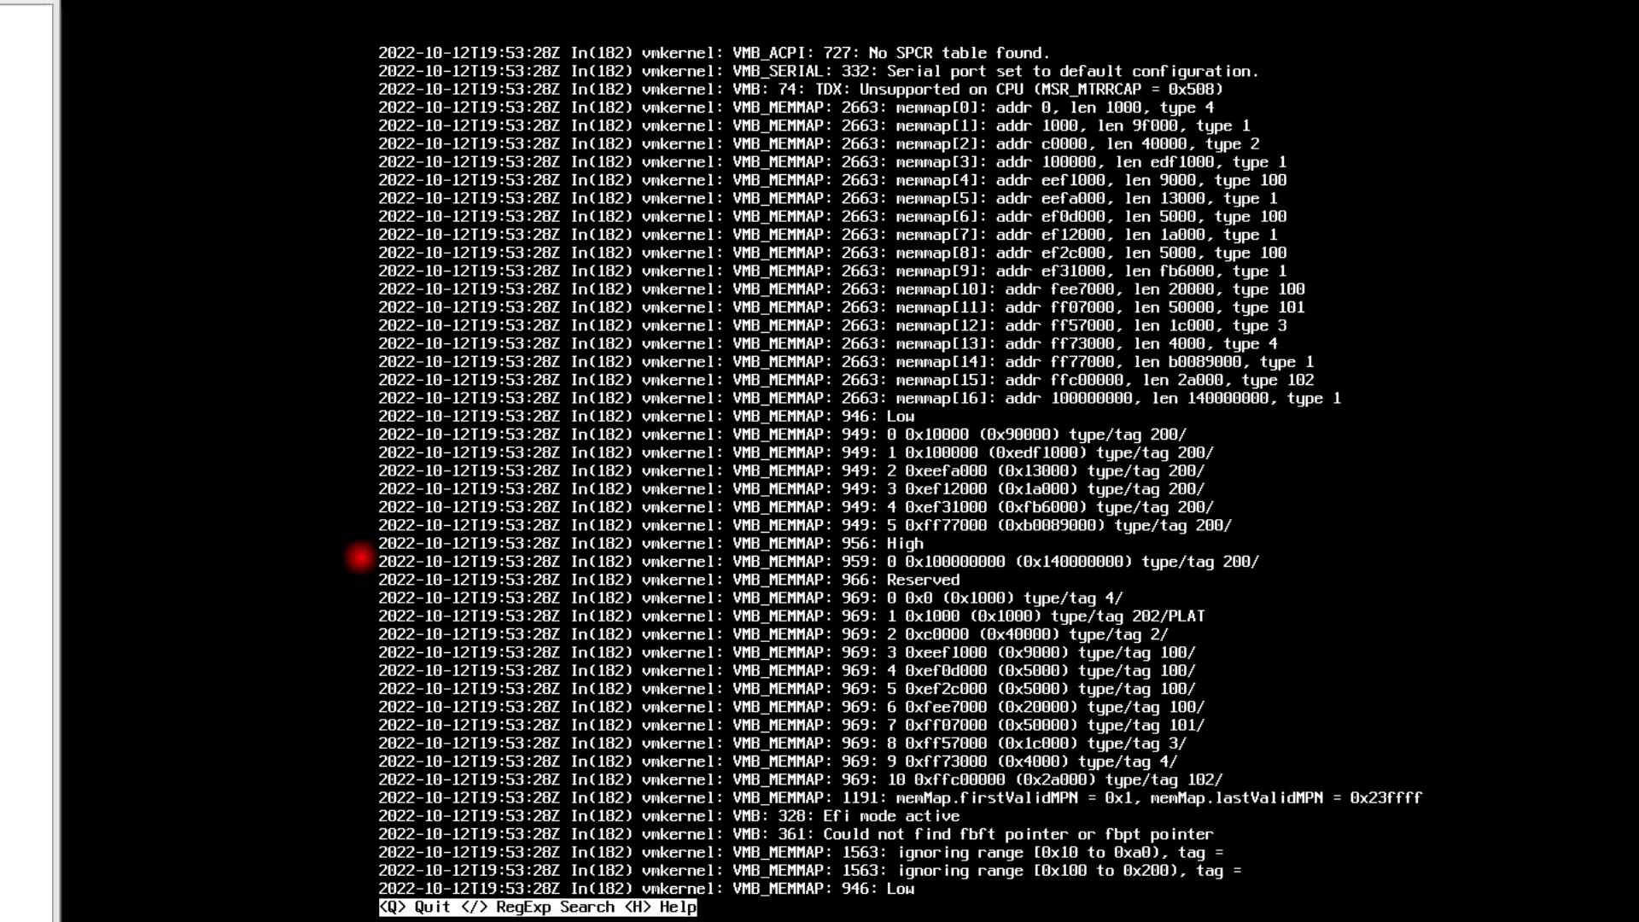
key("Down")
key("Down")
key("Down")
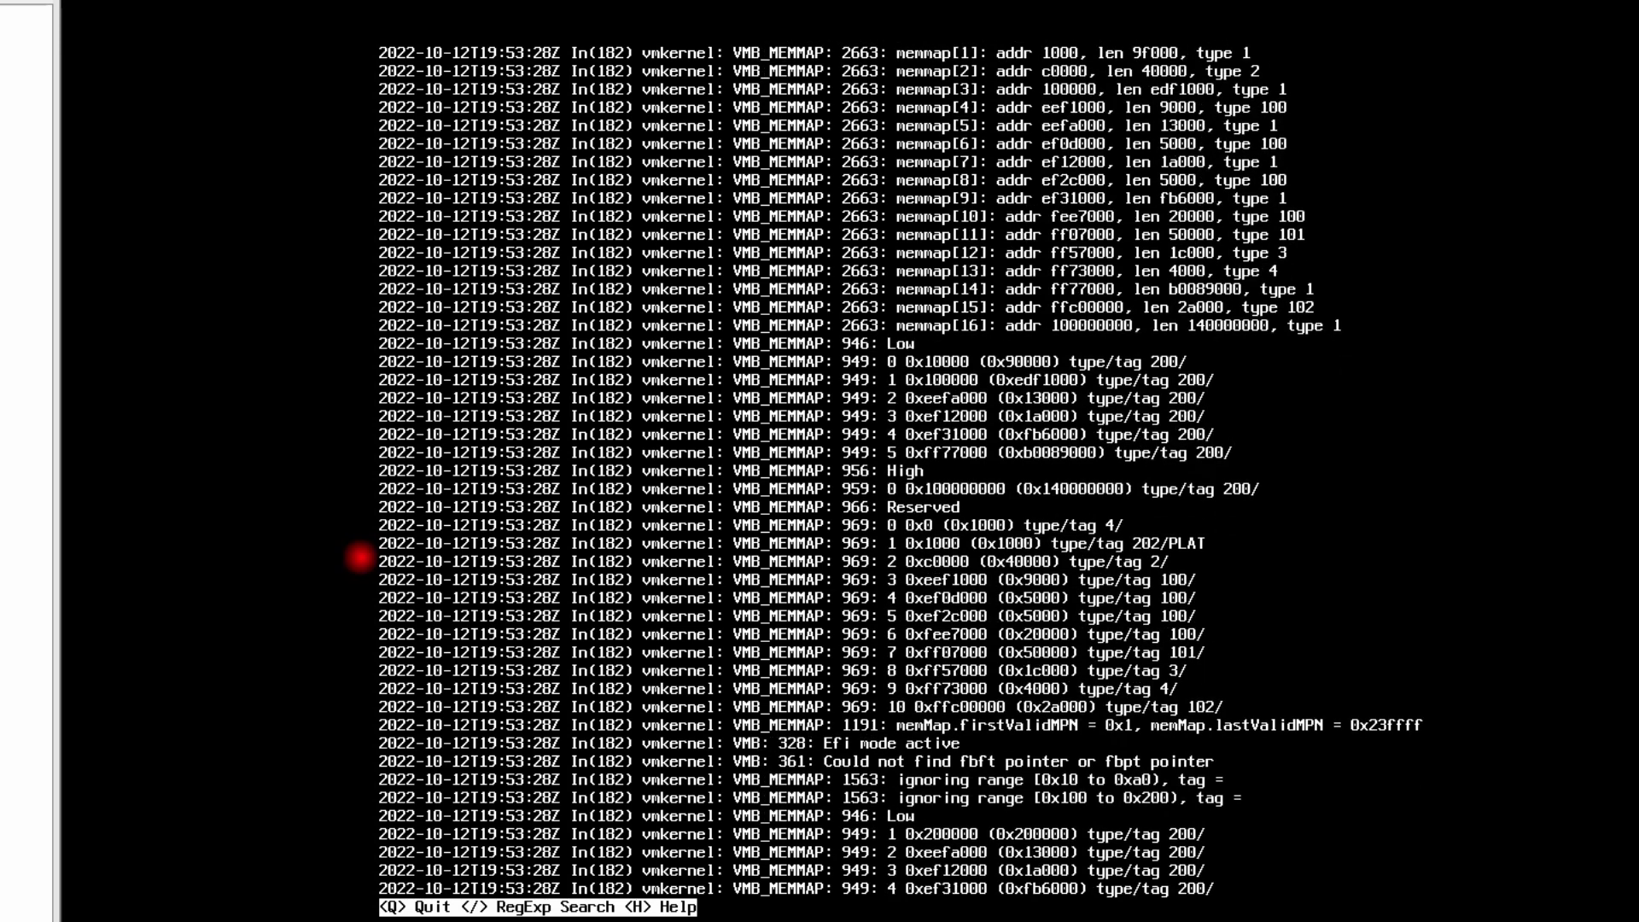
key("Down")
key("Down")
key("Down")
key("Down")
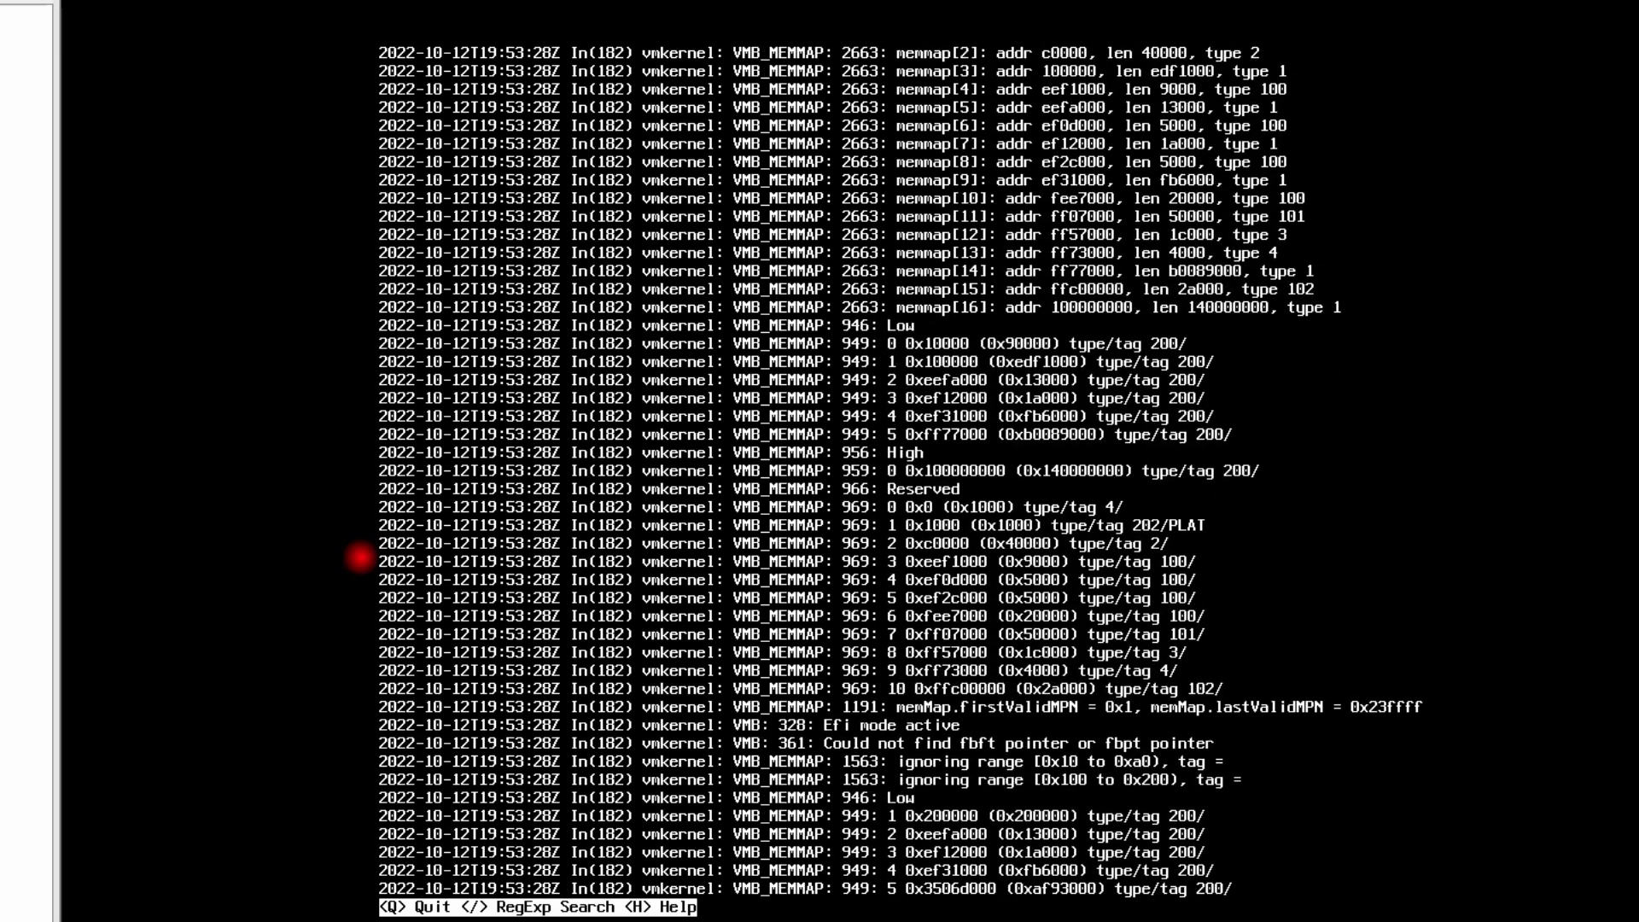
key("Up")
key("Up")
key("Up")
key("Up")
key("Up")
key("Up")
key("Up")
key("Down")
key("Down")
key("Down")
Search the kernel log for '64-bit', jump to its end, and close the viewer
key("slash")
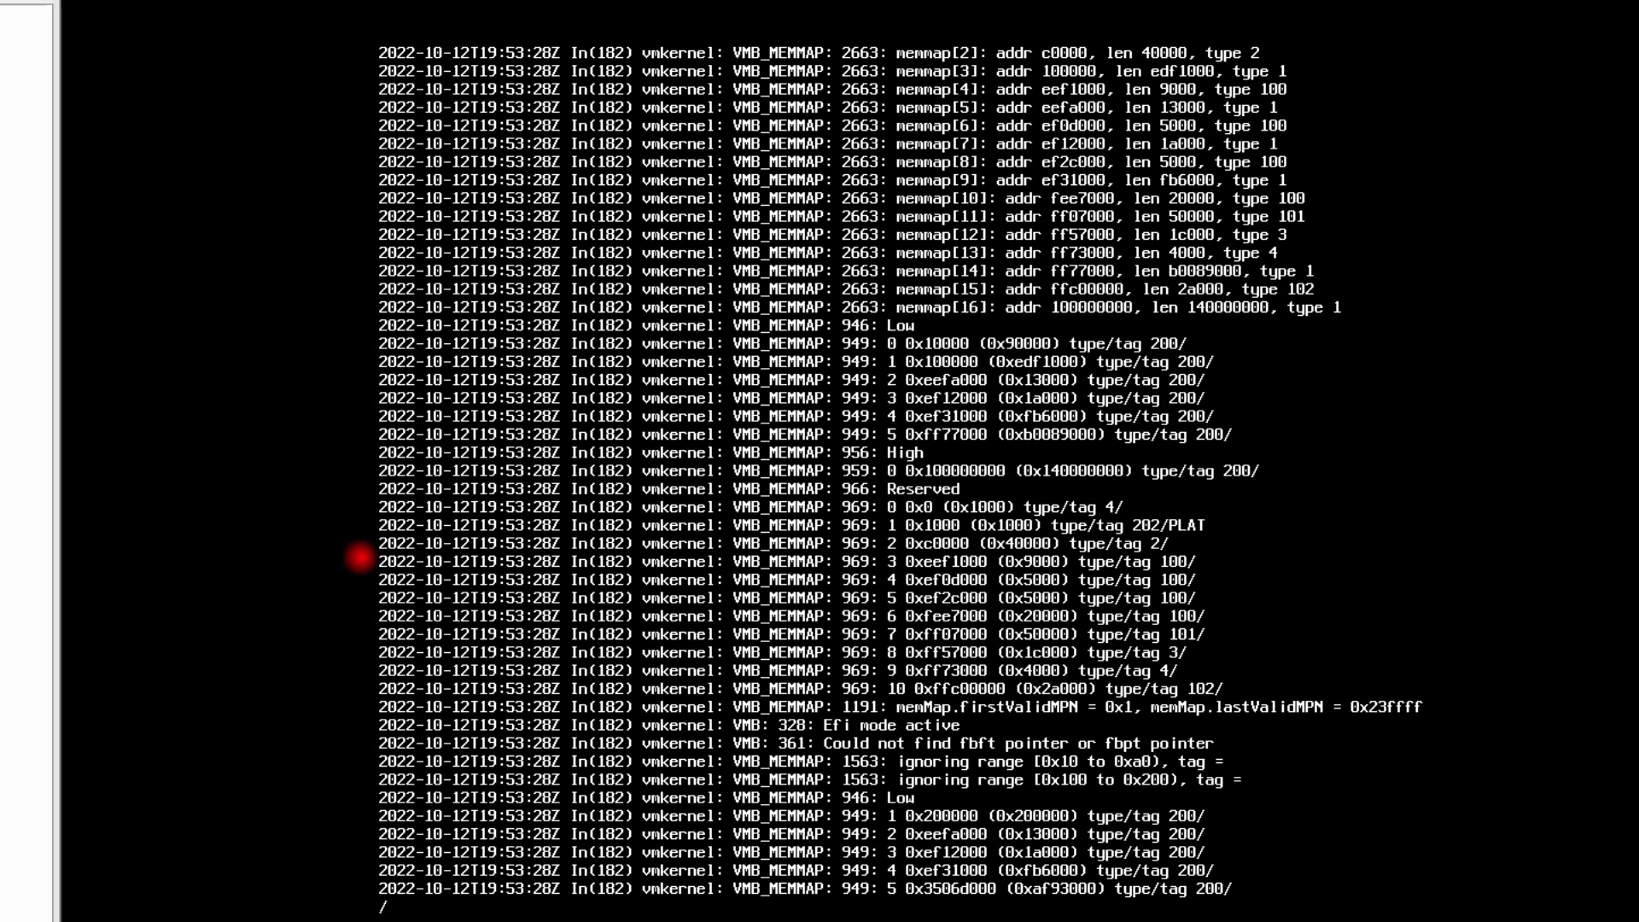
type("64-bit")
key("Return")
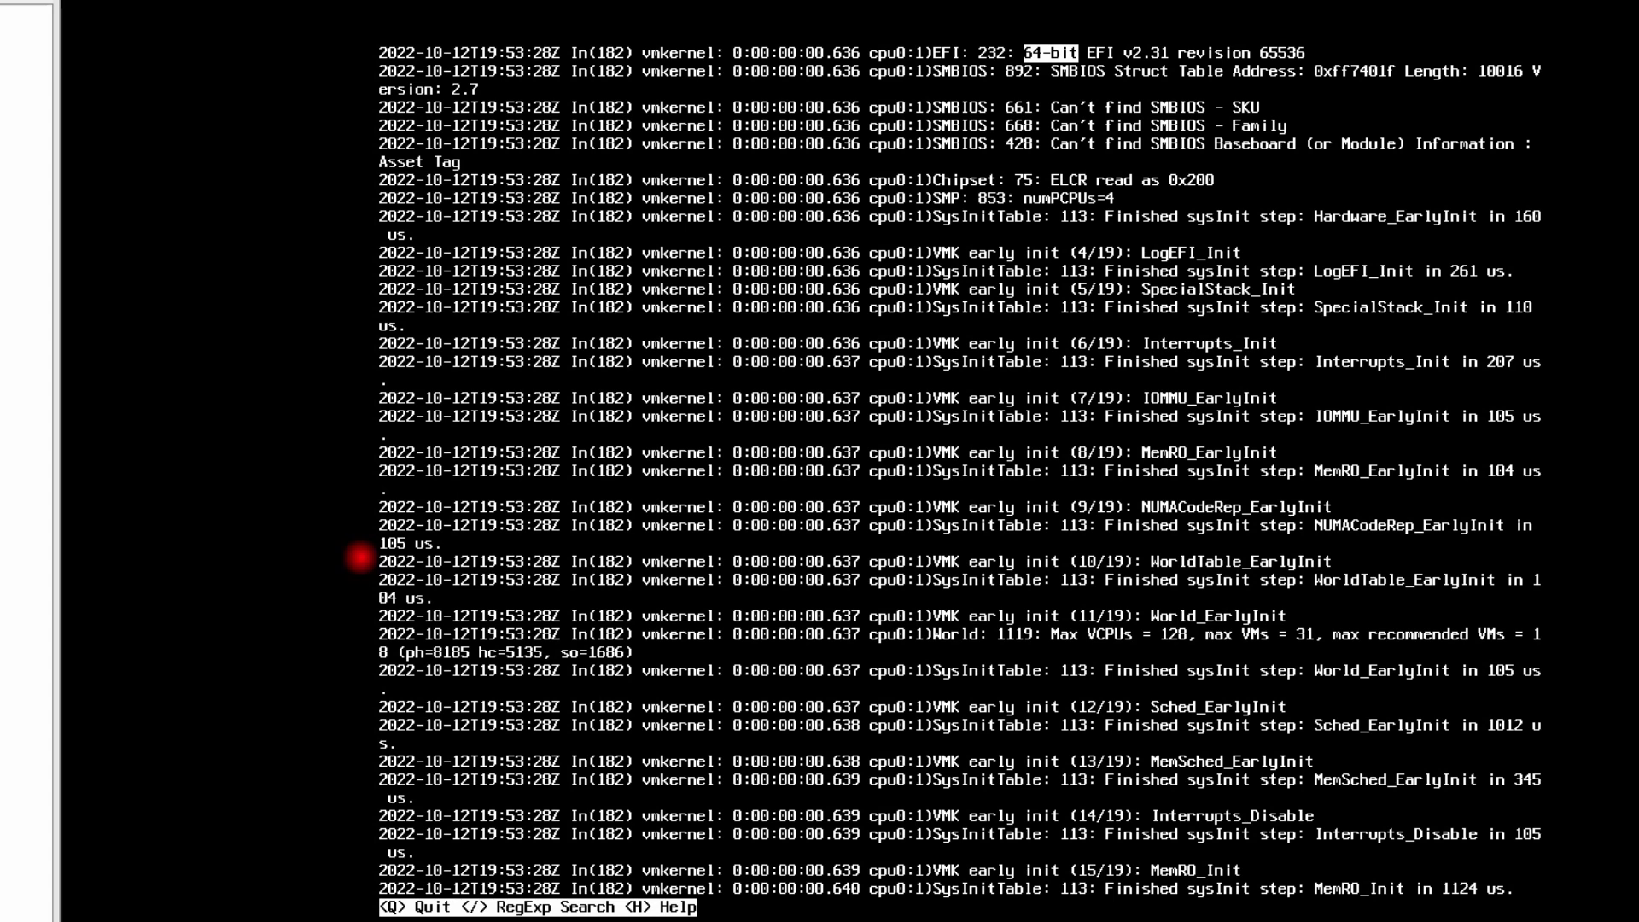
key("End")
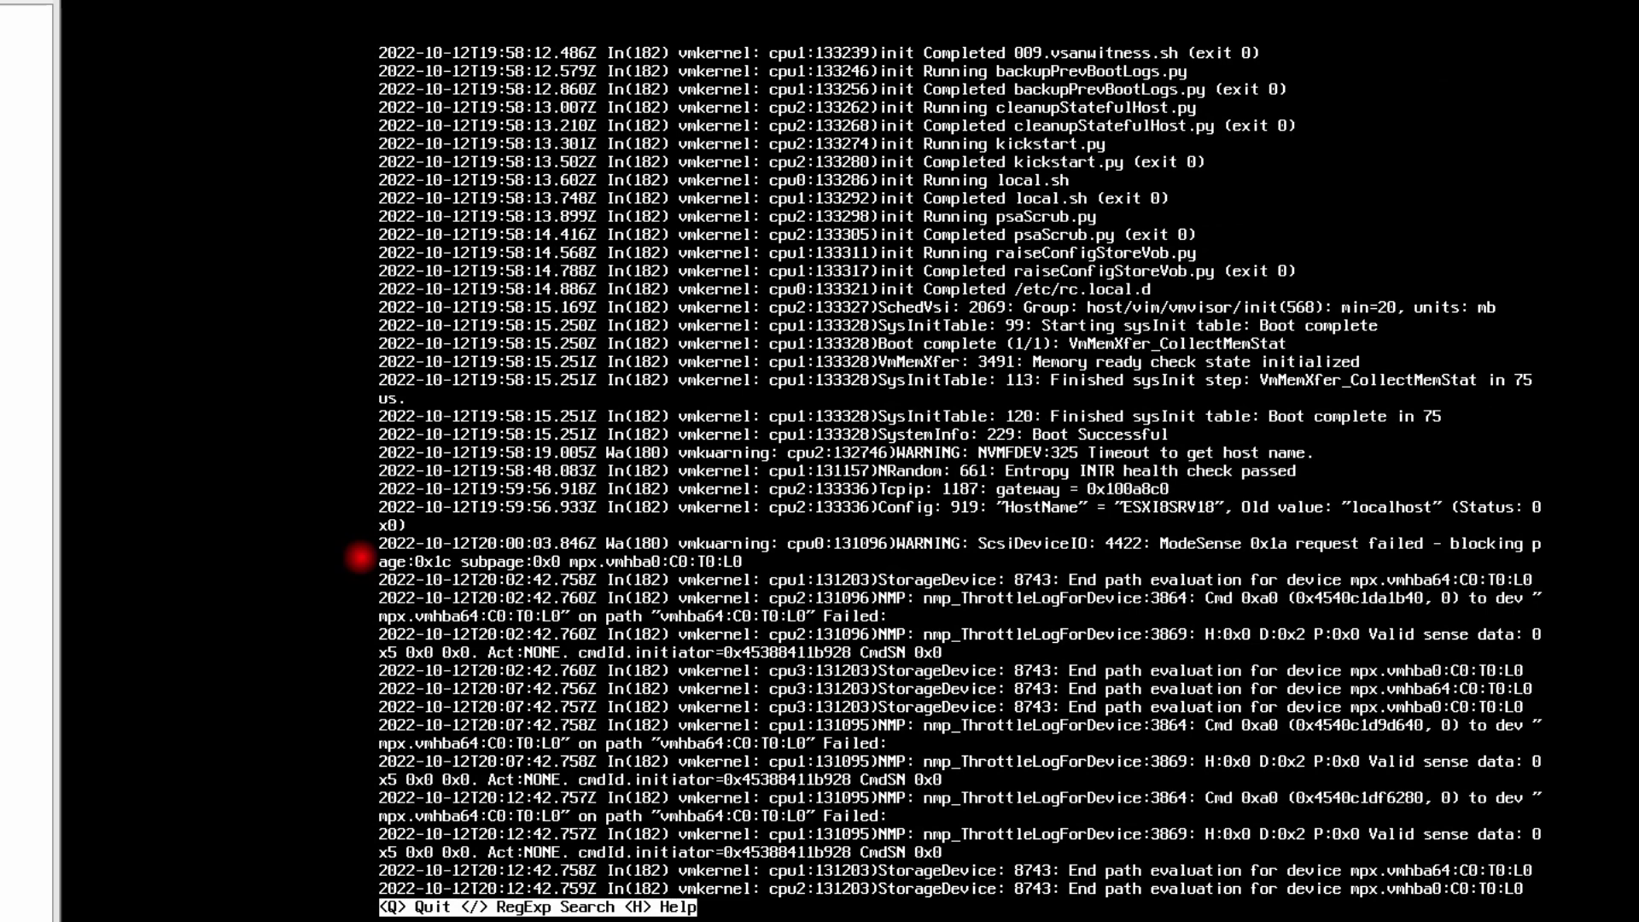
key("q")
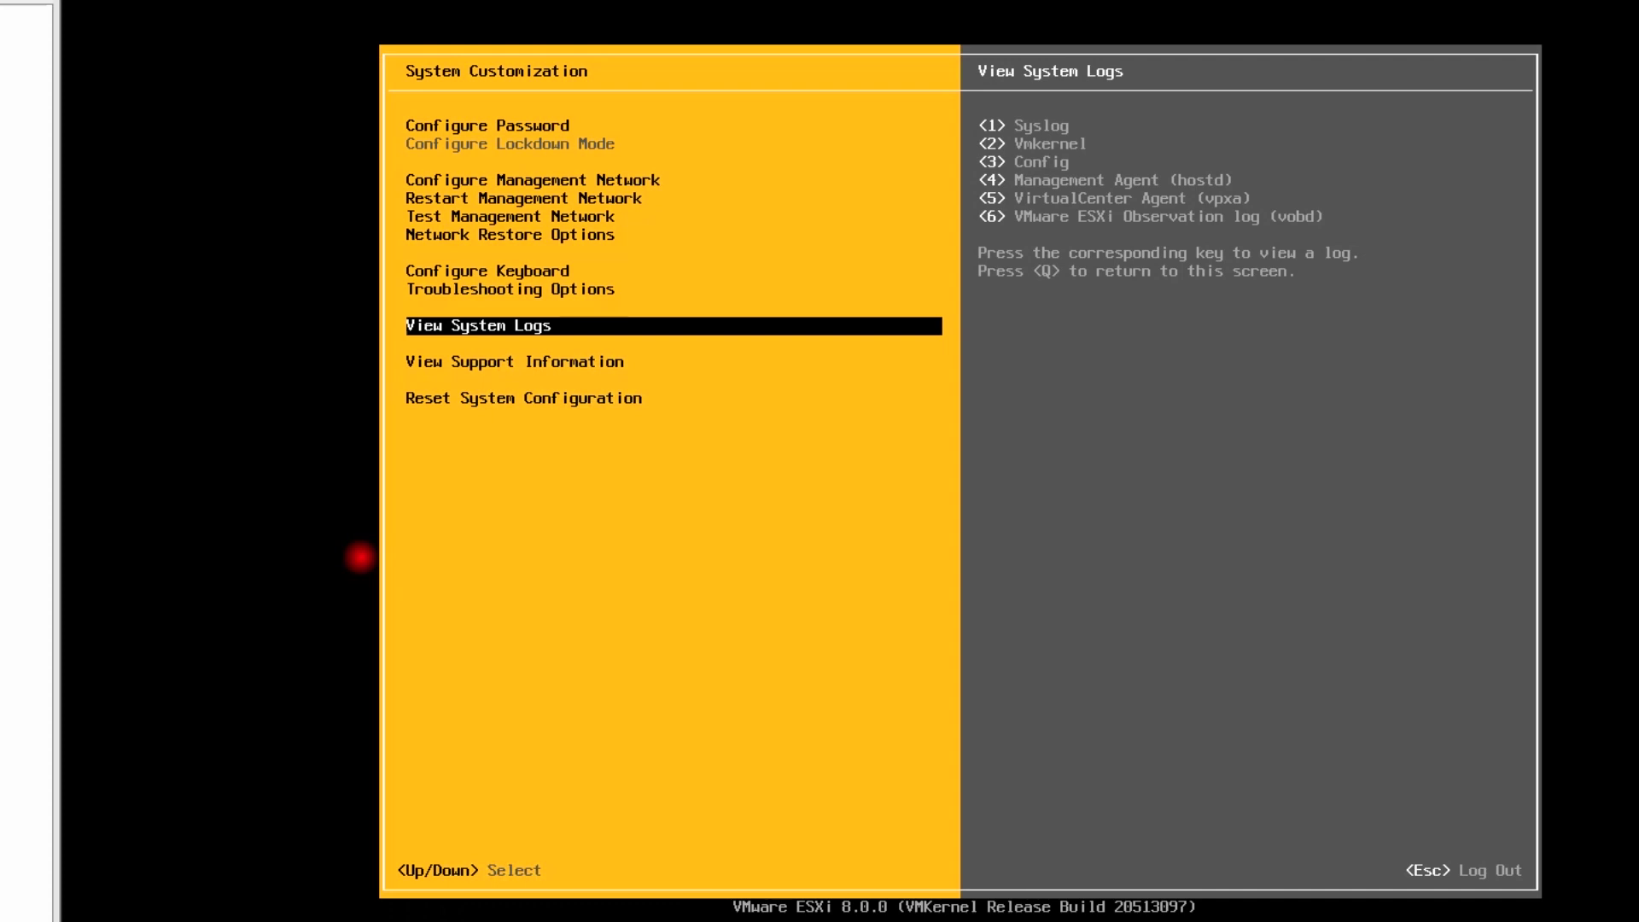
Page through both support information screens, then display the Reset System Configuration warning
key("Down")
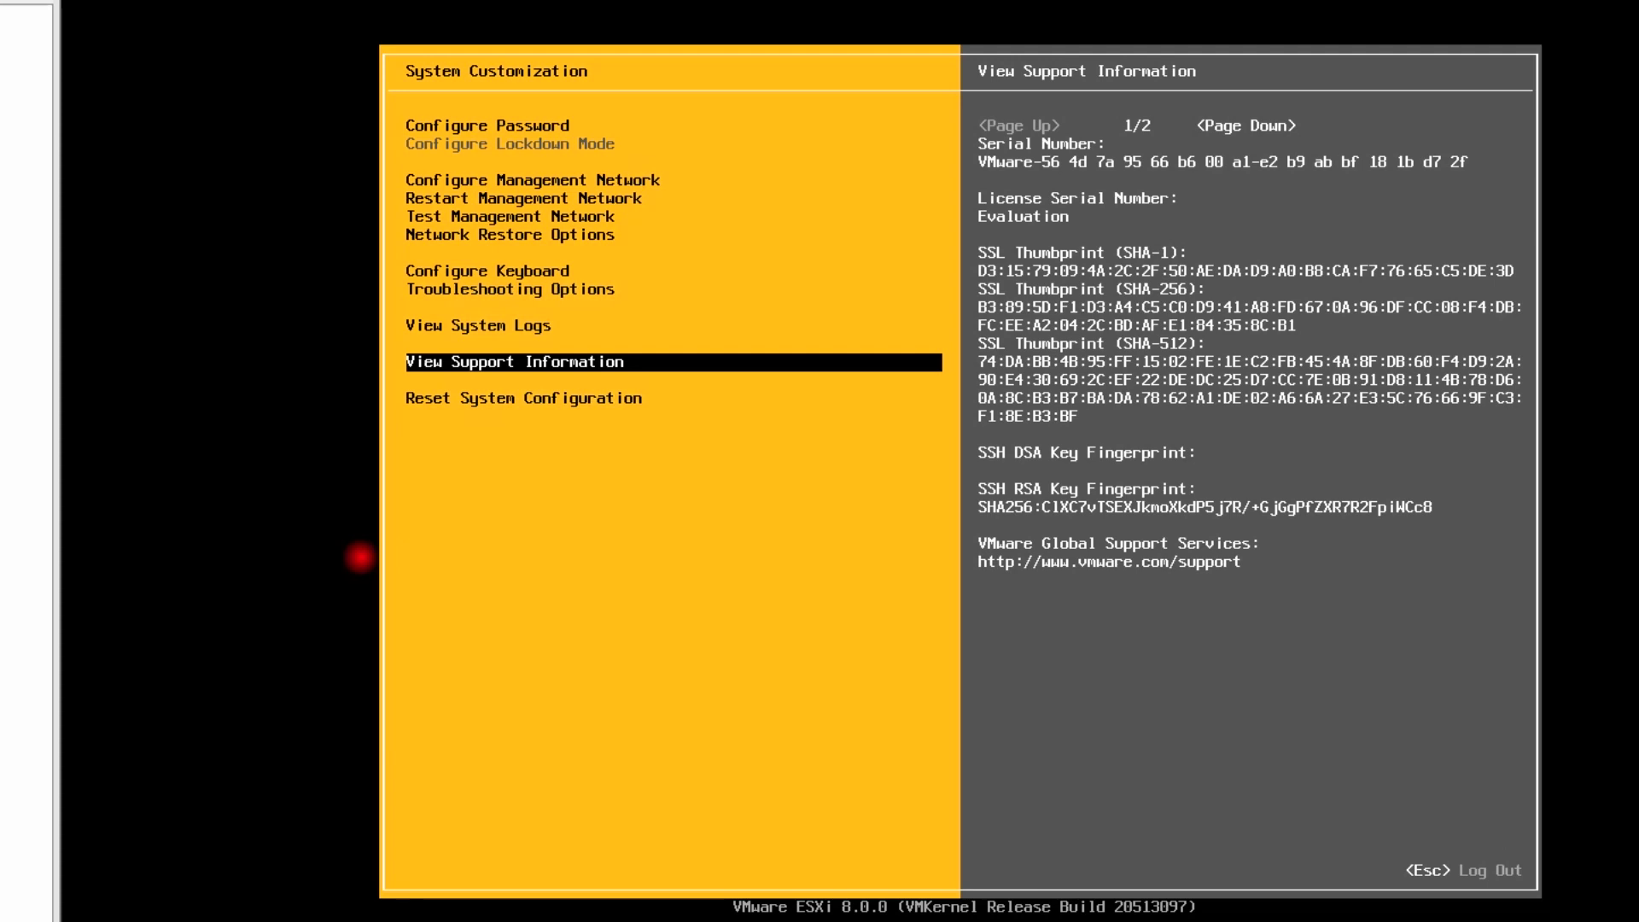
key("Page_Down")
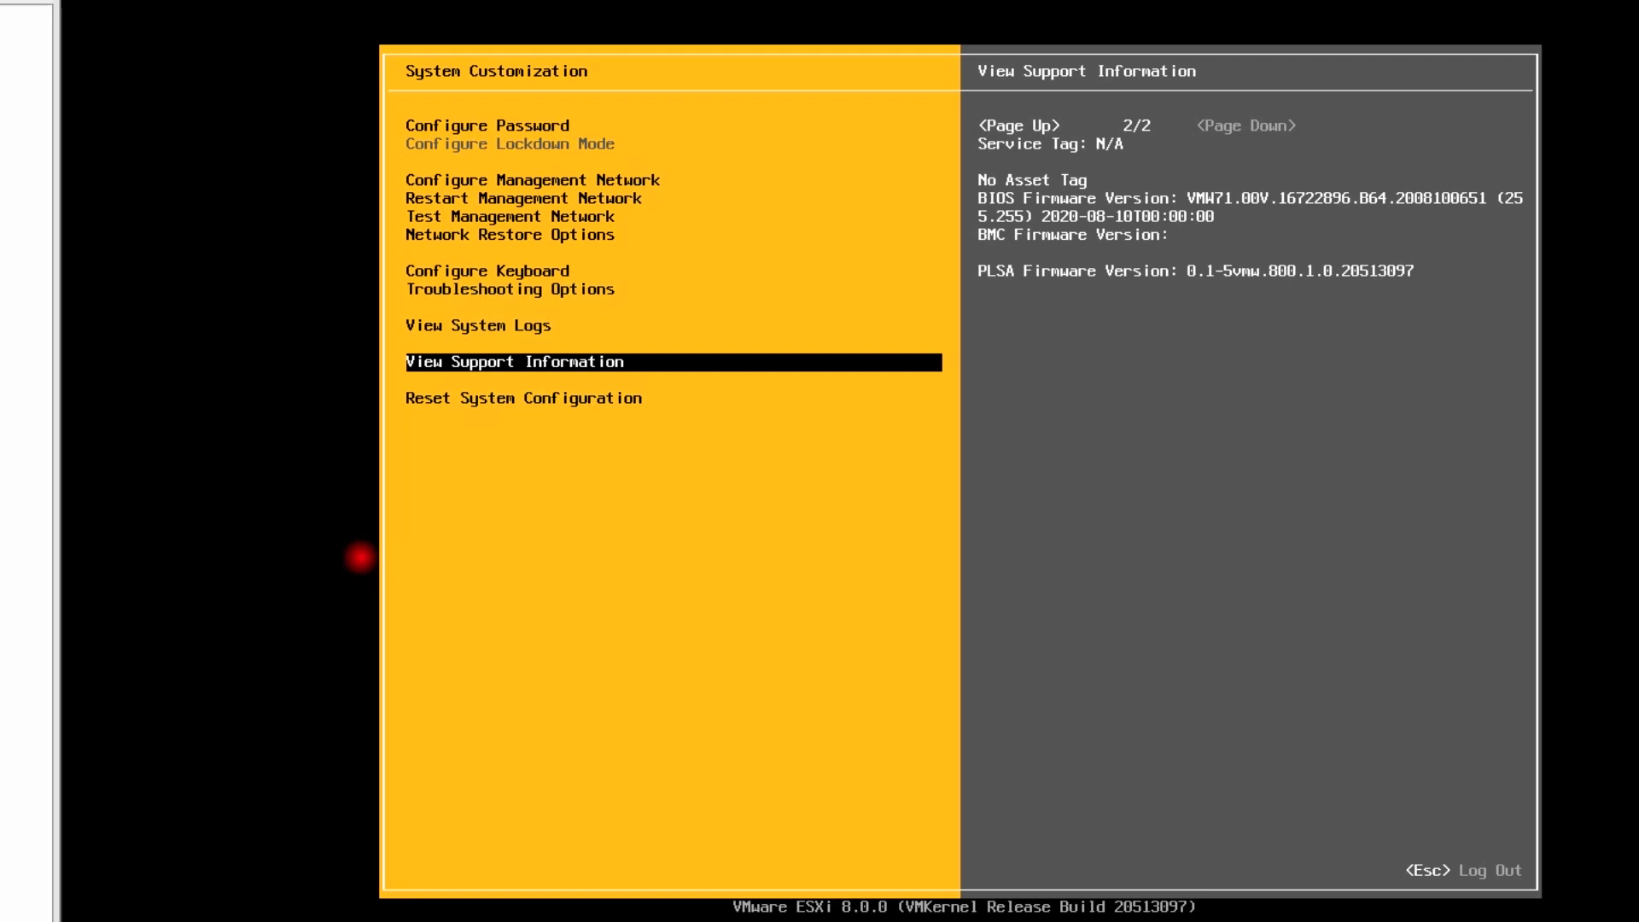
key("Page_Up")
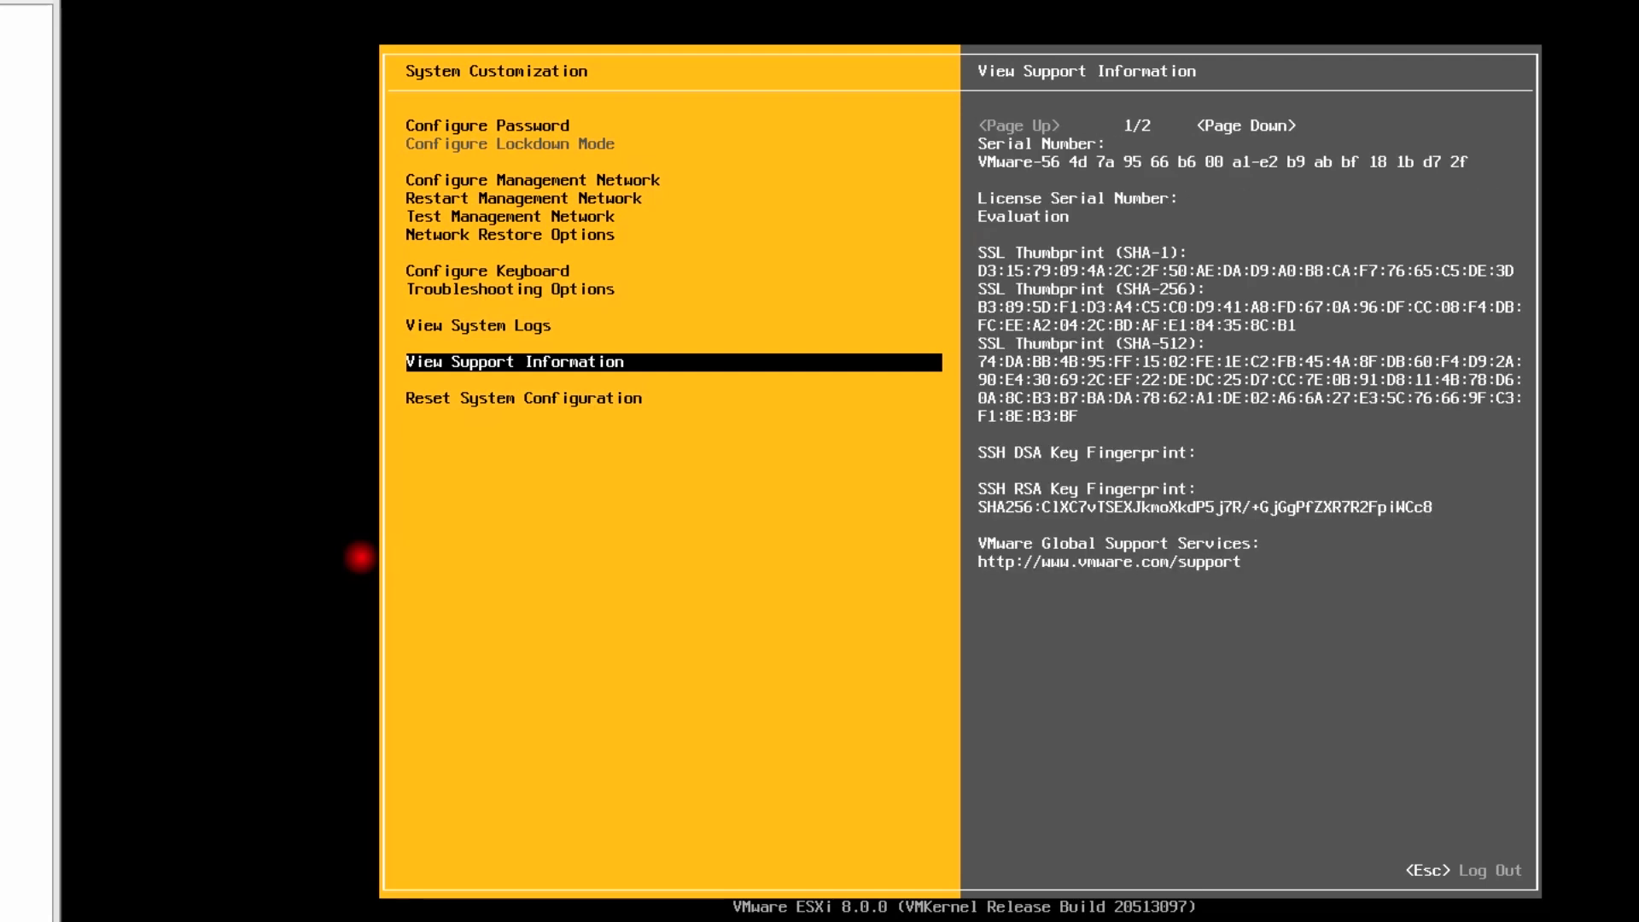
key("Down")
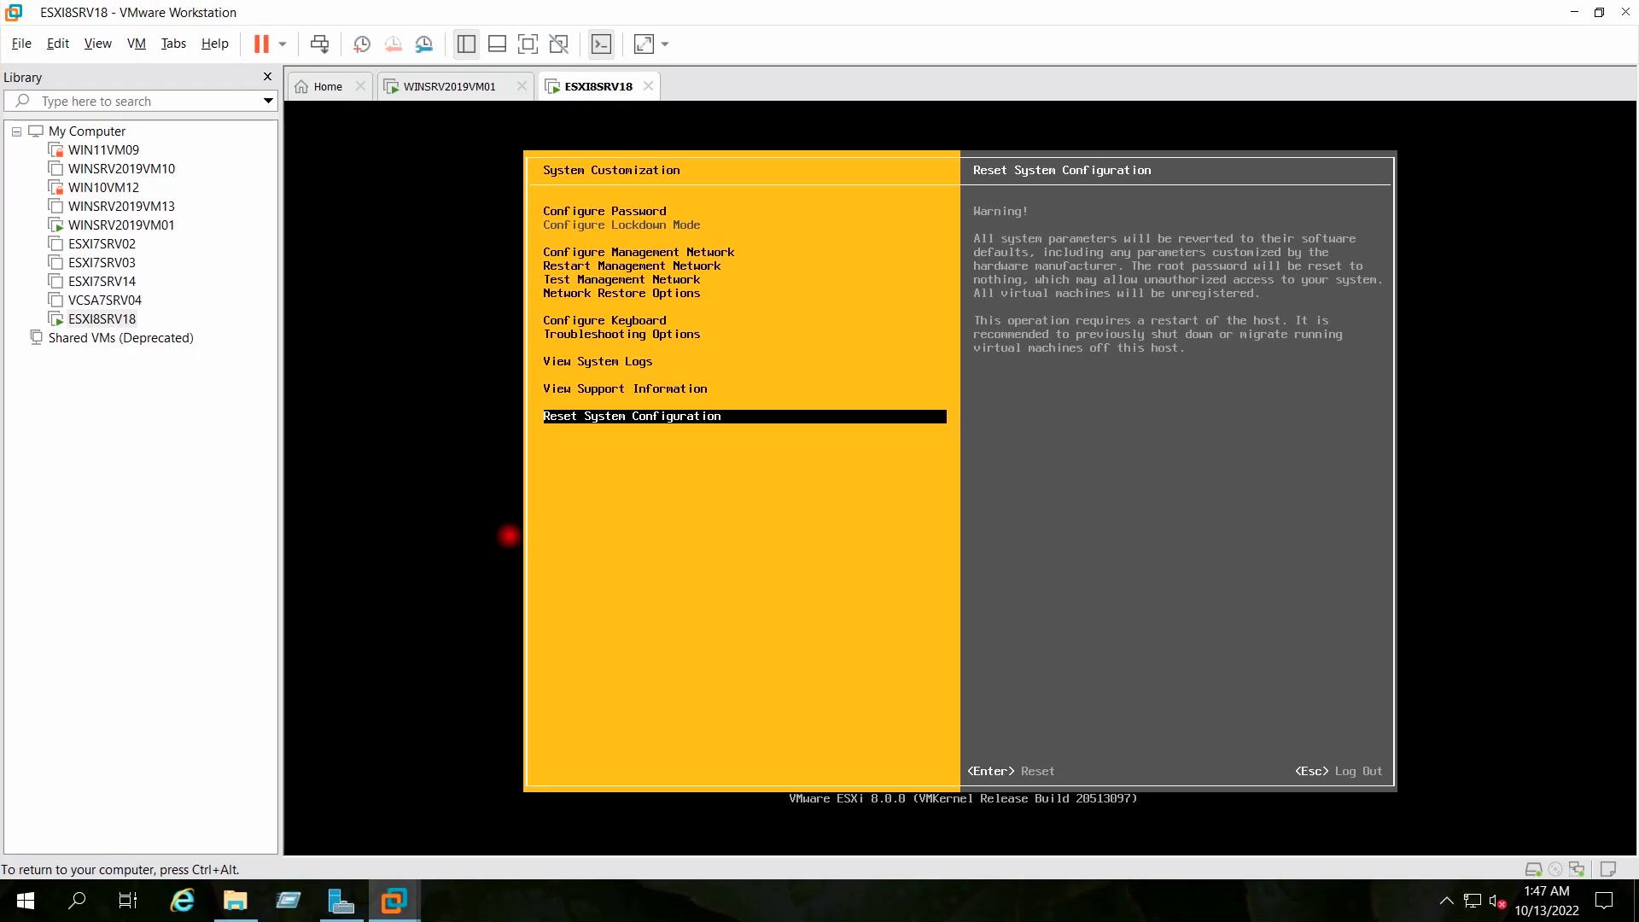
Exit to the ESXi 192.168.0.144 welcome screen, minimize Workstation and switch to Chrome's new tab
key("Escape")
key("ctrl+alt")
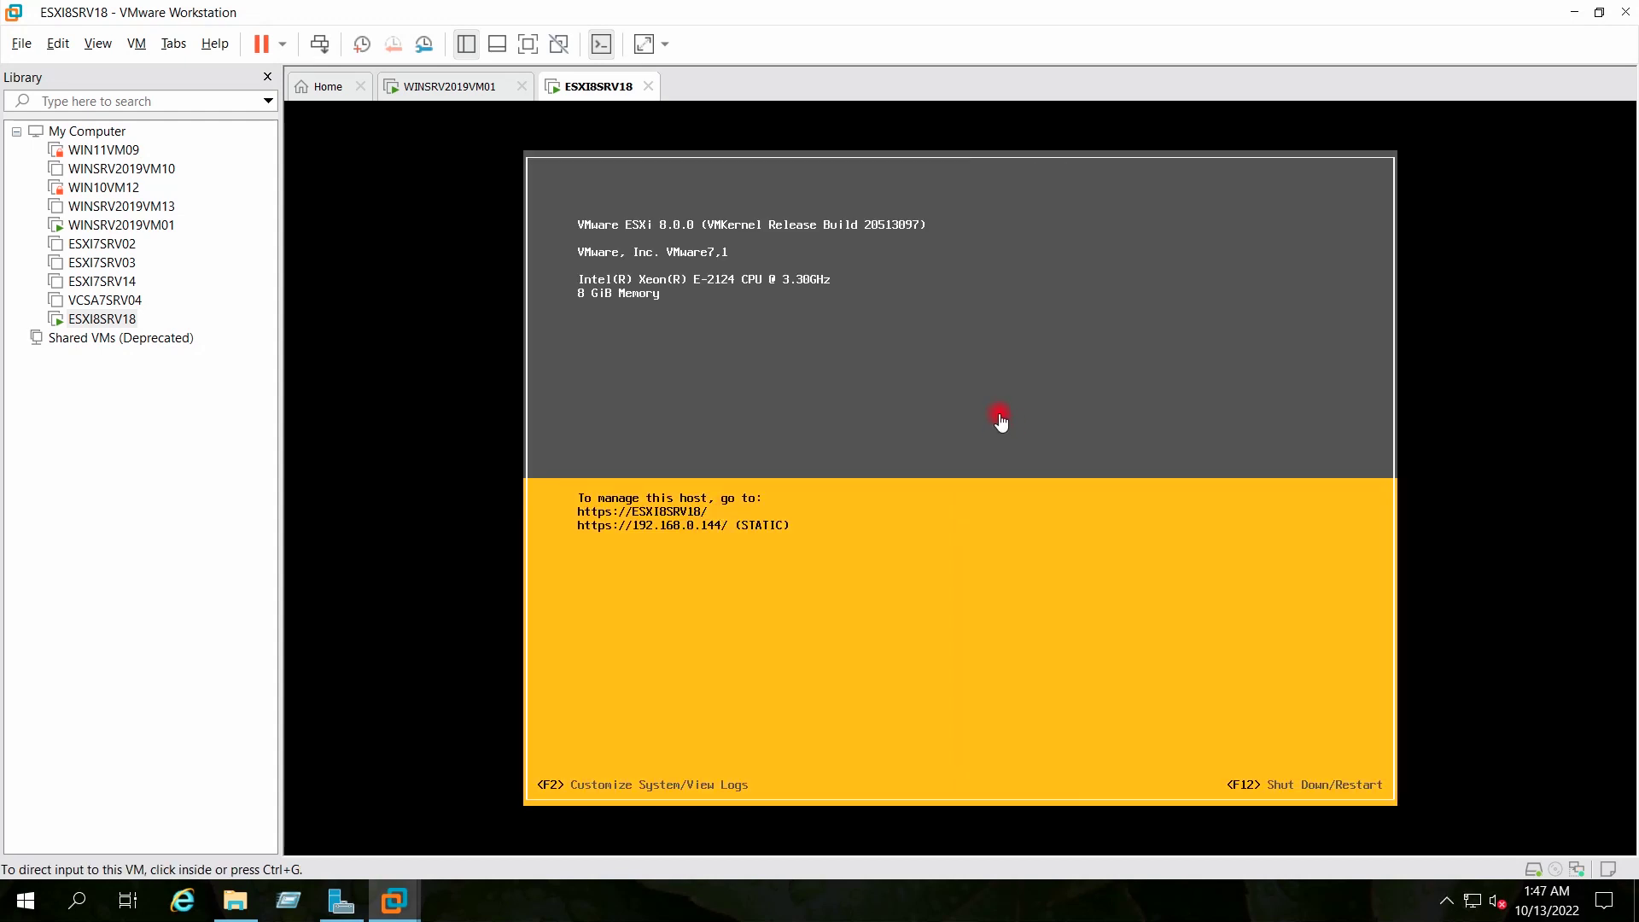
left_click(1571, 15)
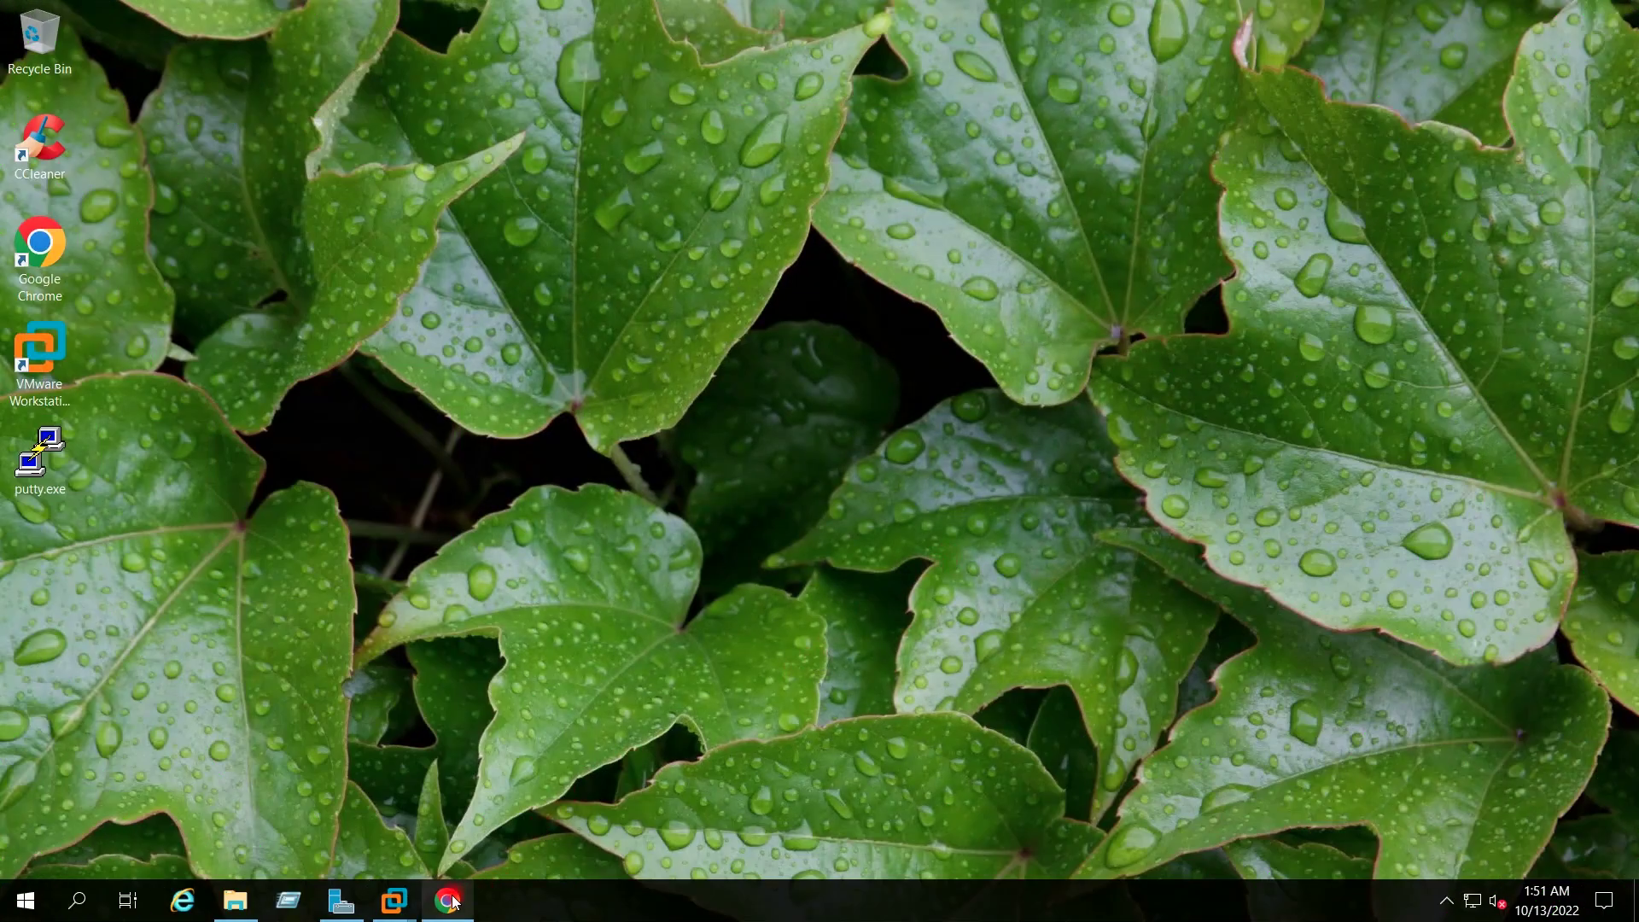
left_click(450, 901)
left_click(284, 64)
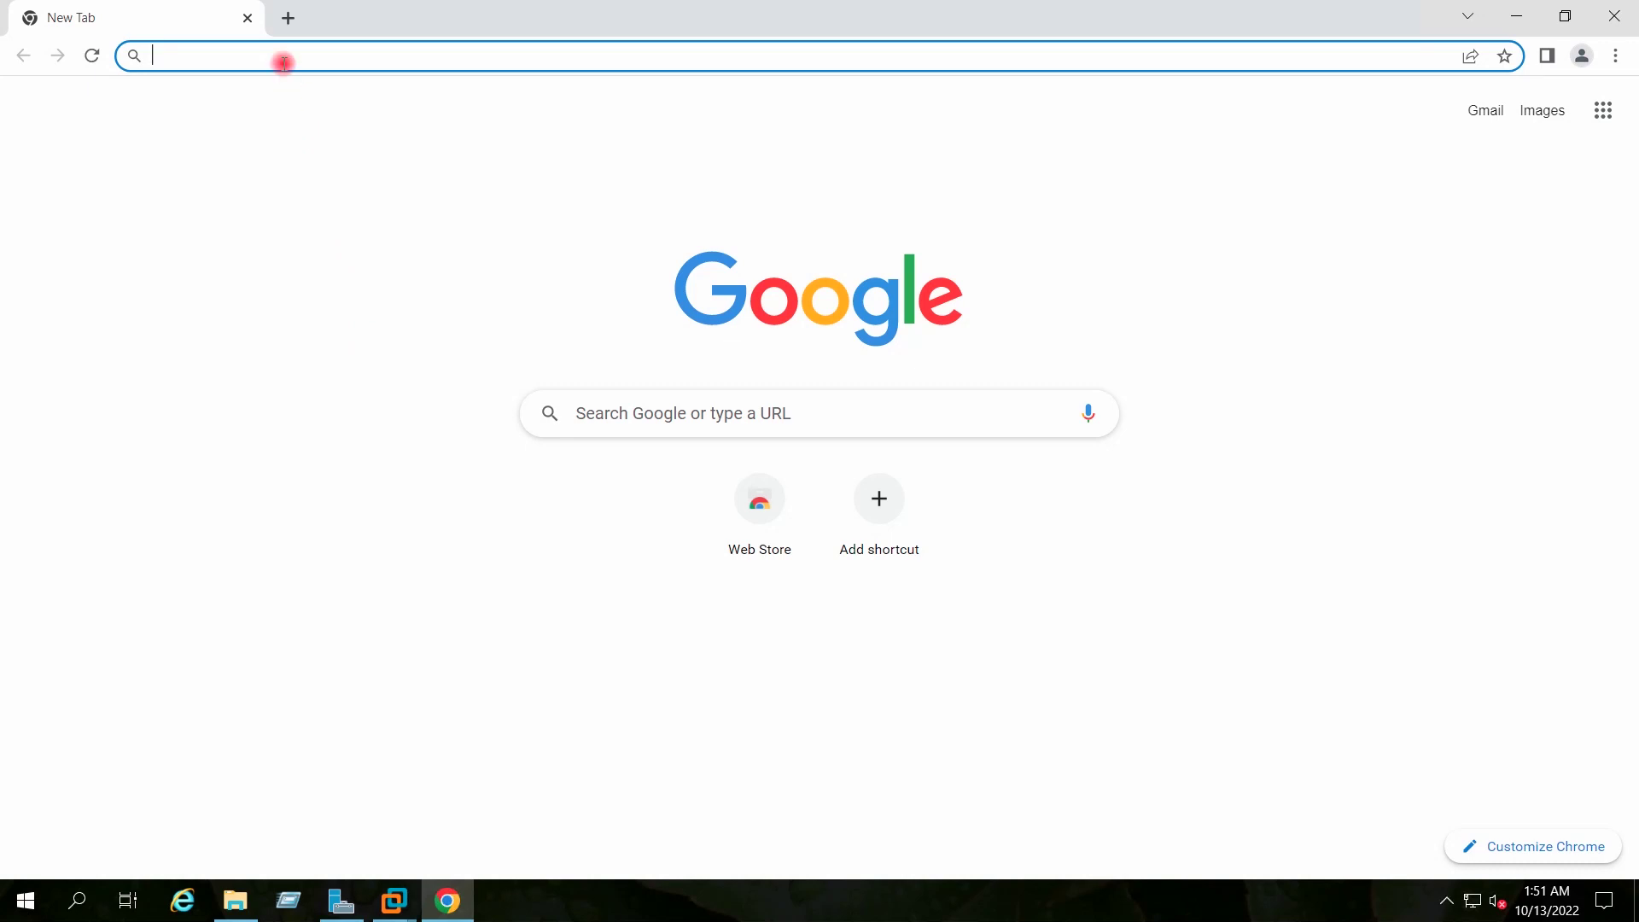
Browse to 192.168.0.144 and proceed past the certificate warning to the Host Client login
type("192")
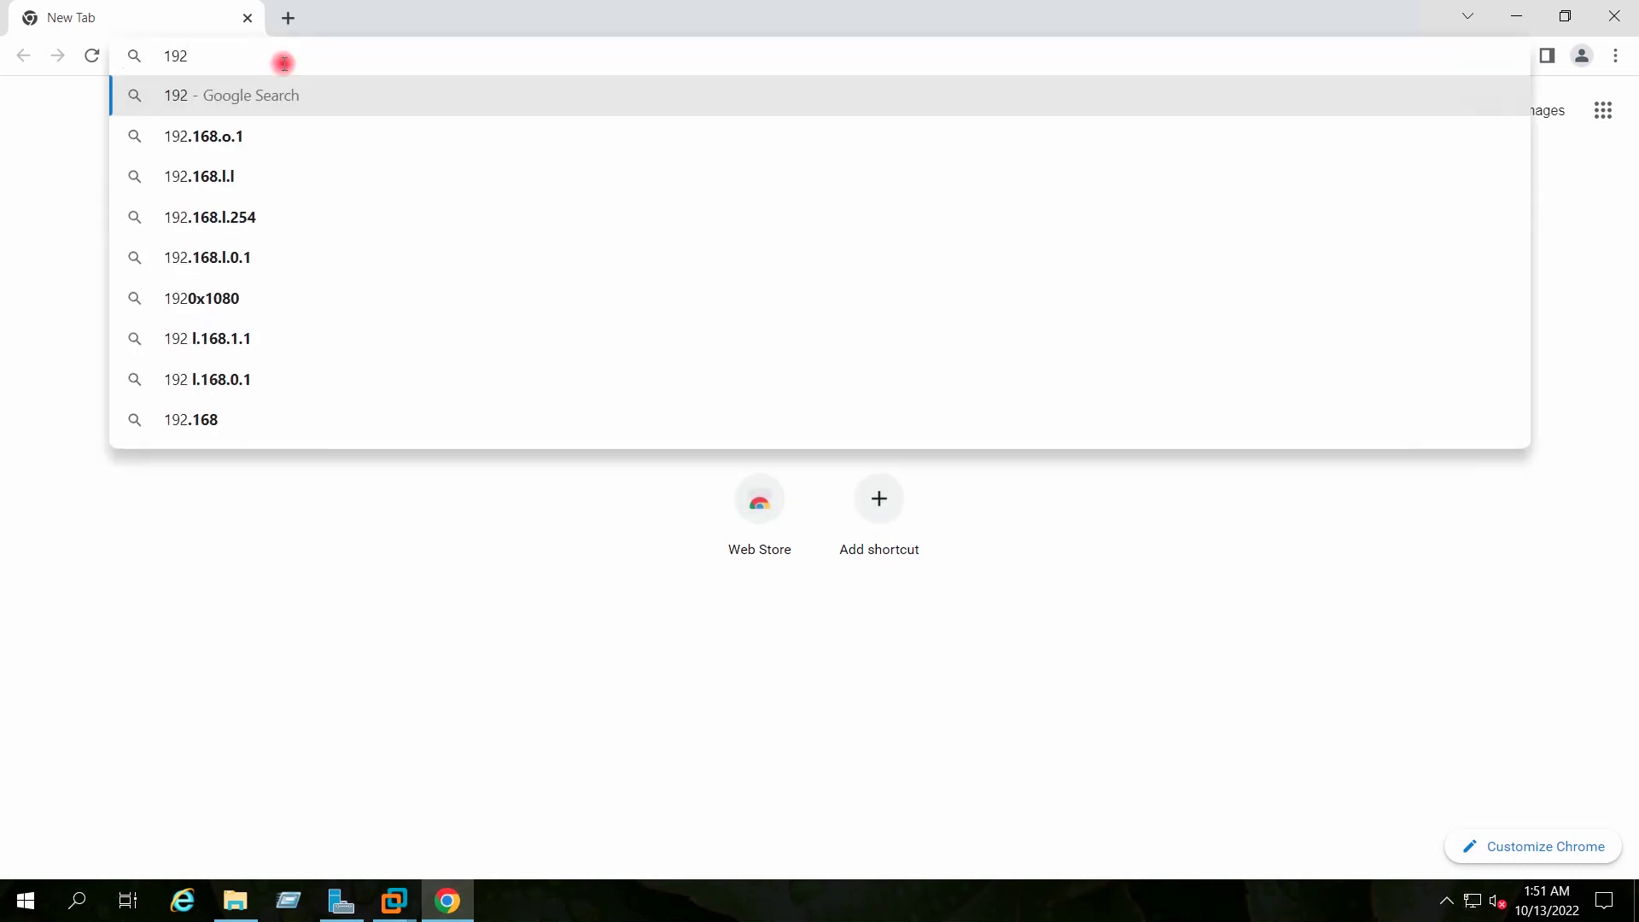
type(".168")
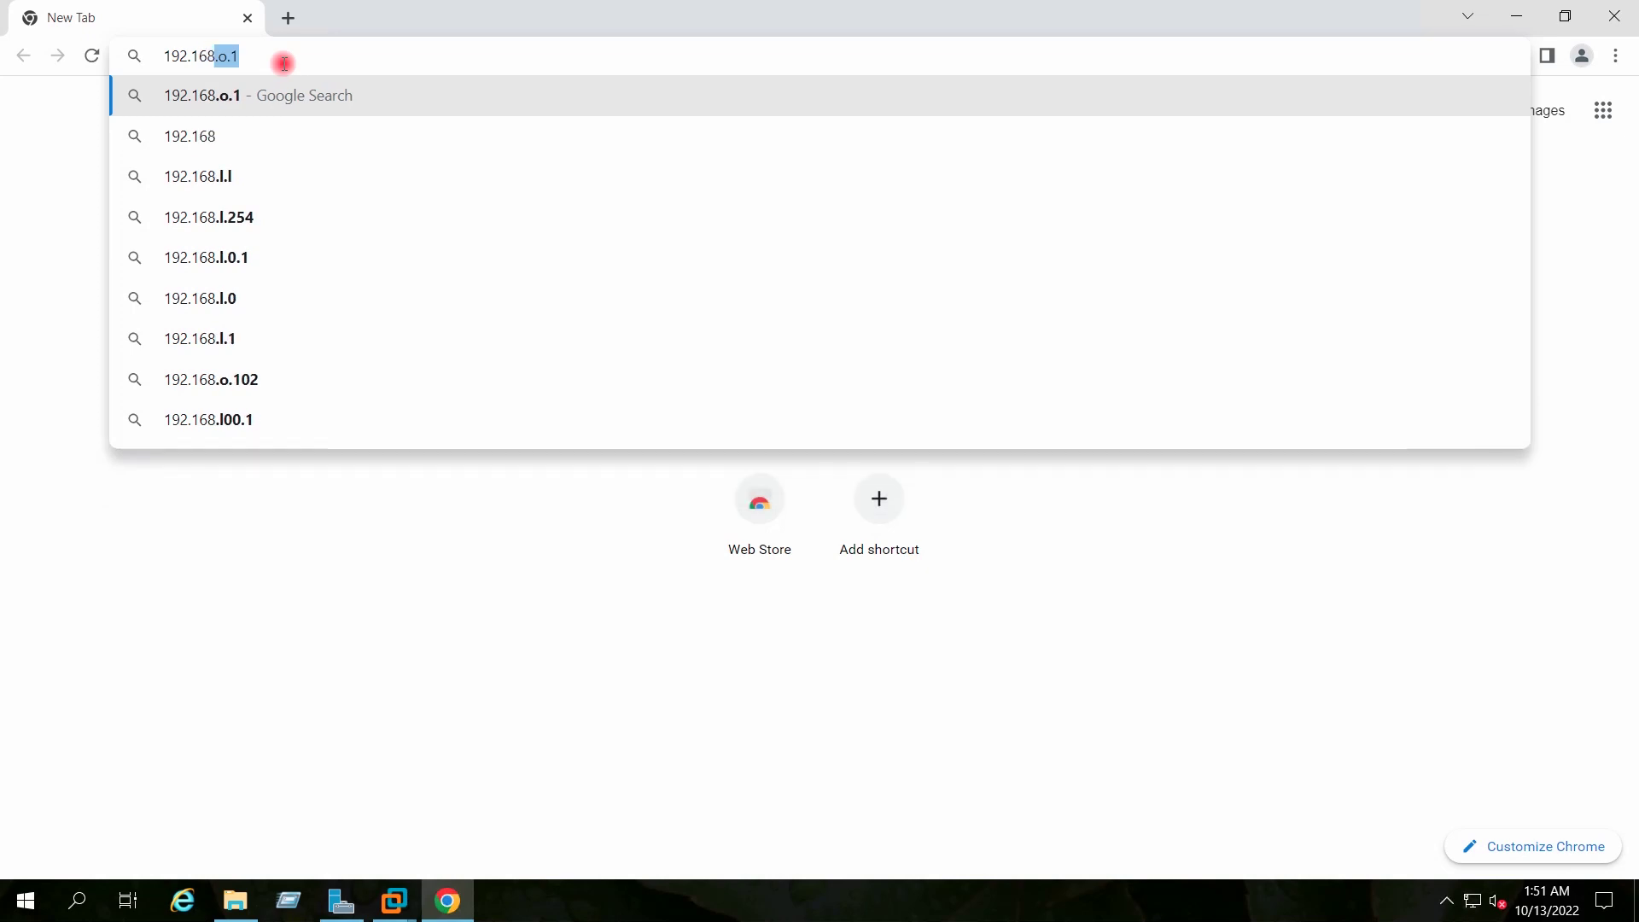
type(".")
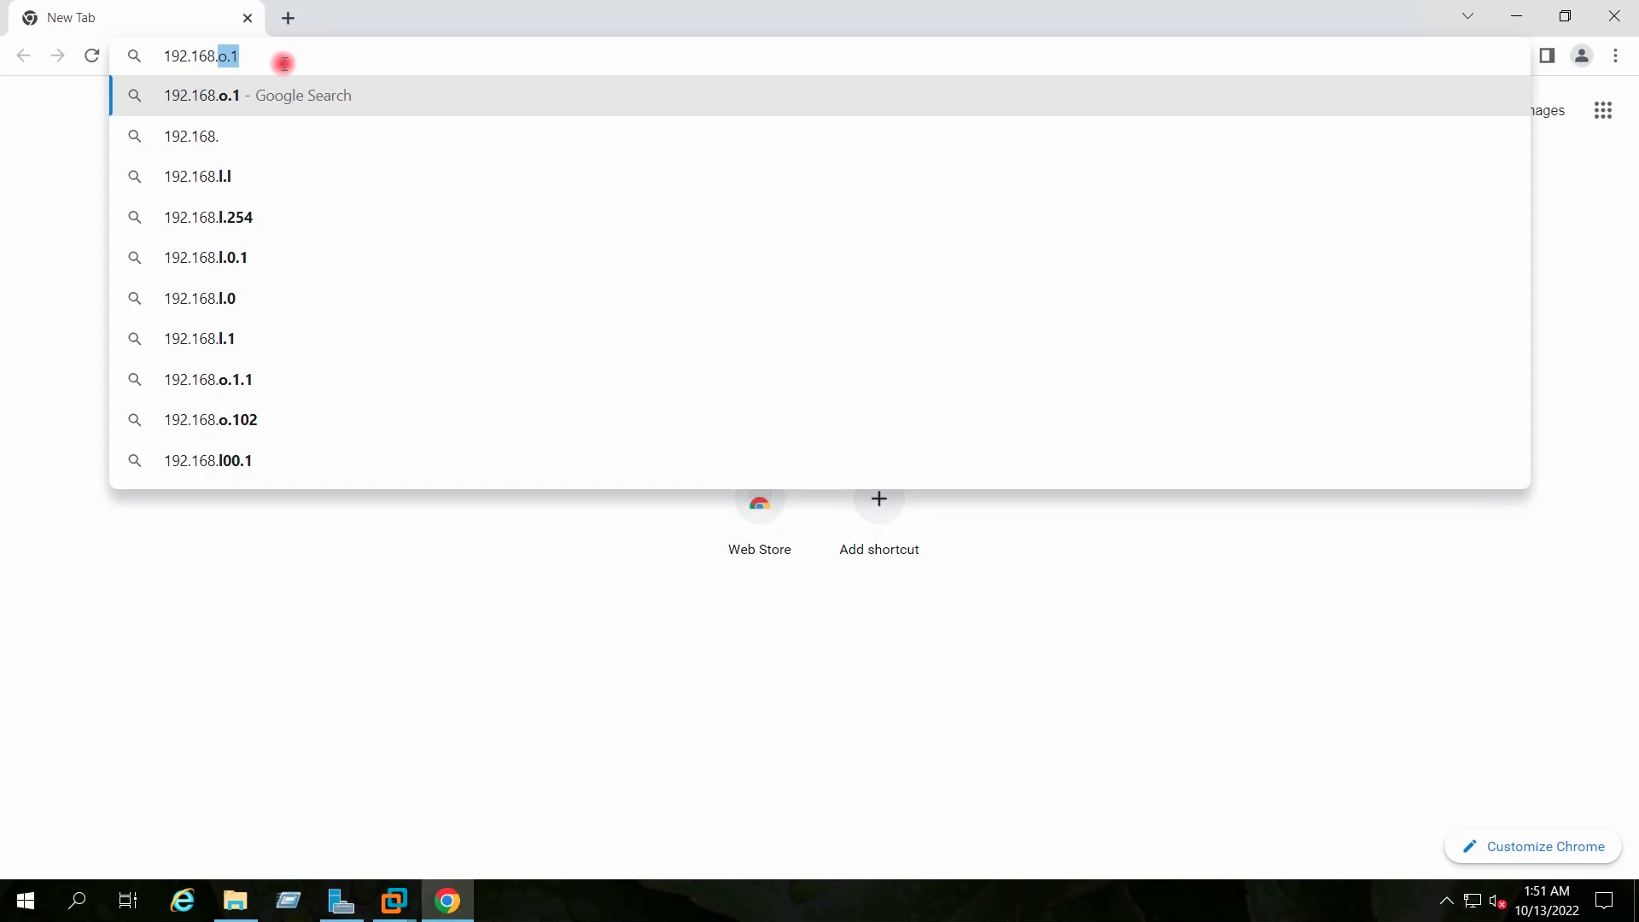
type("0")
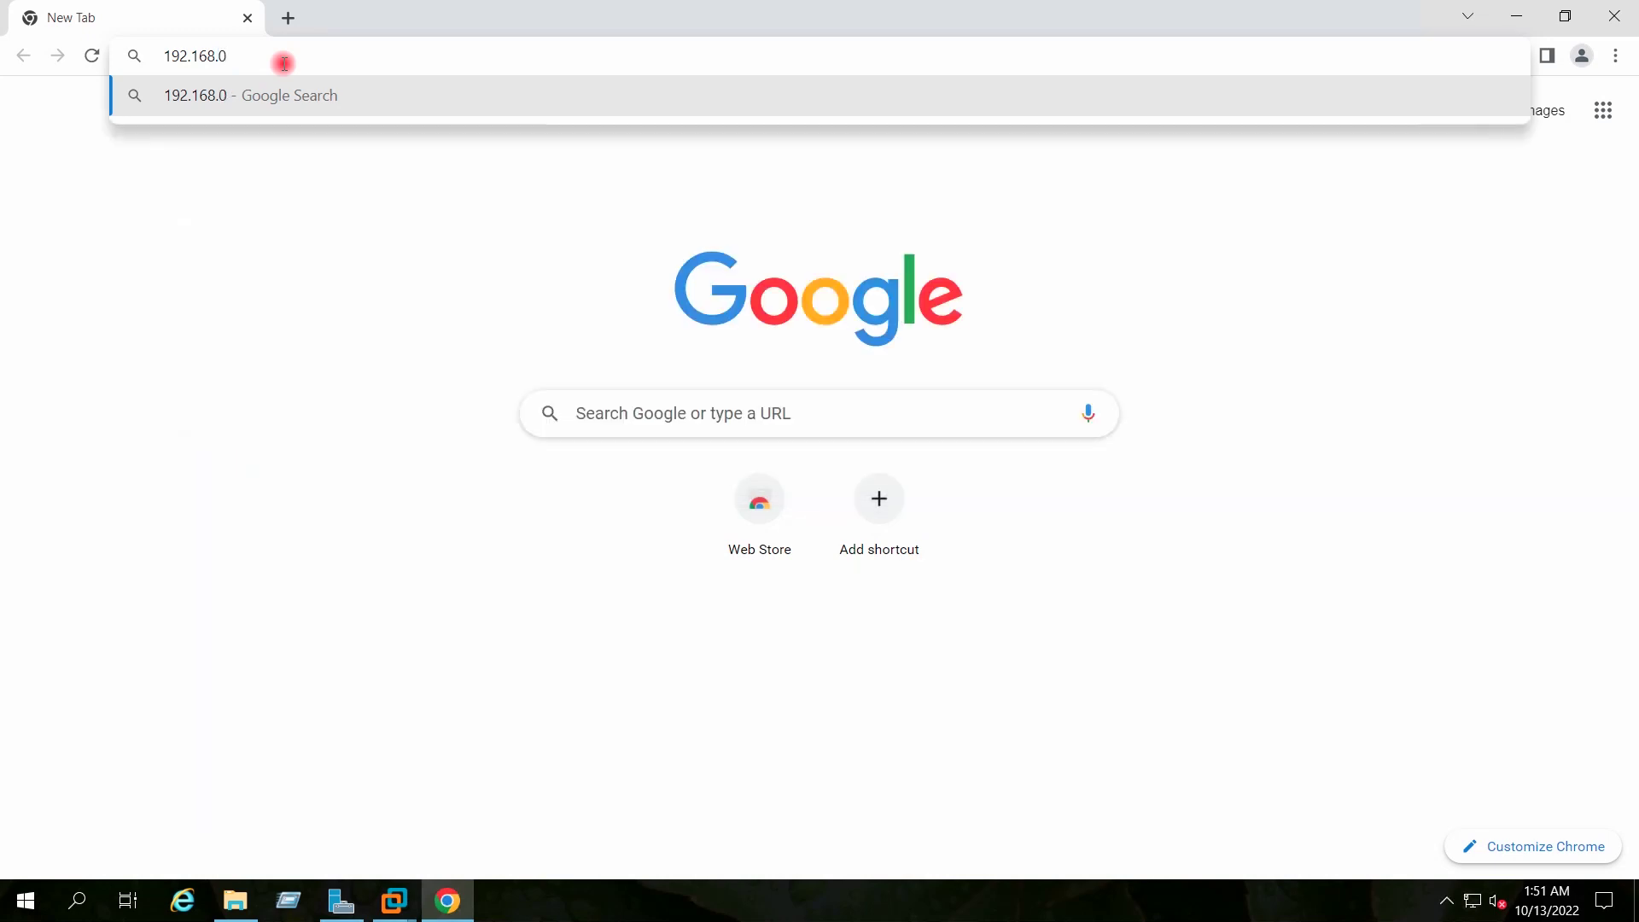
type(".144")
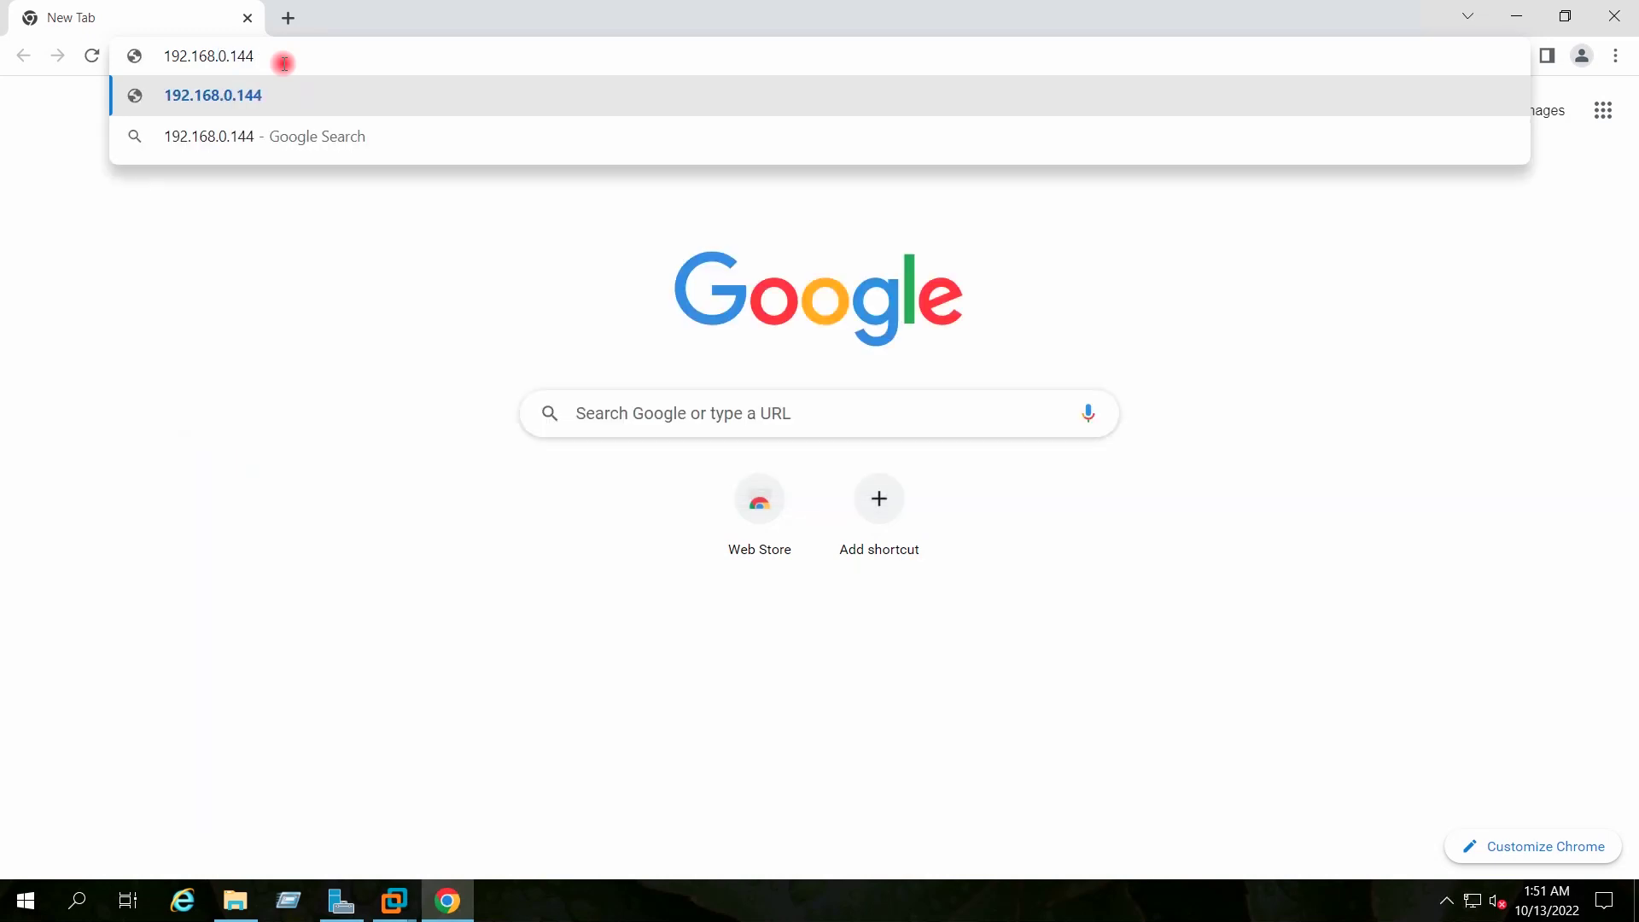
key("Return")
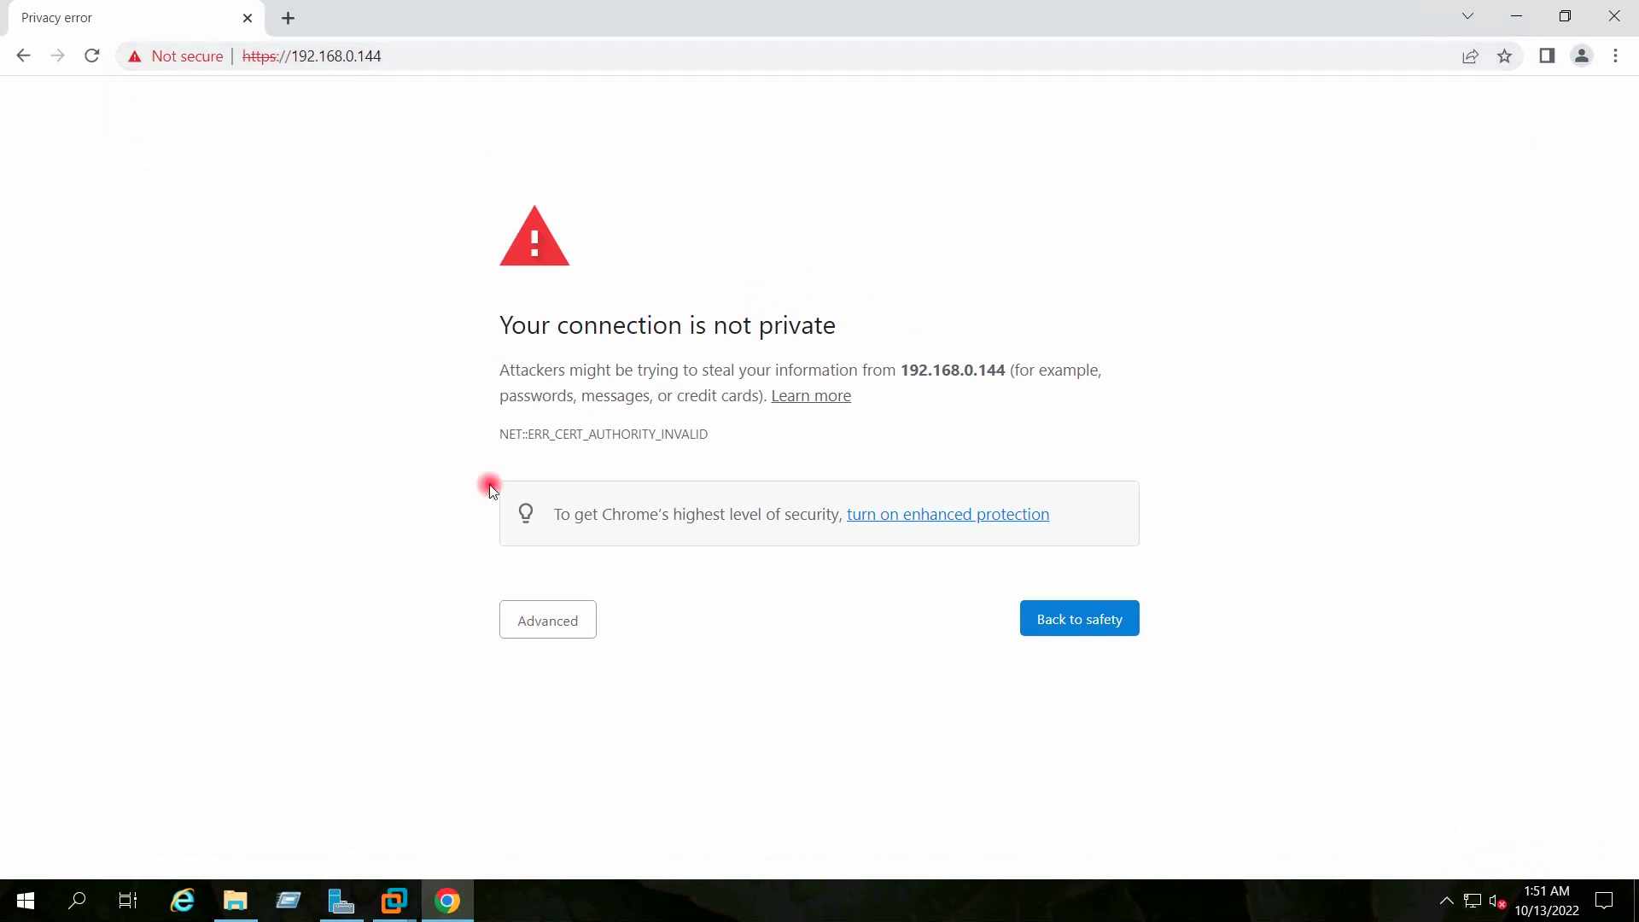
left_click(517, 608)
left_click(604, 785)
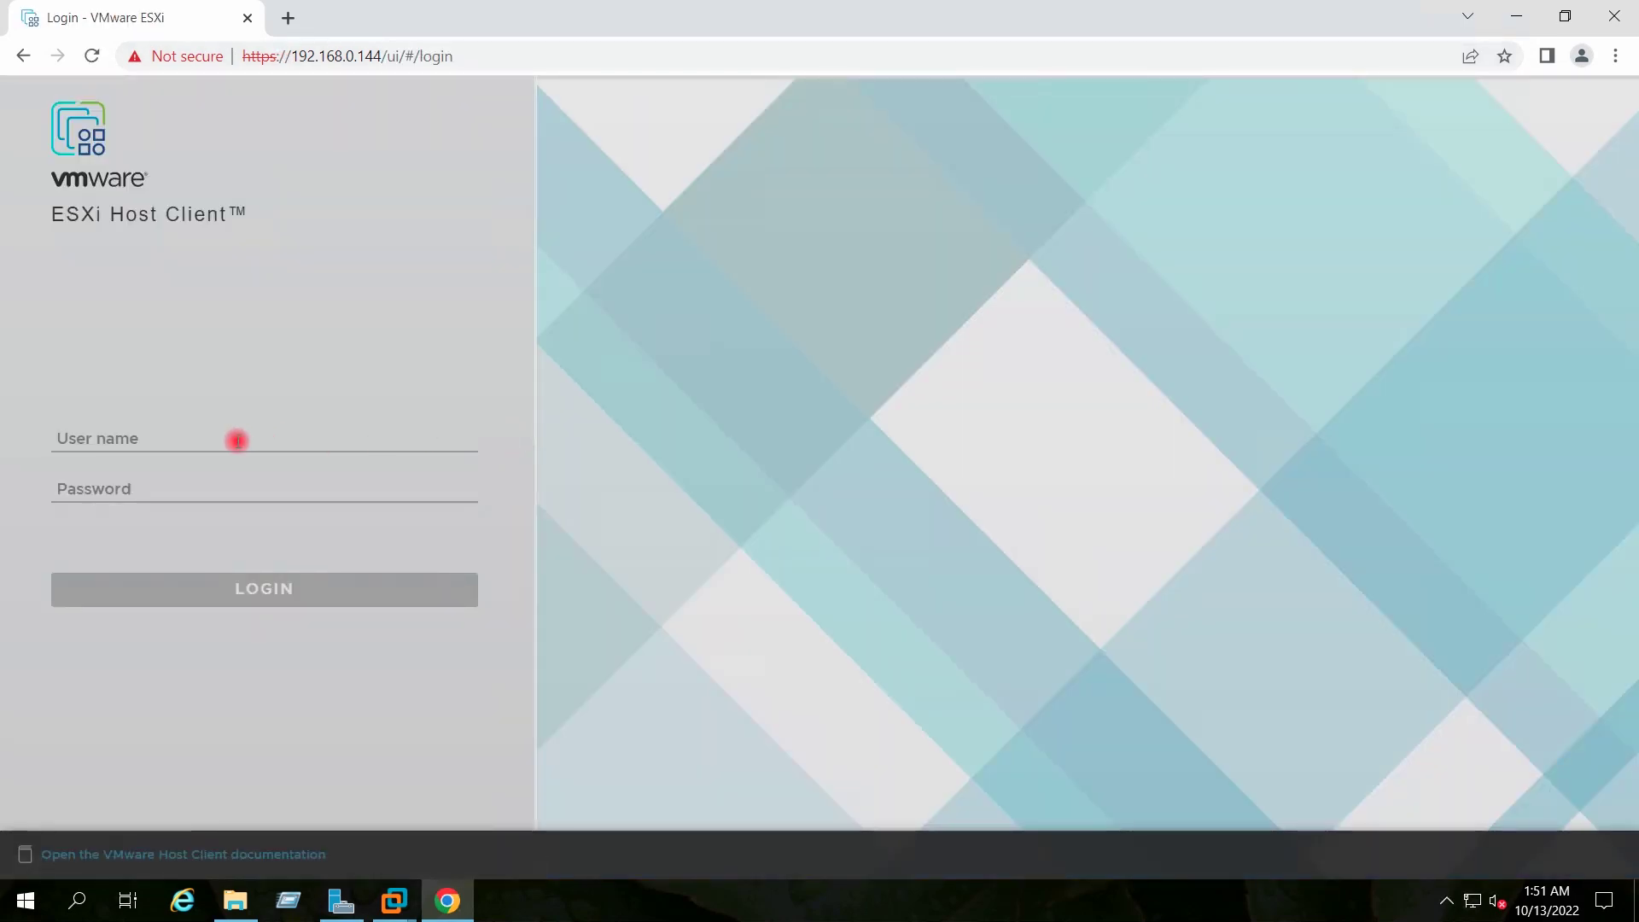
left_click(237, 441)
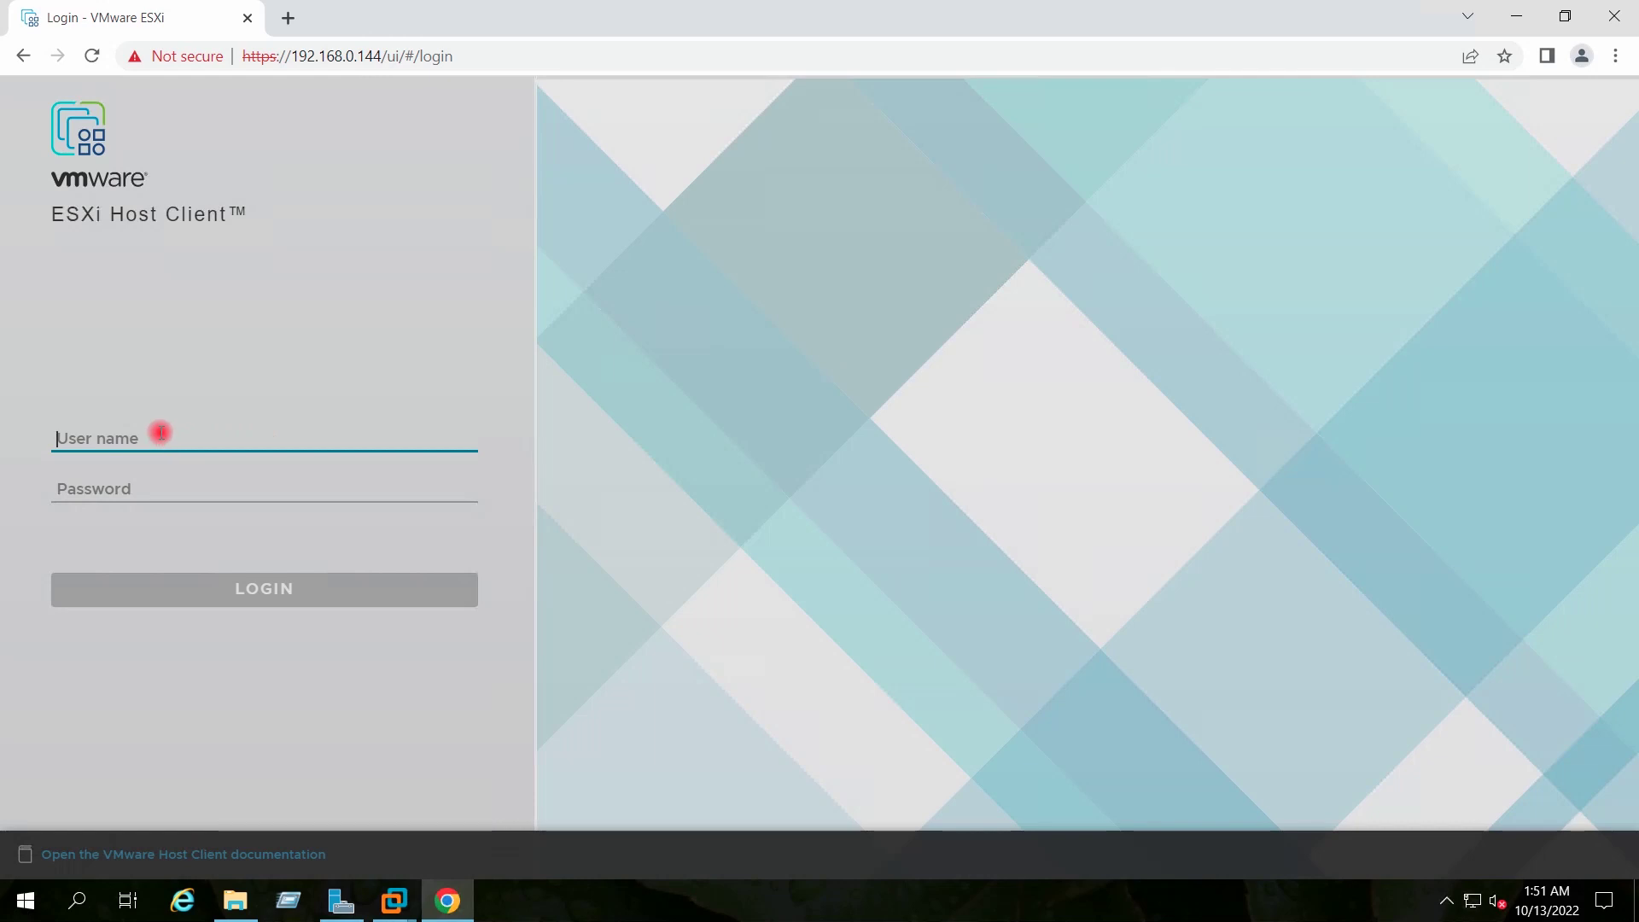
Log in as root with the host's password and decline the CEIP prompt
type("root")
key("Tab")
type("•••••••")
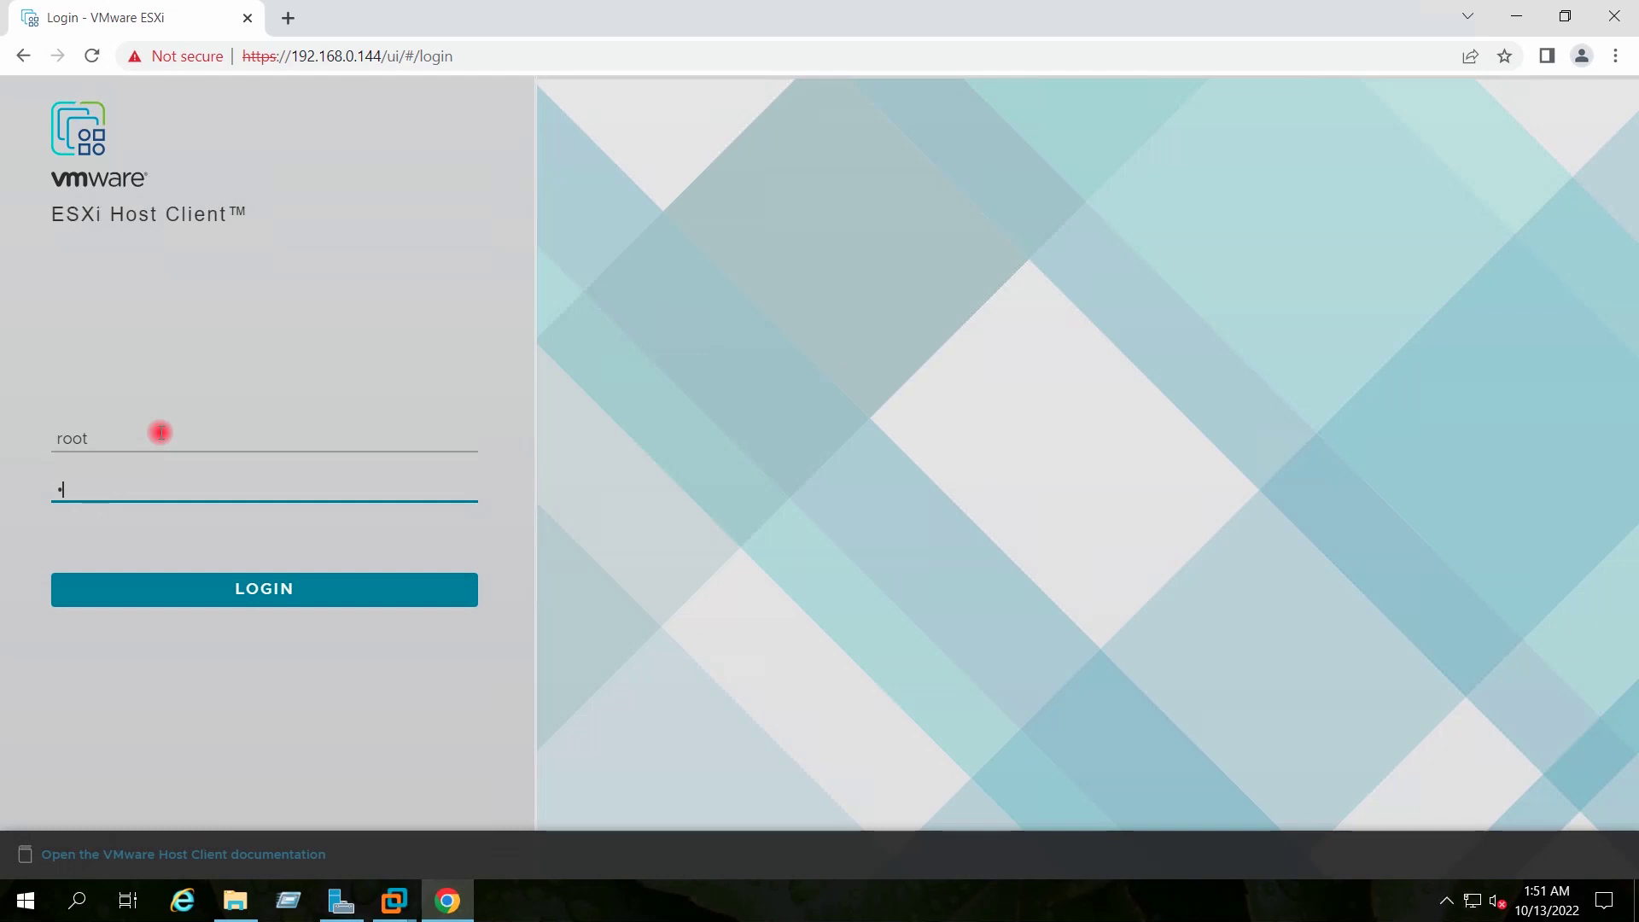
type("•••")
key("Return")
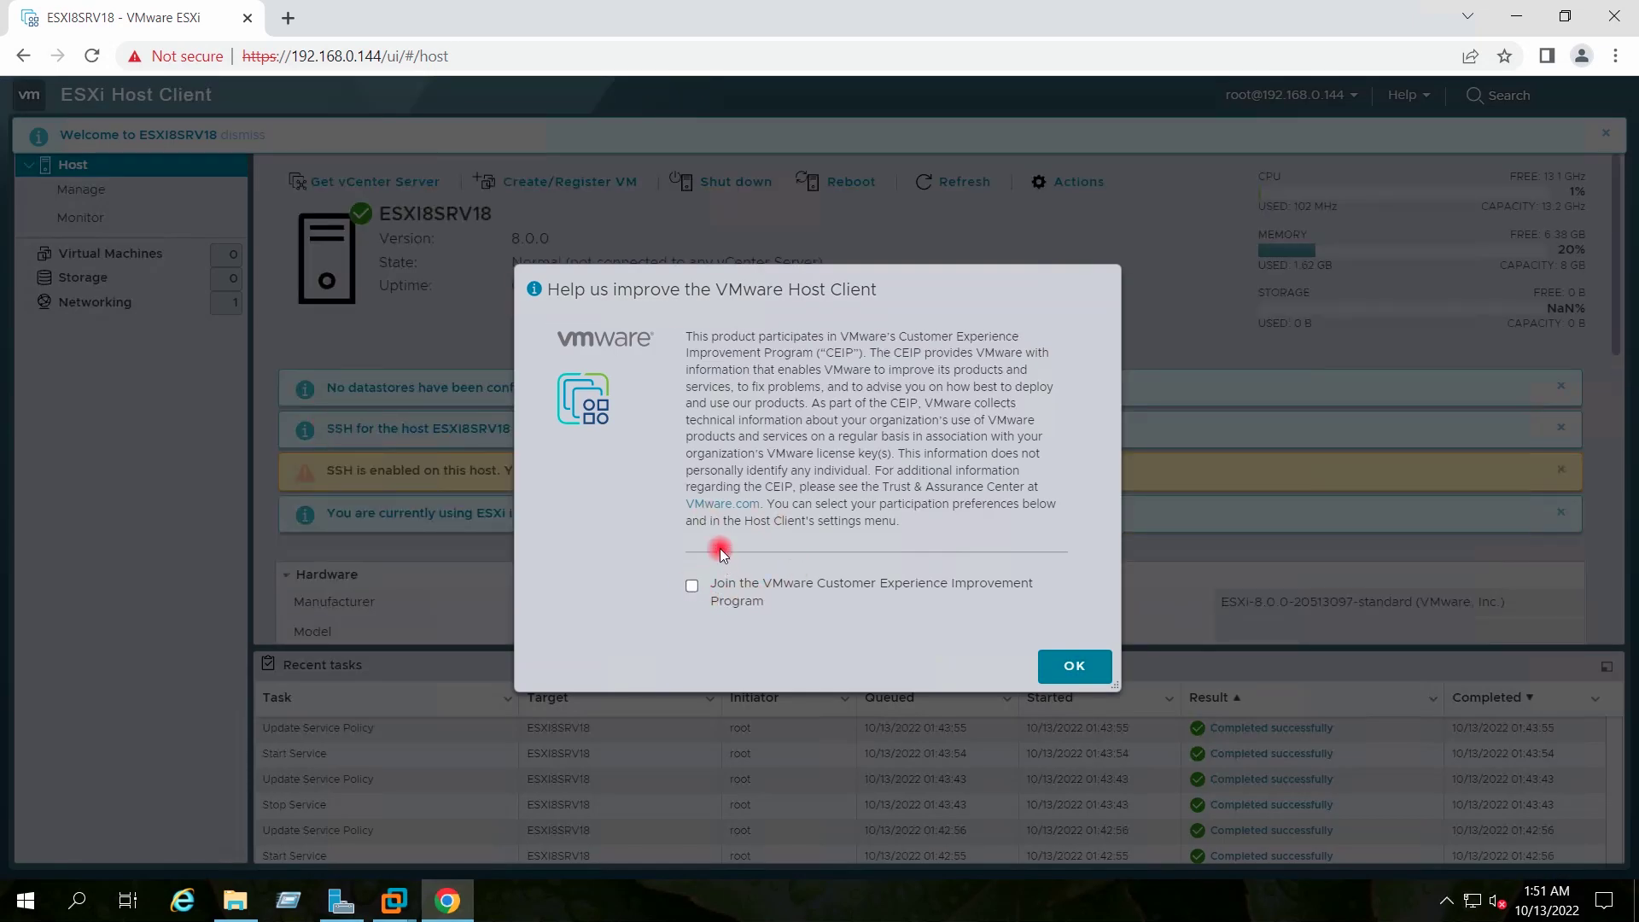
left_click(1067, 669)
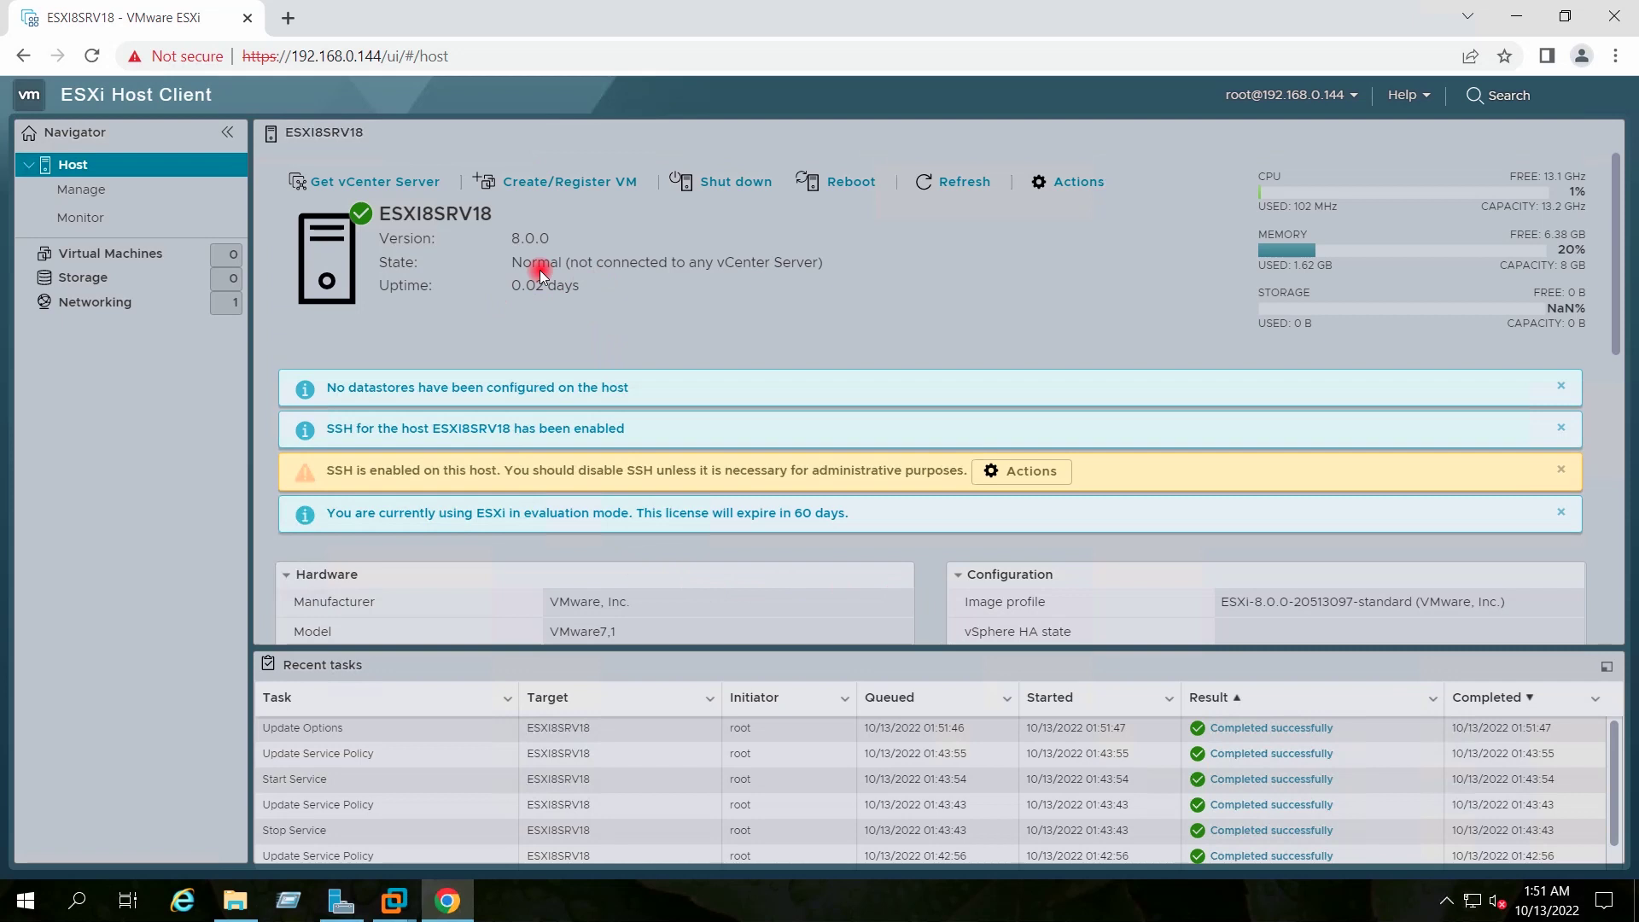
Highlight the host's 8.0.0 version and image profile on the summary, then minimize Chrome
left_click_drag(561, 239, 379, 240)
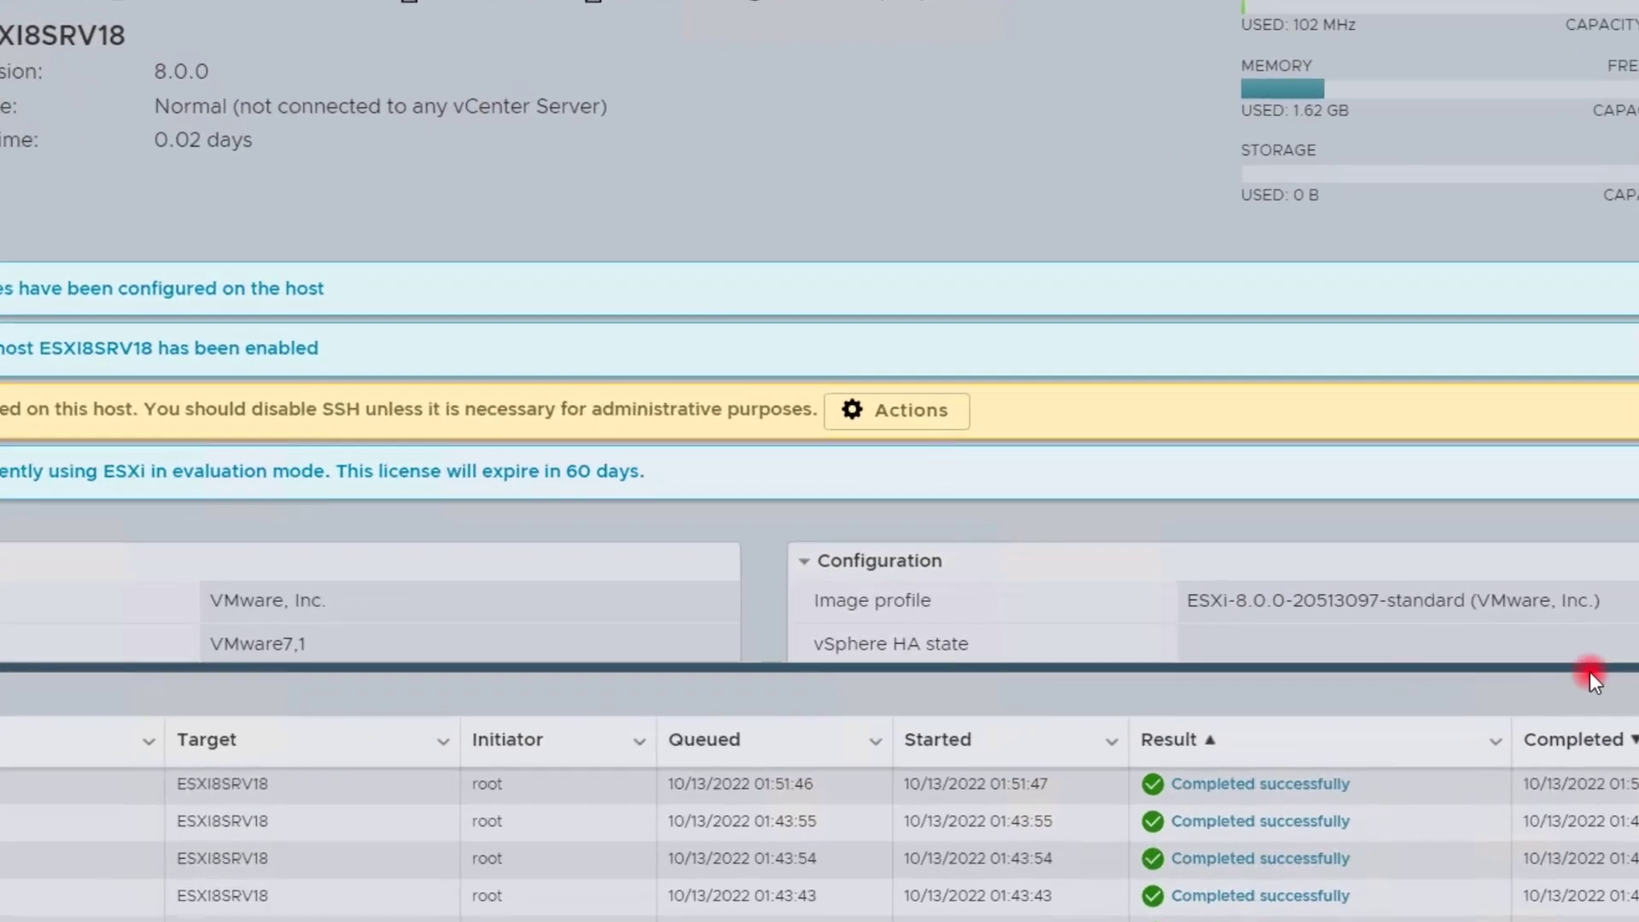
left_click_drag(1506, 602, 1236, 613)
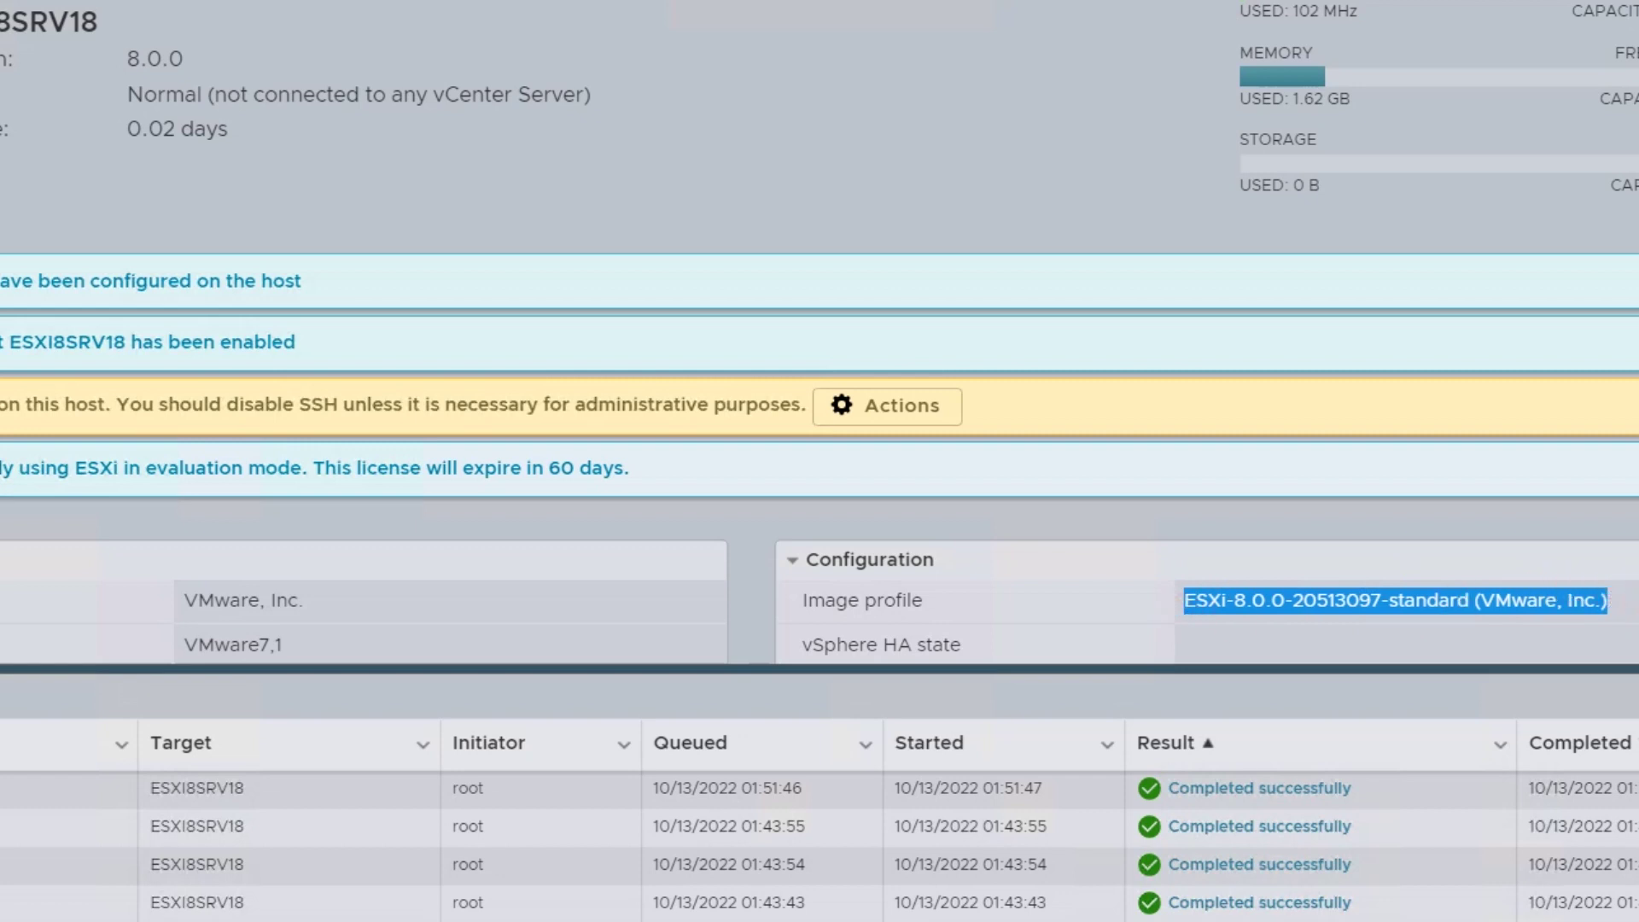
left_click(1637, 607)
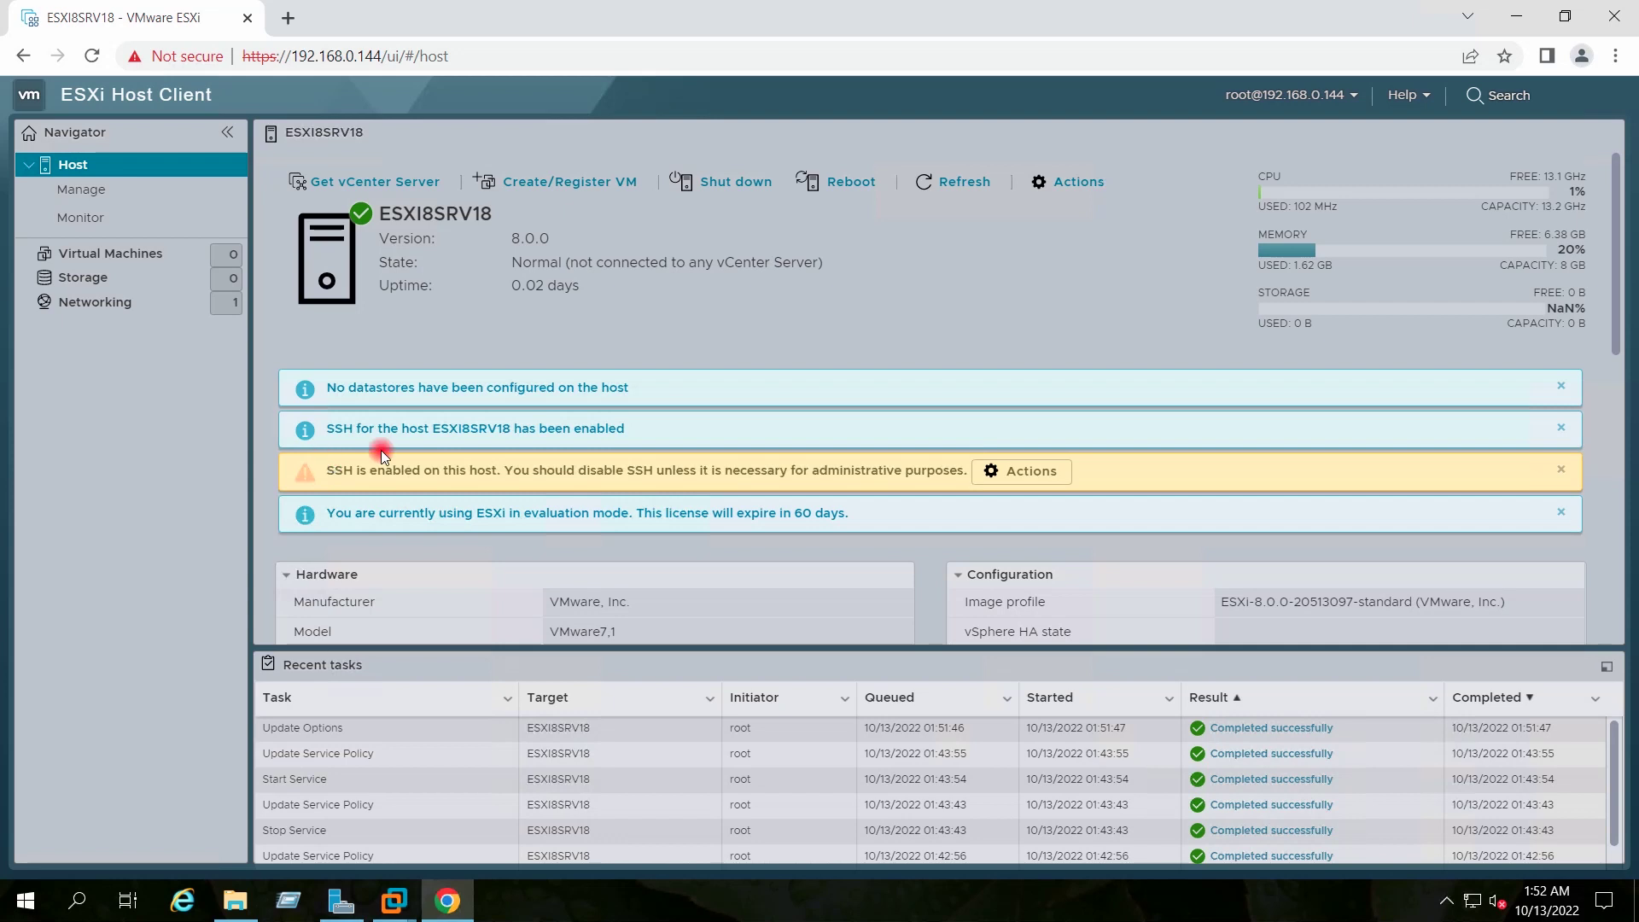
left_click(1519, 21)
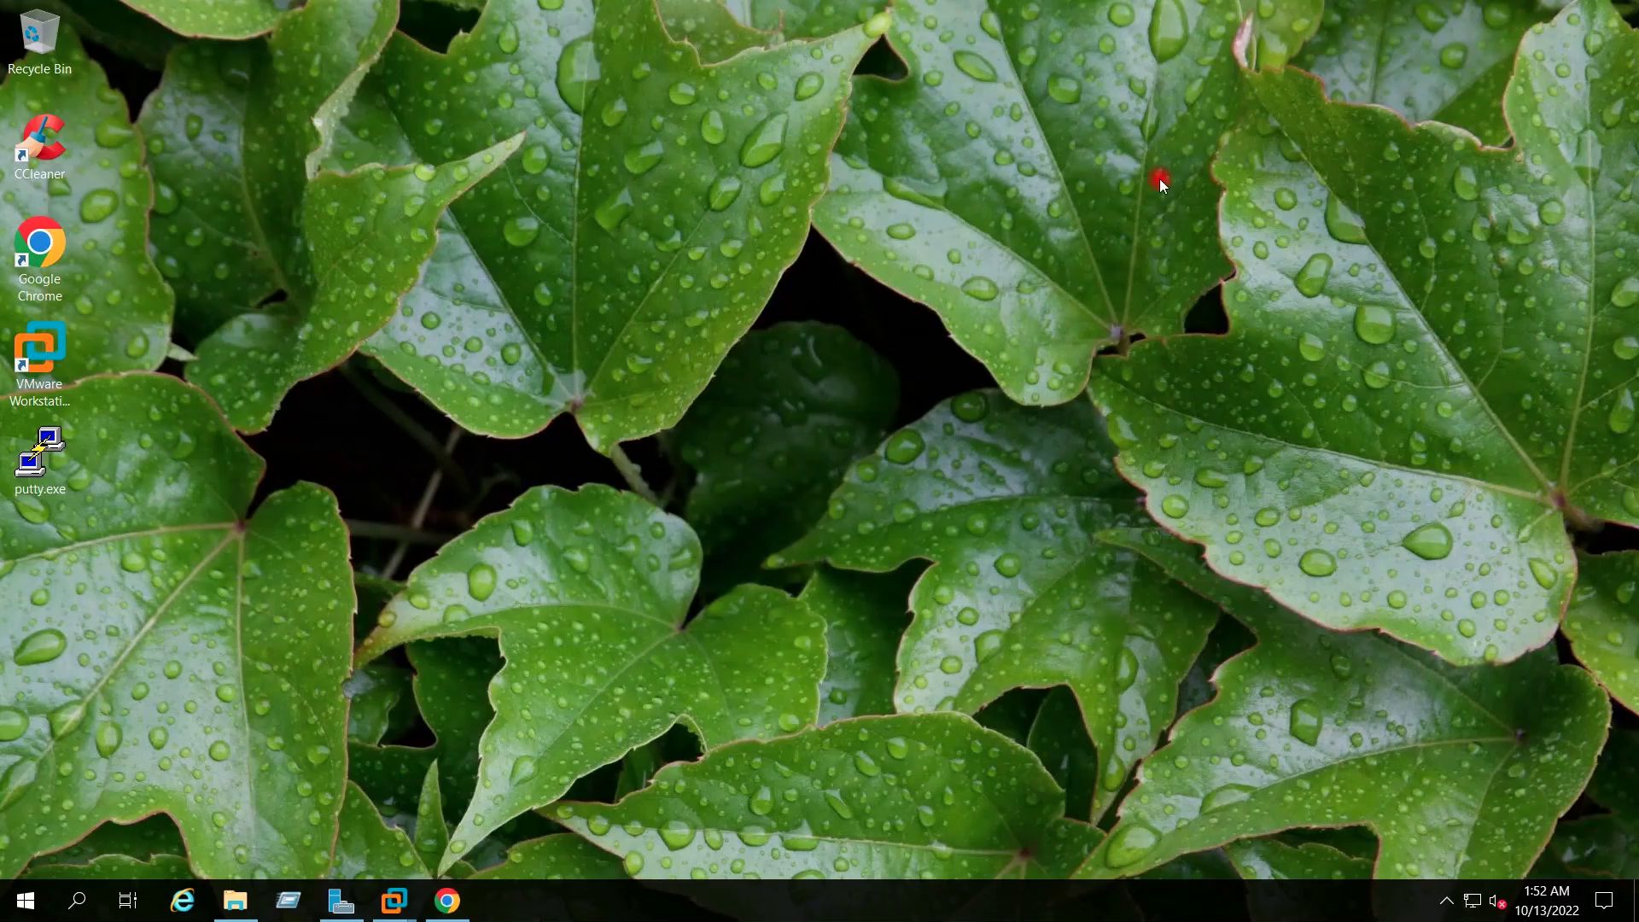
Open a PuTTY SSH session to 192.168.0.144, accept the host key, and log in as root
double_click(58, 442)
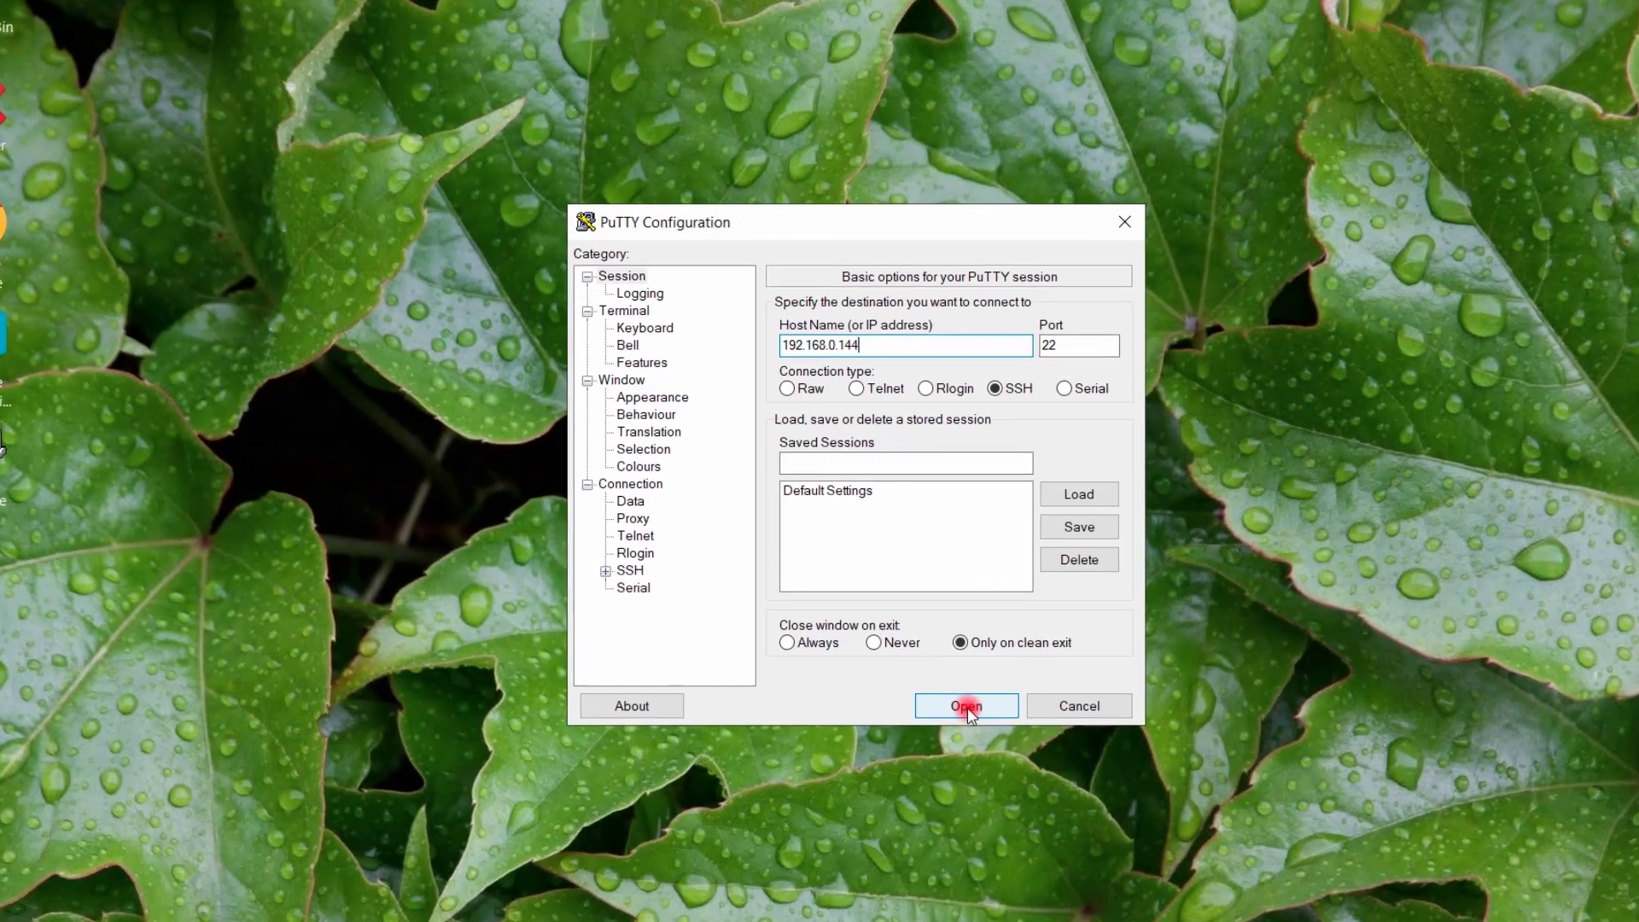
left_click(917, 671)
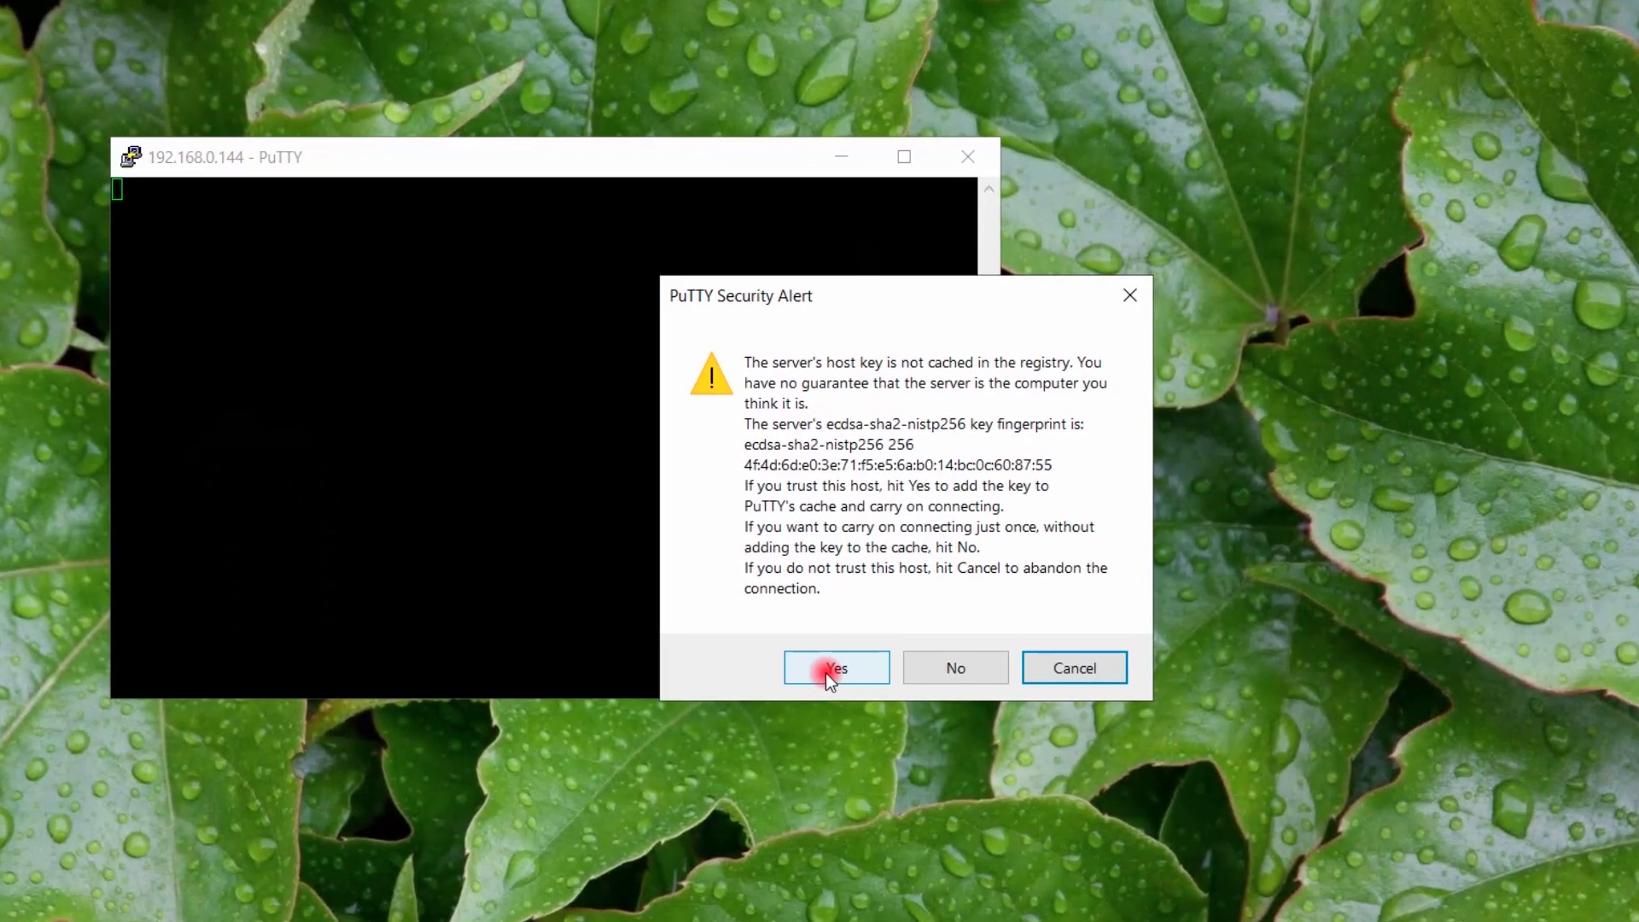
left_click(817, 651)
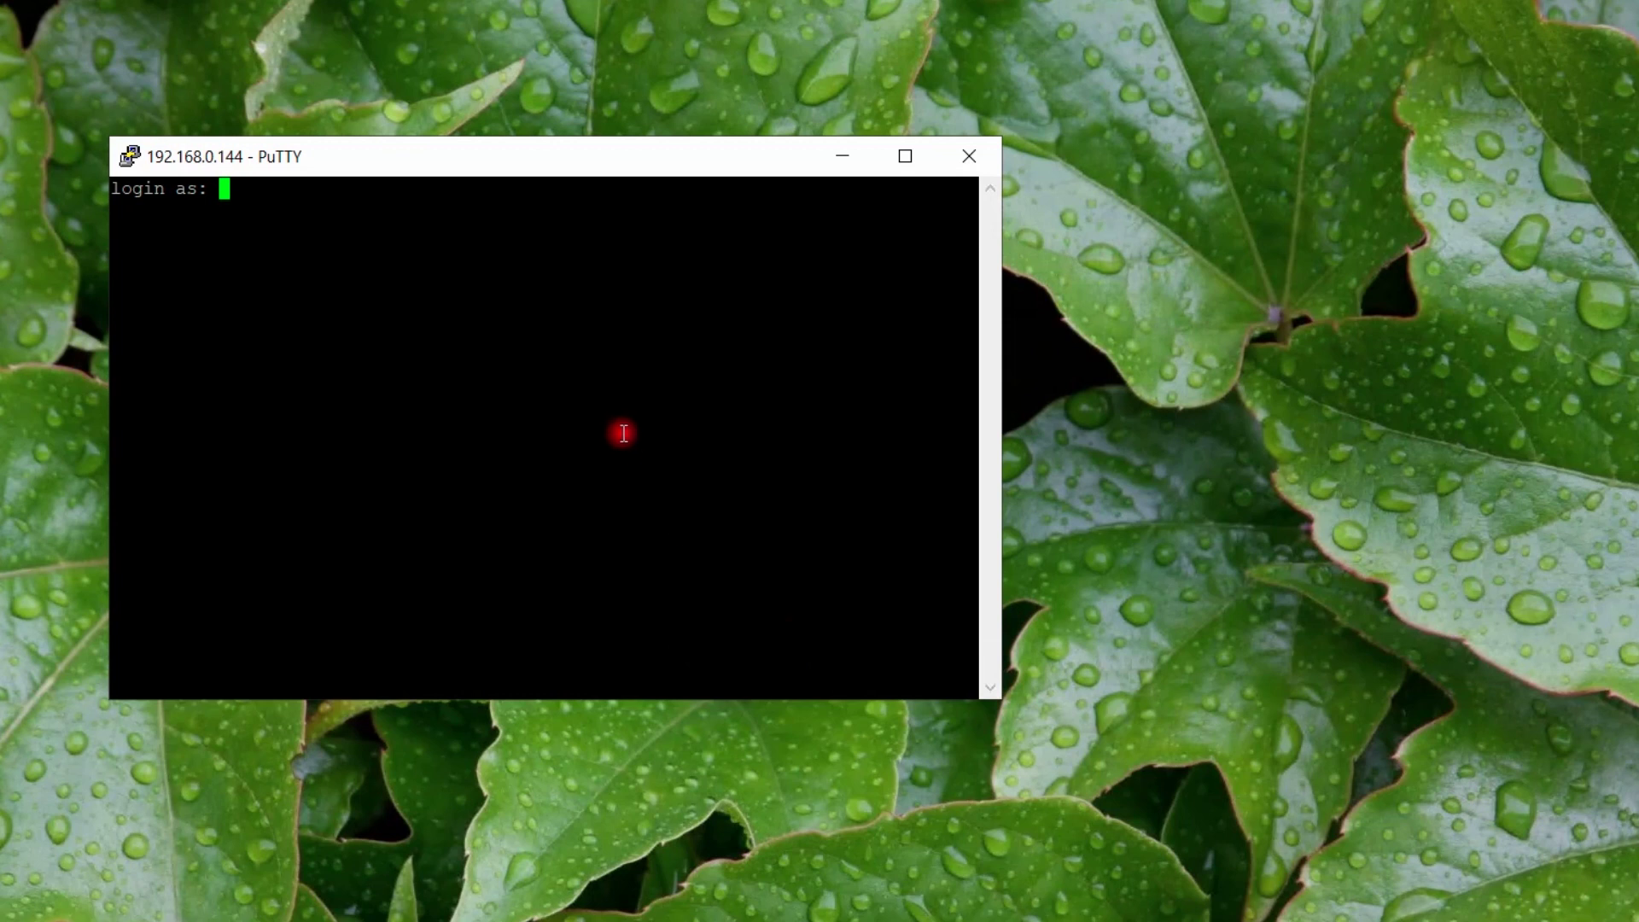
type("root")
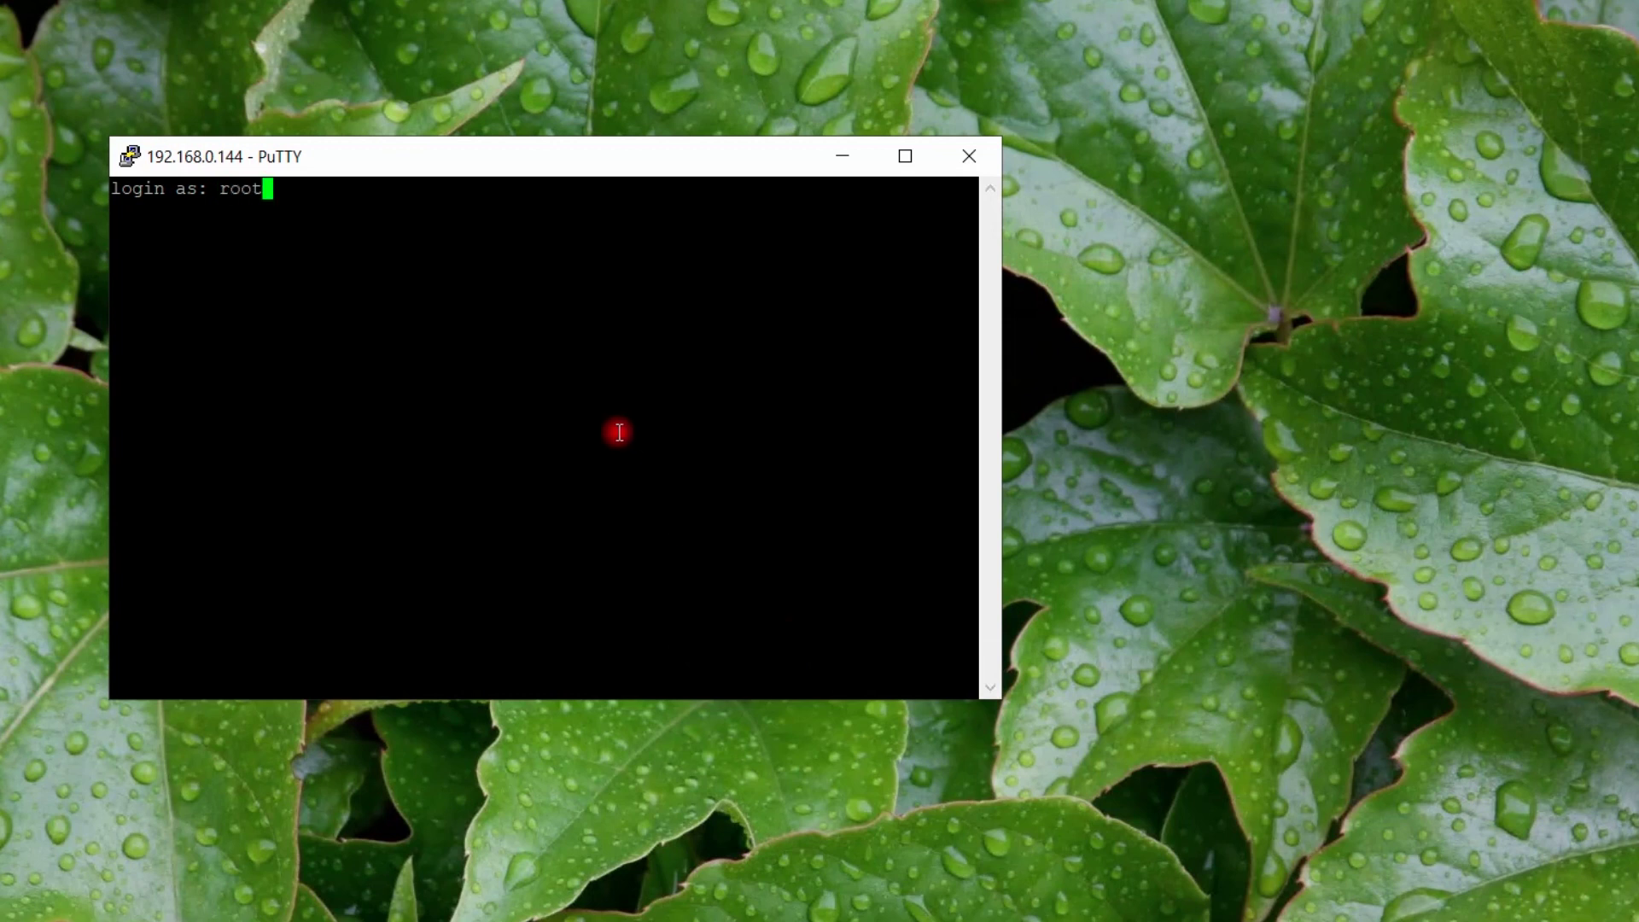
key("Return")
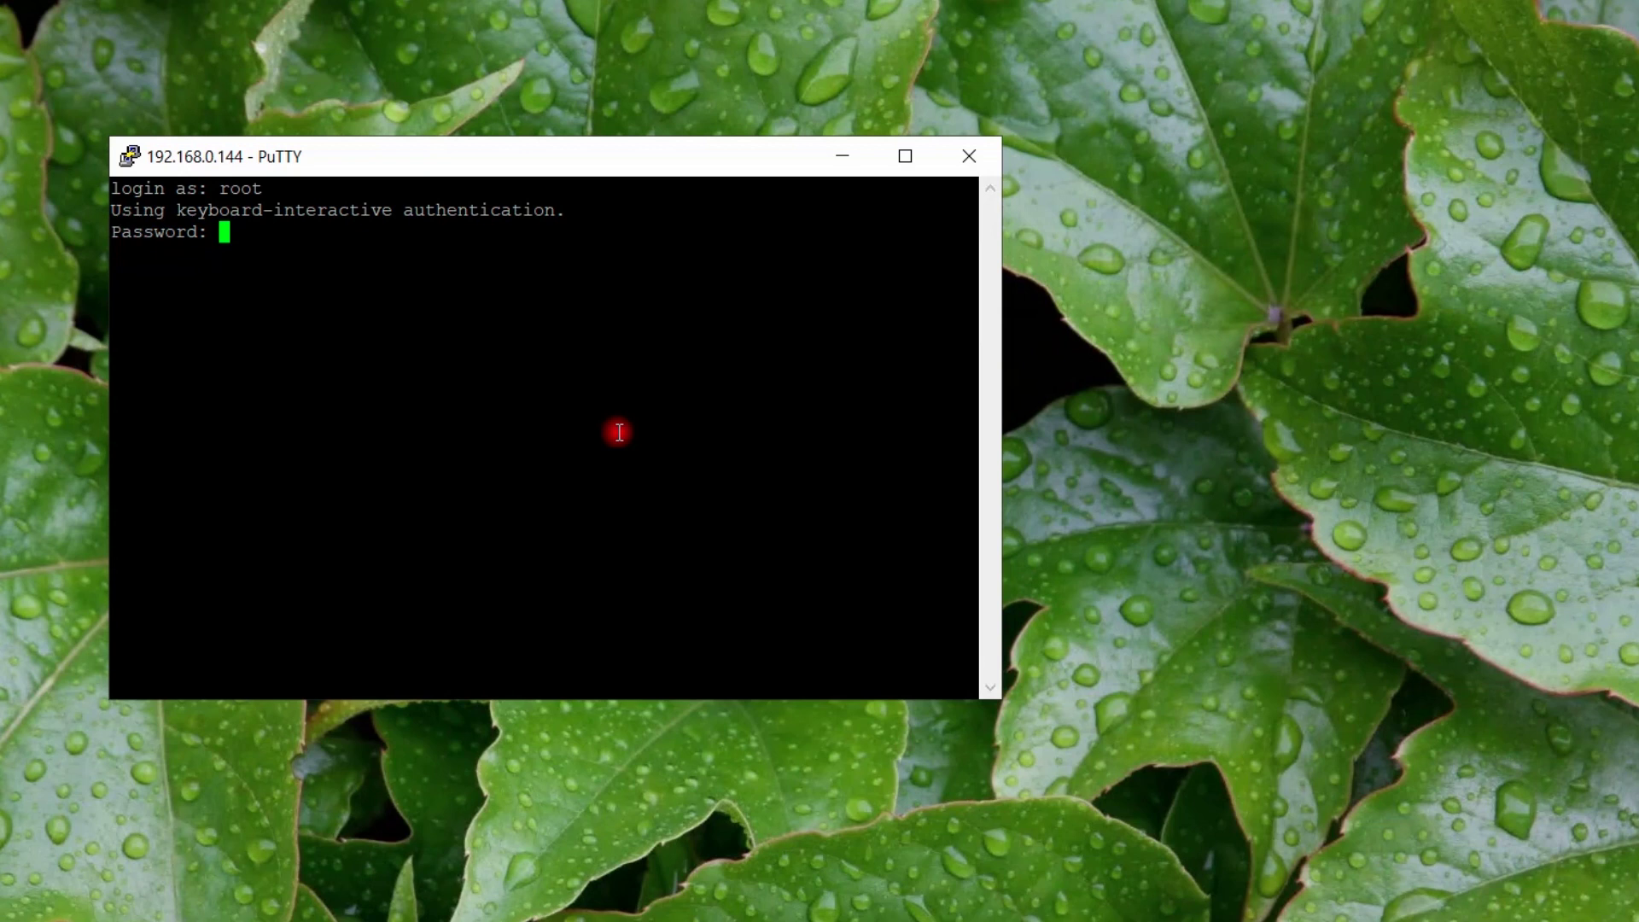
key("Return")
key("Return")
key("Return")
key("Return")
key("Return")
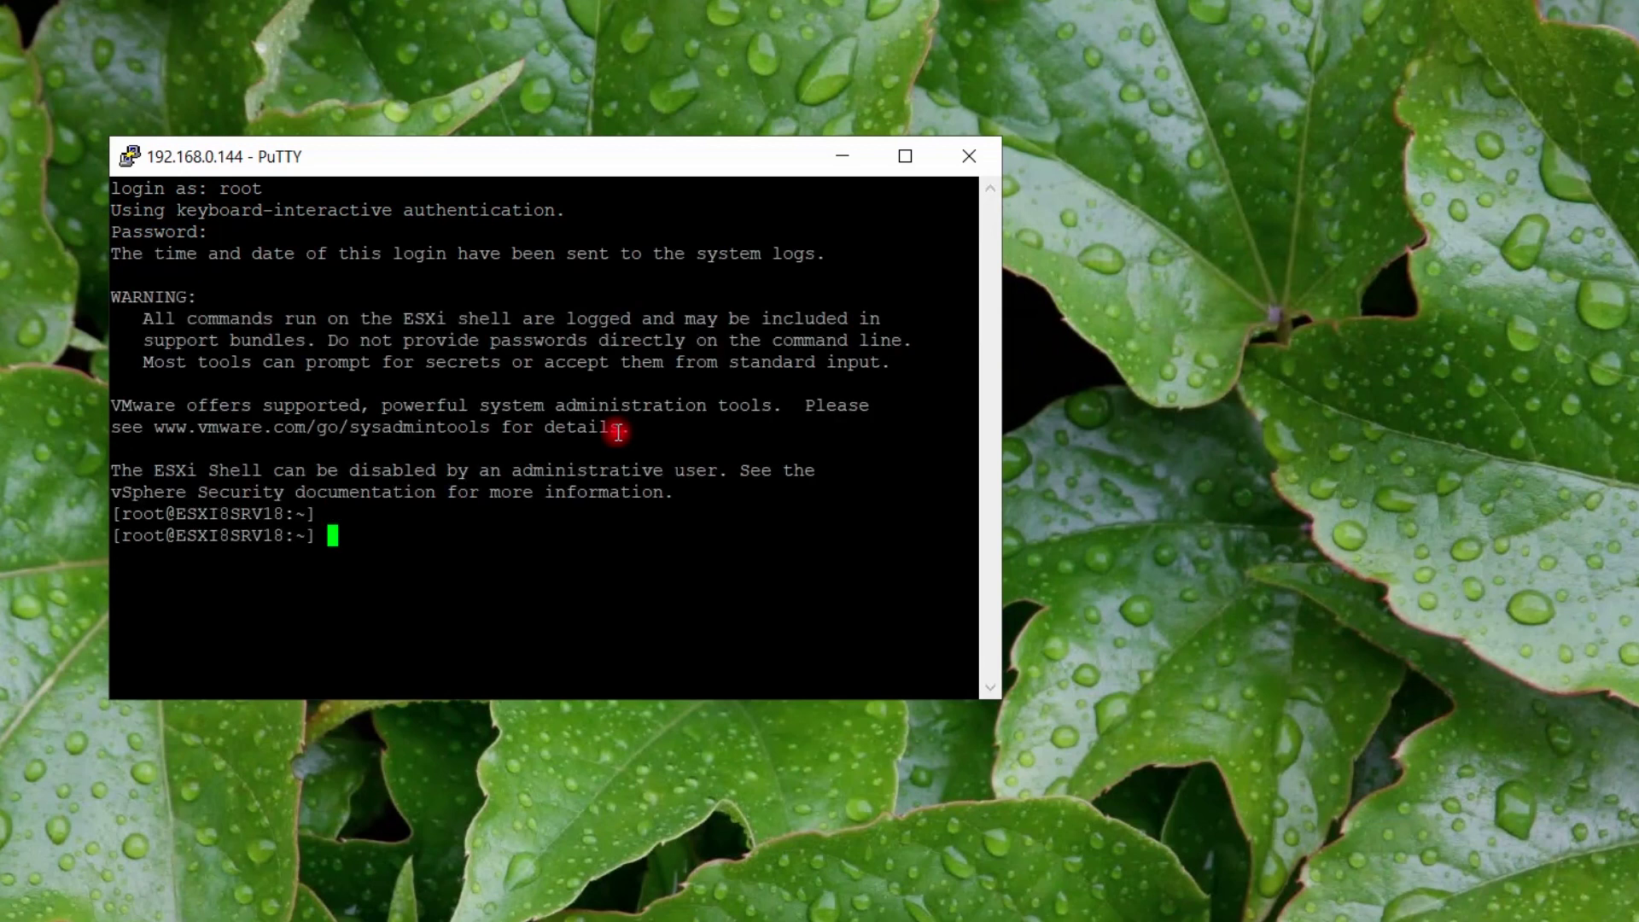
Move the PuTTY terminal higher and enlarge it at the shell prompt
left_click_drag(458, 162, 466, 115)
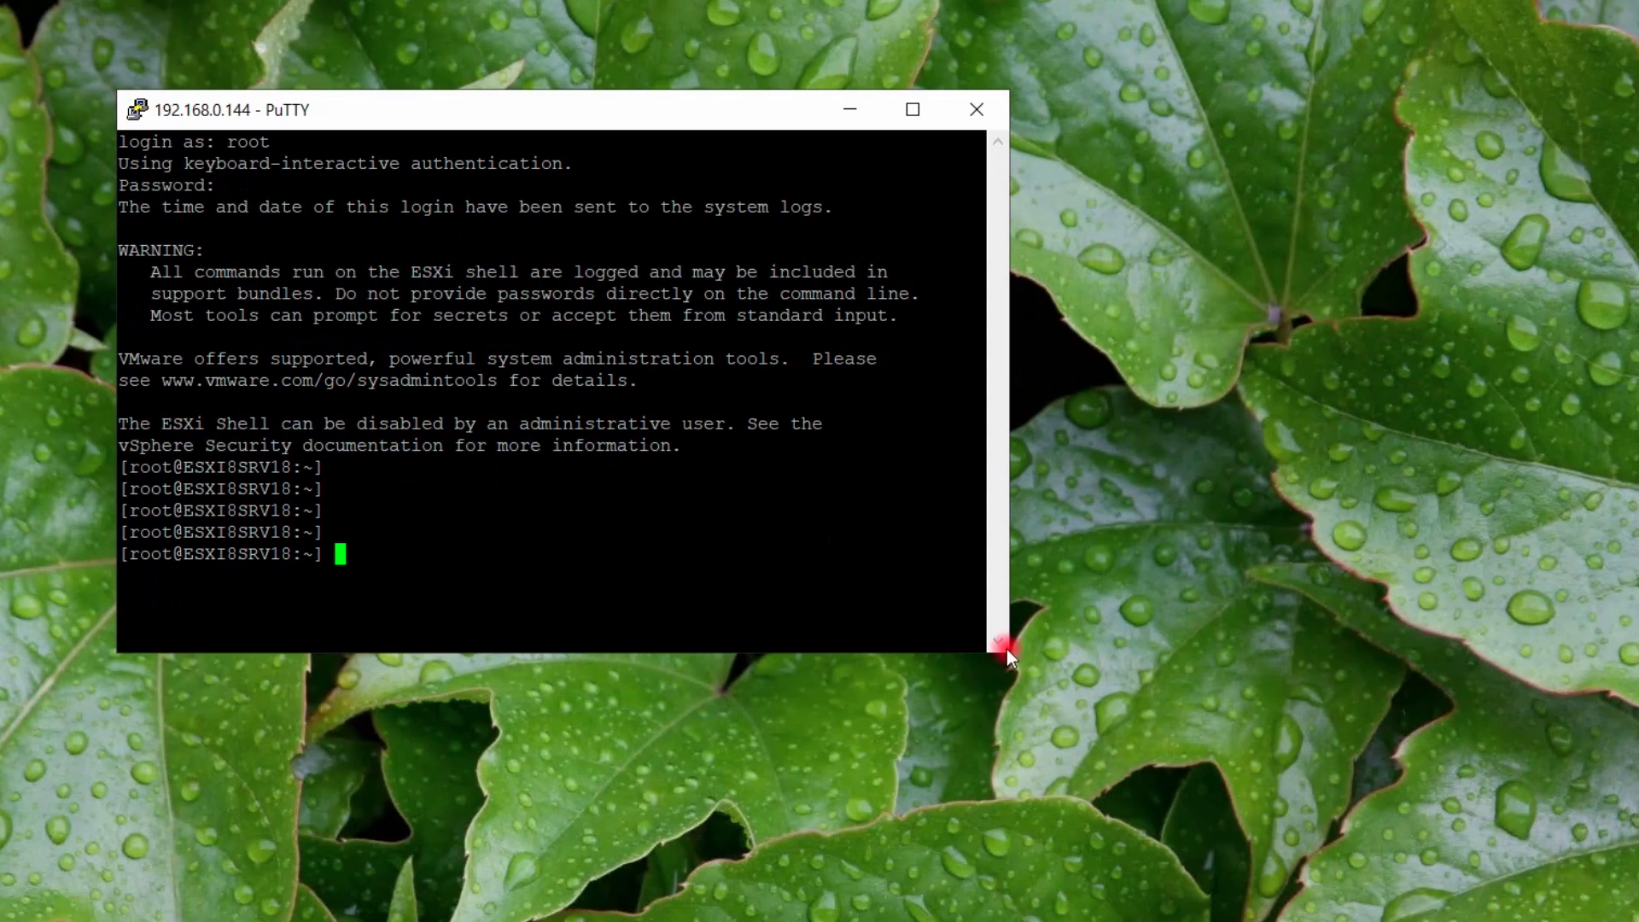
left_click_drag(1007, 654, 1144, 733)
key("Return")
key("Return")
key("Return")
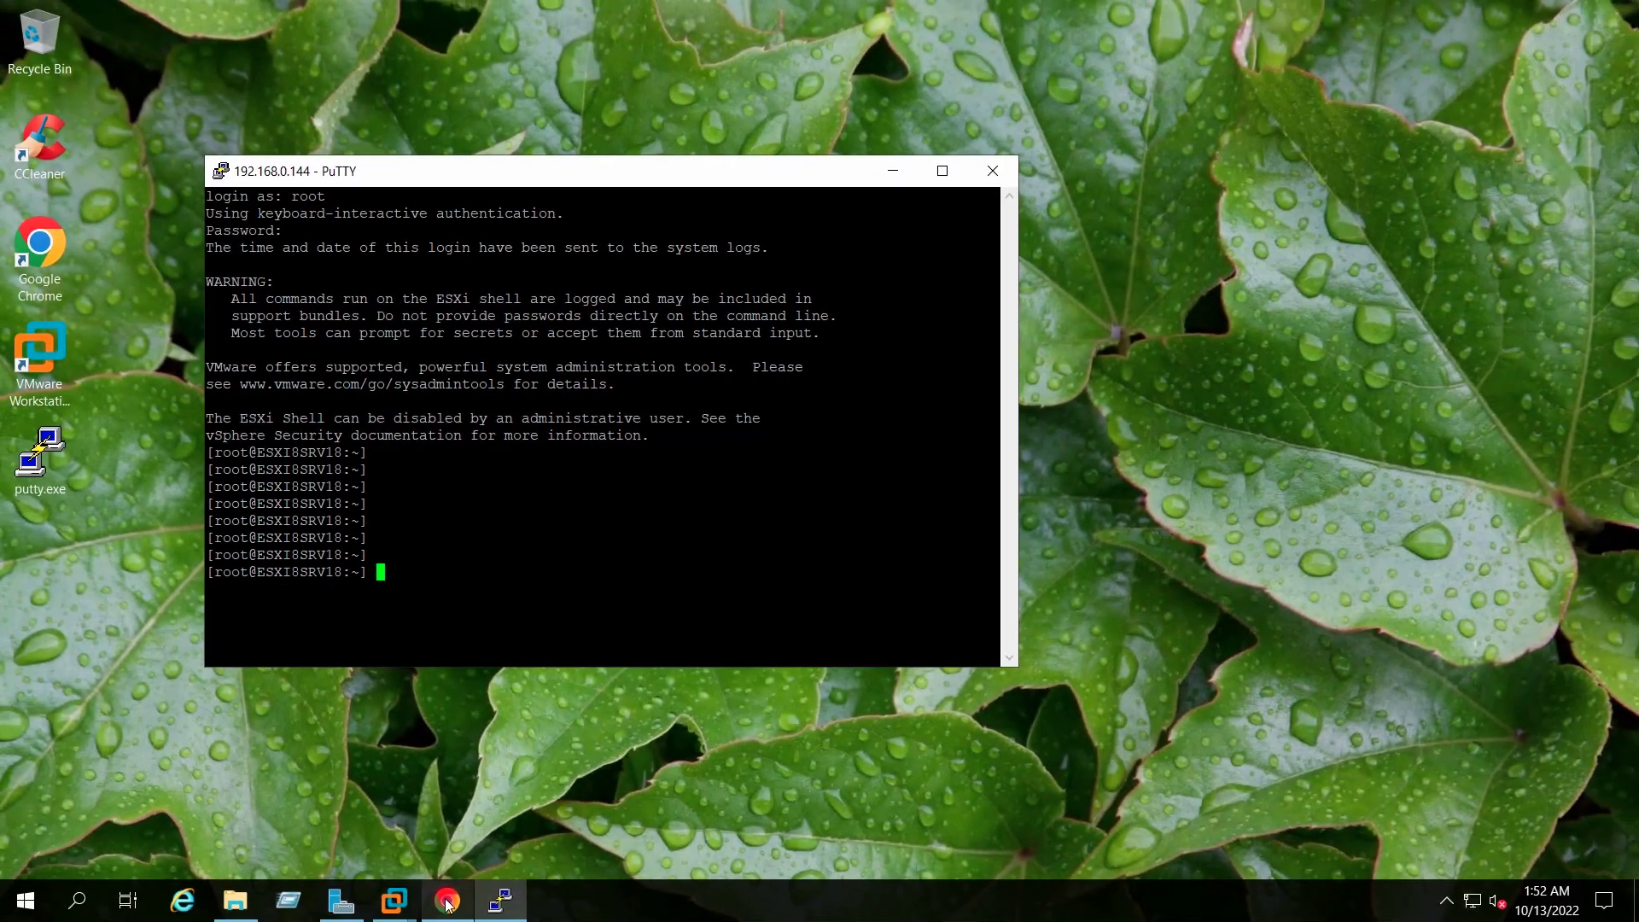
left_click(444, 917)
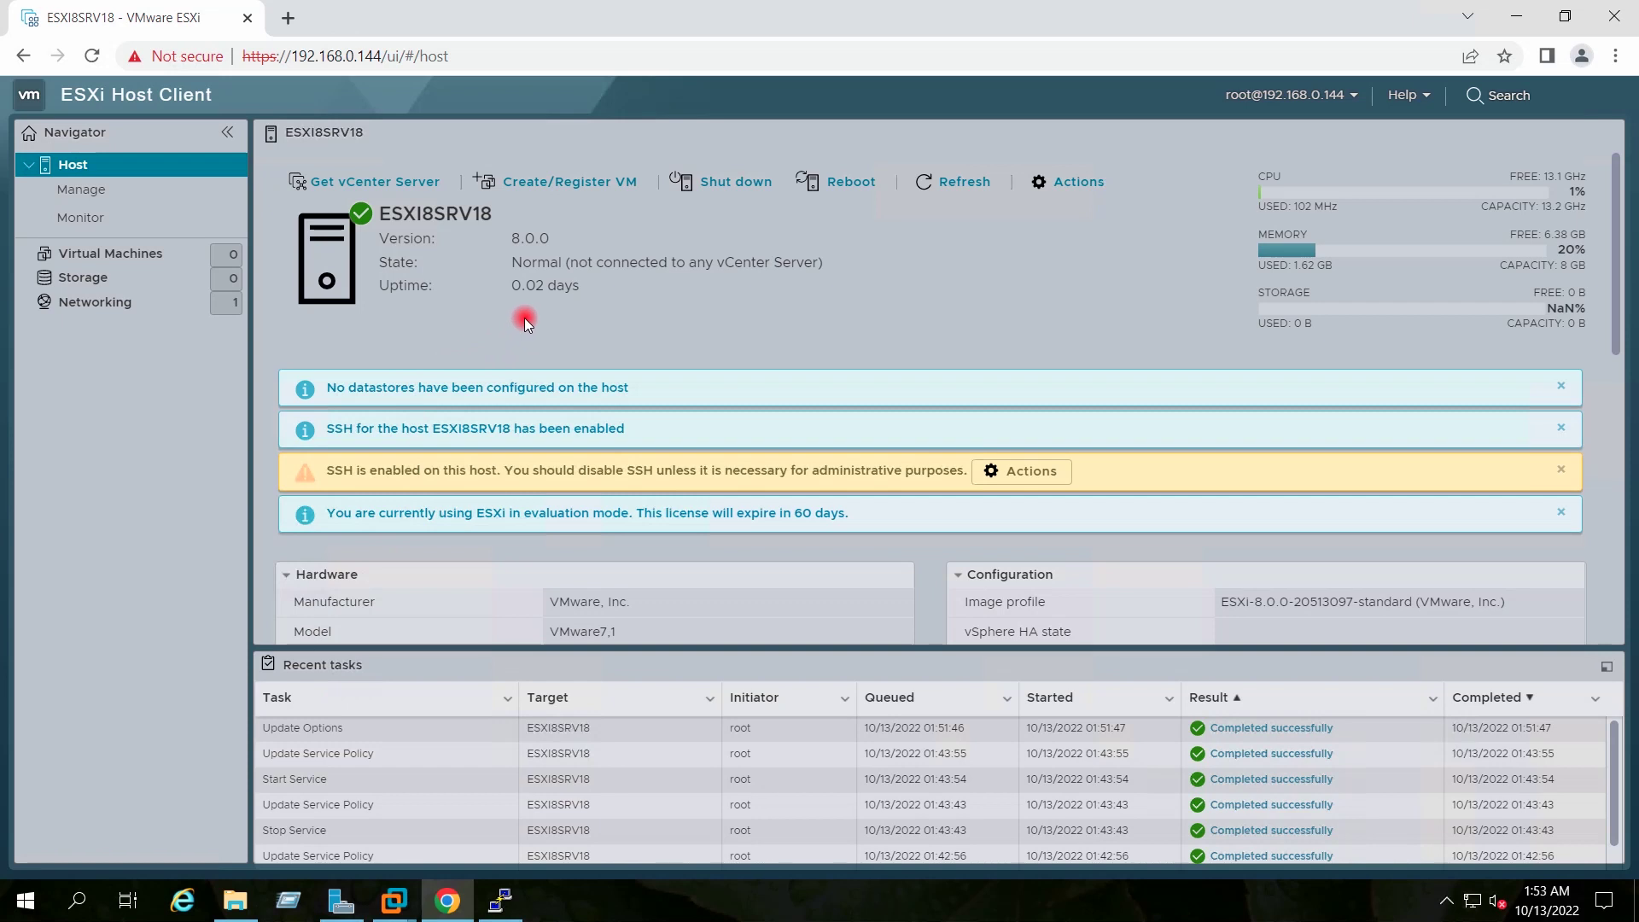
Open Edit NTP Settings under Host > Manage > System > Time & date
left_click(104, 195)
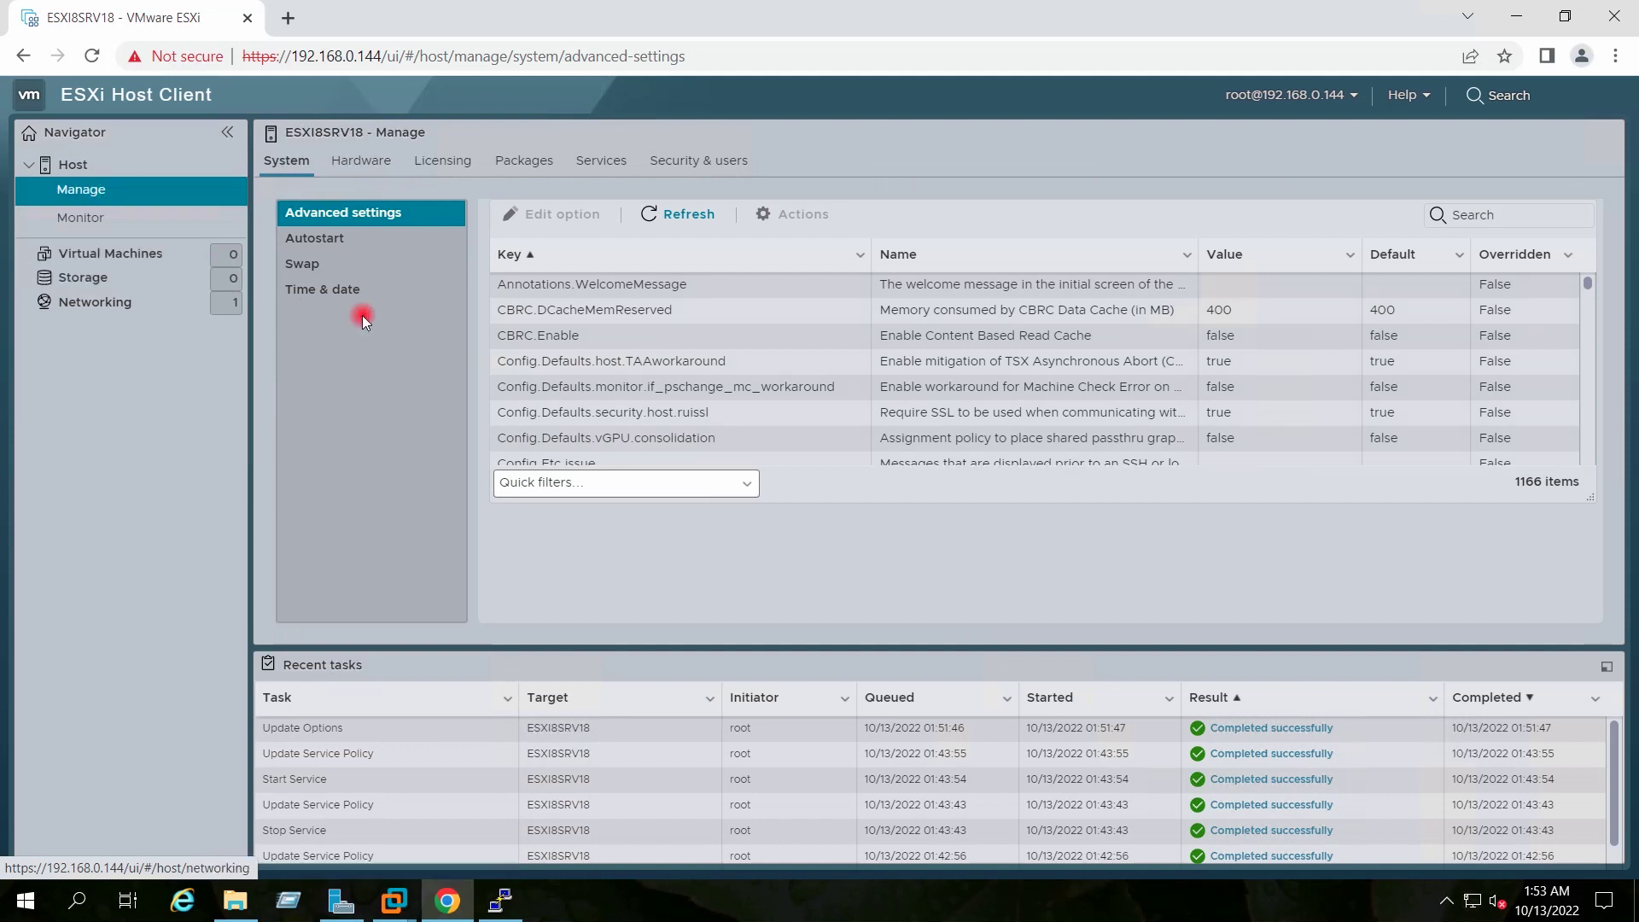
left_click(291, 292)
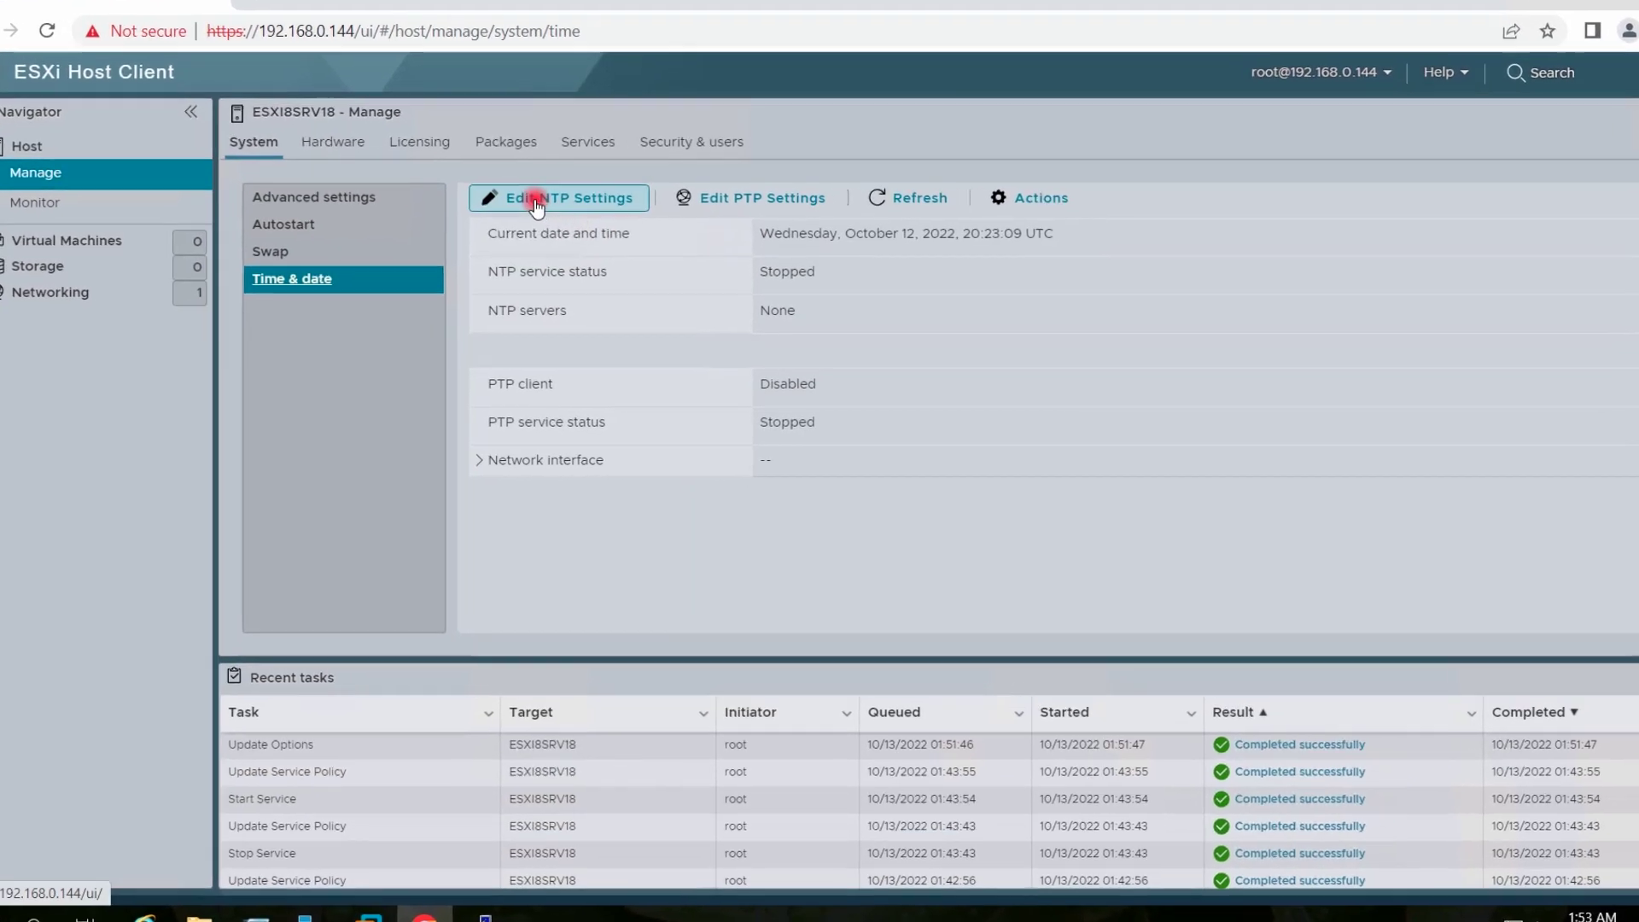
left_click(507, 195)
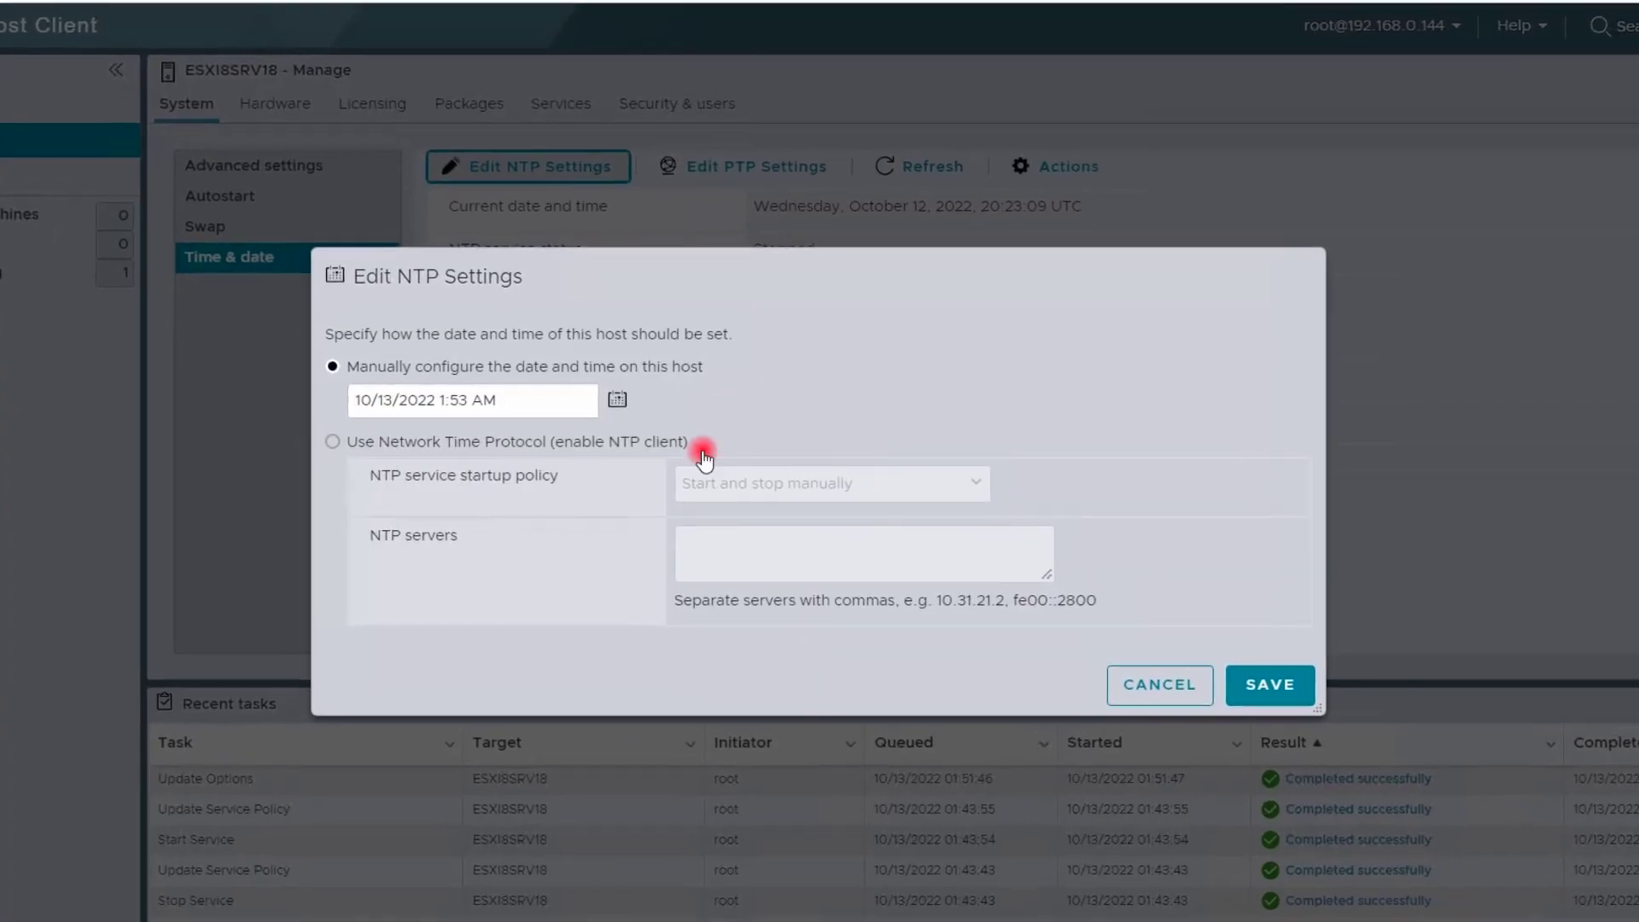
Enable NTP with 'Start and stop with host' and servers 0.asia.pool.ntp.org, 1.asia.pool.ntp.org, then save
left_click(328, 441)
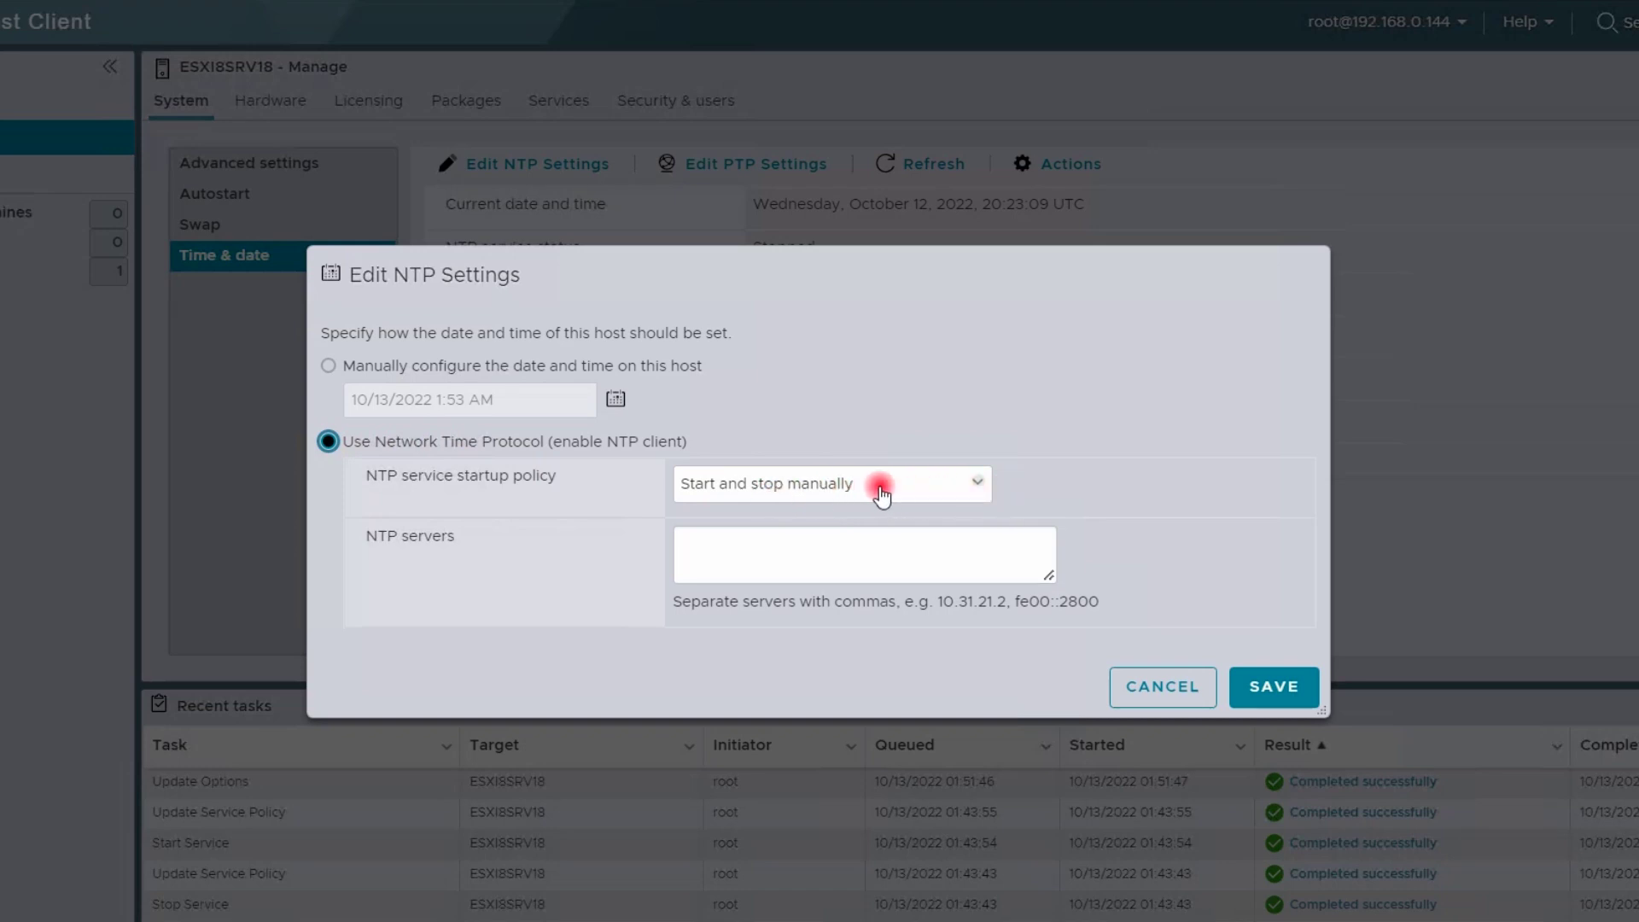
left_click(814, 496)
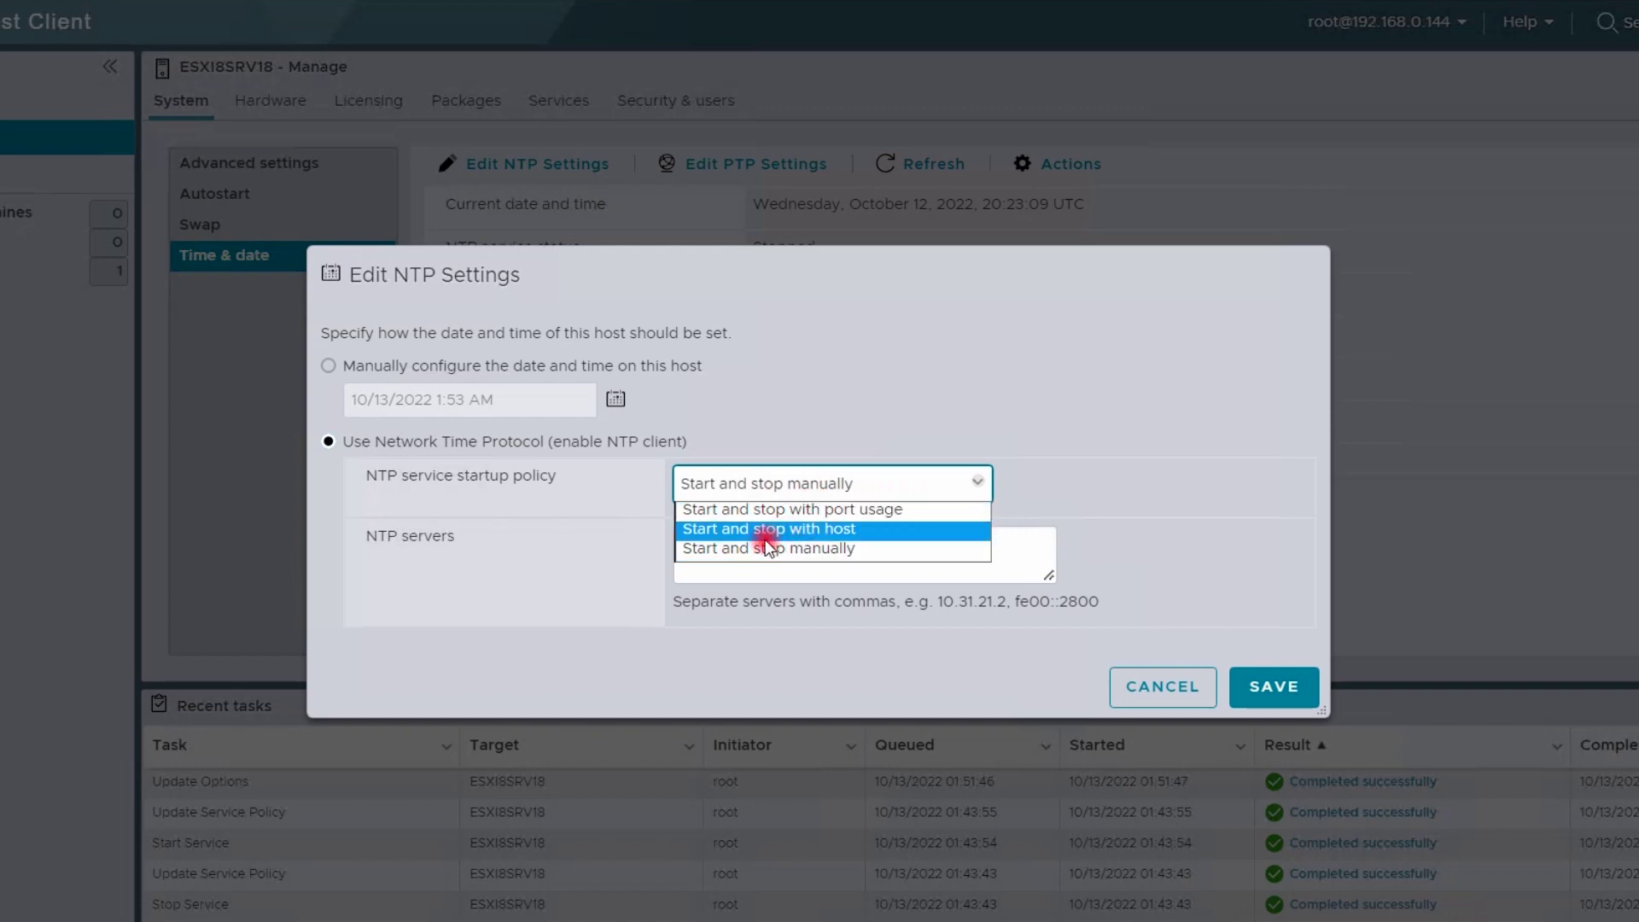
left_click(813, 530)
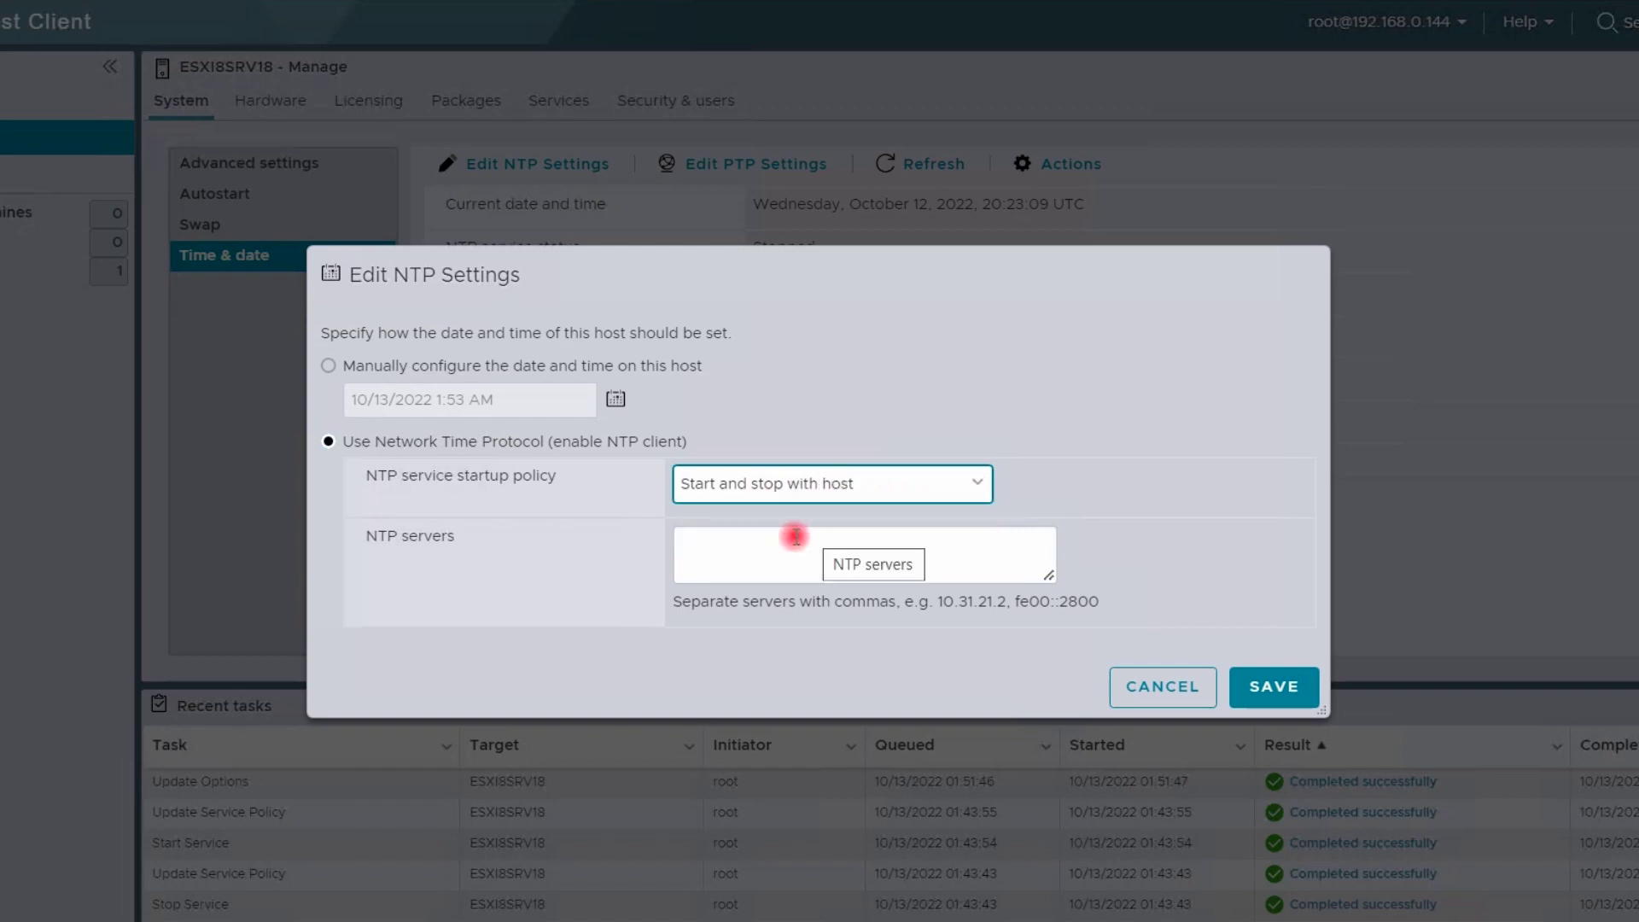
left_click(730, 545)
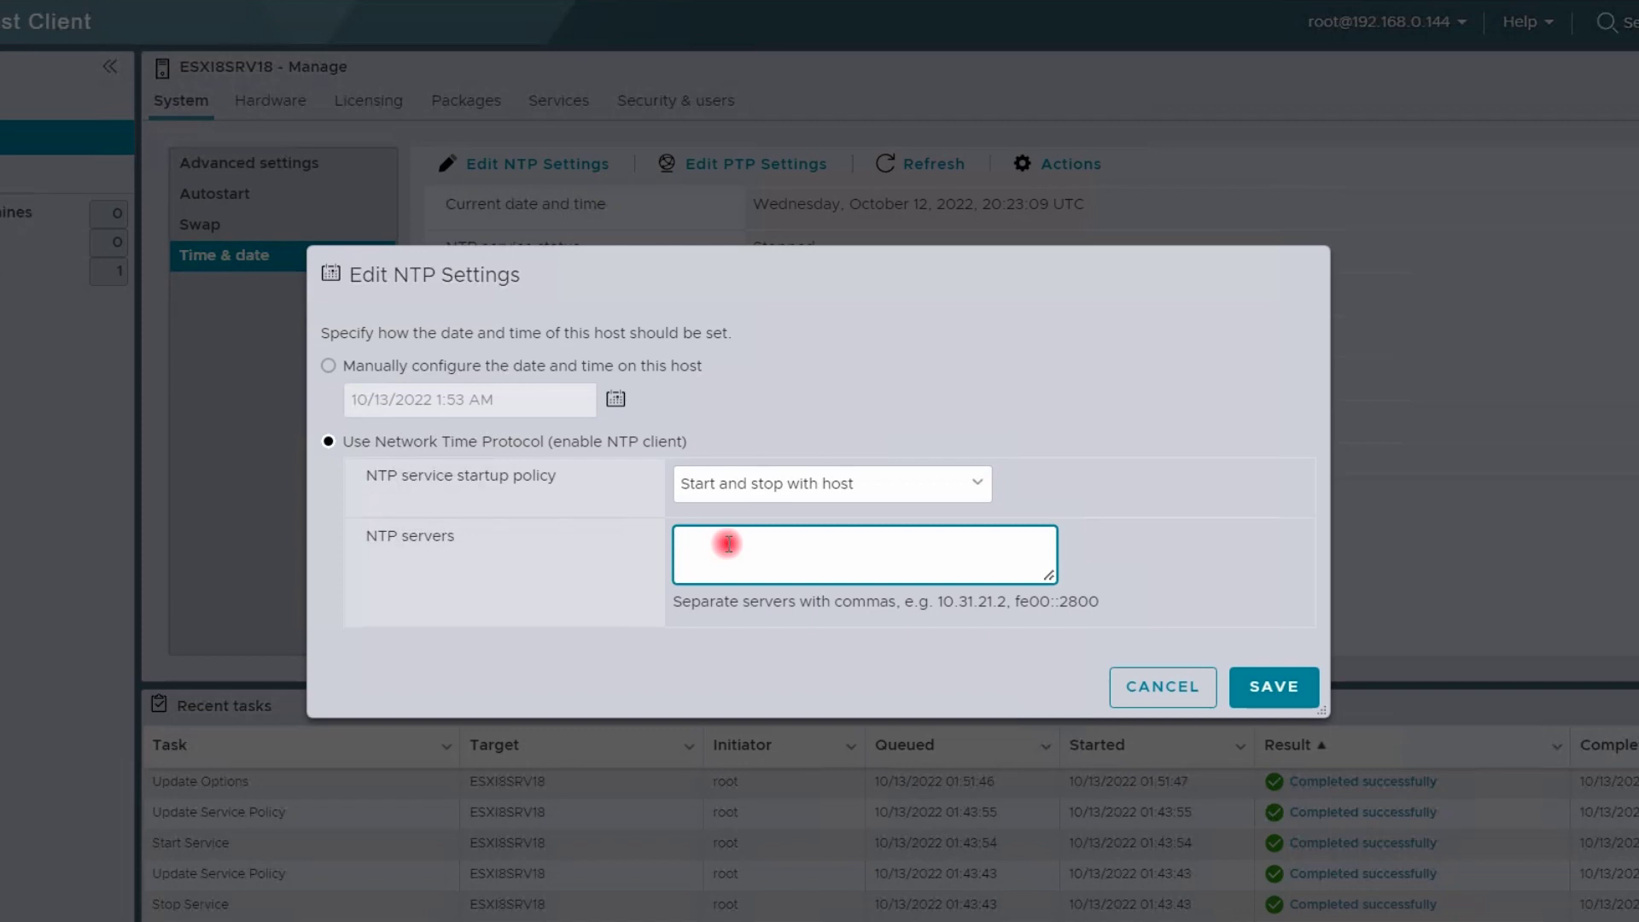
type("0.asia.pool.ntp.org,1.asia.pool.ntp.org")
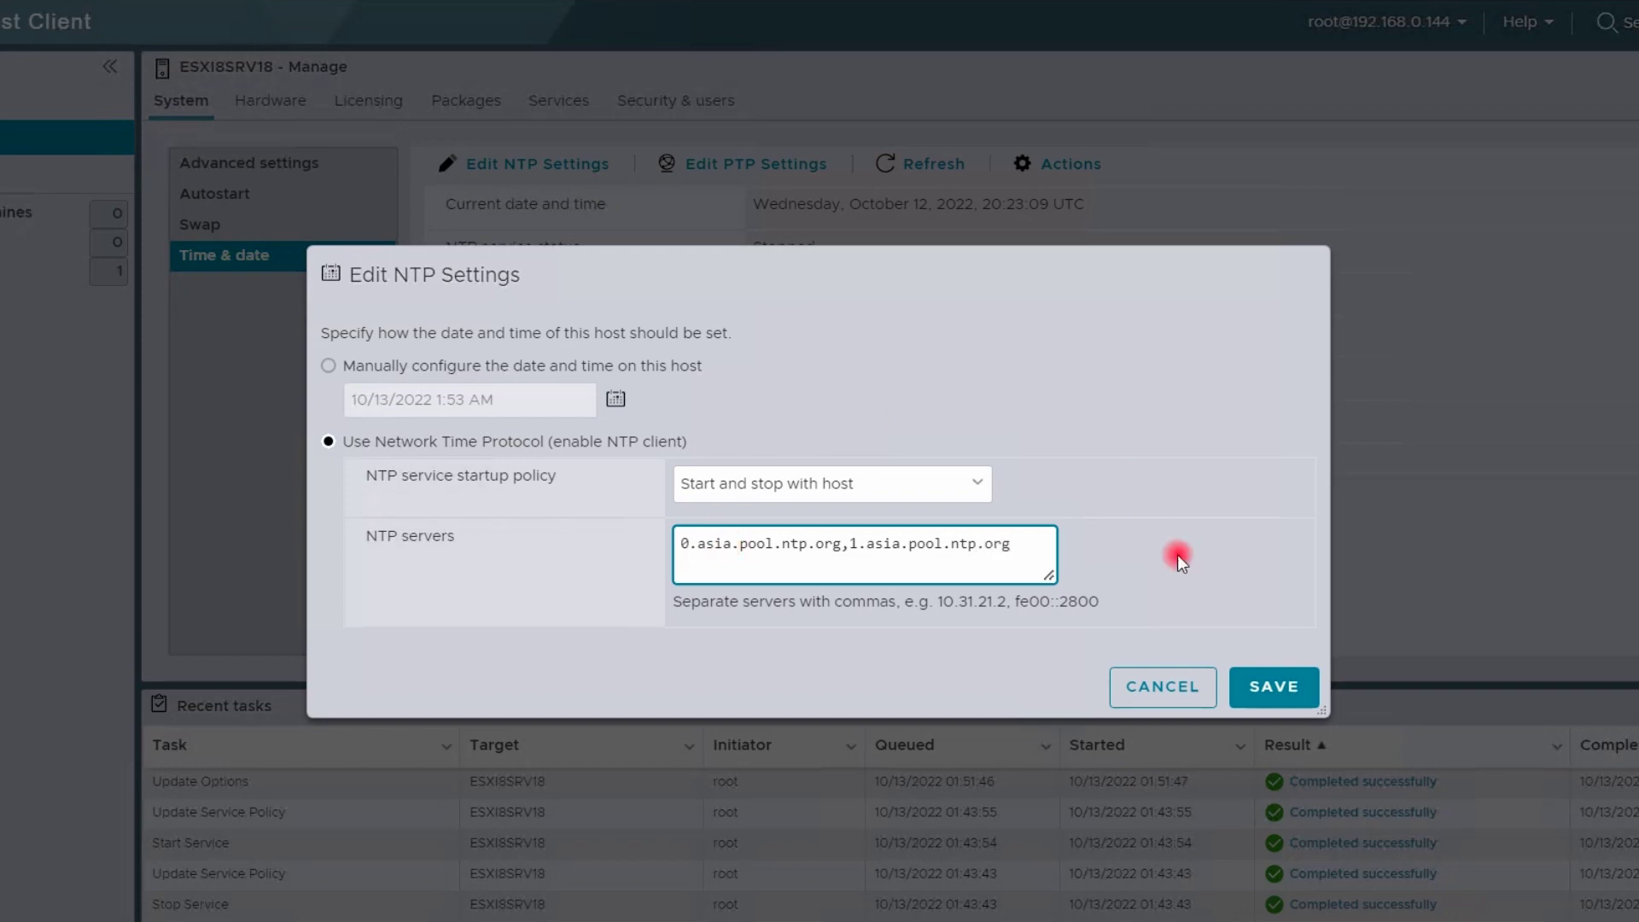
left_click(1276, 689)
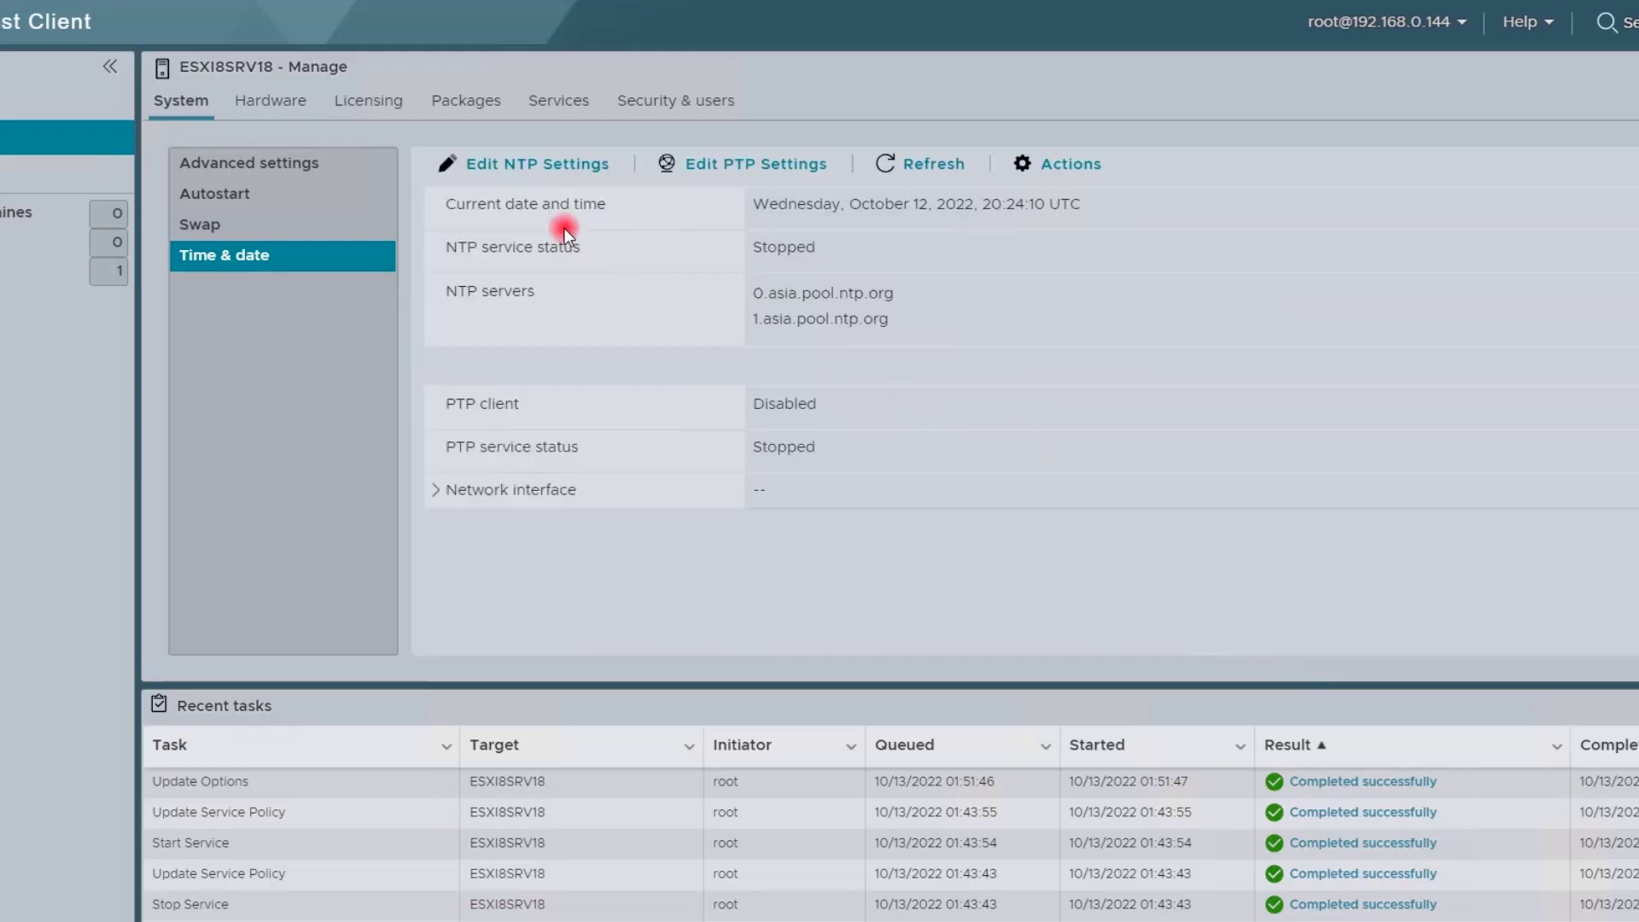
Start the ntpd NTP Daemon service from the host's Services list
left_click(545, 104)
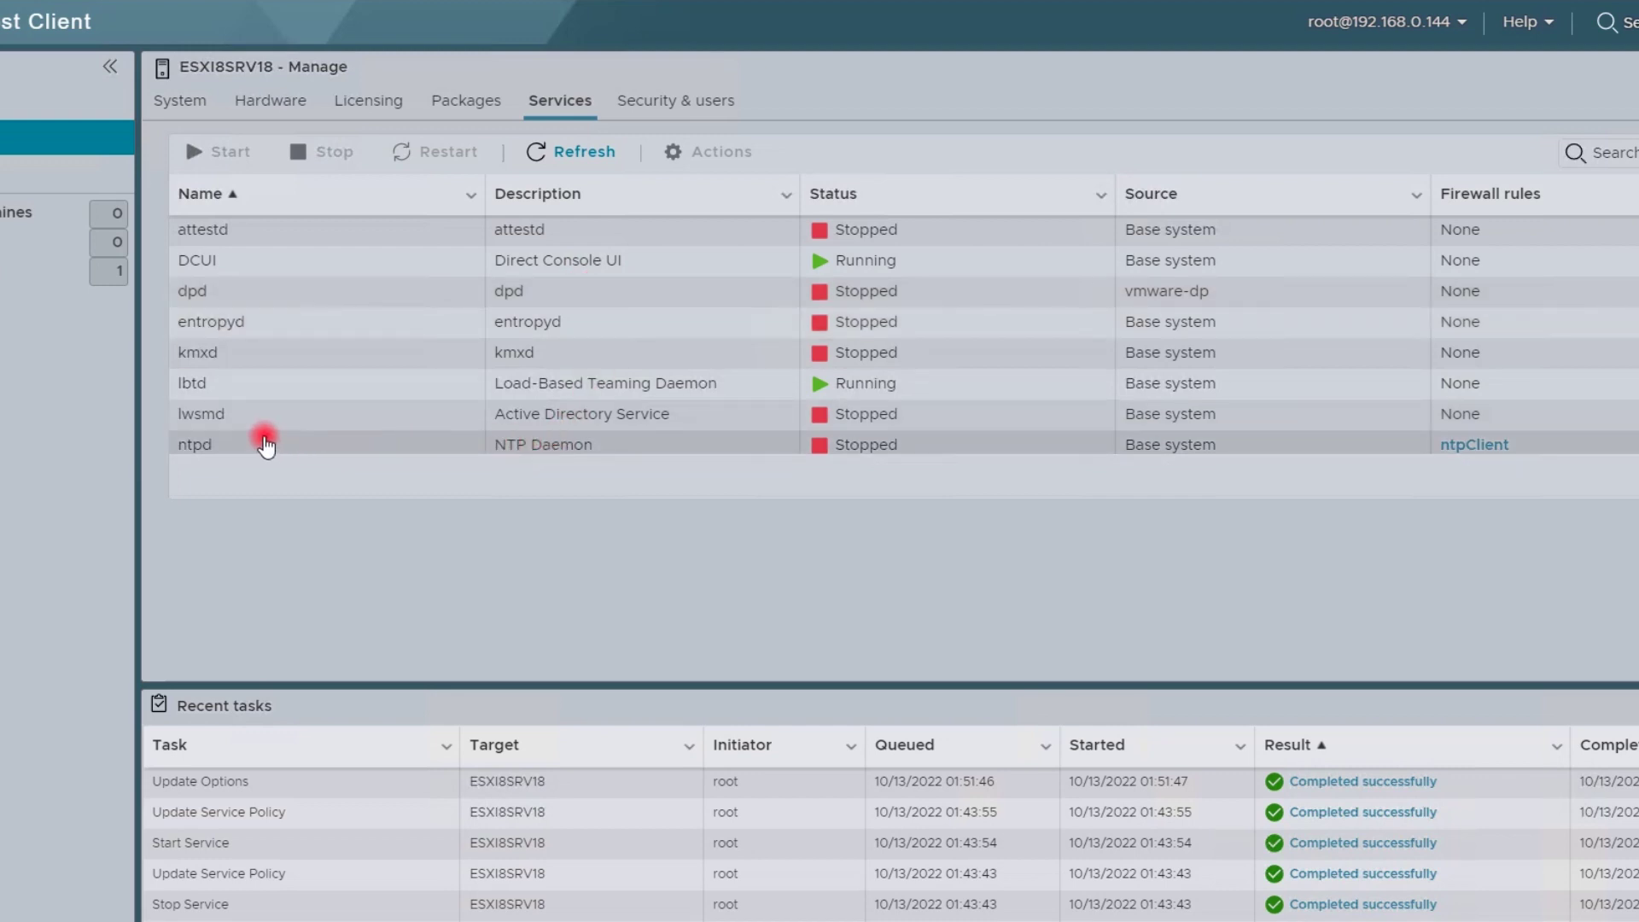
left_click(571, 445)
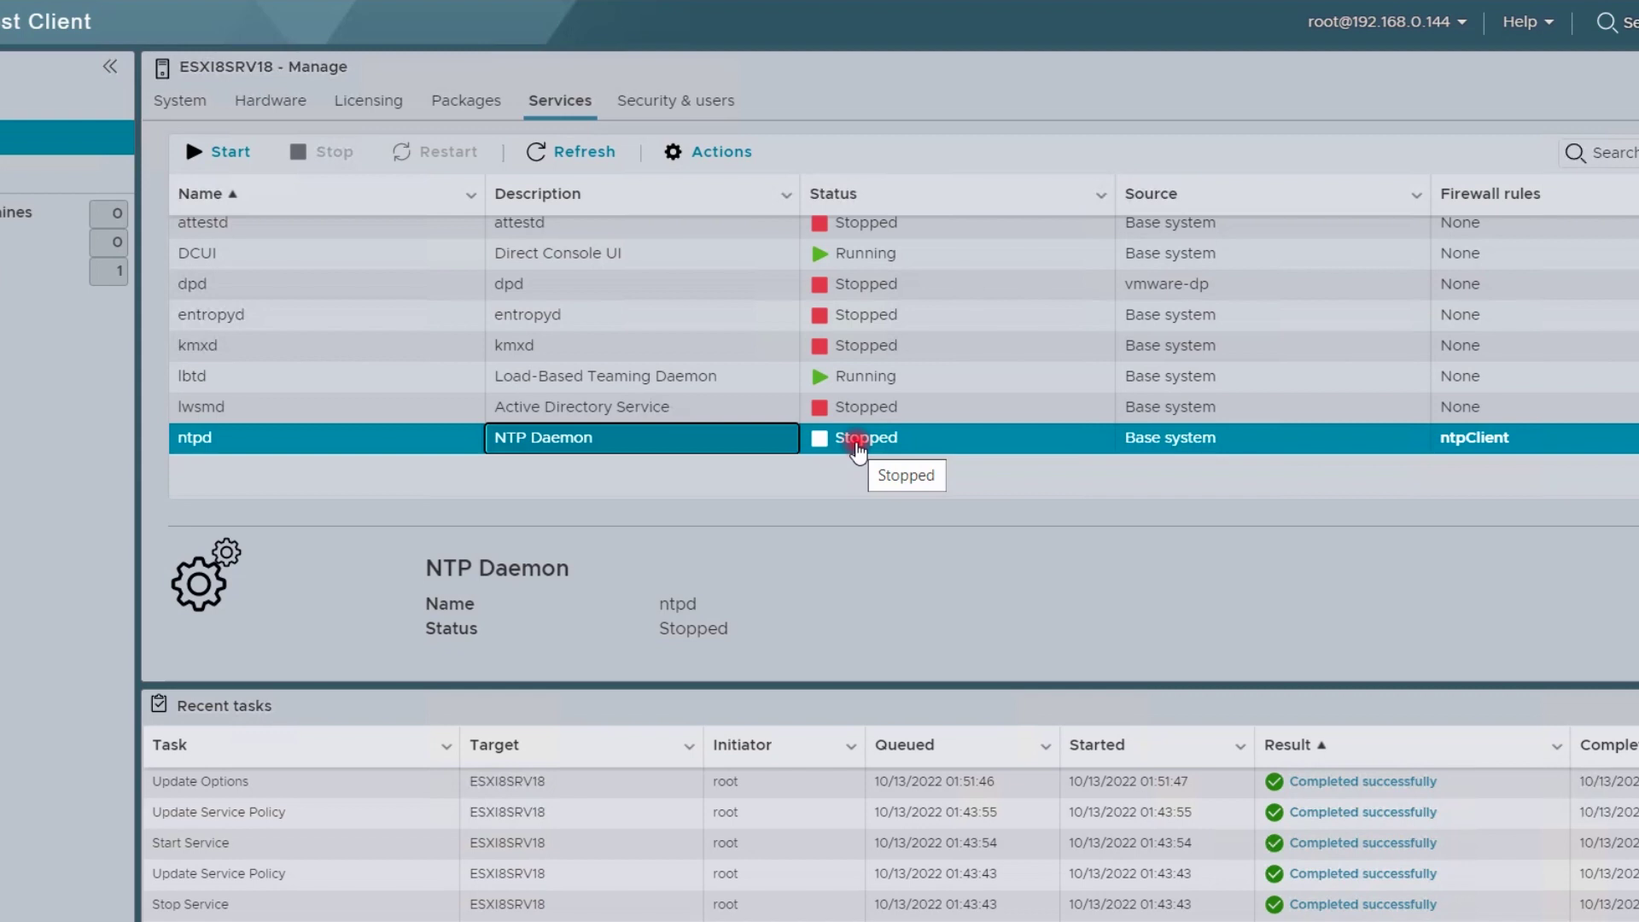
left_click(683, 157)
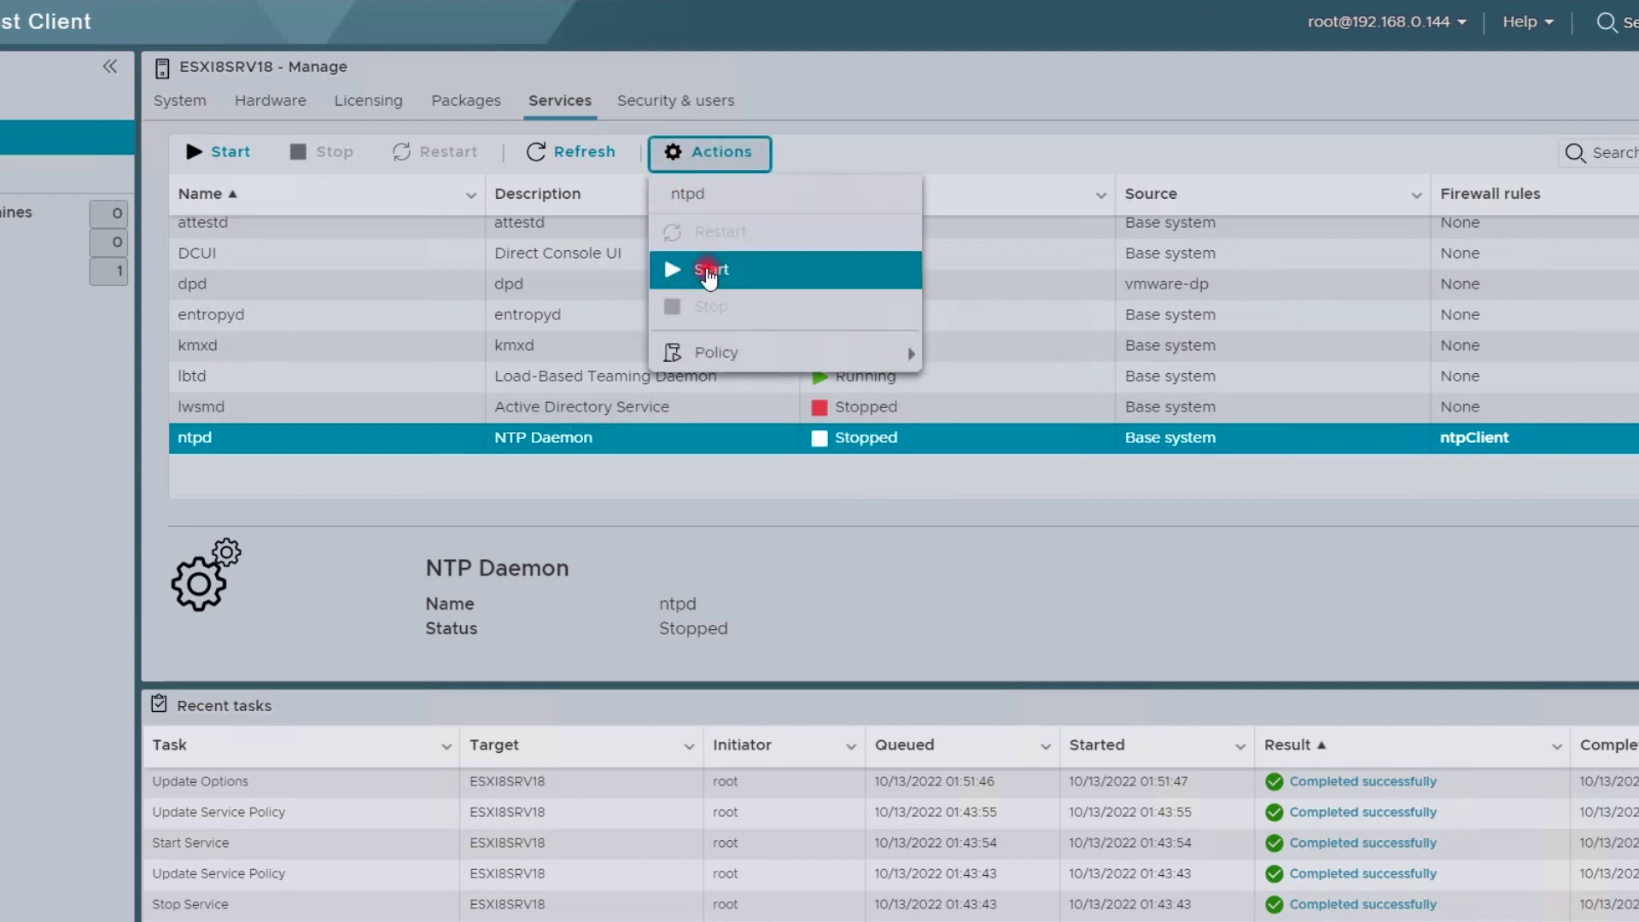
left_click(740, 271)
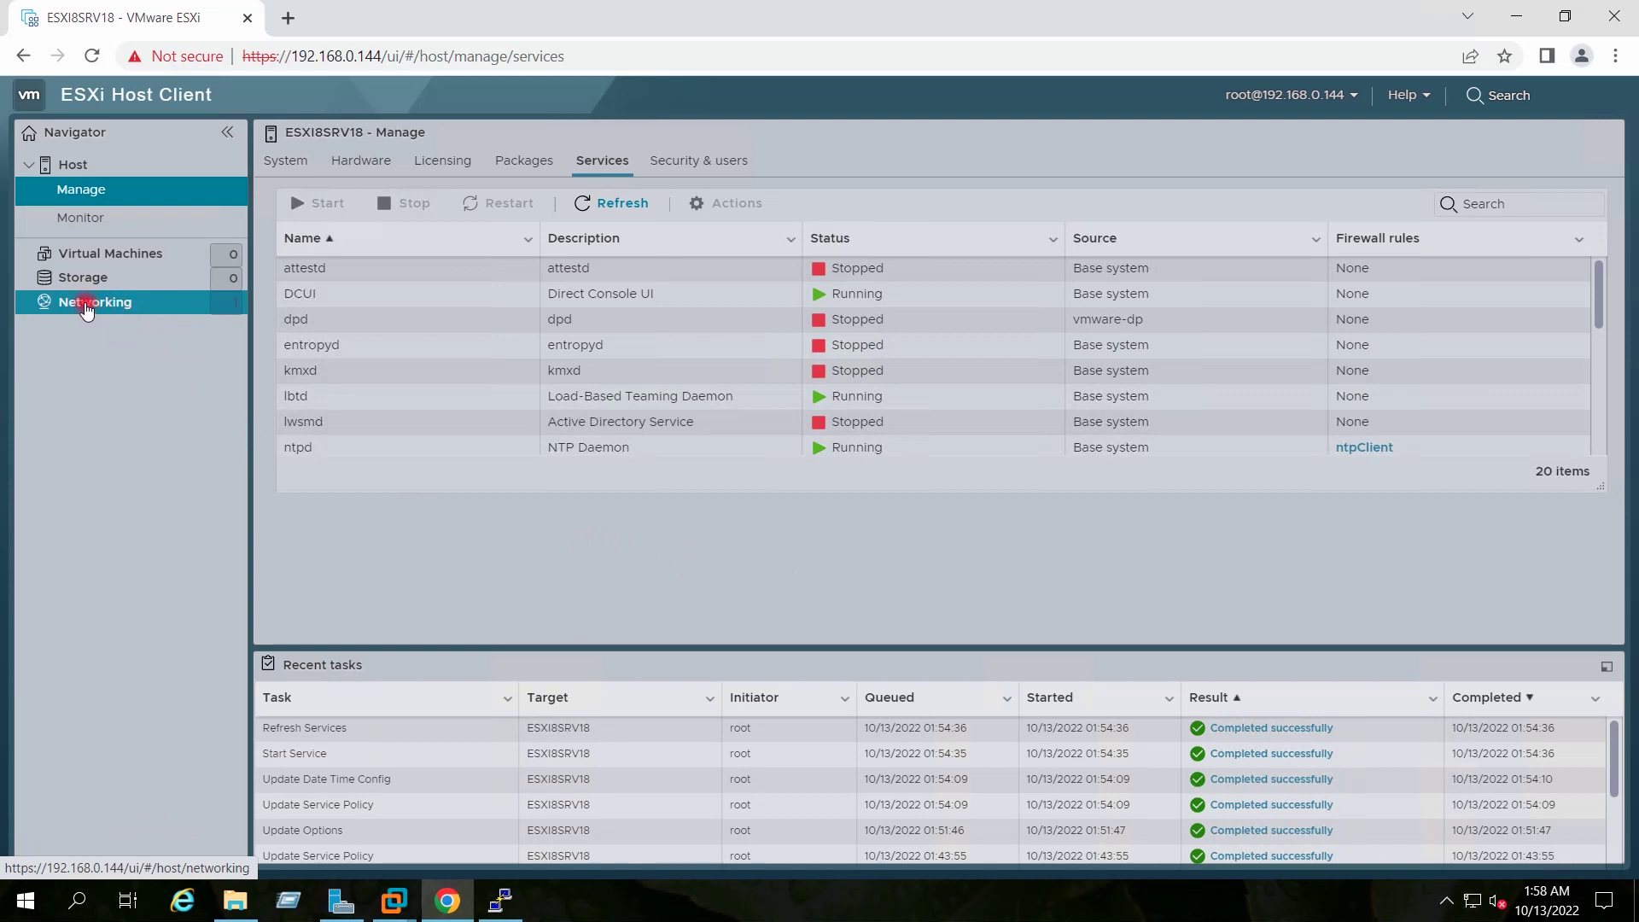
Review the host's port groups, virtual switches and the vSwitch0 details
left_click(86, 305)
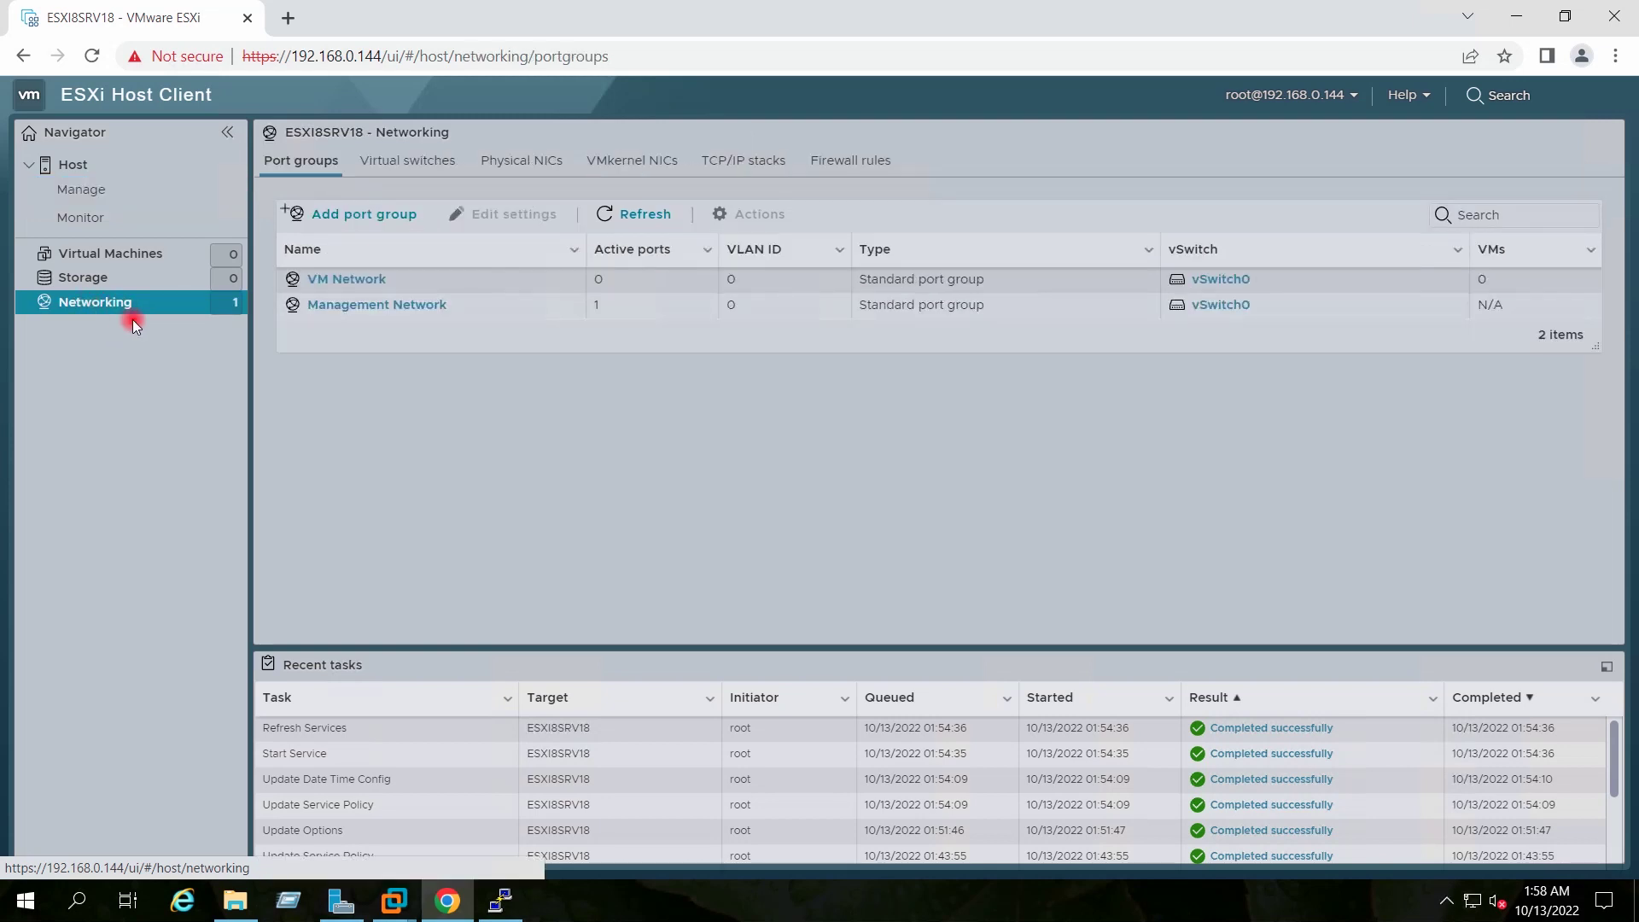
left_click(397, 165)
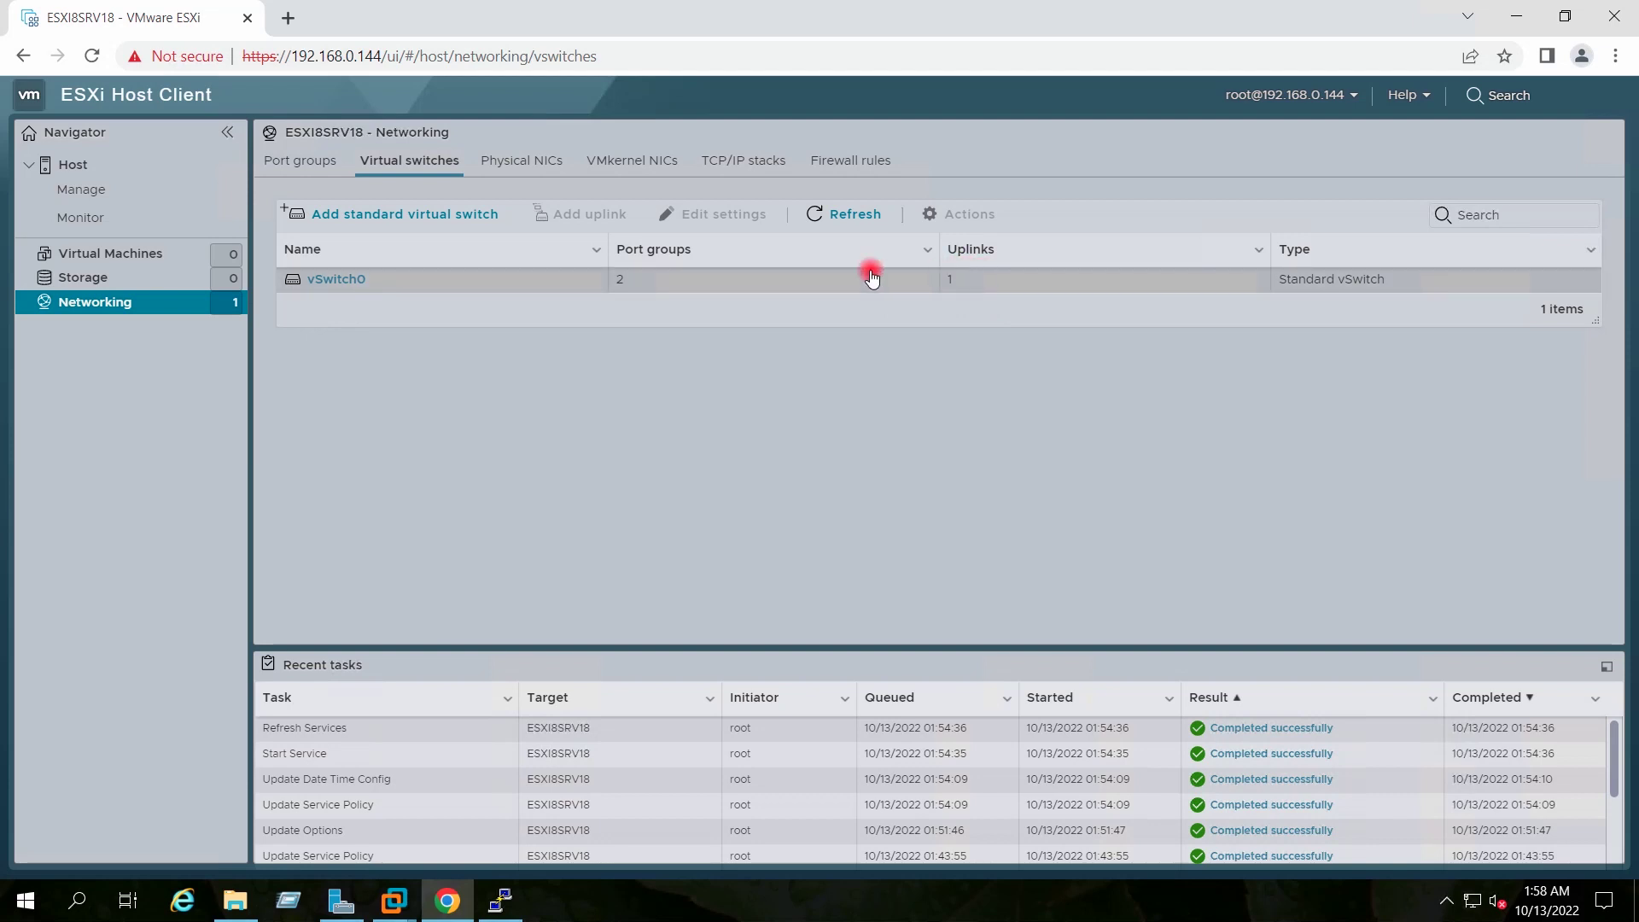
left_click(337, 280)
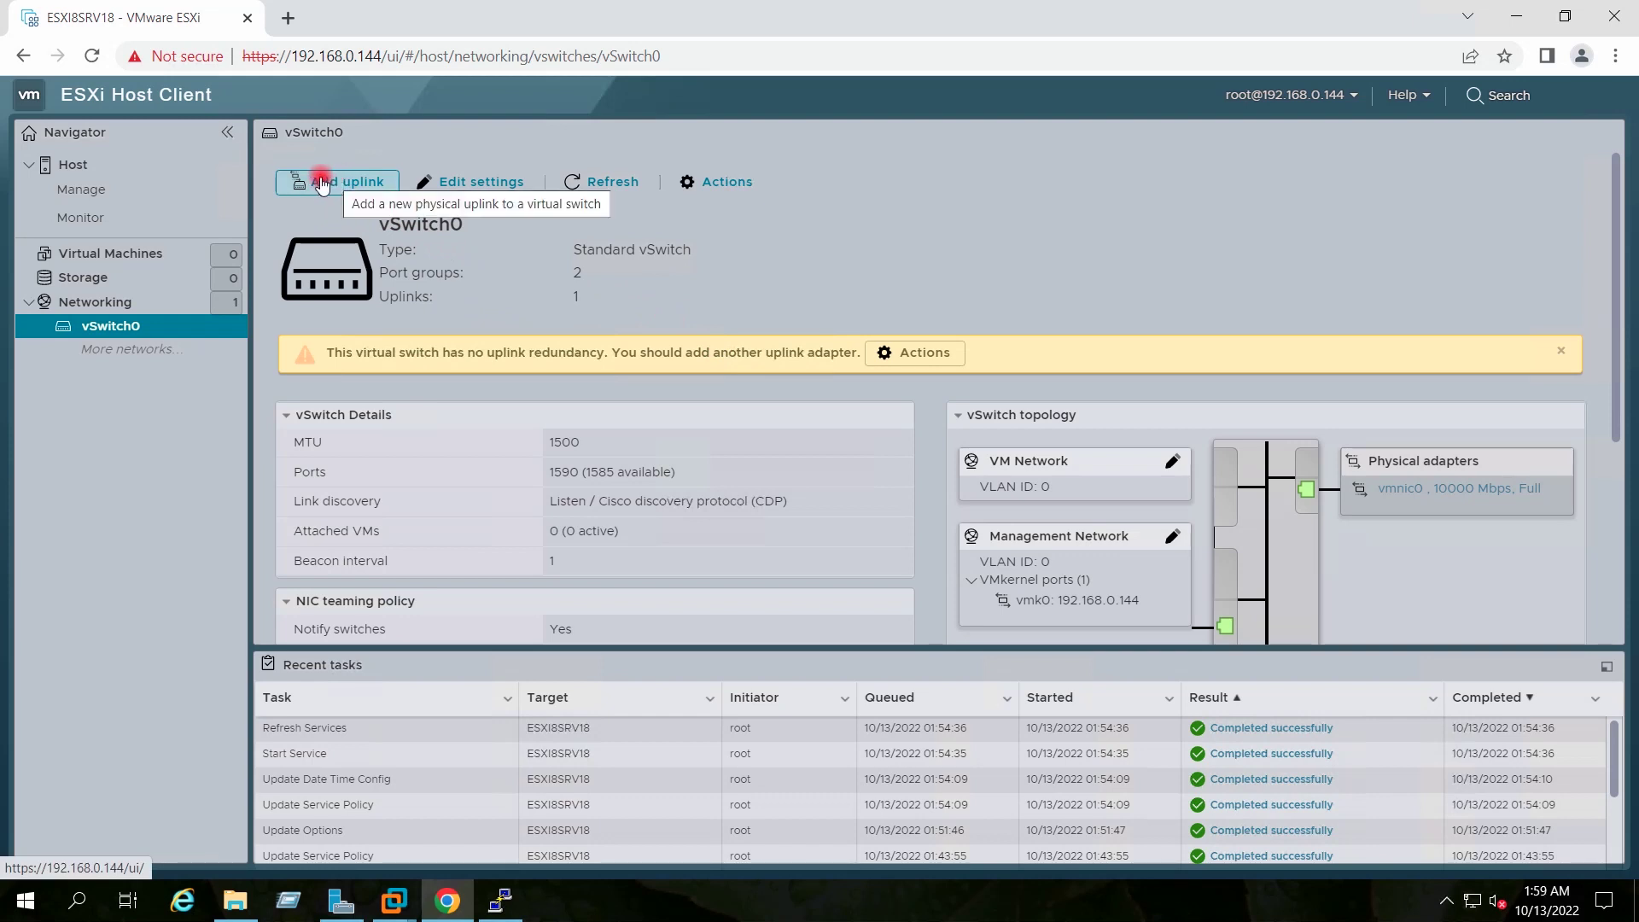
left_click(156, 304)
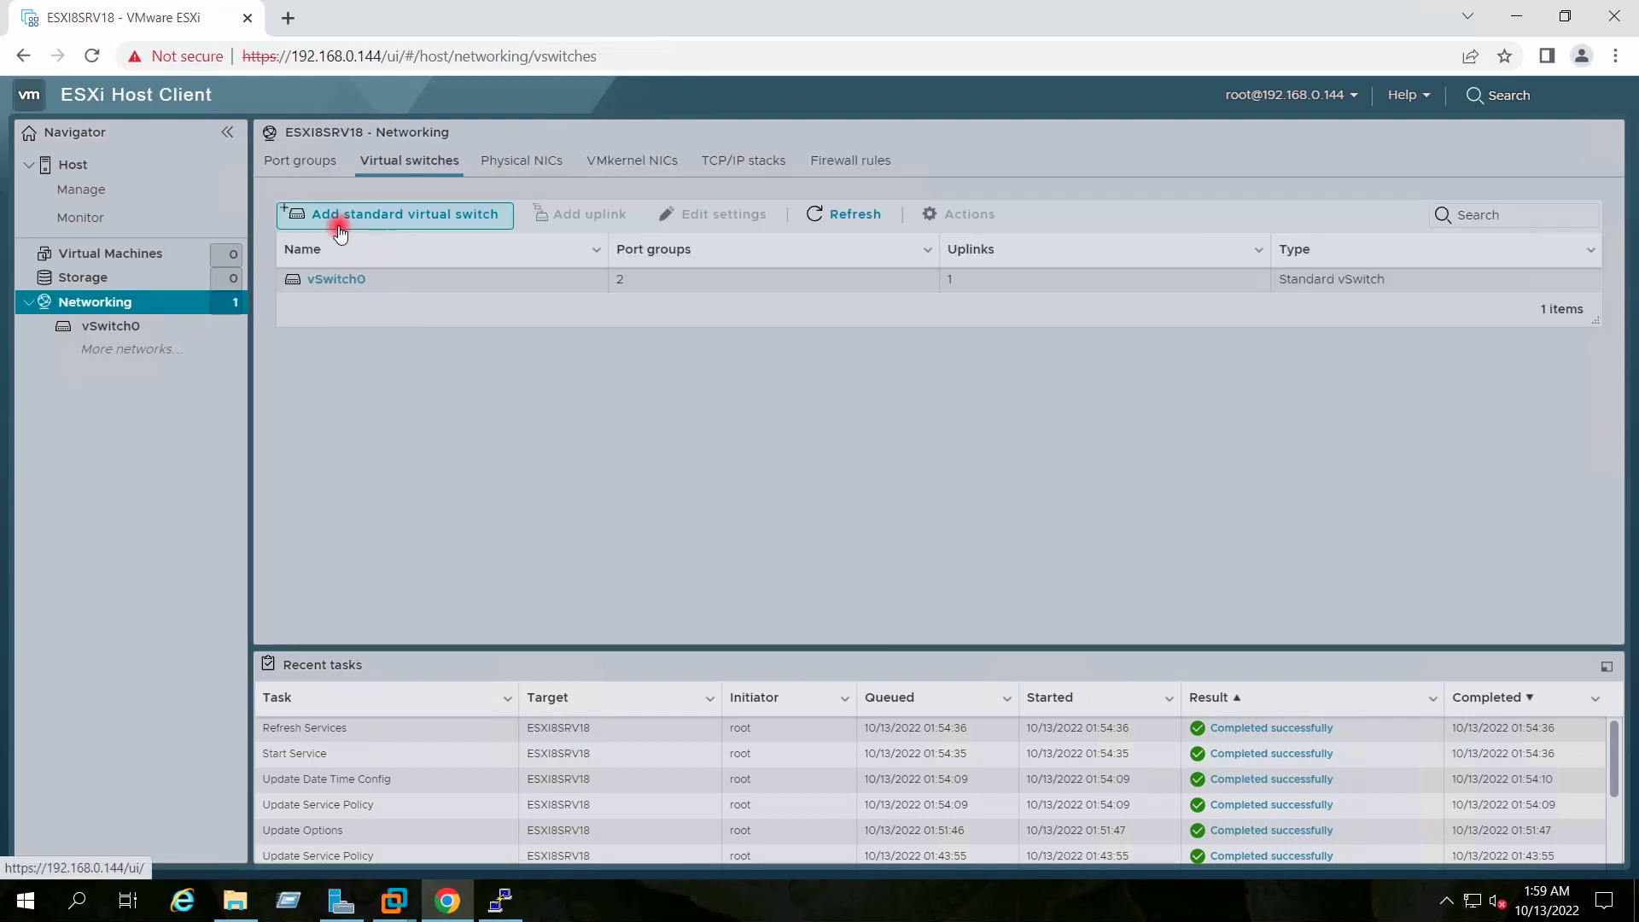
Check the VMkernel NICs, showing vmk0 at 192.168.0.144, then return to the host summary
left_click(381, 216)
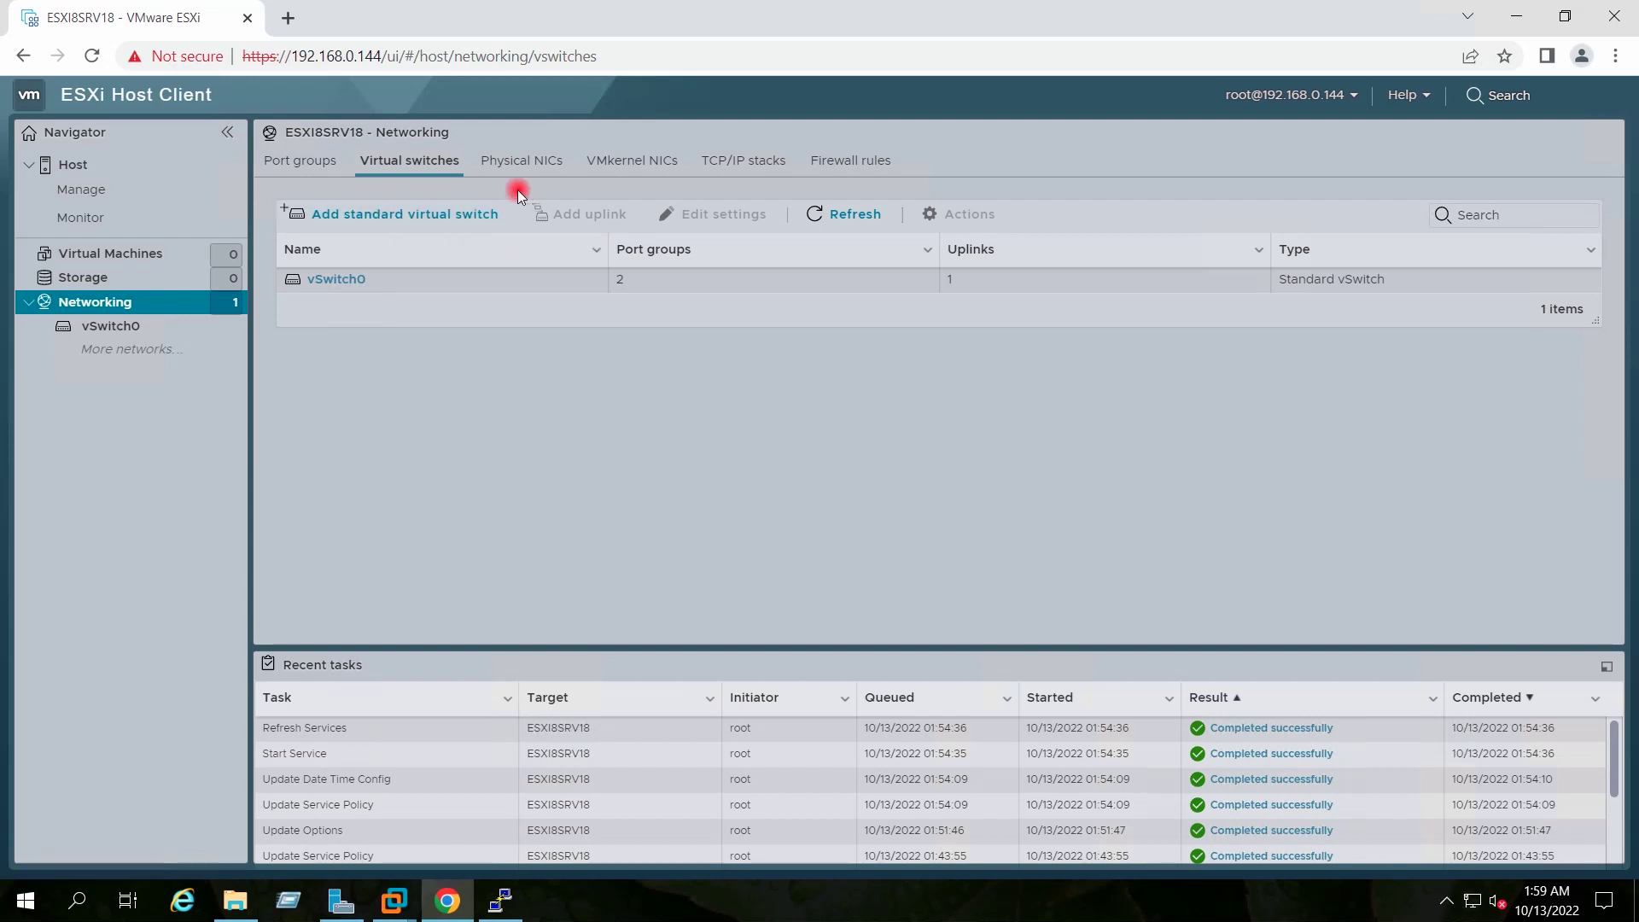
left_click(619, 166)
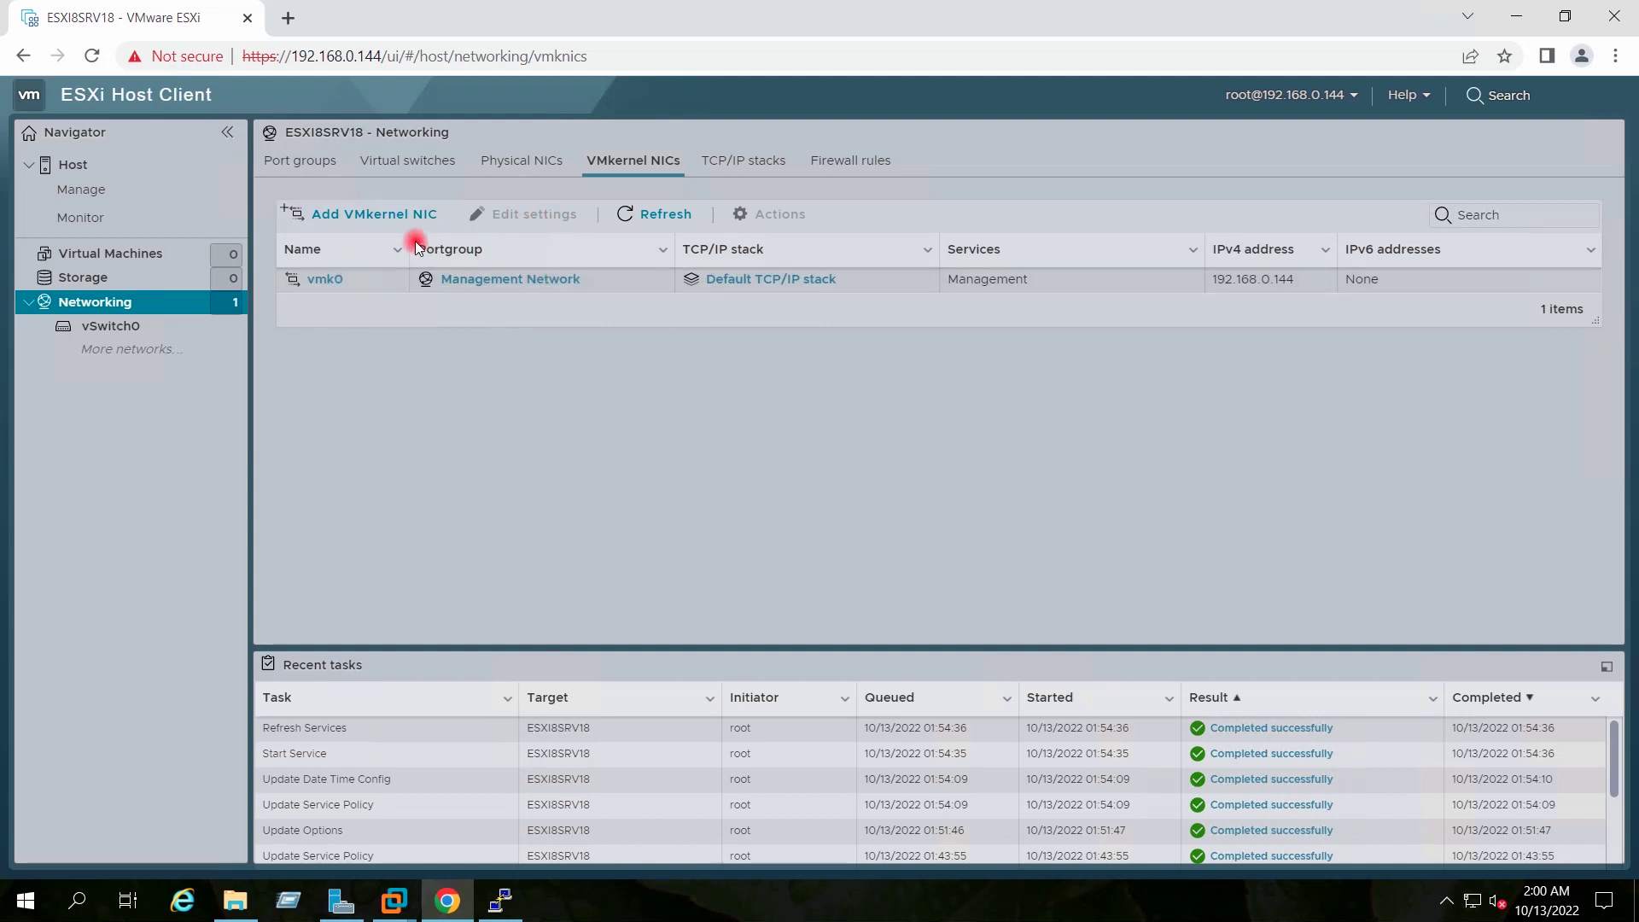
left_click(111, 164)
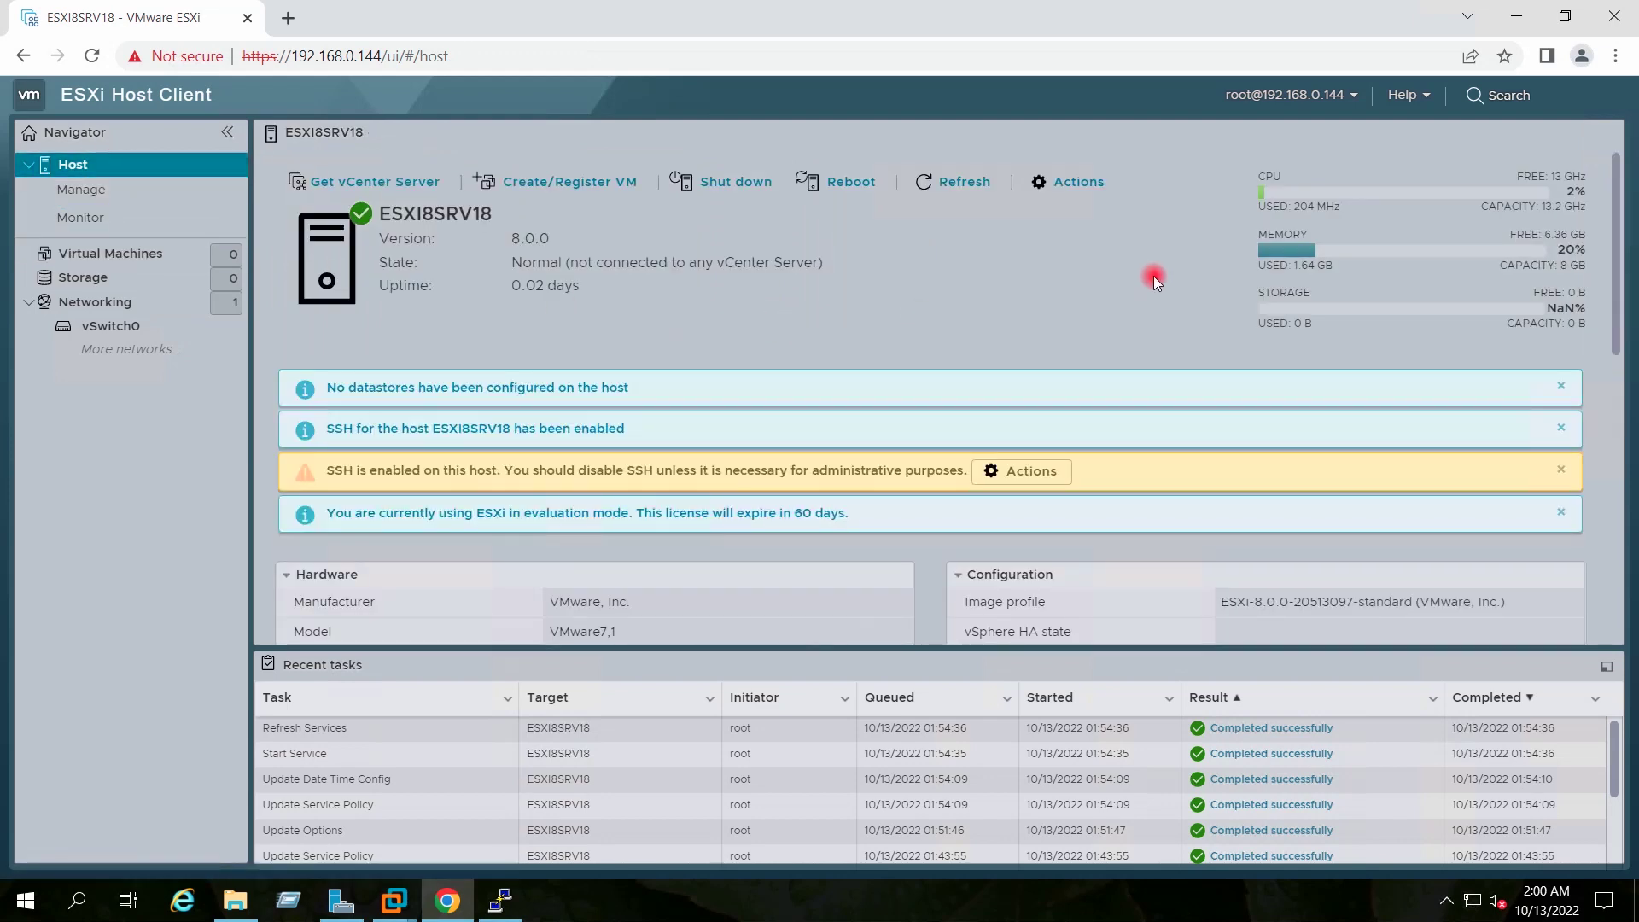
Refresh the host summary, then minimize Chrome and PuTTY to reveal the desktop
left_click(957, 184)
left_click(1515, 21)
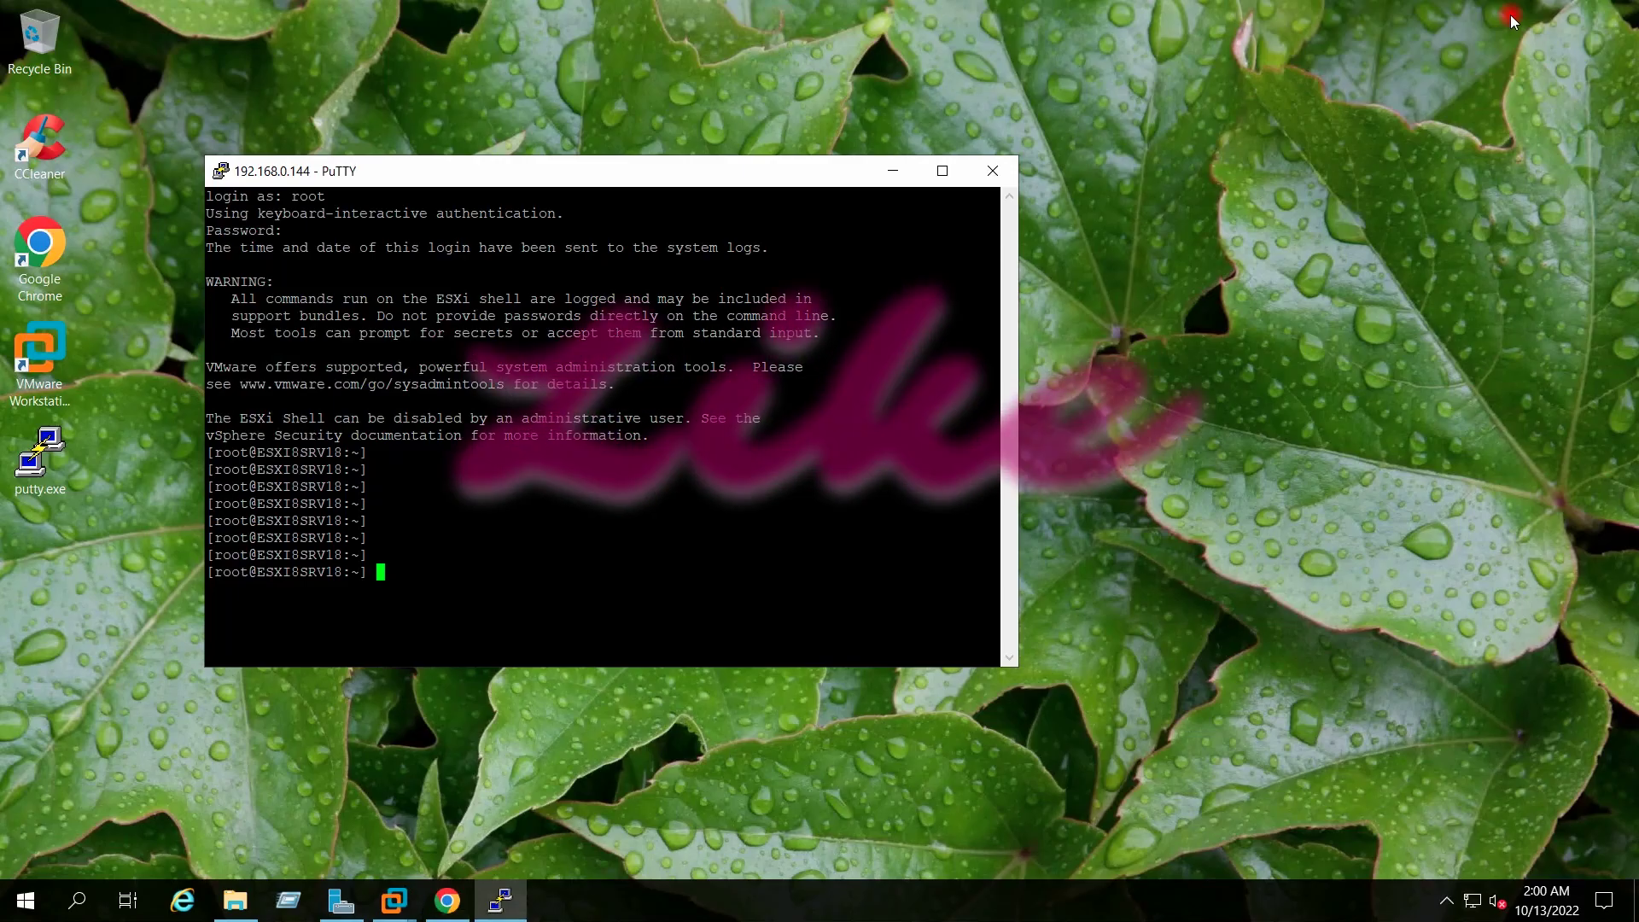
left_click(893, 174)
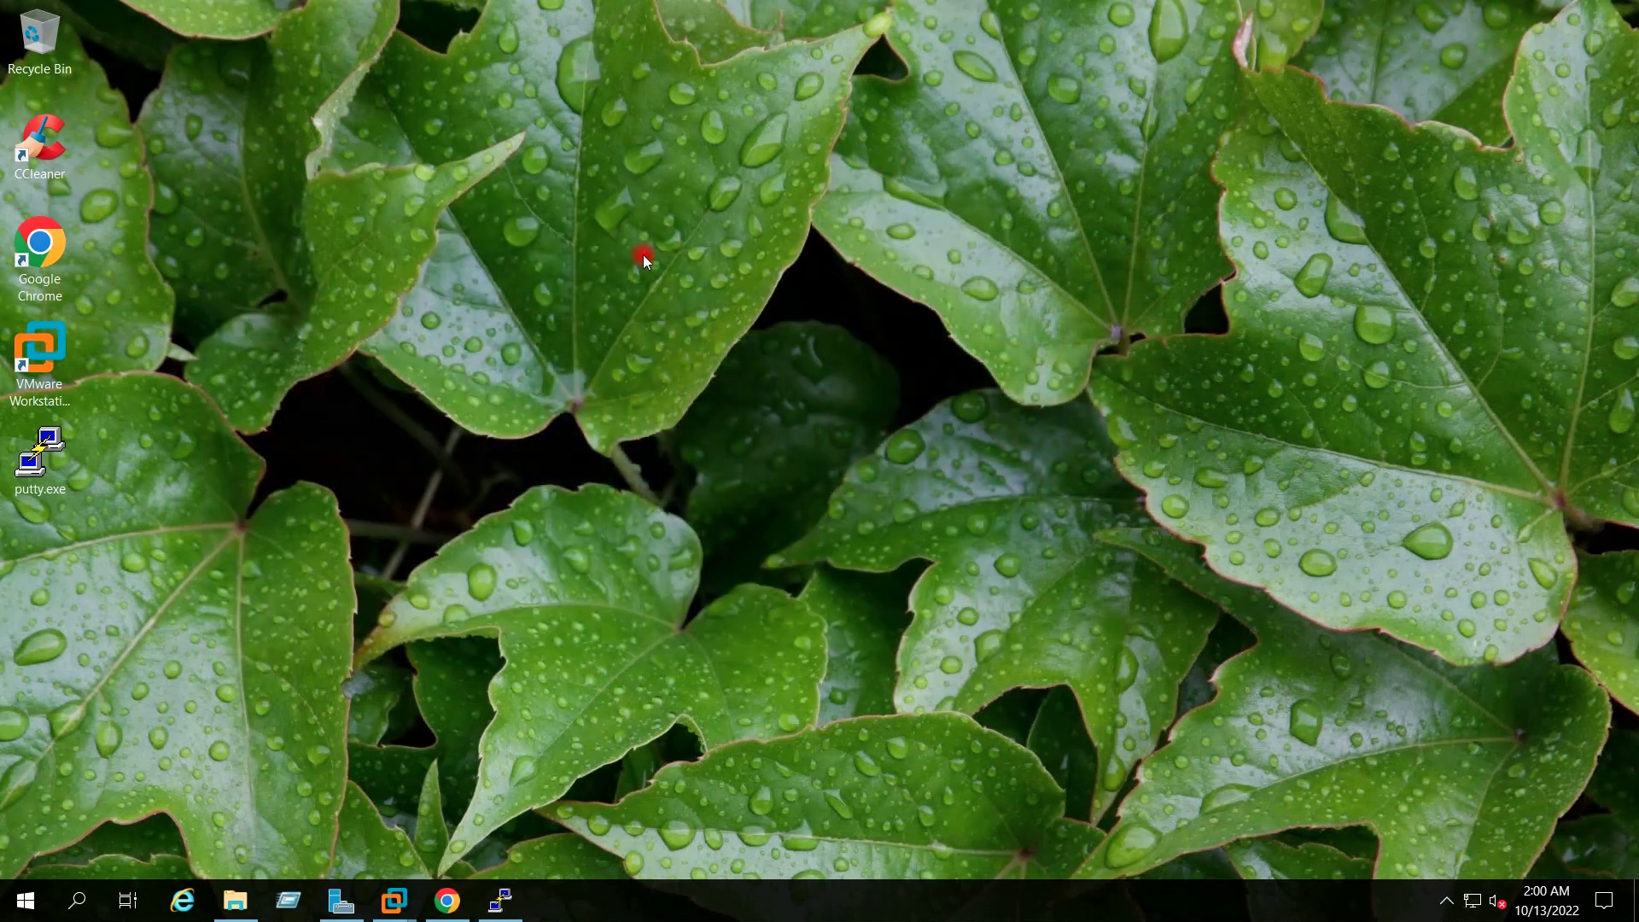